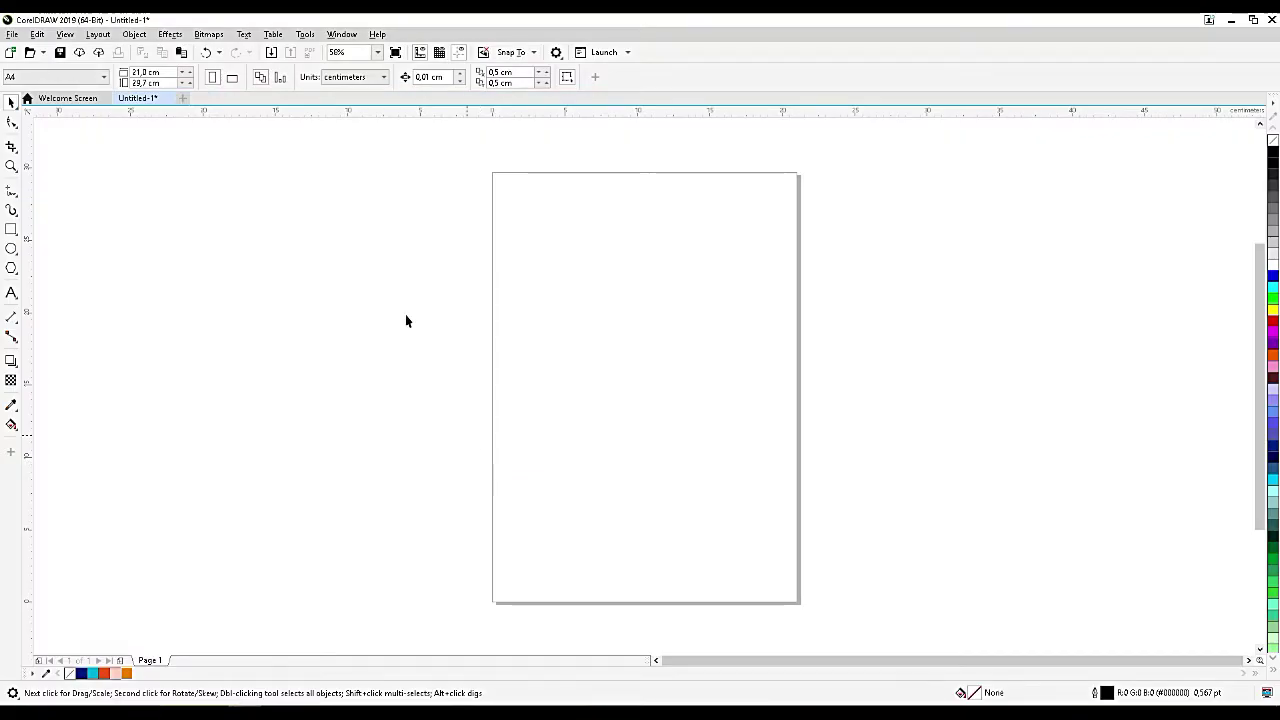
Set the A4 page to landscape orientation and add the letter D on it as artistic text.
click(232, 78)
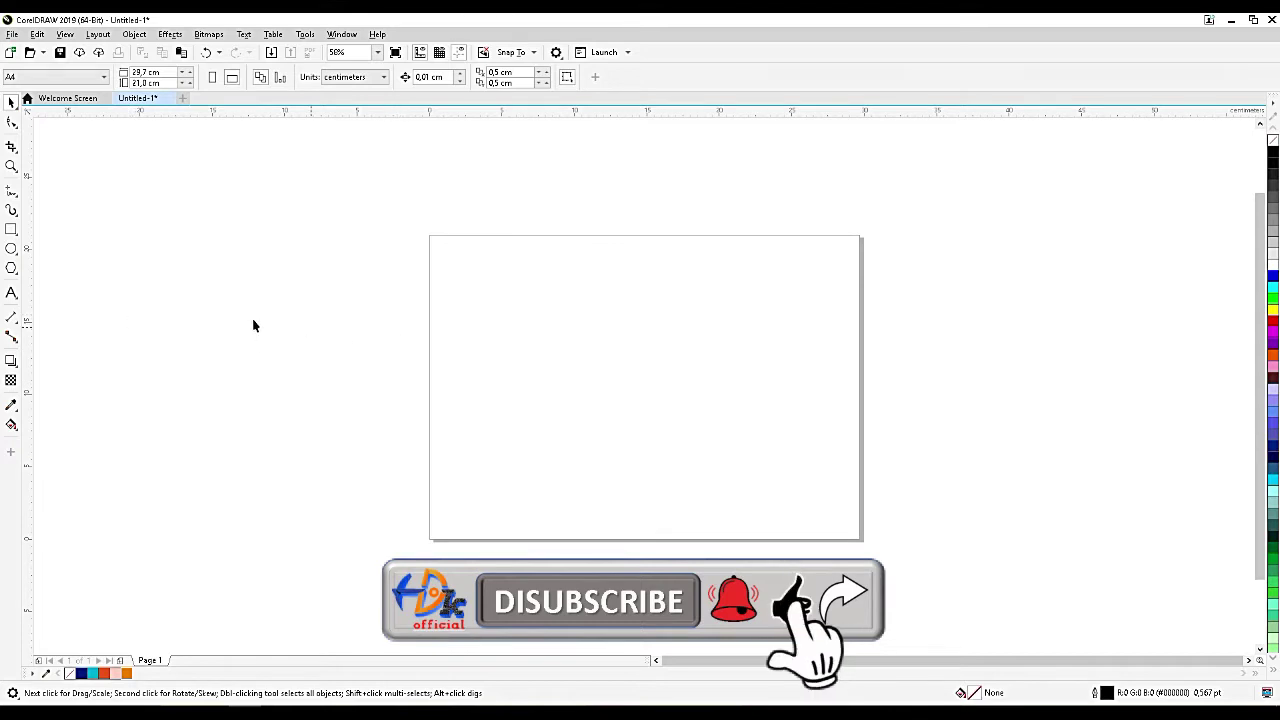
click(14, 294)
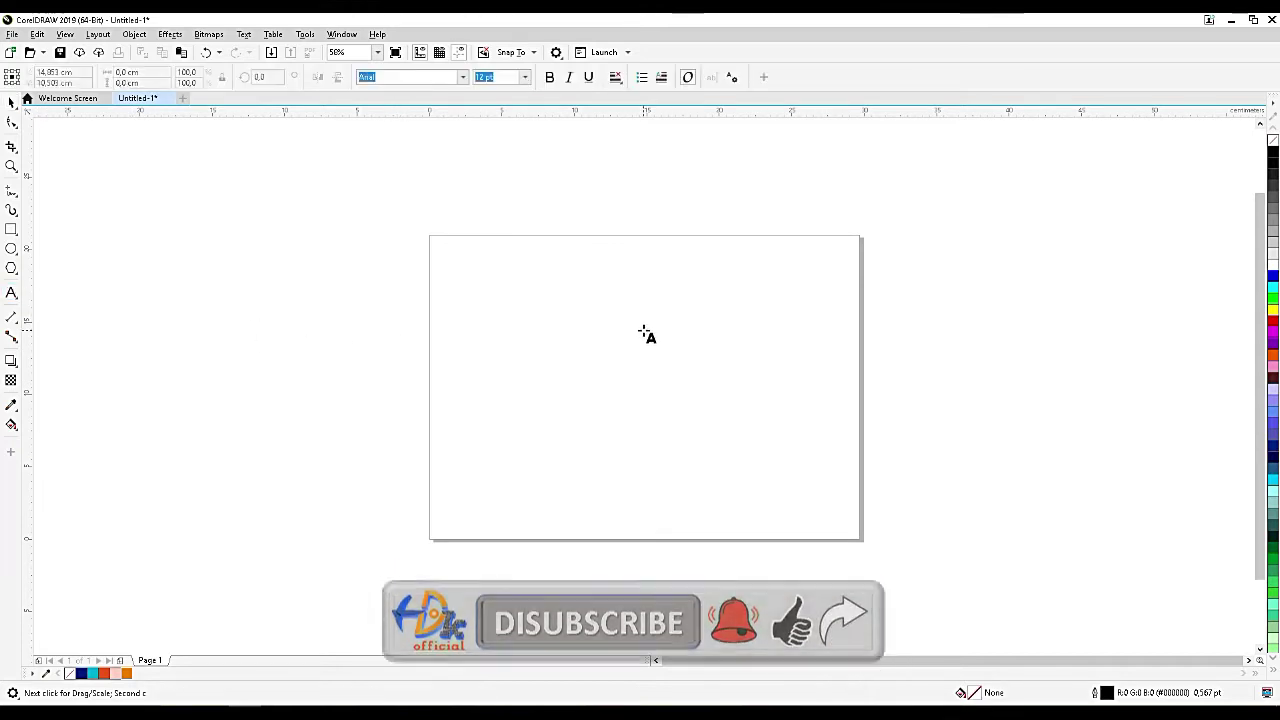
click(581, 349)
text(a)
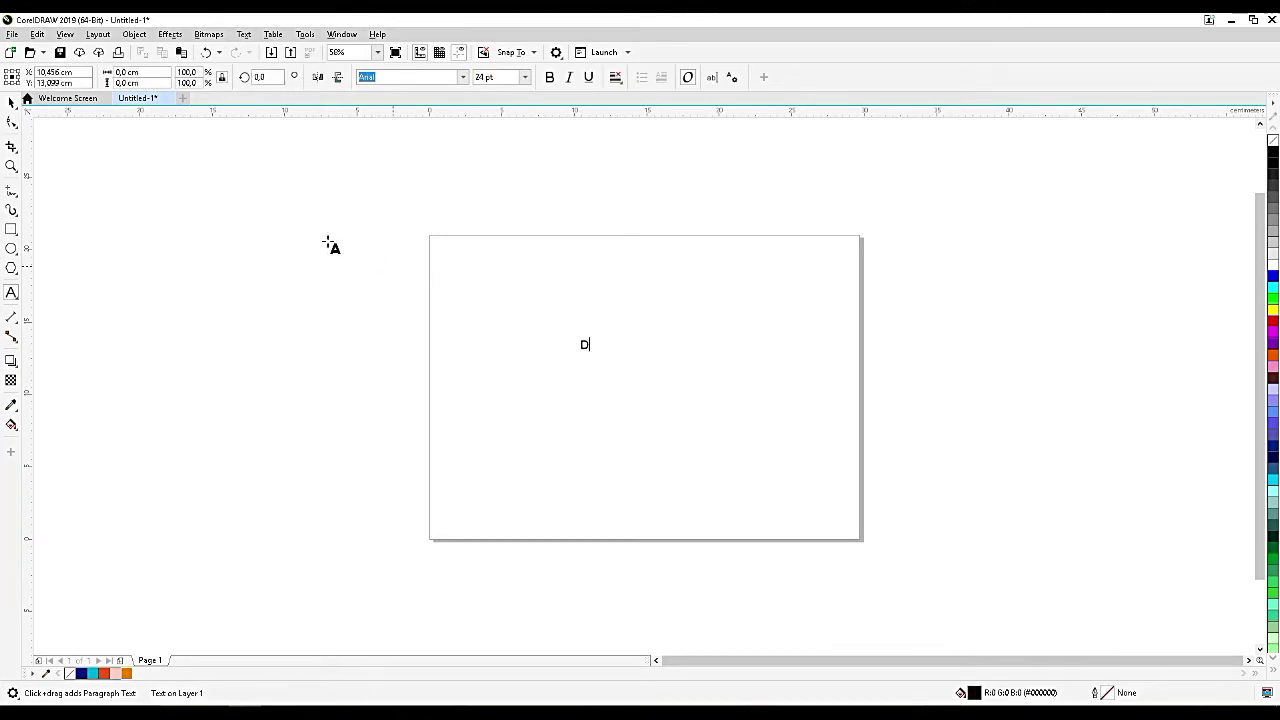
key(ctrl+space)
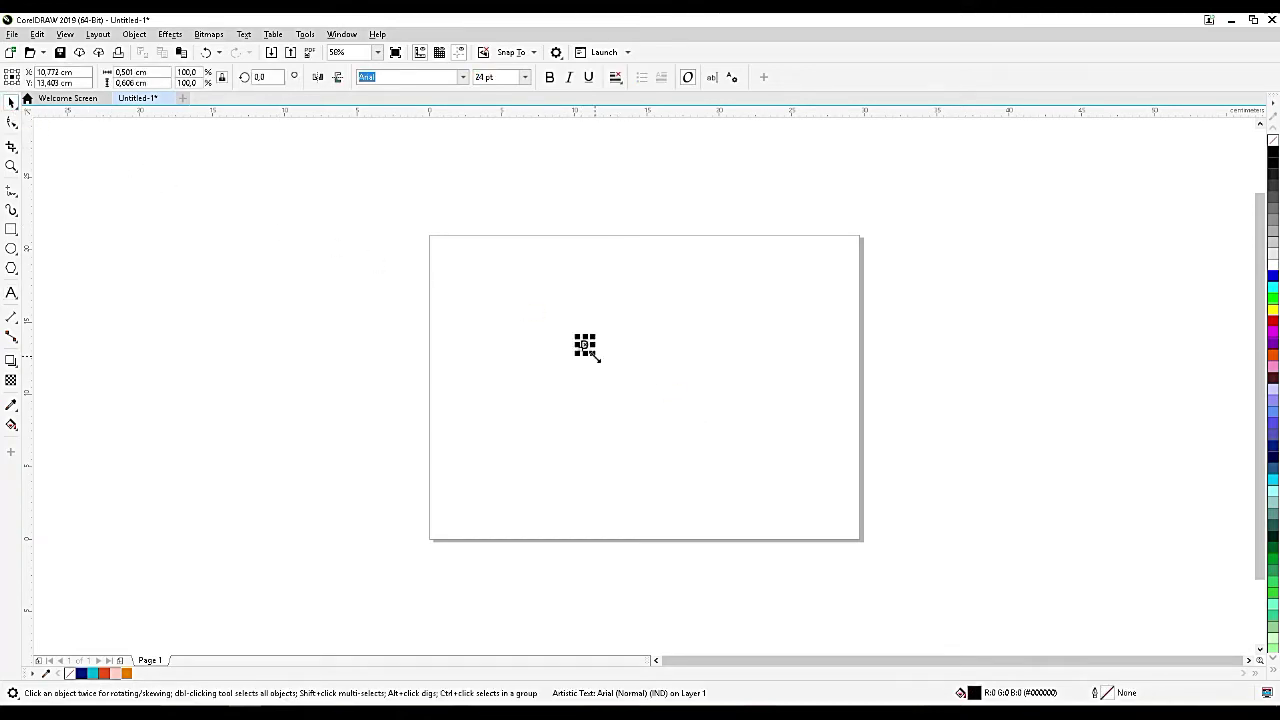
Enlarge the letter D to about 548.5 pt near the page center and set its font to Montserrat ExtraBold.
drag(595, 357, 726, 453)
drag(651, 309, 691, 347)
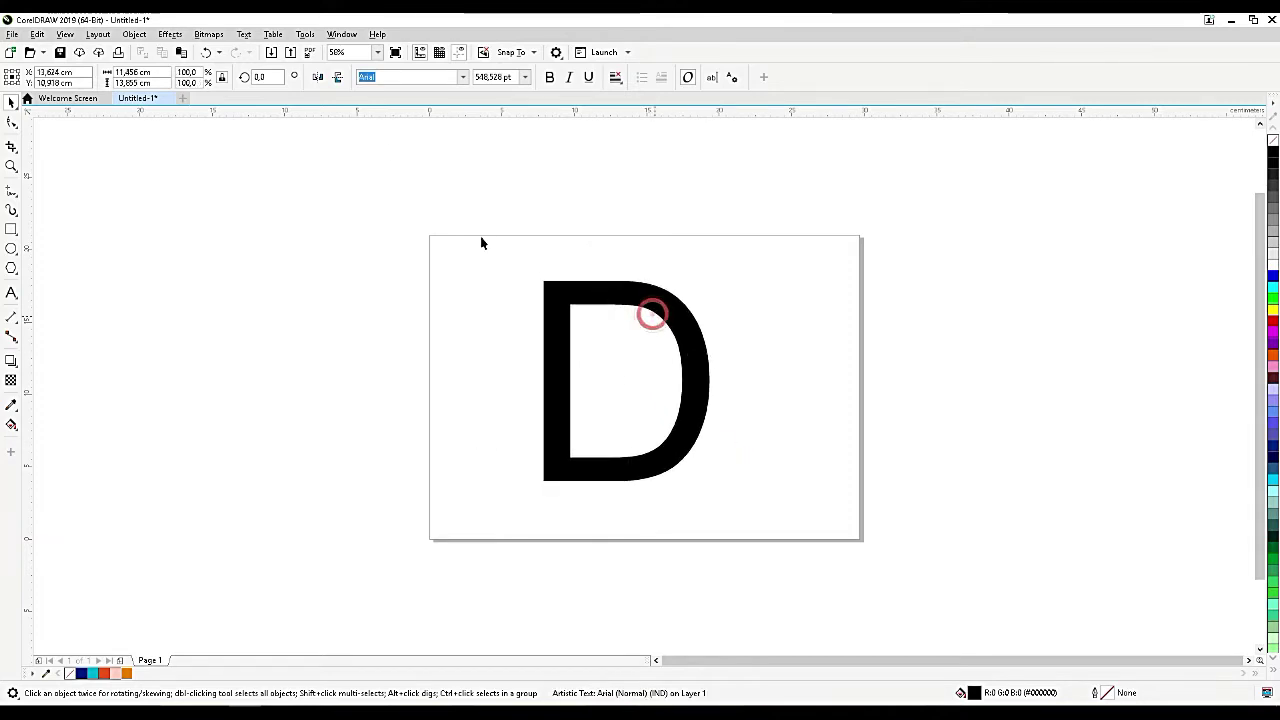
click(464, 78)
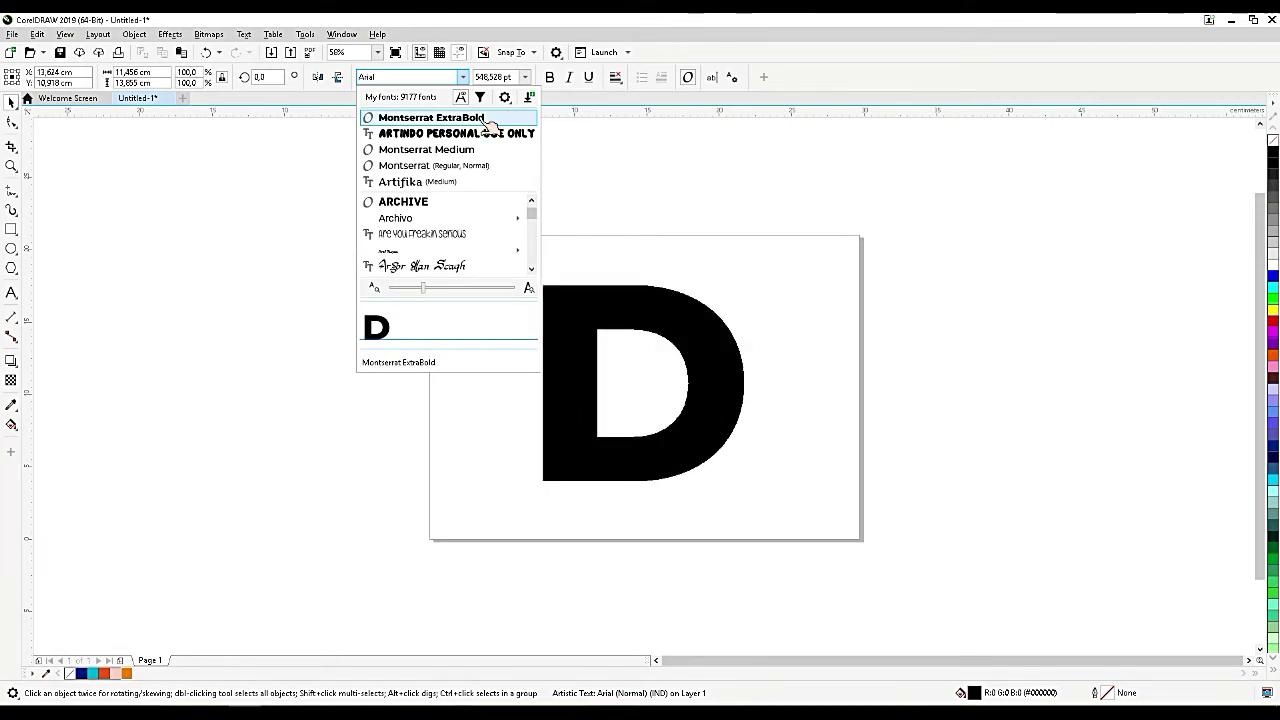
click(490, 121)
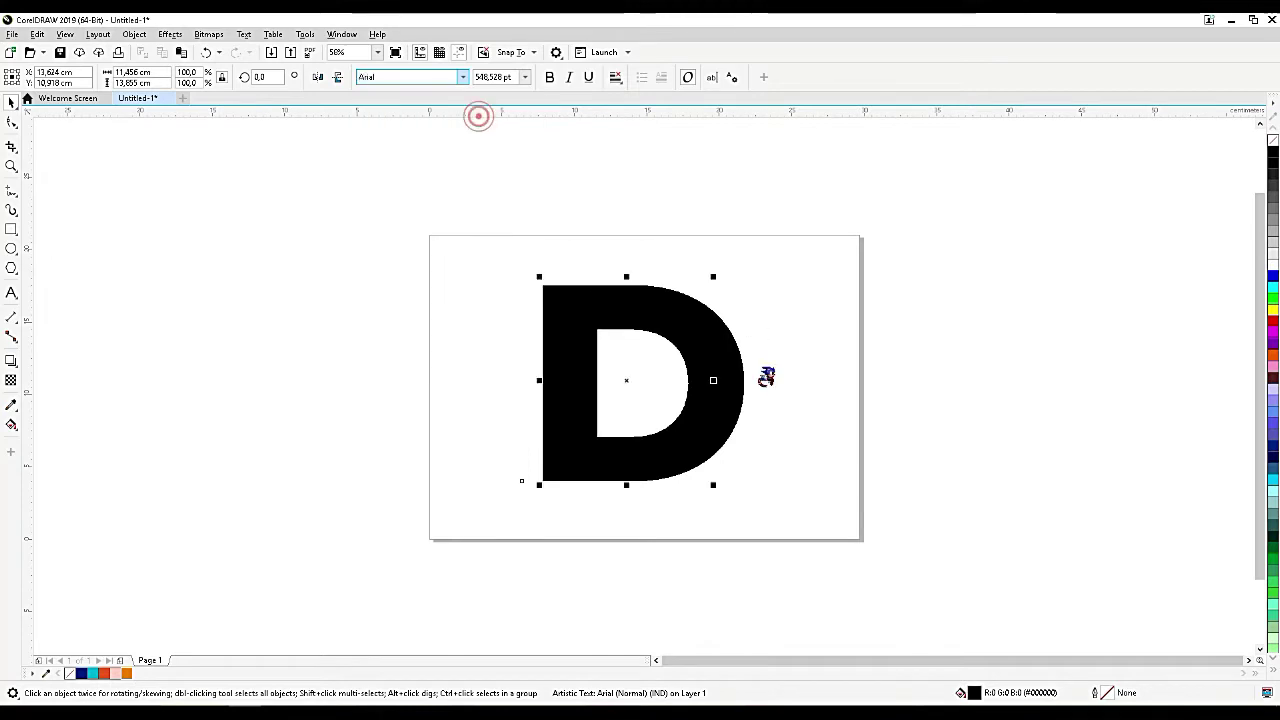
Convert the letter D from text to curves.
scroll(663, 403, up, 3)
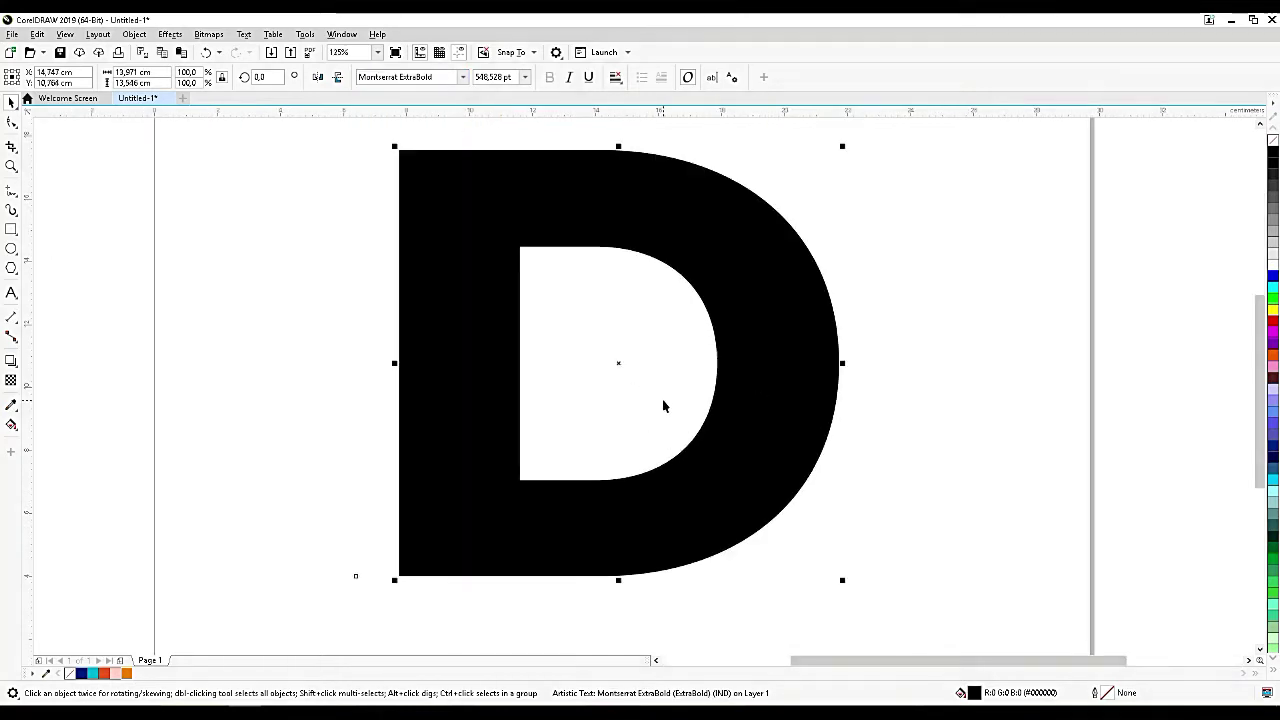
right_click(694, 294)
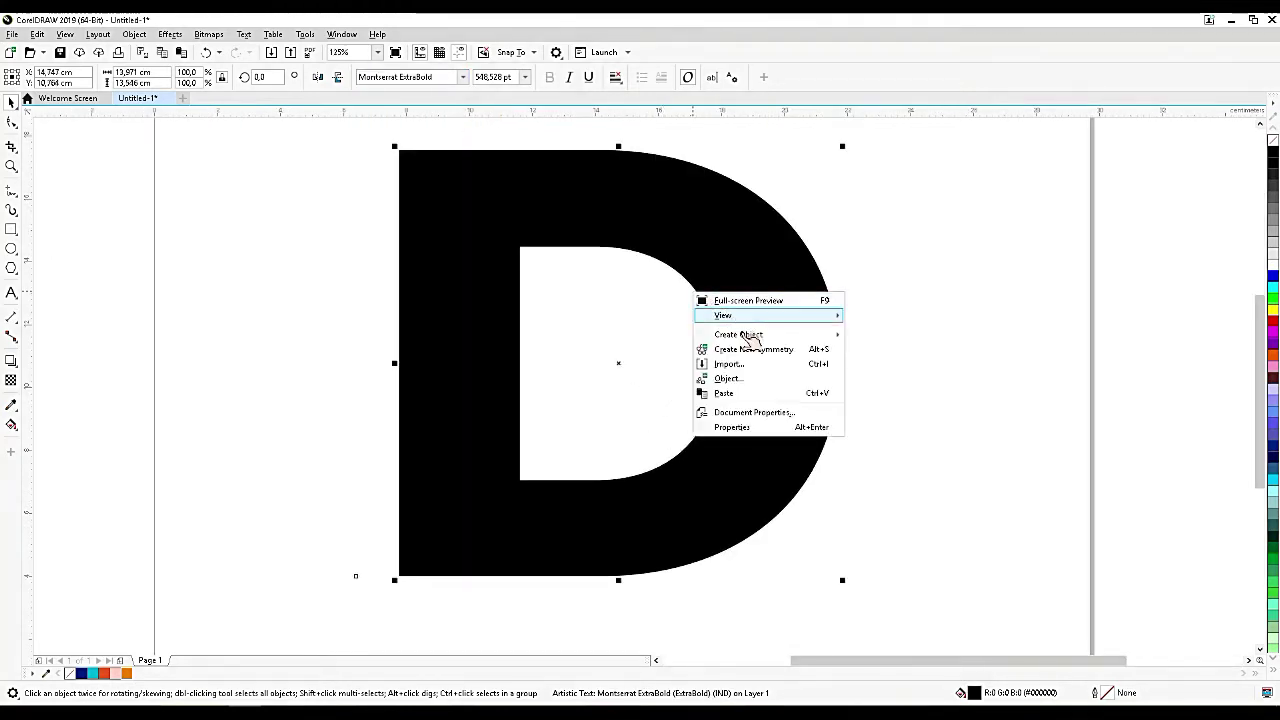
click(736, 230)
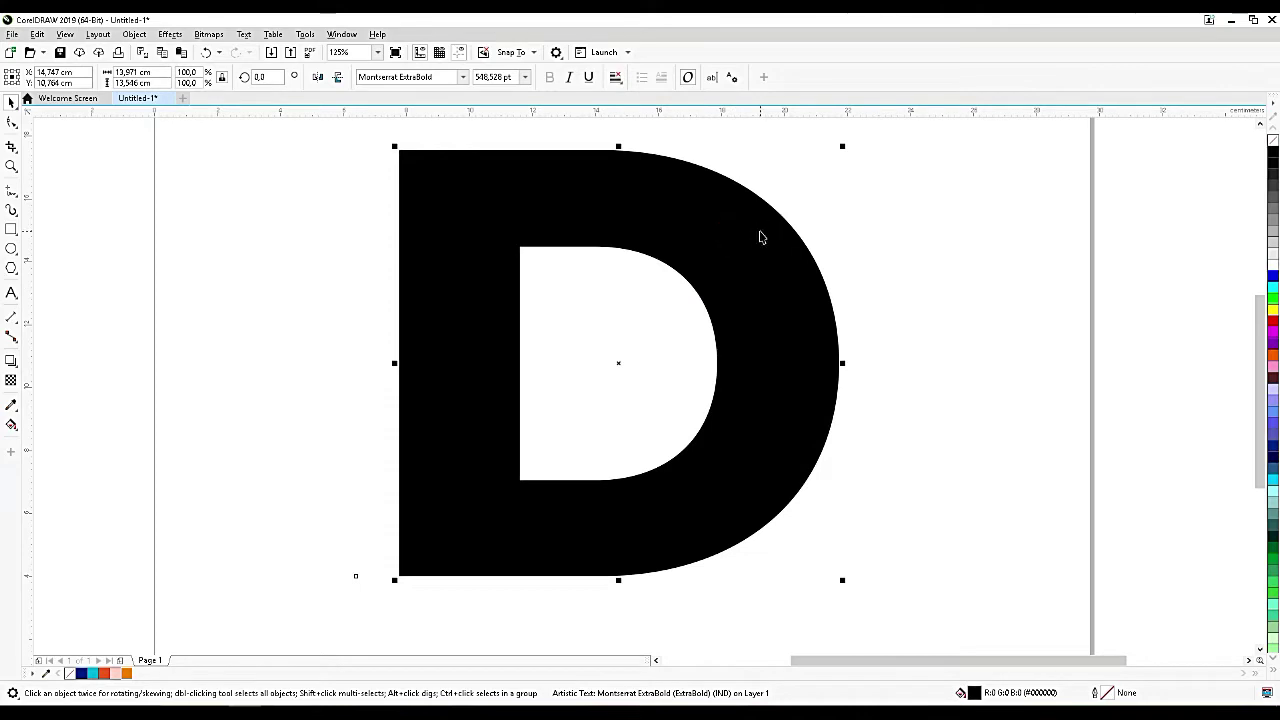
key(ctrl+q)
Break the D curve apart into its separate outer and inner shapes.
click(801, 310)
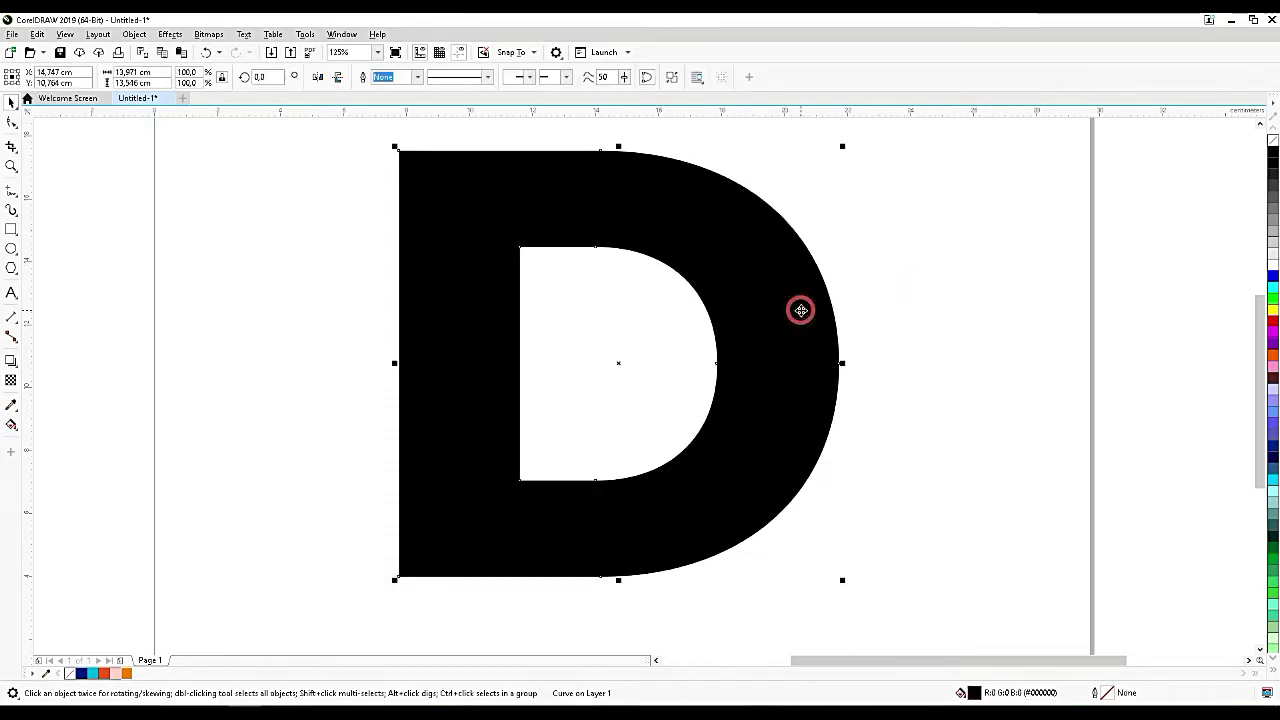
right_click(801, 310)
key(ctrl+k)
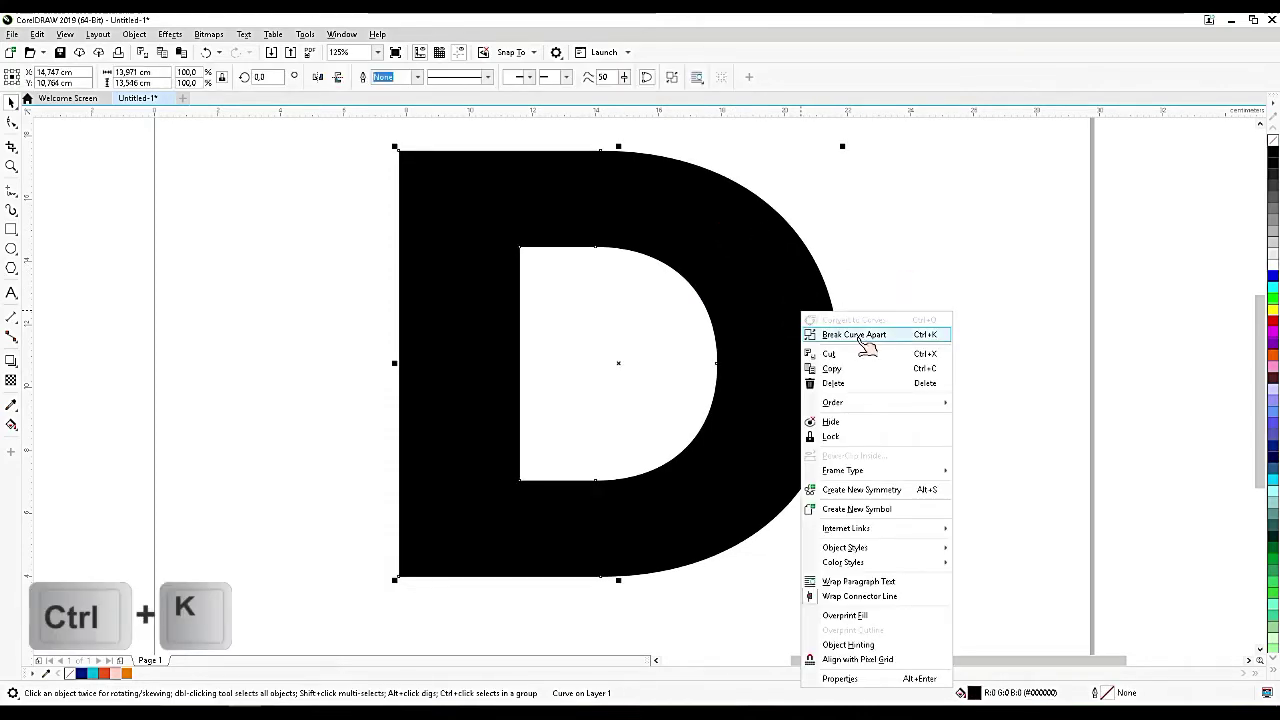
click(856, 336)
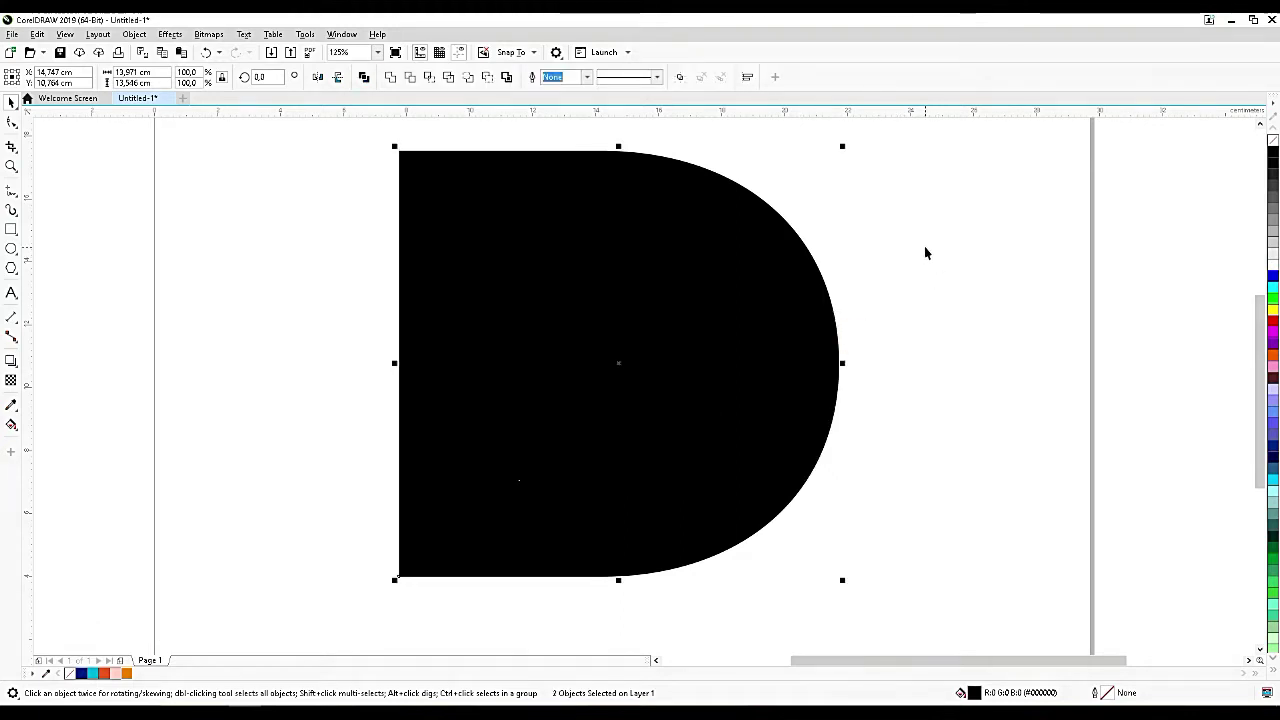
Delete the inner shape of the D and give the outer shape no fill and a black outline.
drag(985, 140, 443, 636)
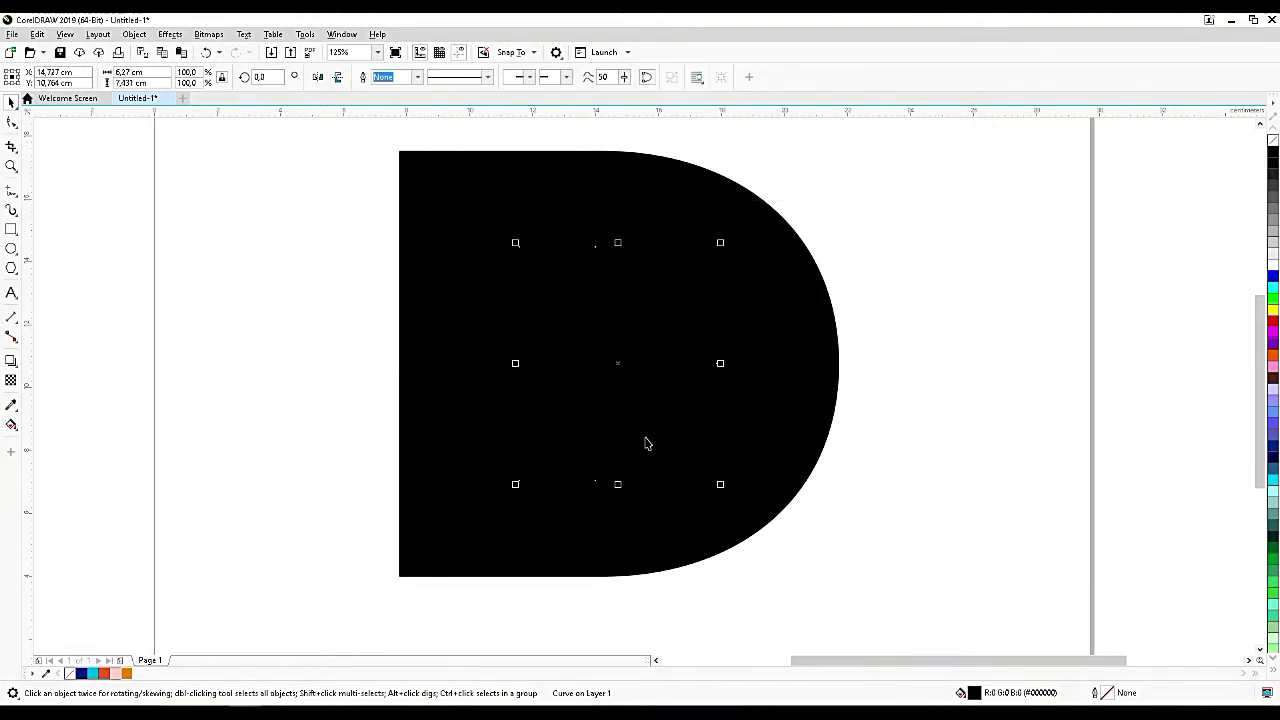
key(Tab)
click(672, 394)
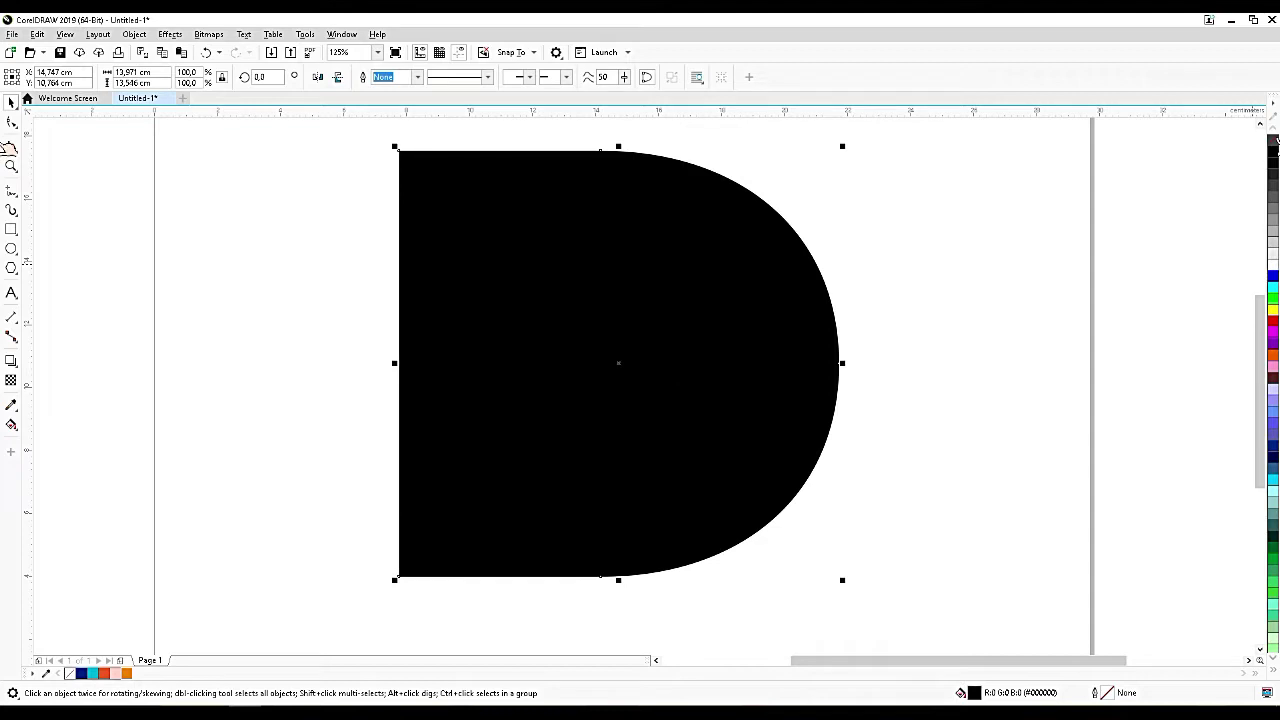
click(1274, 140)
right_click(1274, 151)
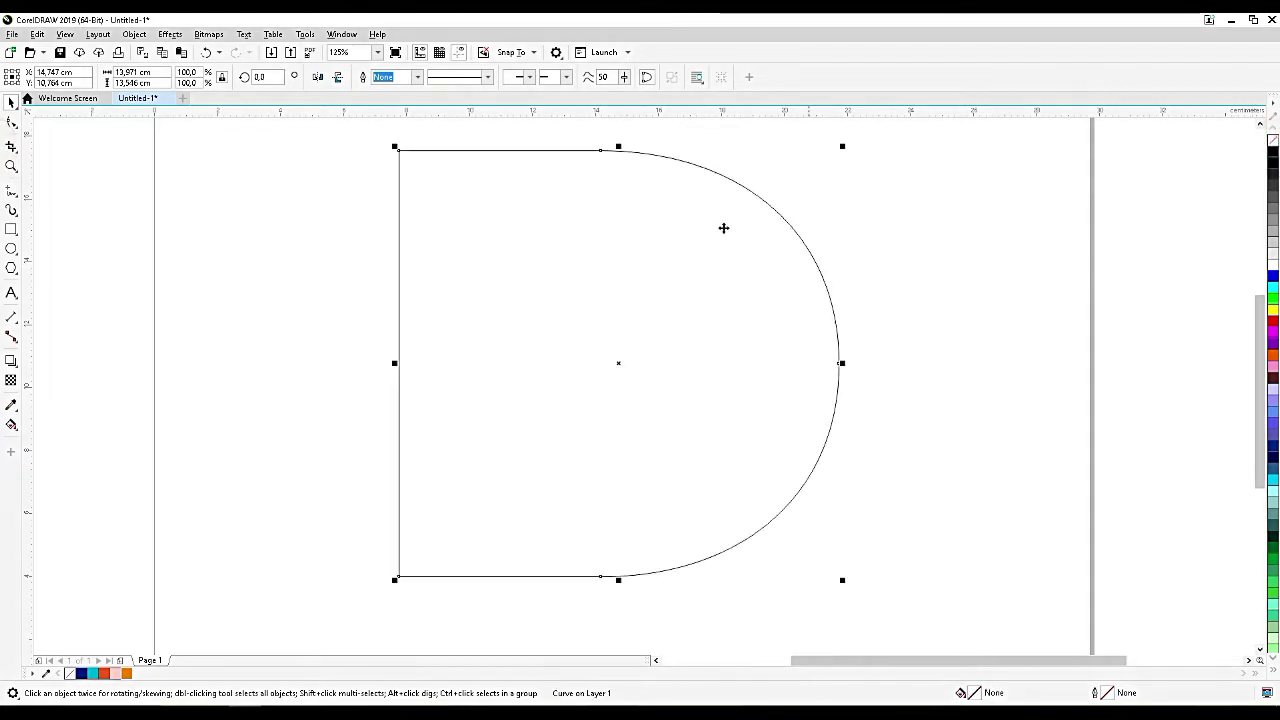
click(913, 258)
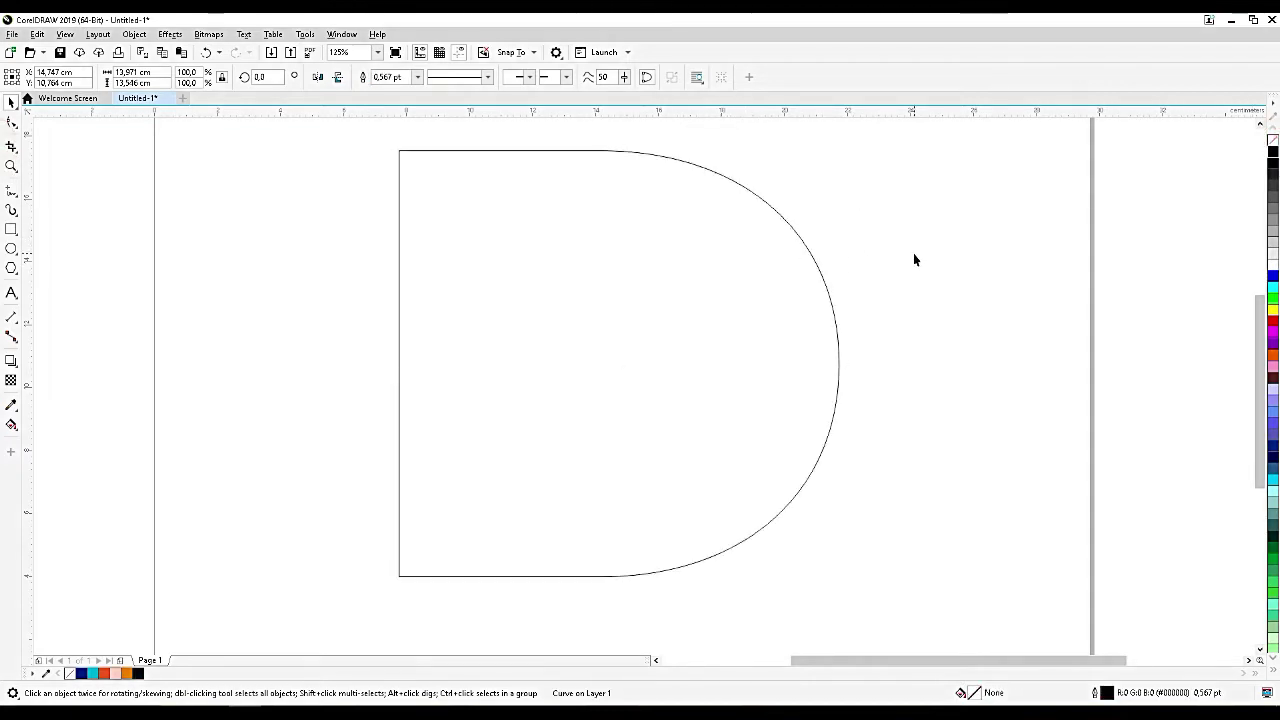
Narrow the D outline to about 12.26 cm wide and move it toward the left half of the page.
click(646, 271)
scroll(683, 253, down, 2)
drag(676, 270, 666, 271)
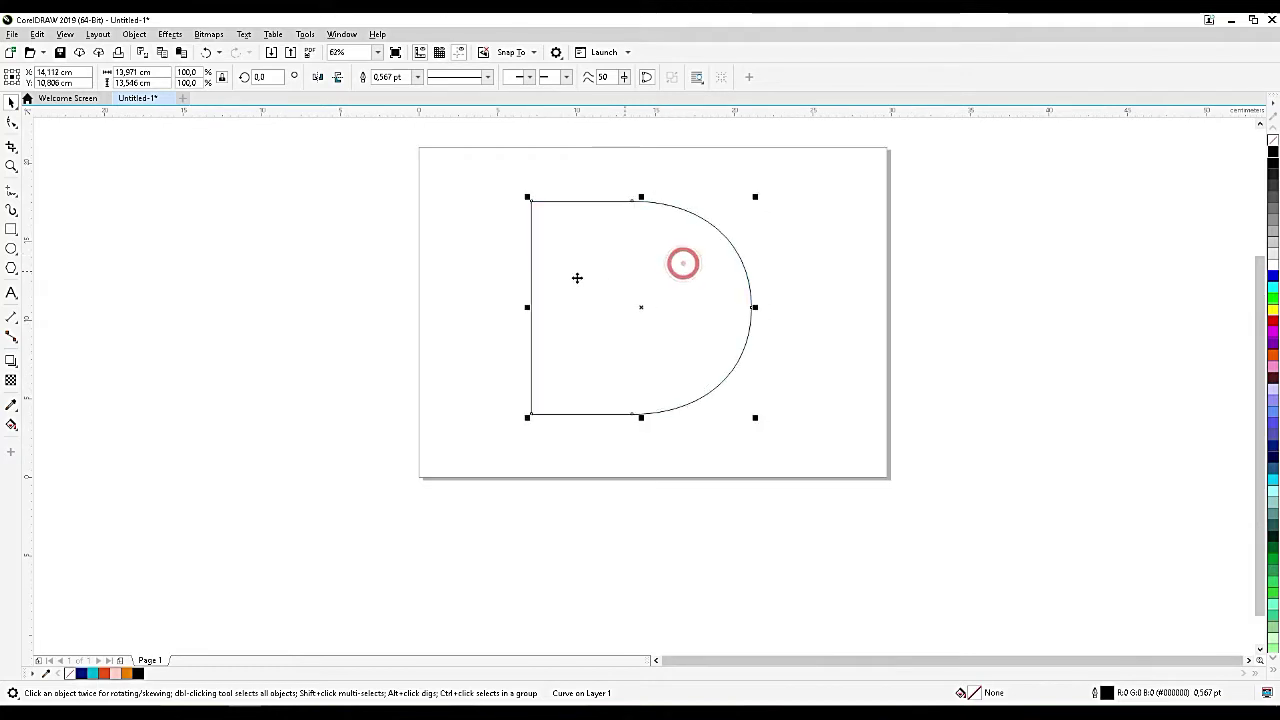
drag(524, 308, 554, 307)
drag(655, 294, 604, 296)
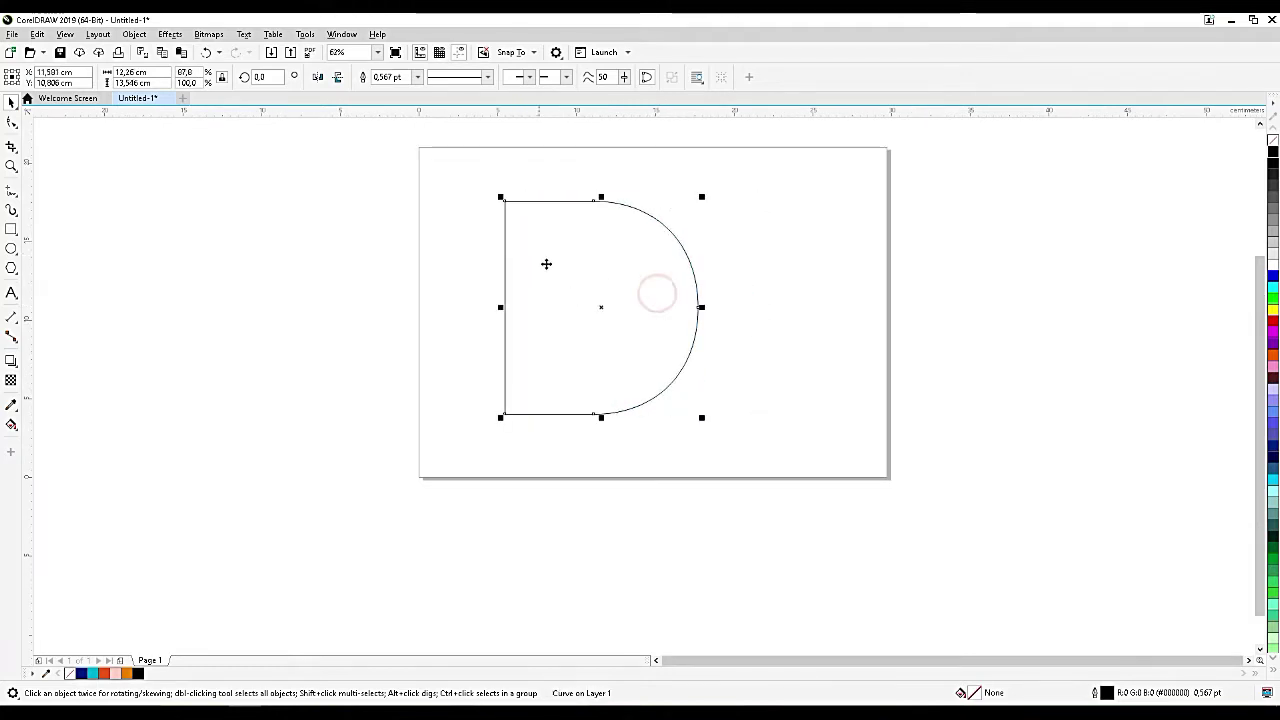
Add a single inward contour to the D outline with an offset of about 2.66 cm.
scroll(556, 265, up, 2)
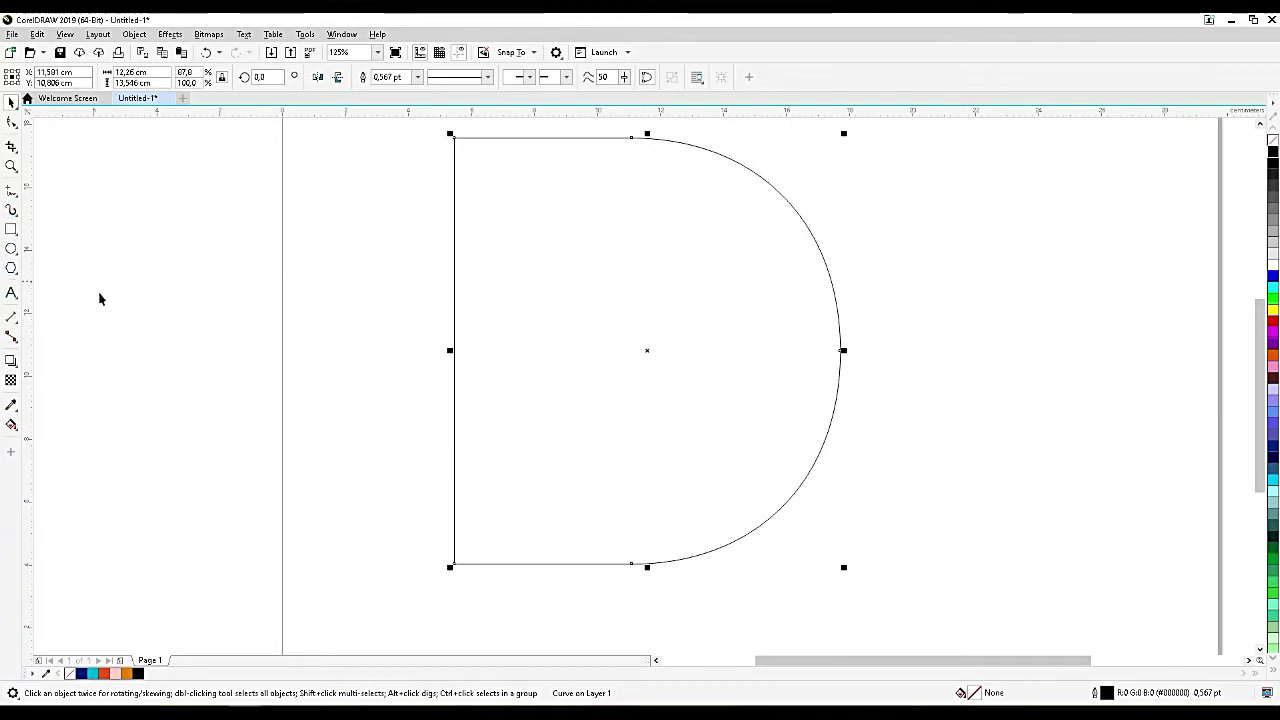
click(12, 365)
click(40, 375)
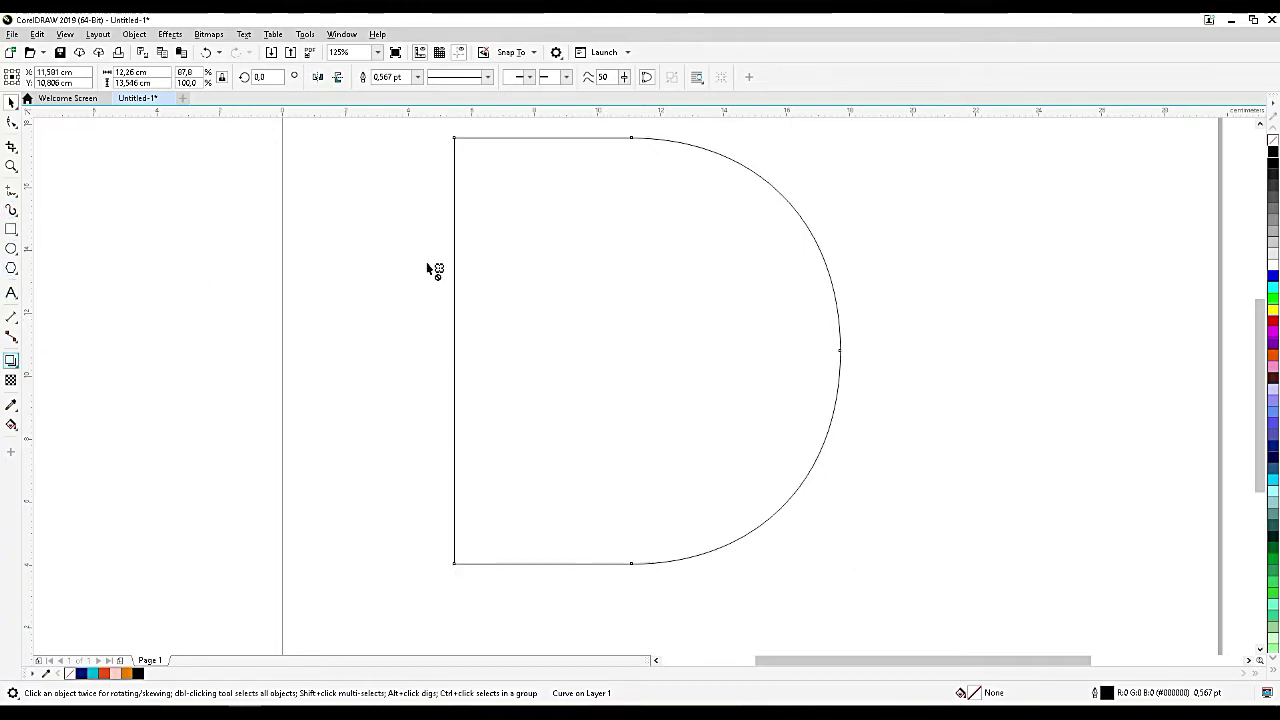
drag(693, 152, 675, 223)
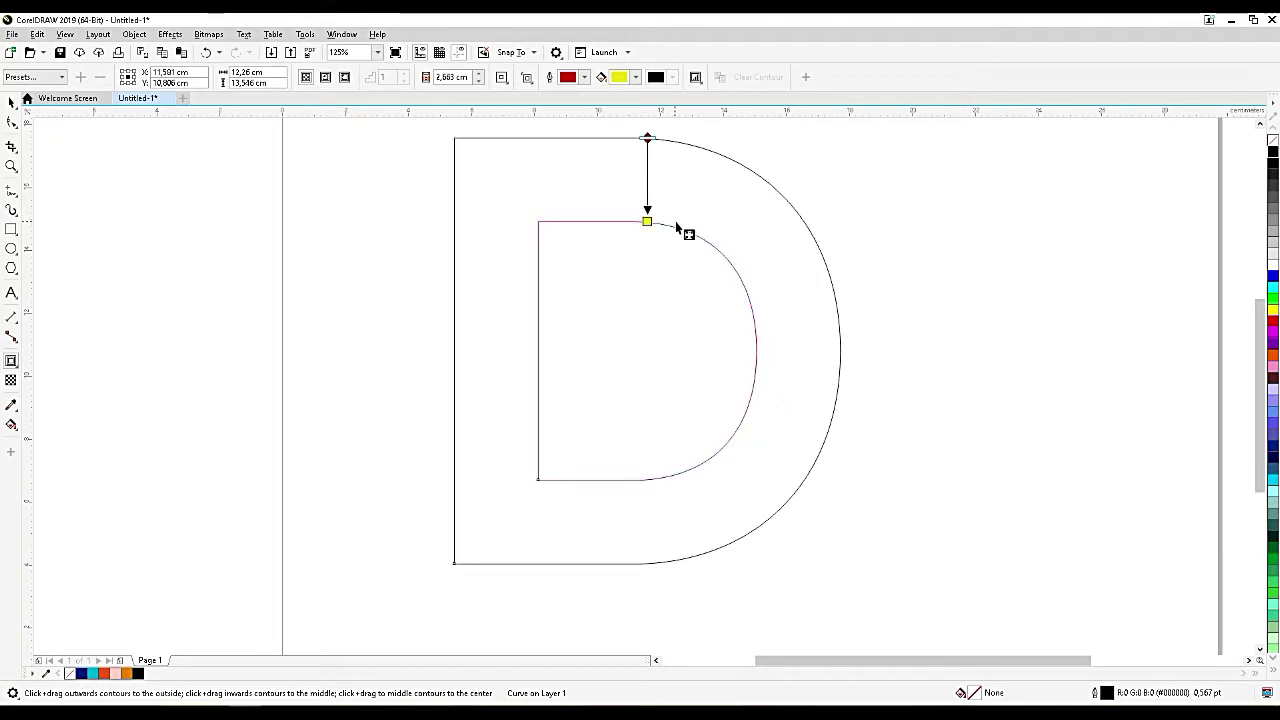
Break the contour apart so the inner shape is separate from the outer D outline.
click(10, 102)
right_click(640, 304)
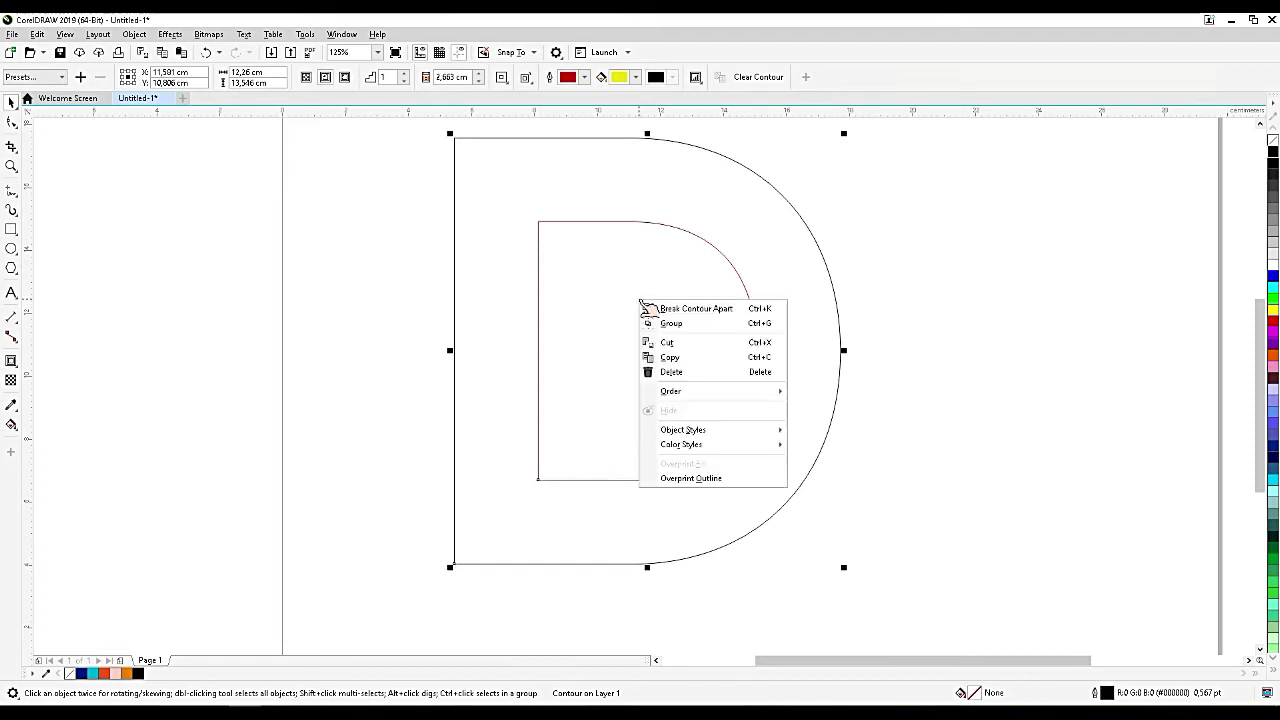
click(698, 308)
click(953, 298)
Trim the outer D with the inner contour shape and delete the leftover inner shape.
click(723, 292)
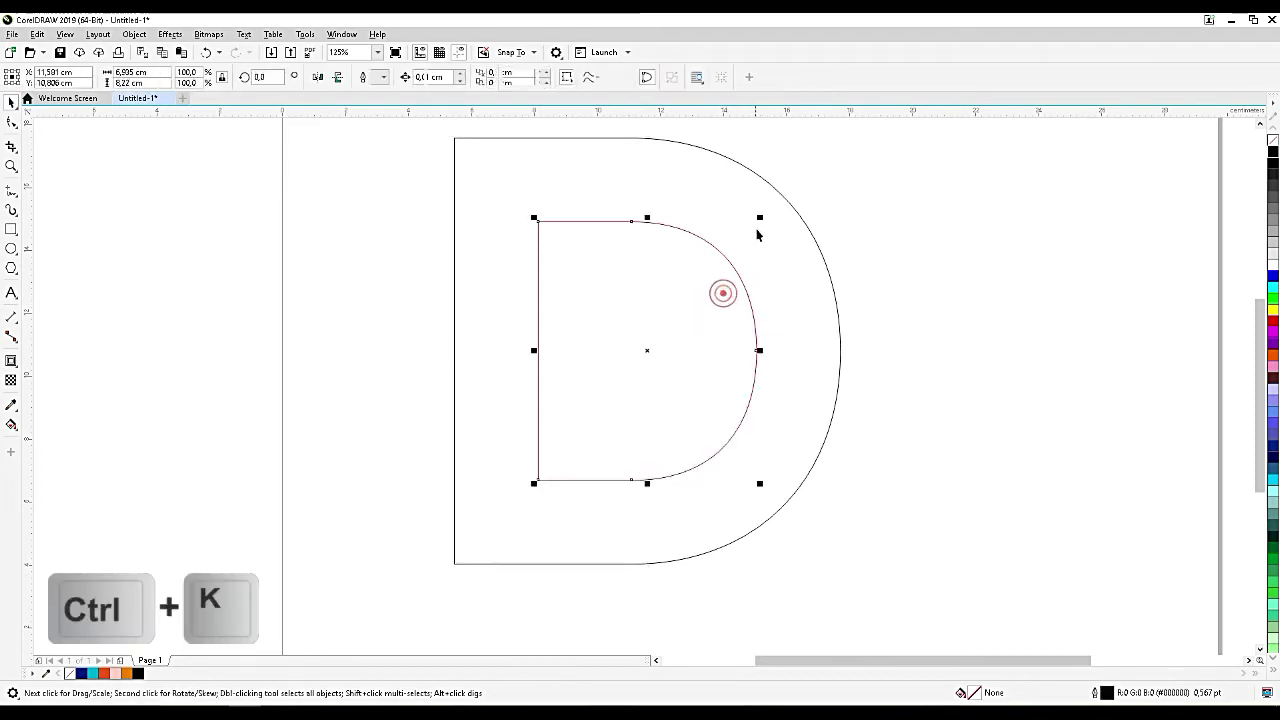
shift+click(757, 229)
click(428, 84)
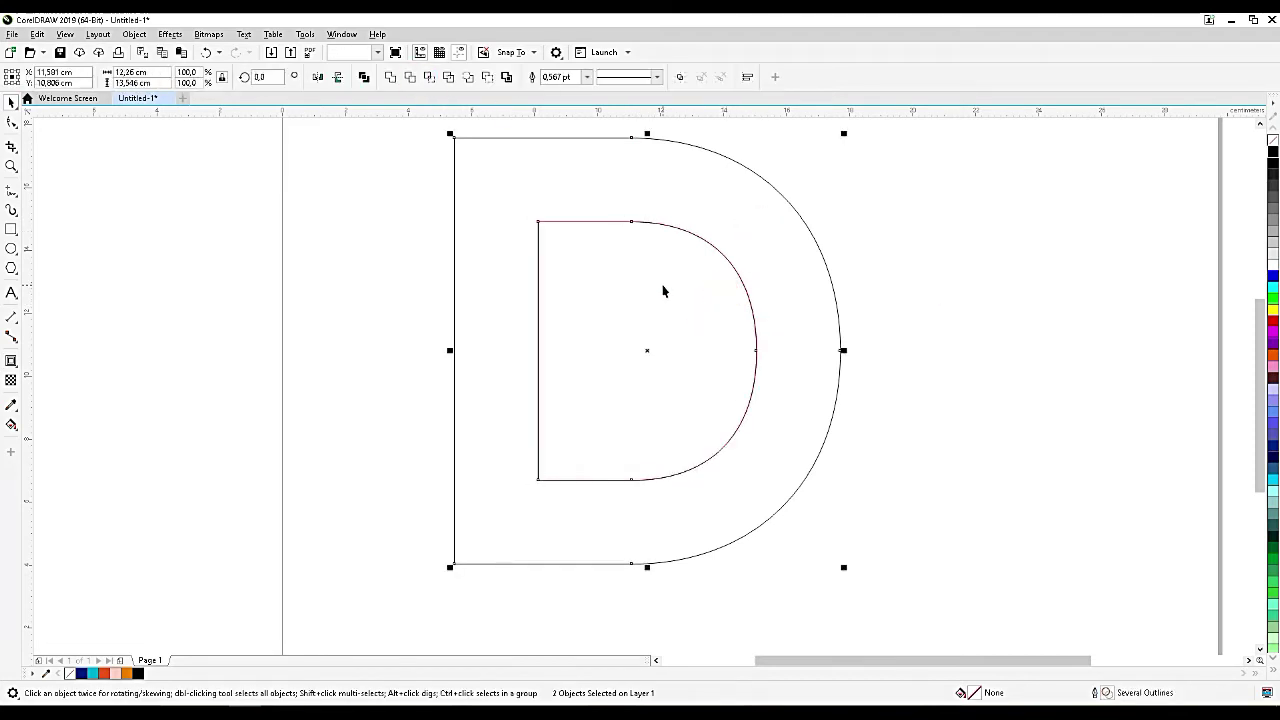
drag(665, 282, 1039, 298)
key(Delete)
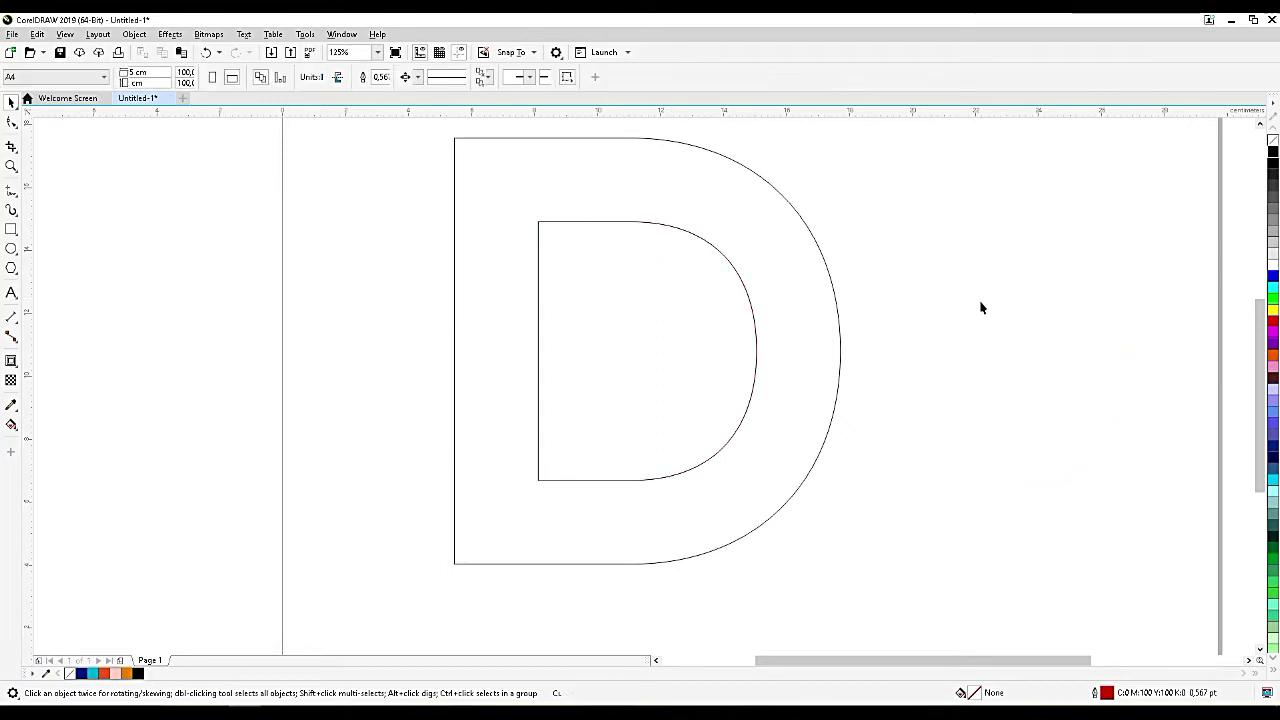
Round the D's outer upper-left corner with a fillet of 1.26 cm radius using the Corners tool.
click(459, 144)
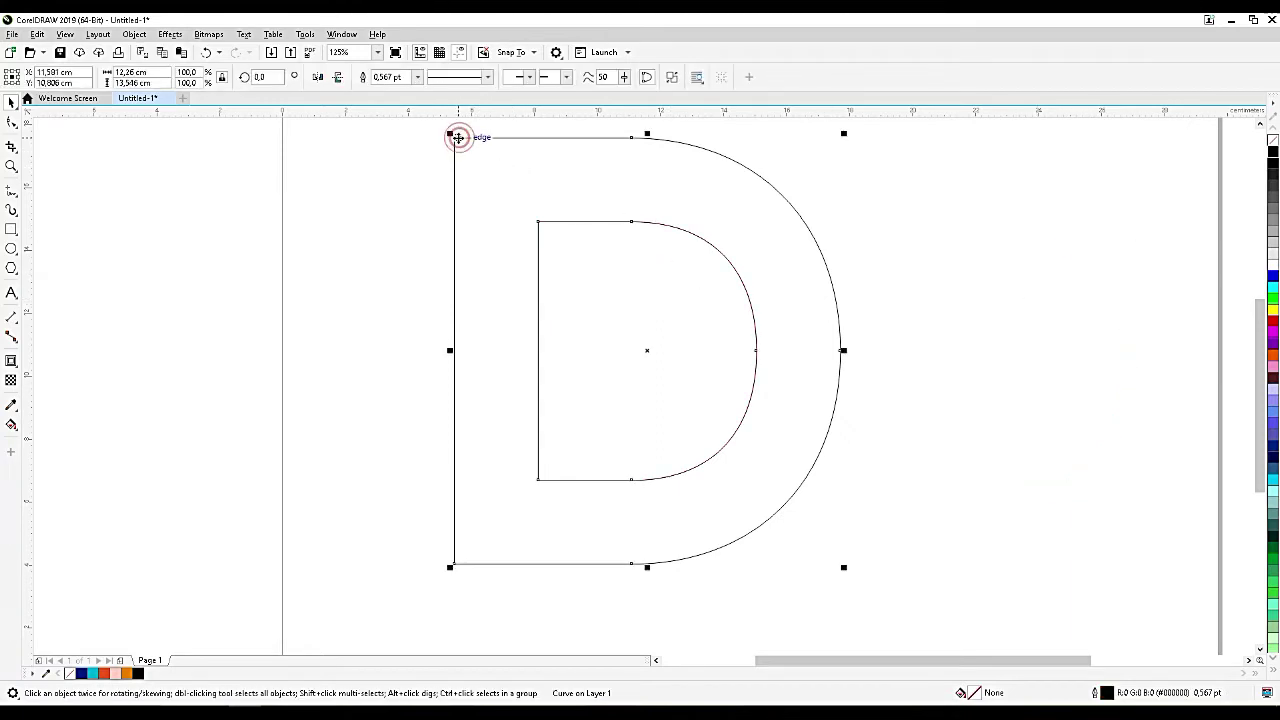
scroll(459, 144, up, 2)
key(F10)
click(457, 143)
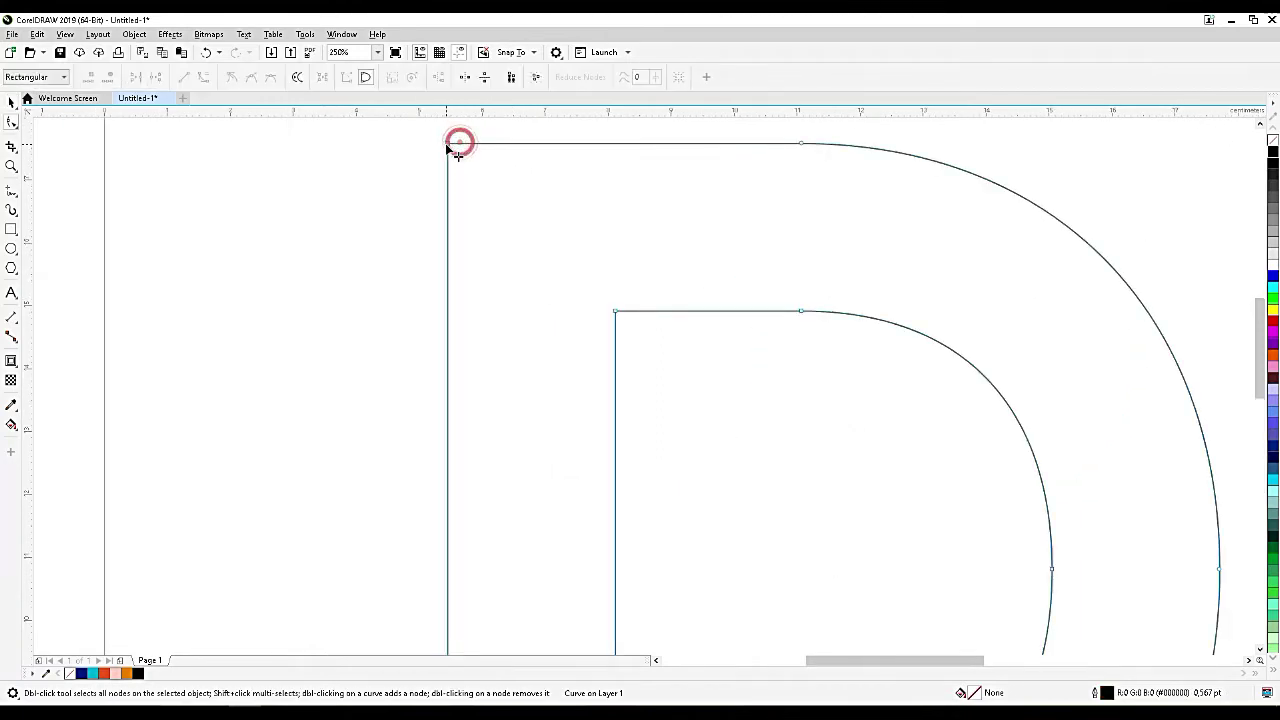
click(447, 143)
scroll(522, 171, down, 2)
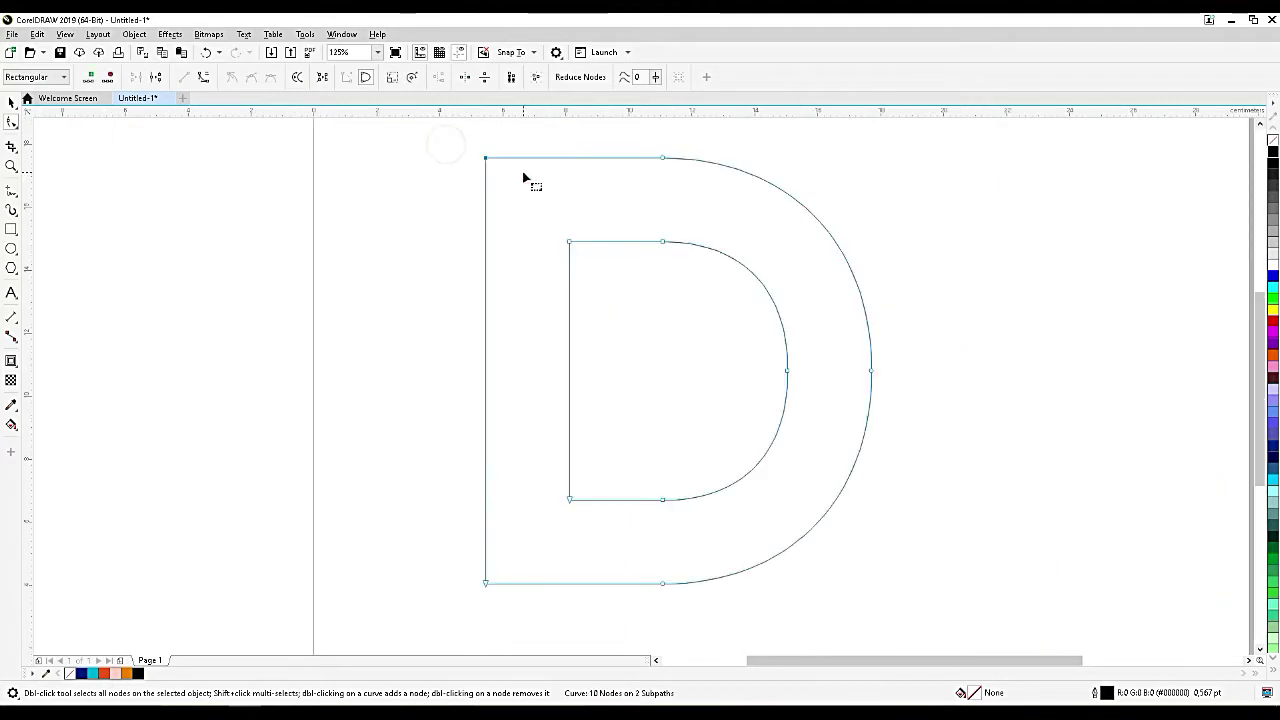
click(342, 34)
click(388, 212)
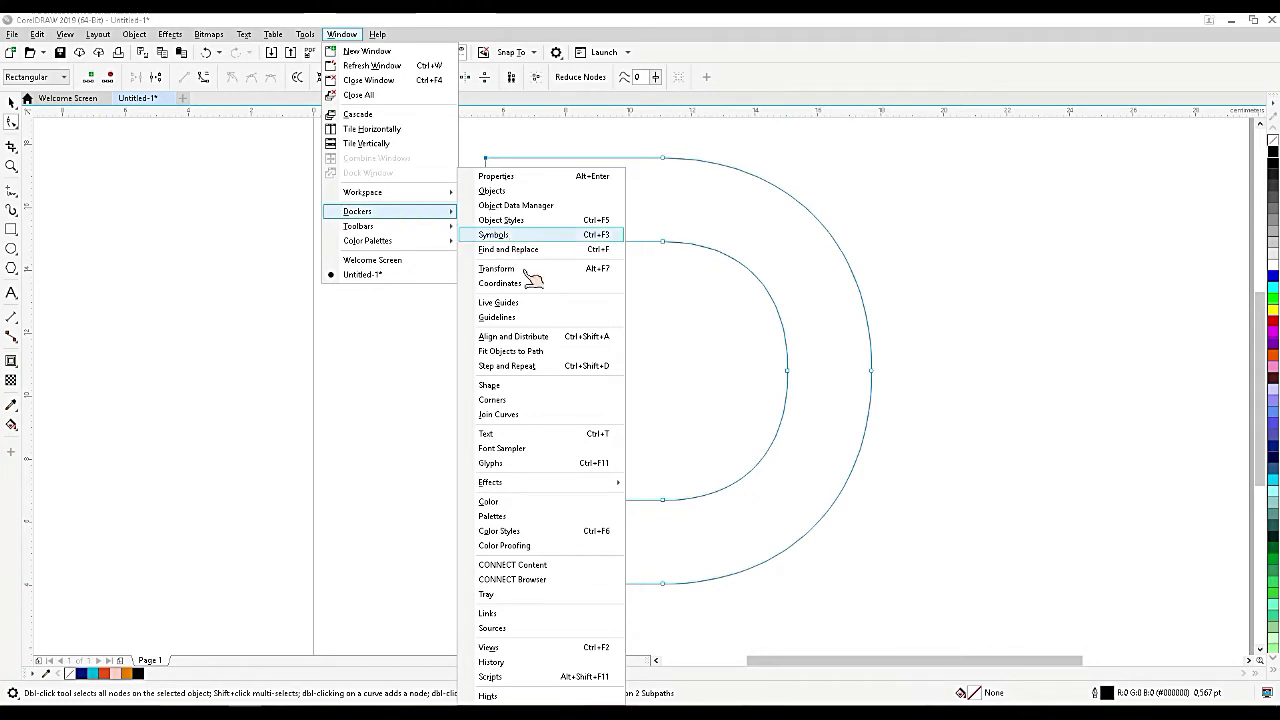
click(512, 400)
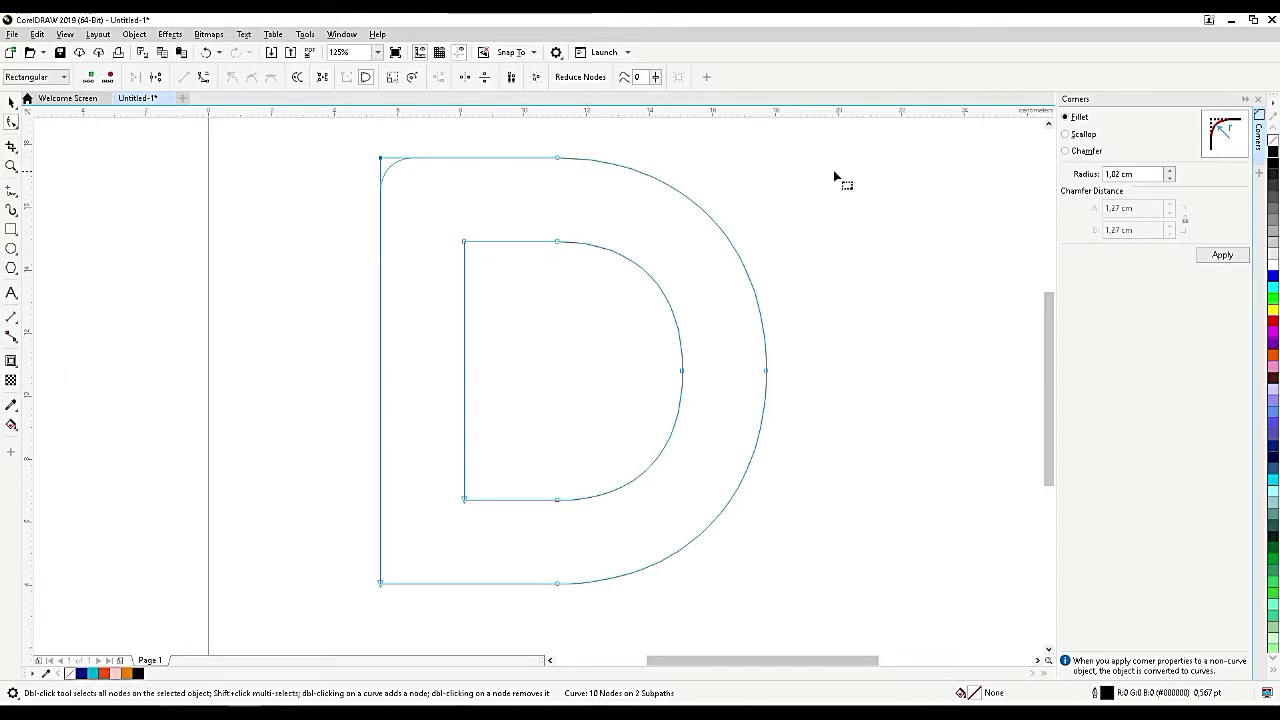
click(1171, 171)
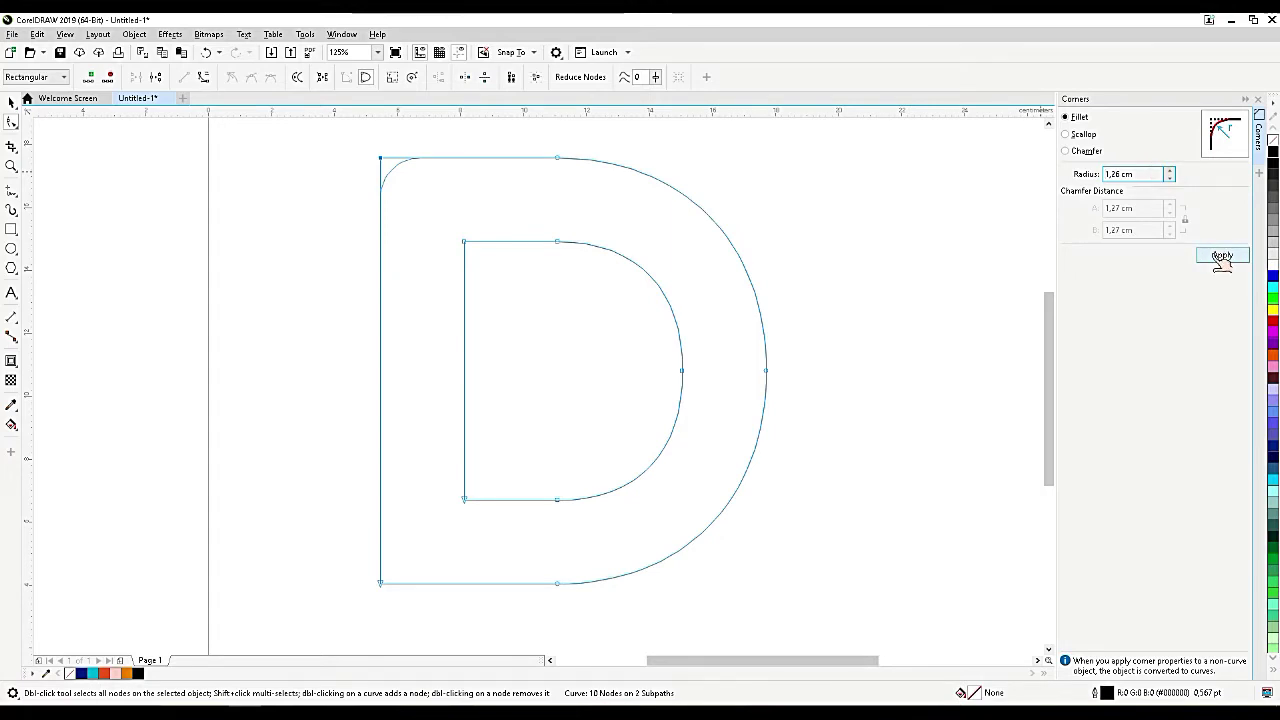
click(1222, 256)
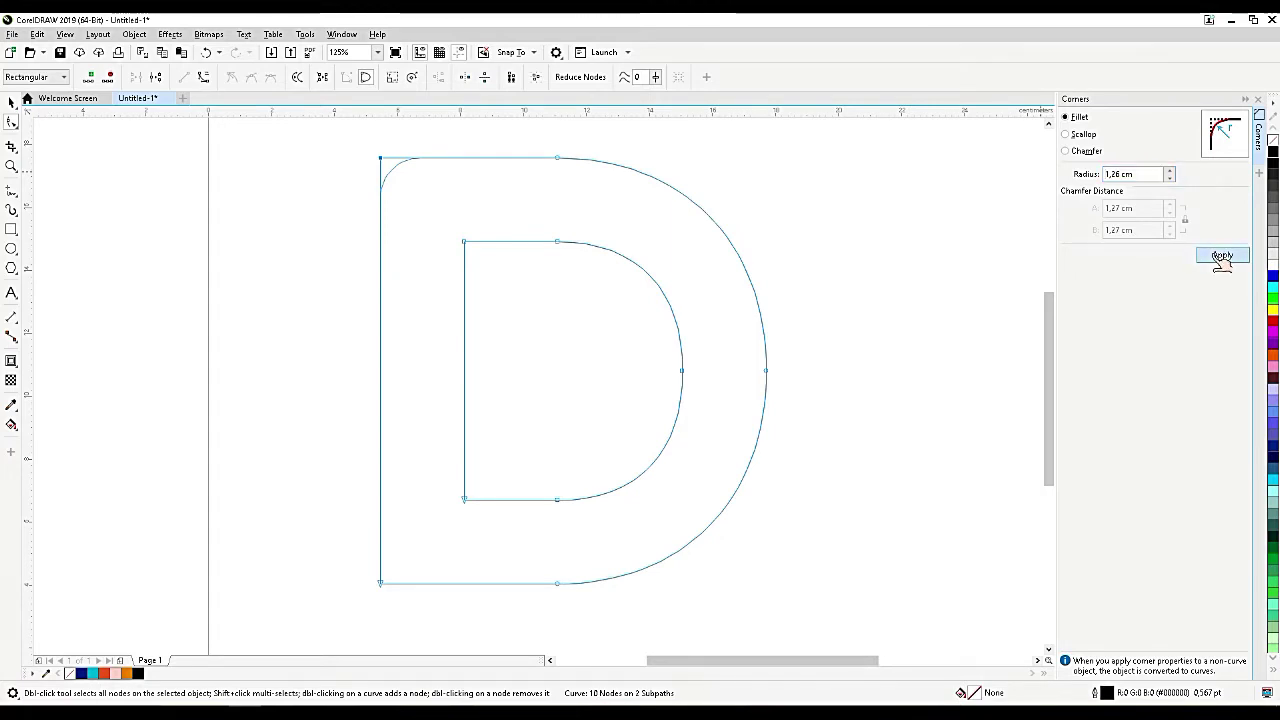
Round the D's outer lower-left corner with a 1.26 cm radius fillet.
click(381, 584)
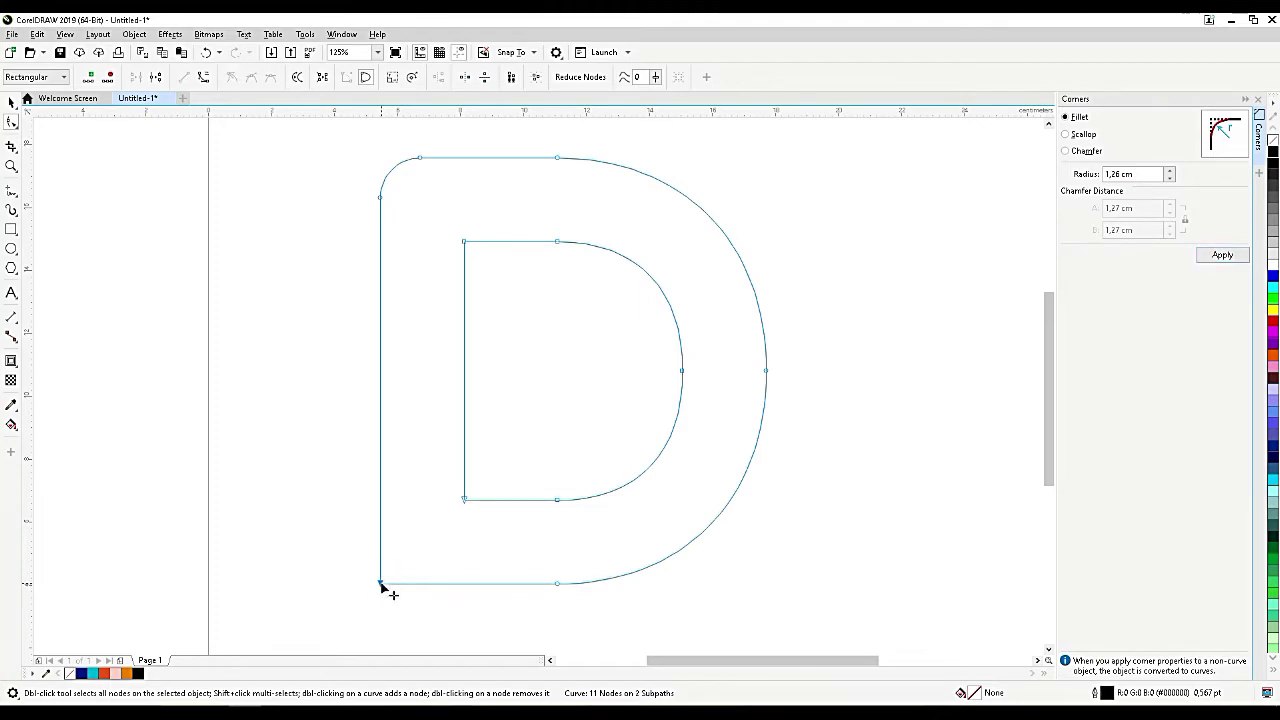
drag(309, 531, 437, 609)
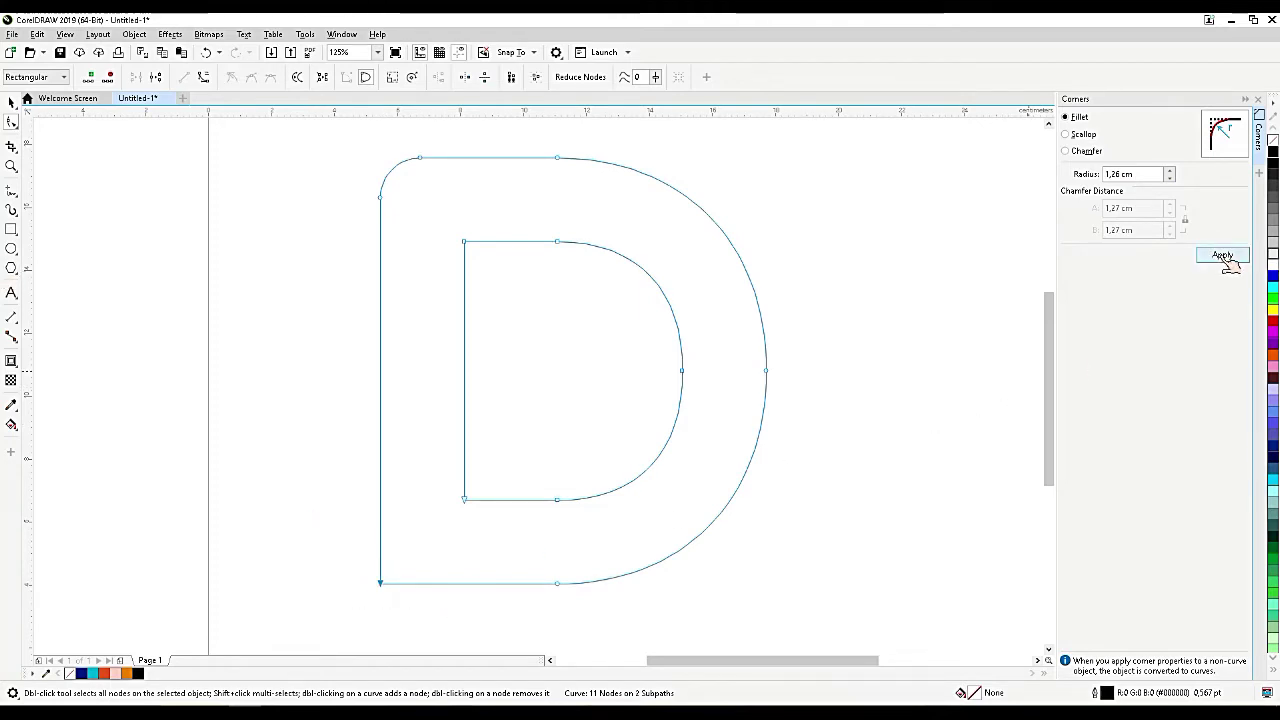
click(1224, 257)
click(12, 102)
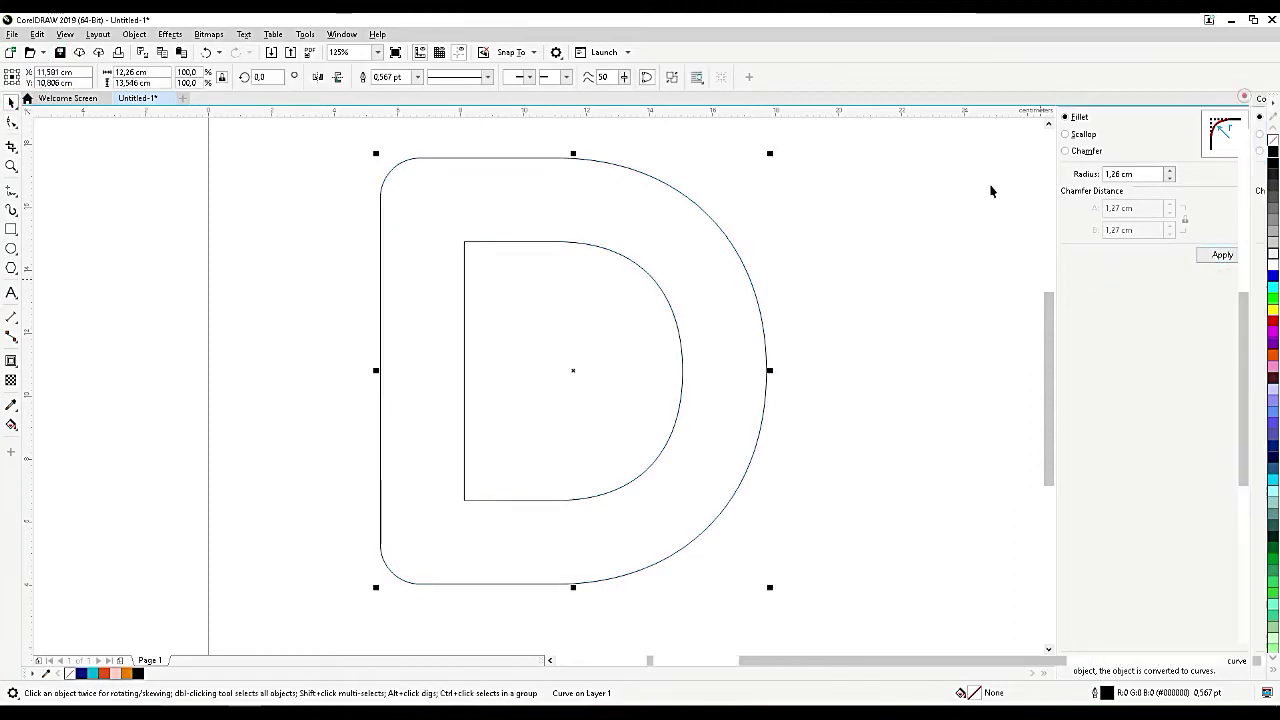
click(1245, 96)
Move the D about 5.8 cm to the right to free space beside it.
scroll(851, 289, down, 1)
scroll(681, 302, up, 1)
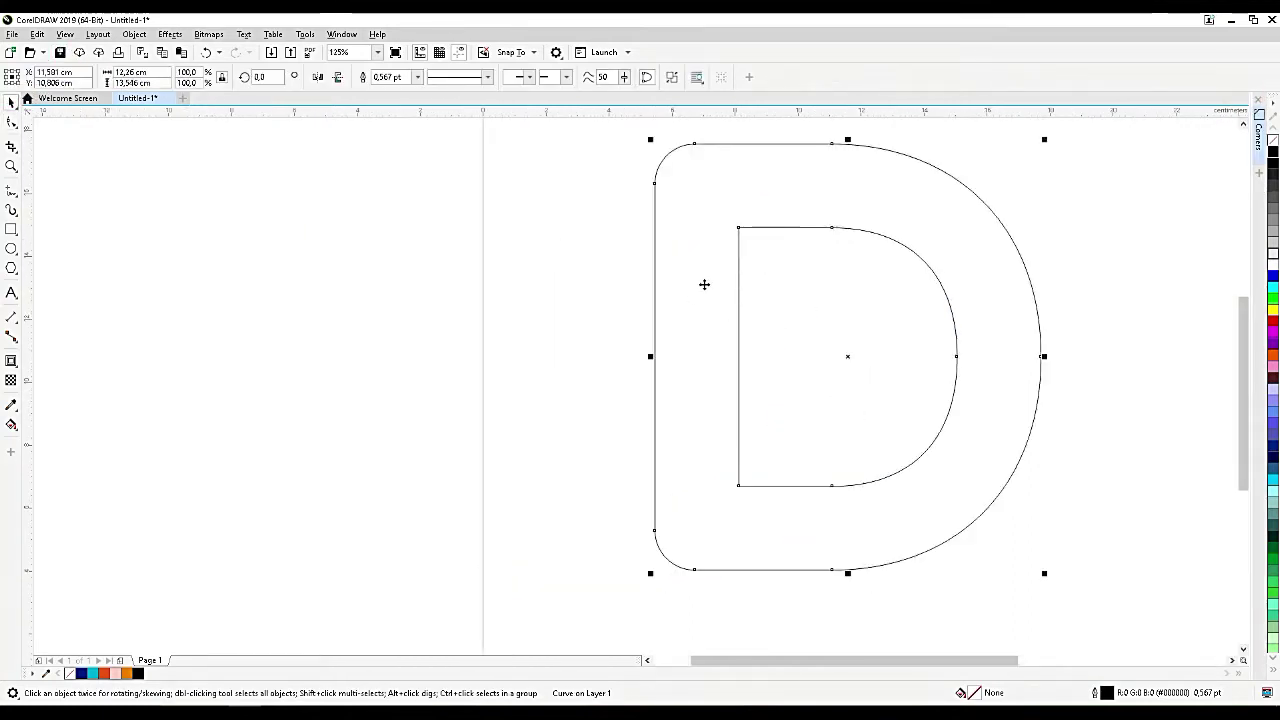
drag(703, 283, 886, 297)
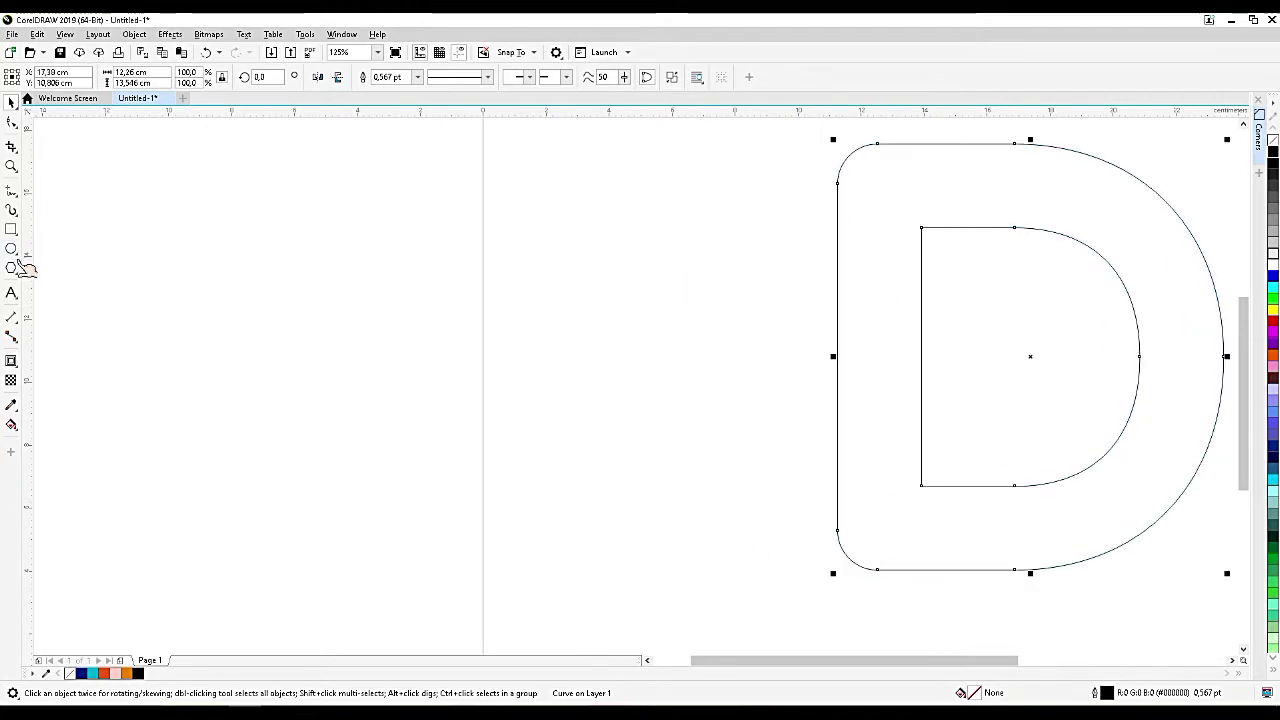
Draw a square of about 5.97 cm beside the D and rotate it 45 degrees into a diamond.
click(17, 268)
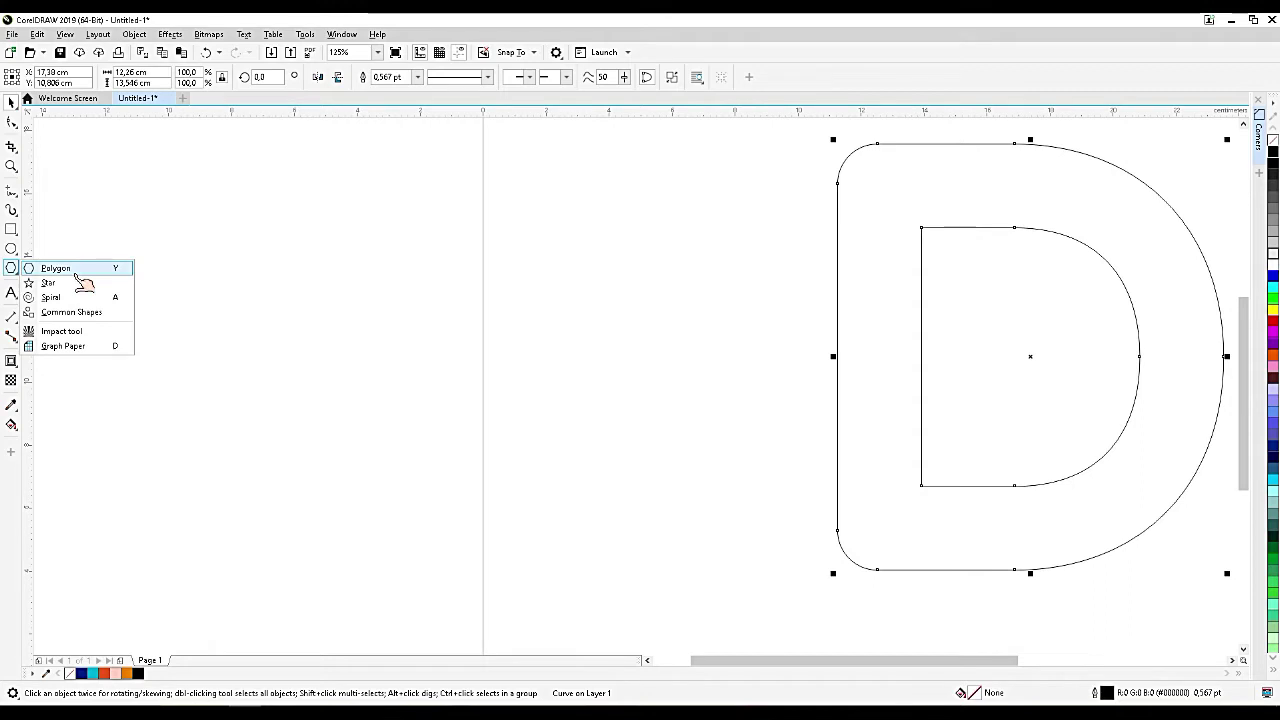
mouse_move(11, 229)
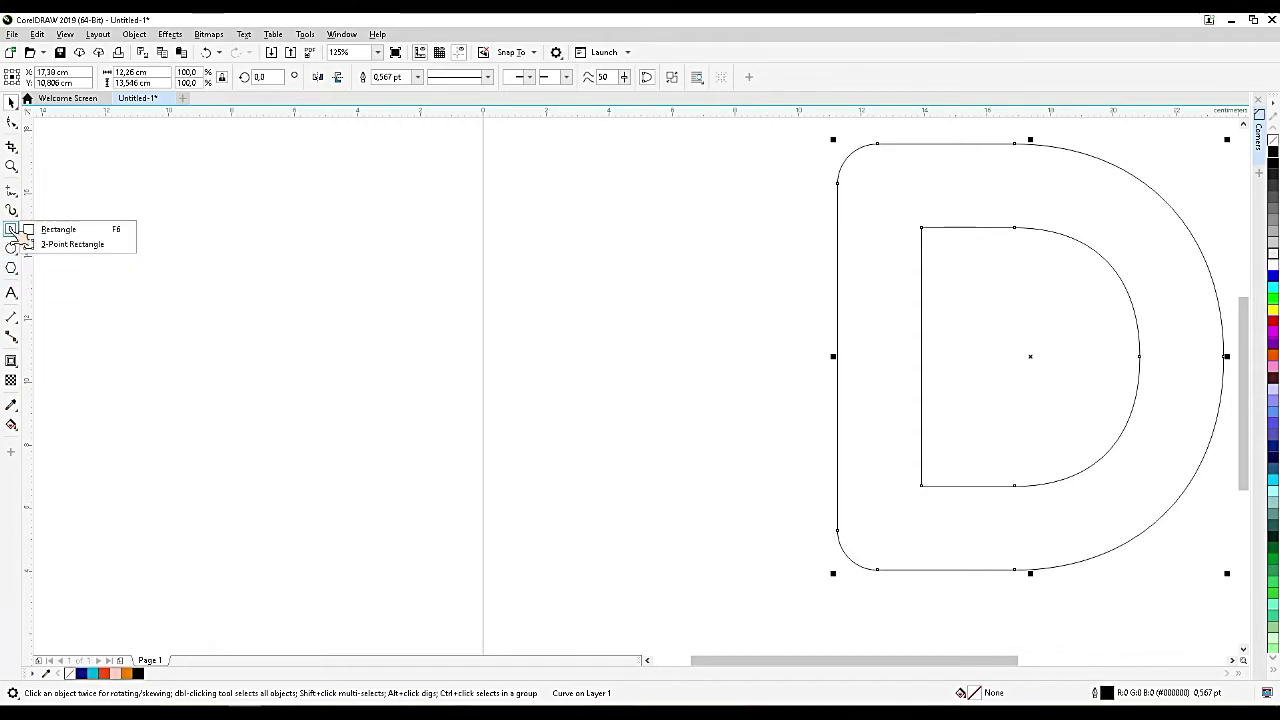
click(75, 228)
drag(537, 240, 725, 429)
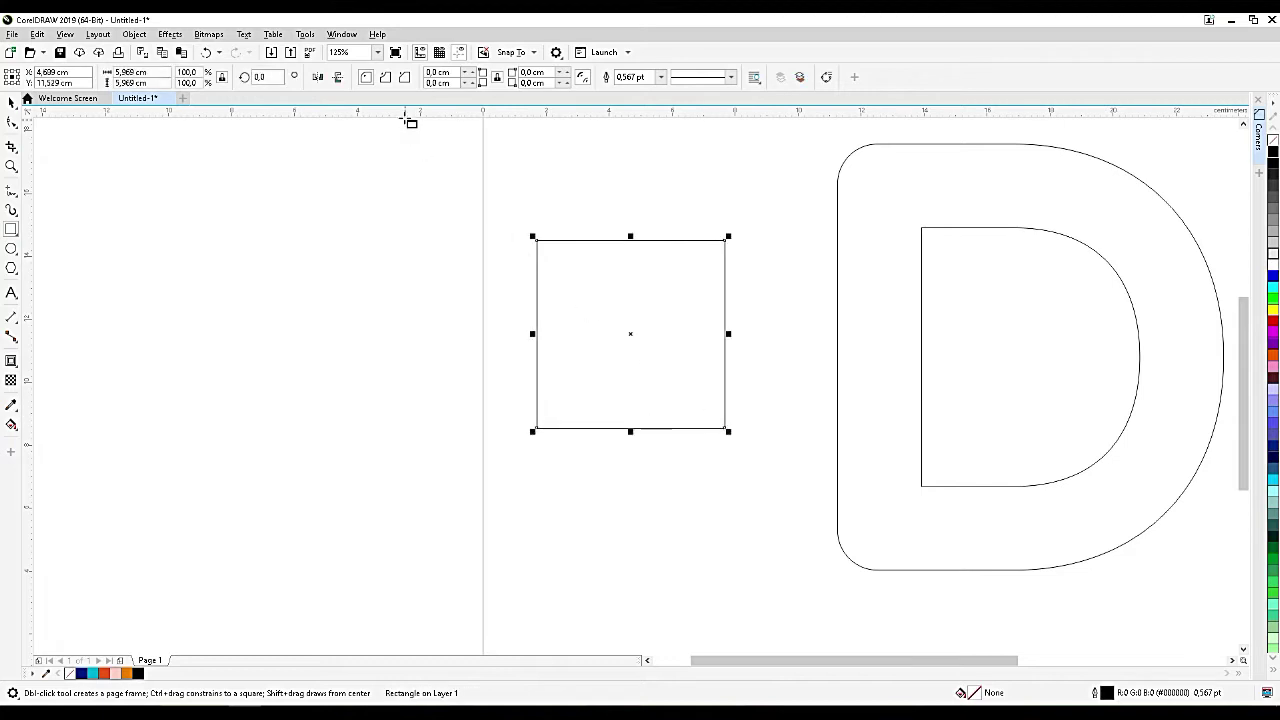
click(270, 77)
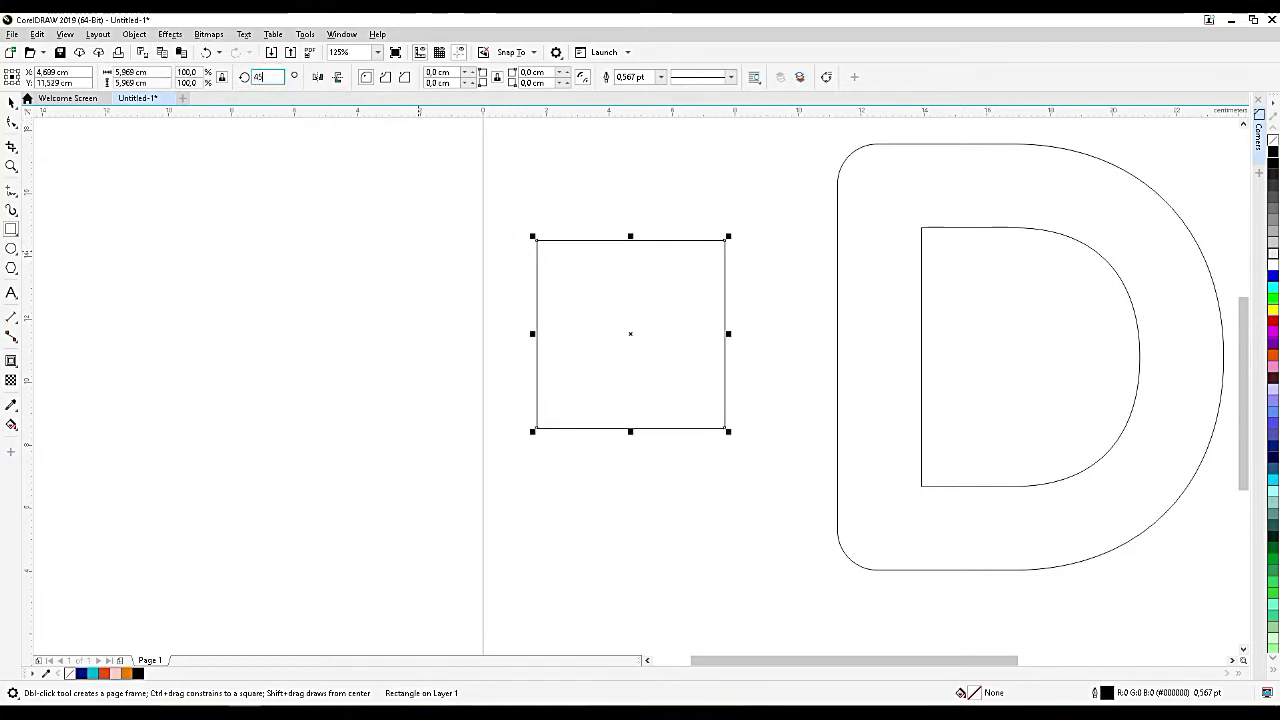
key(Return)
Centre the diamond on the D both horizontally and vertically.
click(20, 110)
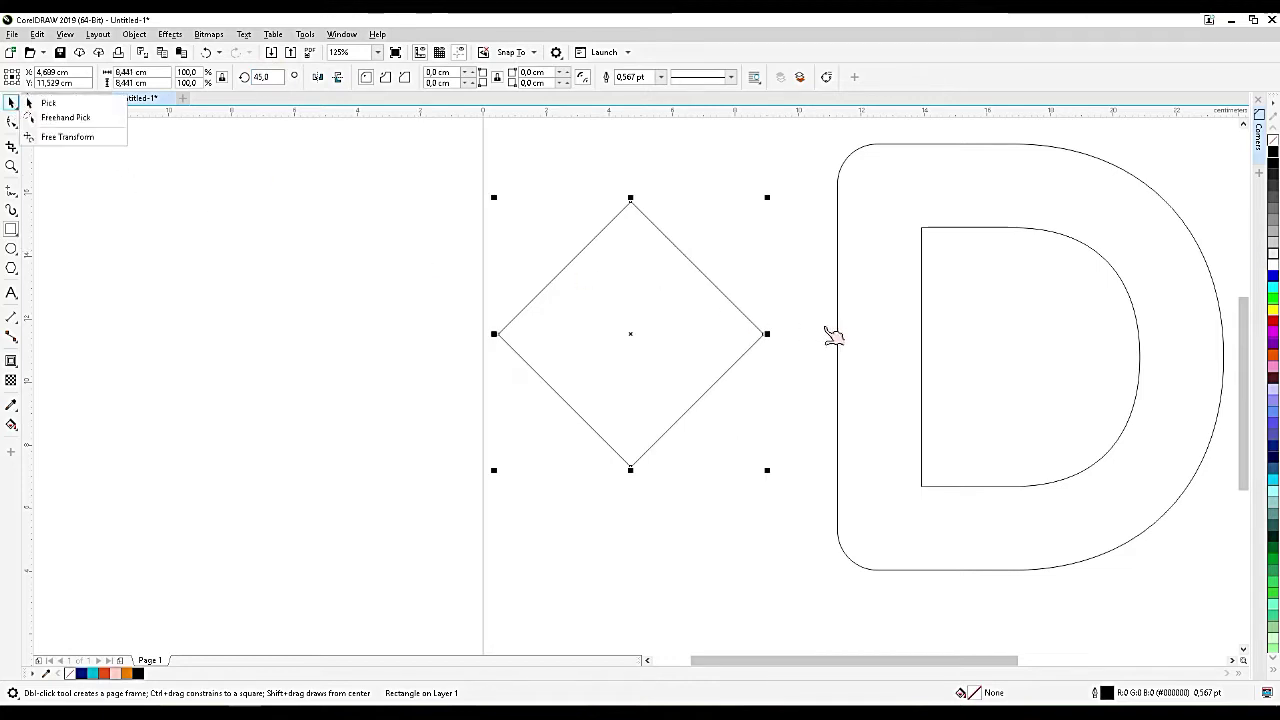
click(48, 103)
shift+click(900, 272)
key(c)
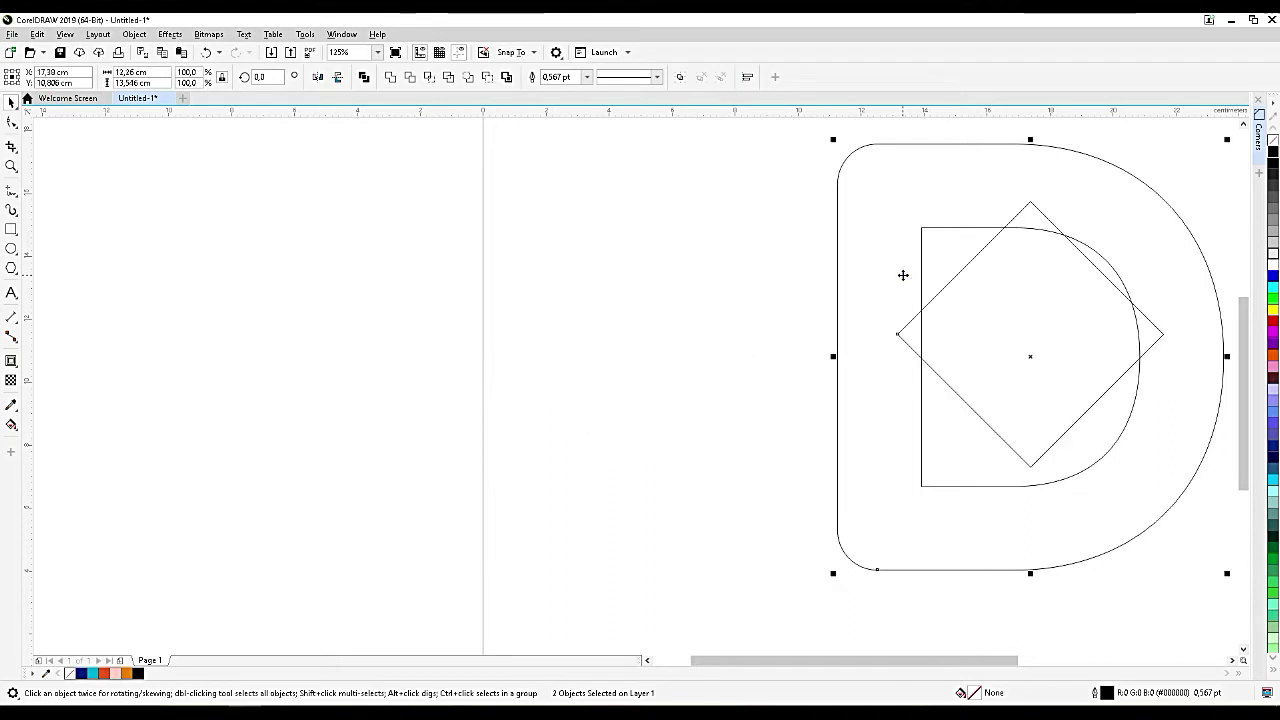
key(e)
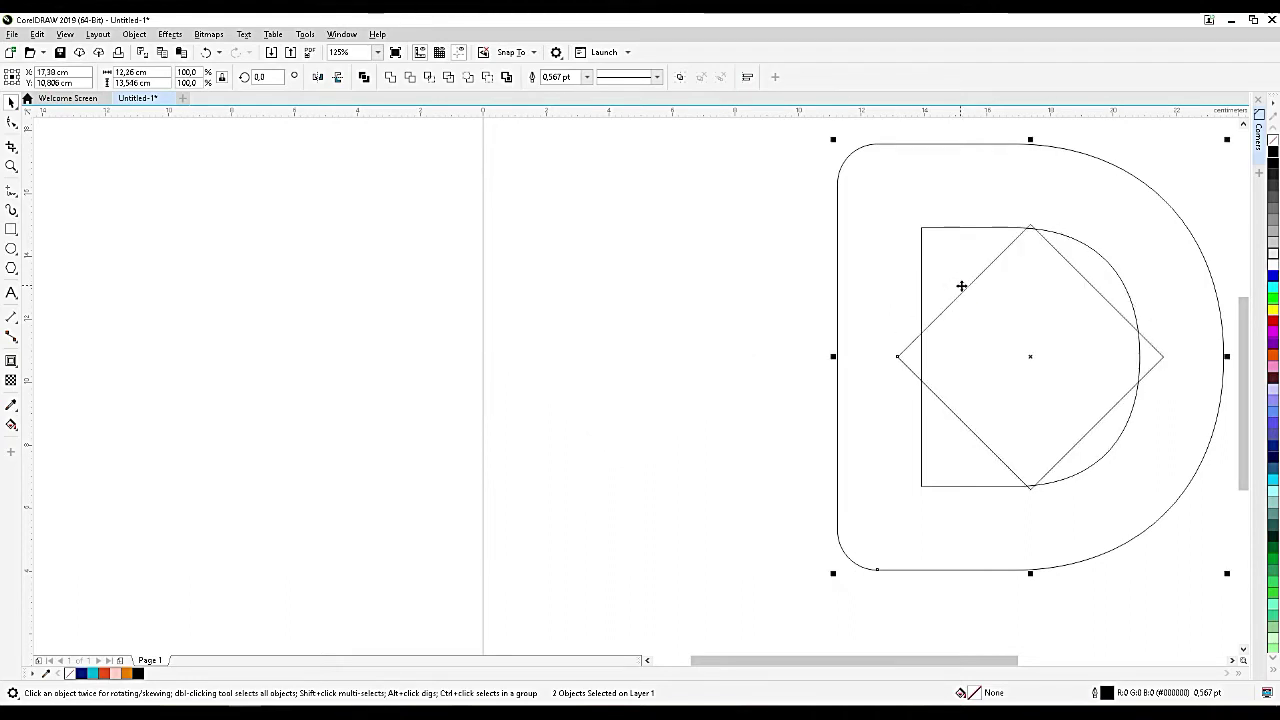
Move the diamond onto the D's straight outer edge and enlarge it to about 13.72 cm, fitting its side to the inner cutout's upper corner.
drag(1031, 314, 843, 315)
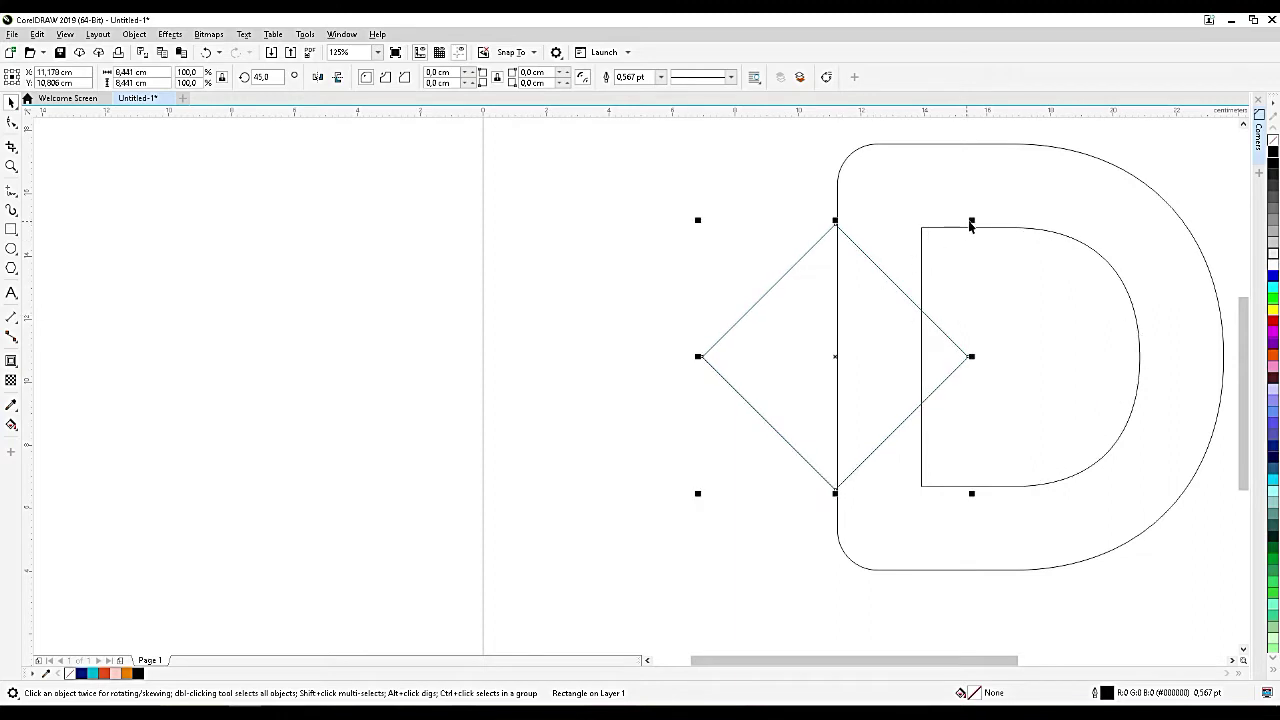
drag(971, 219, 1107, 136)
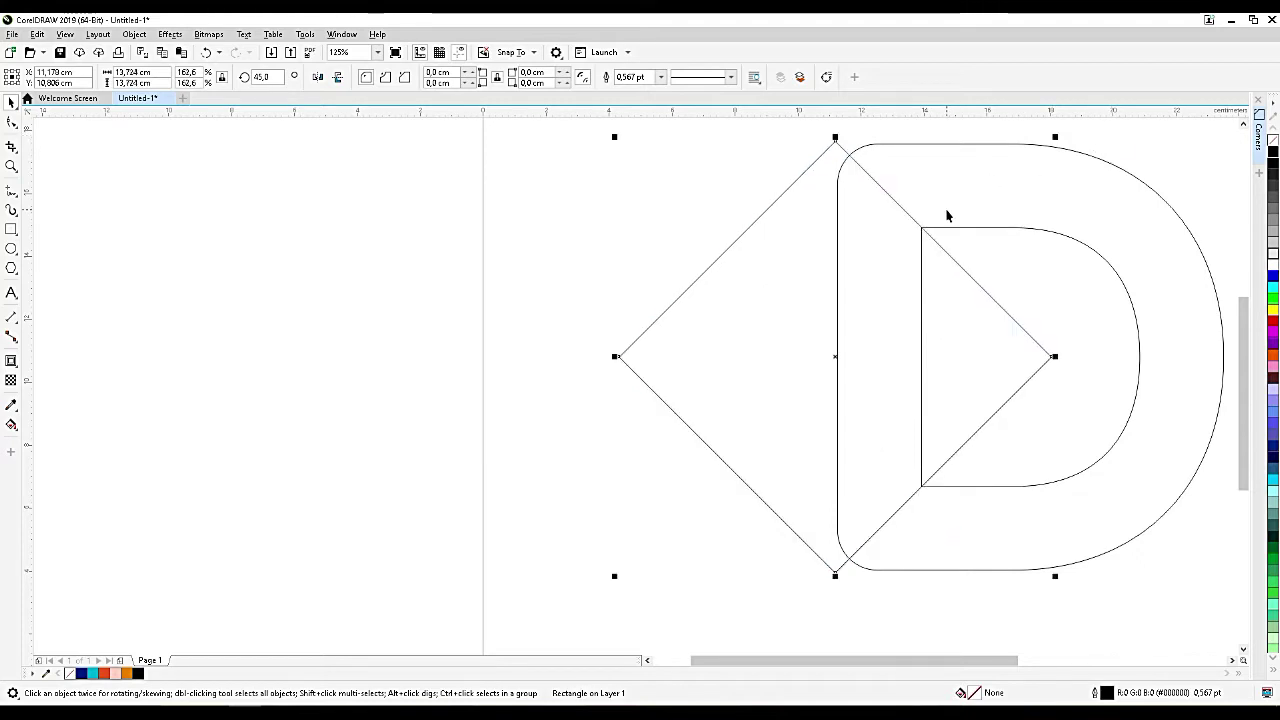
scroll(947, 215, up, 3)
scroll(849, 287, up, 3)
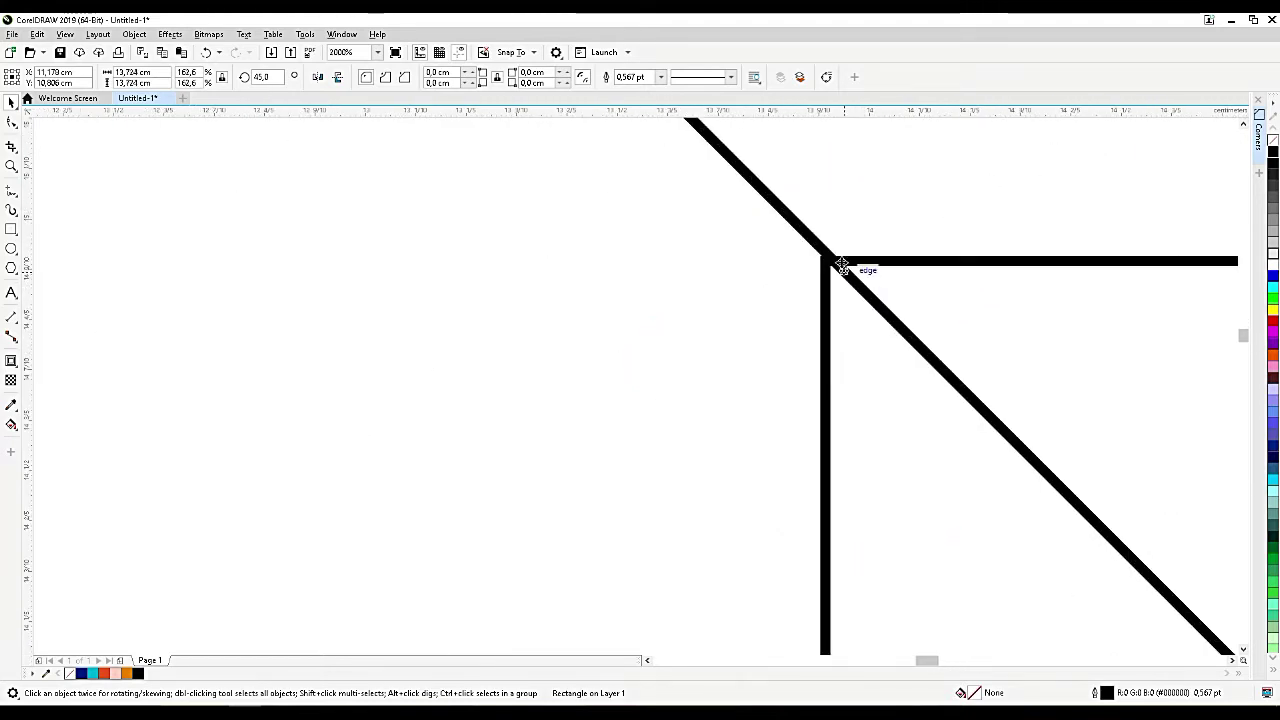
click(828, 268)
scroll(854, 263, down, 6)
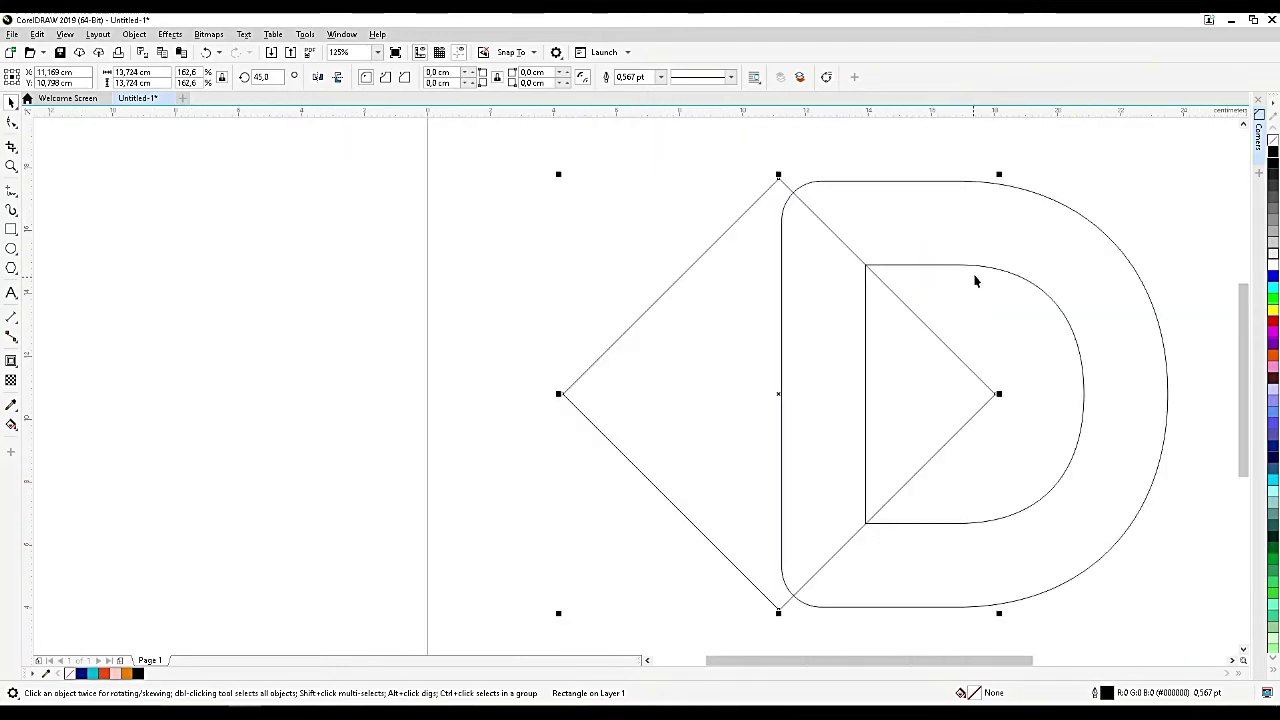
Enlarge the diamond to about 15.84 cm and align it vertically with the D's centre.
drag(1000, 175, 1052, 152)
drag(889, 260, 868, 266)
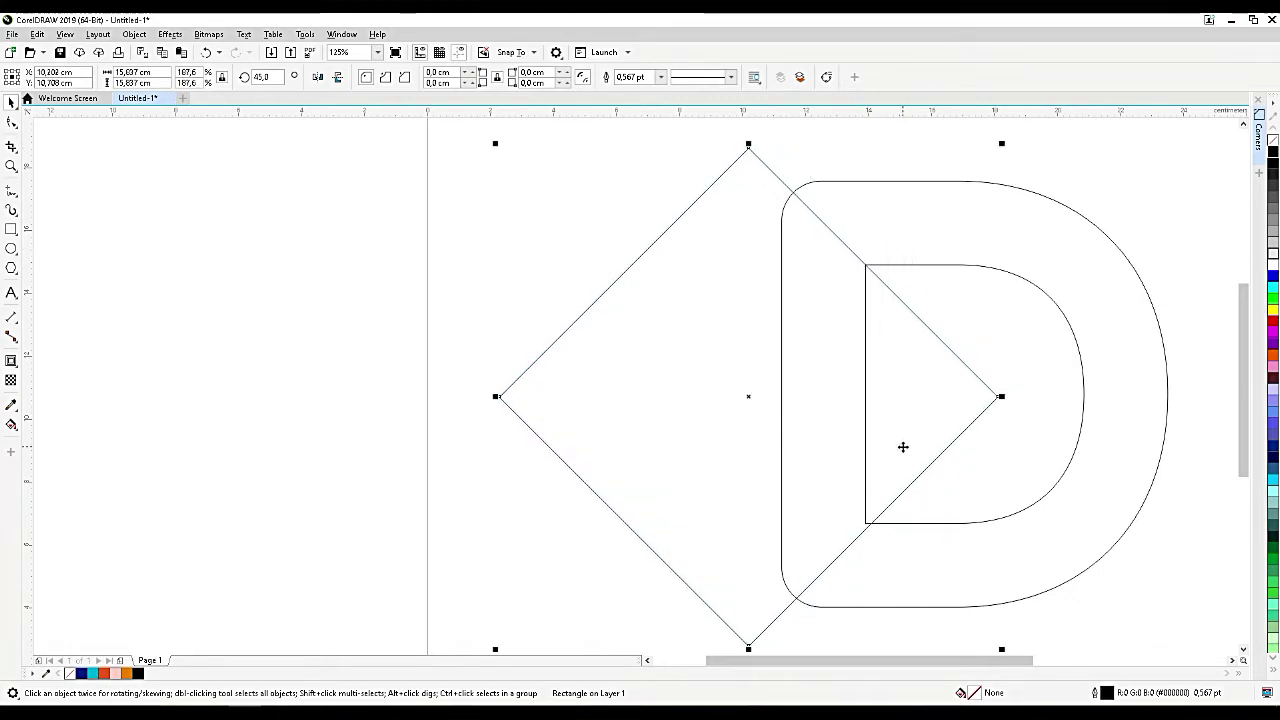
shift+click(1111, 368)
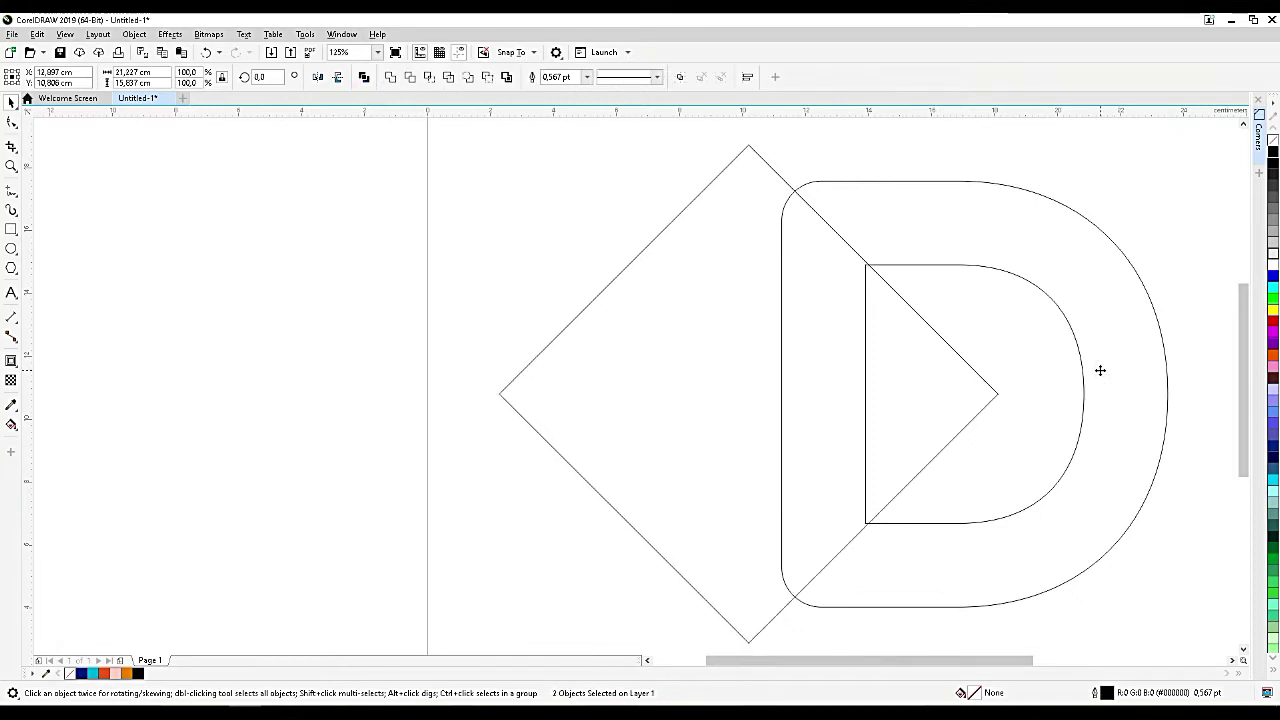
key(c)
key(ctrl+z)
Shift the diamond sideways until its two right-hand sides pass through the left corners of the D's inner cutout.
click(1204, 293)
scroll(950, 390, up, 2)
click(951, 381)
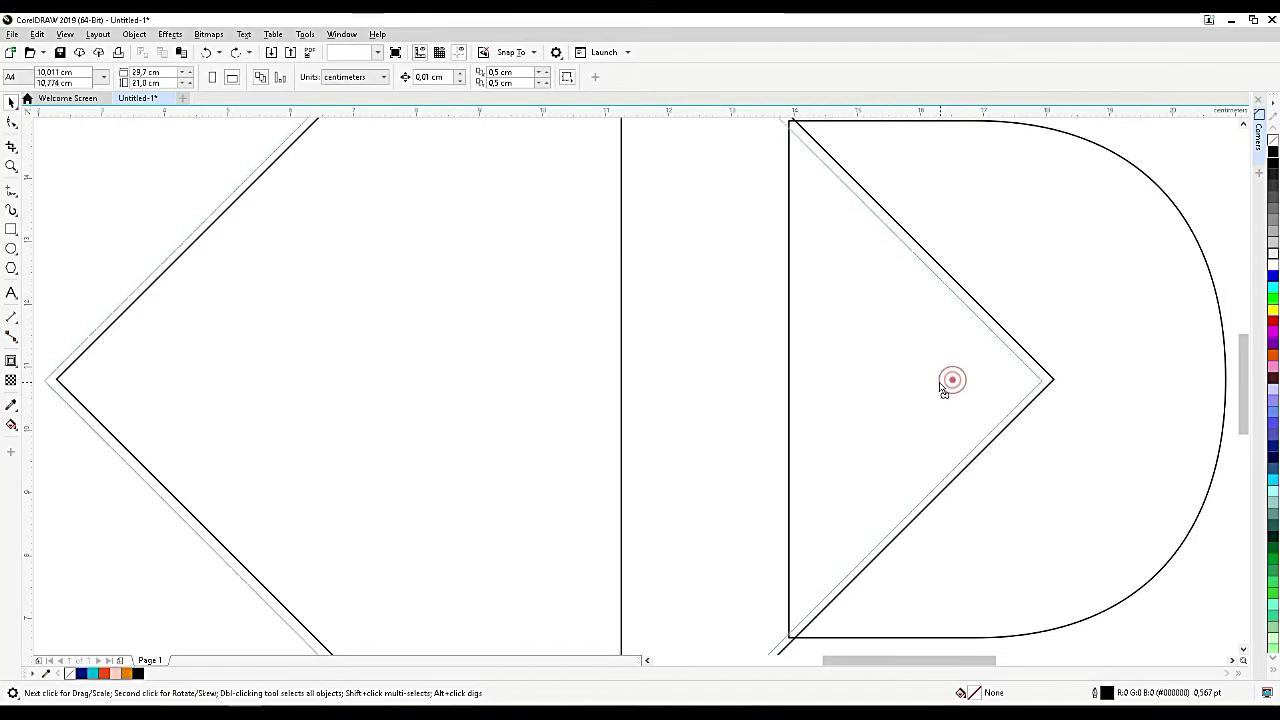
drag(944, 392, 949, 385)
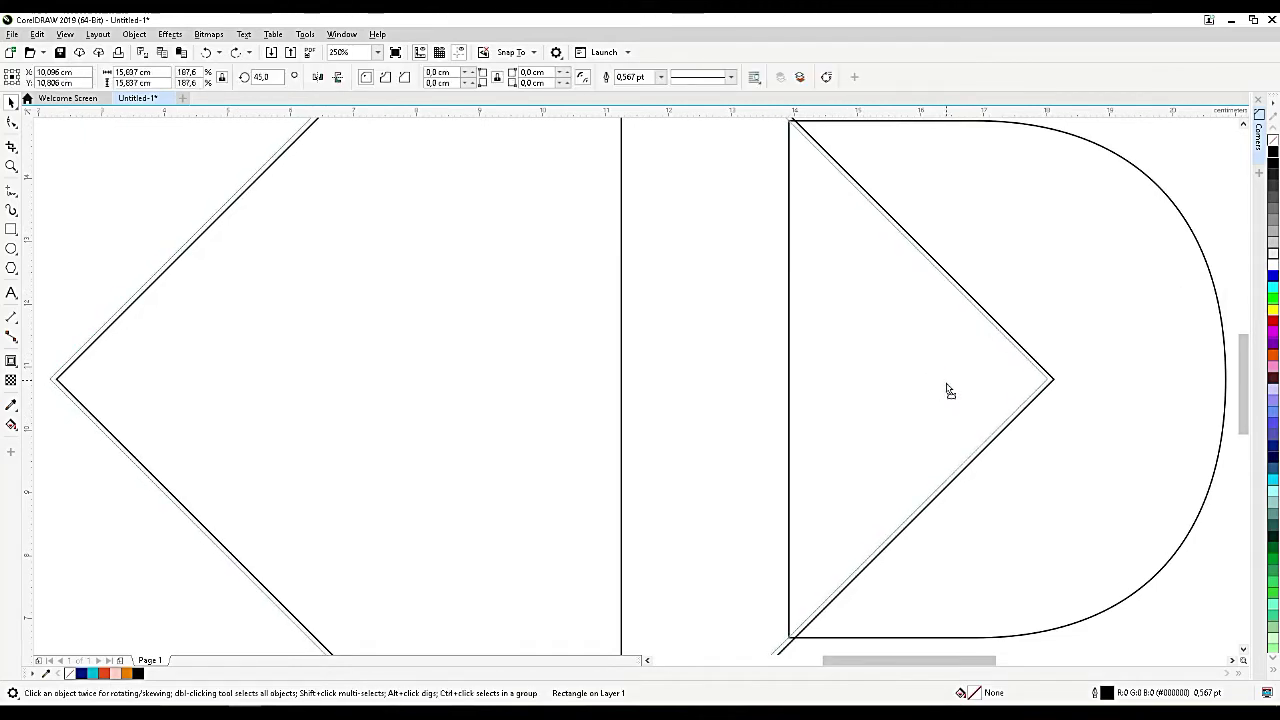
scroll(952, 375, down, 3)
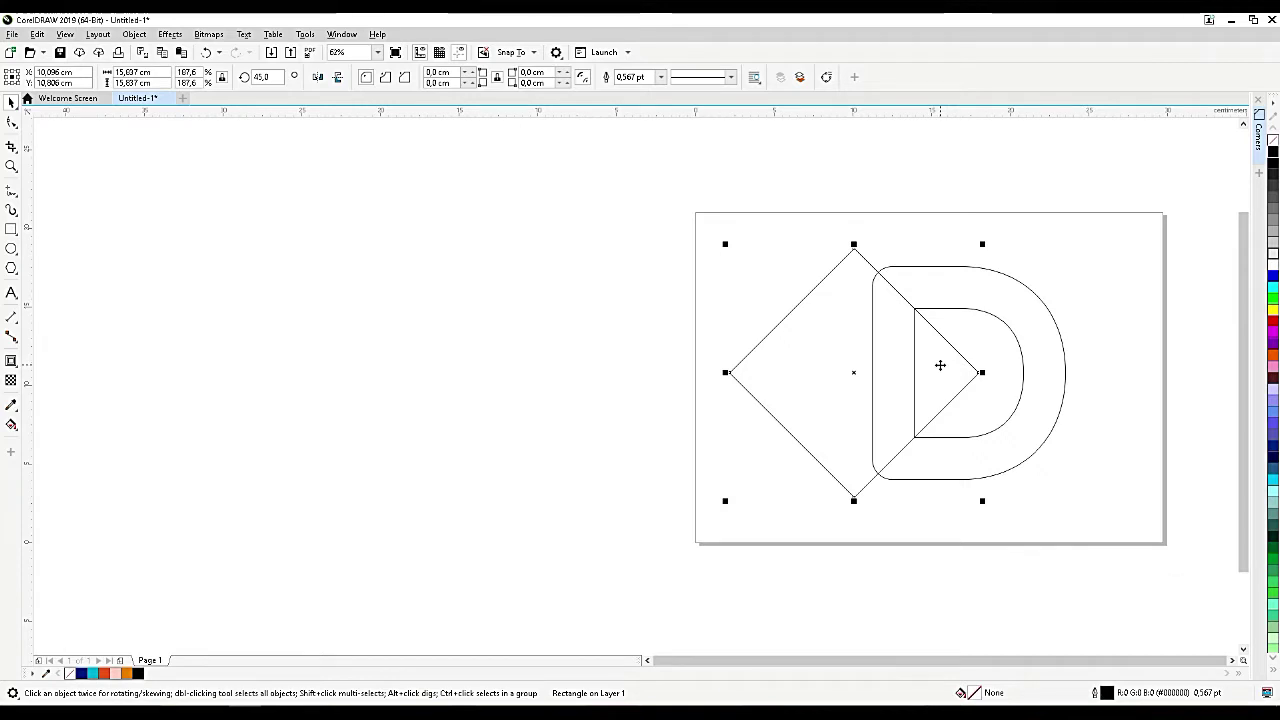
Duplicate the diamond in place and shrink the copy about its centre to about 9.56 cm.
scroll(1035, 341, up, 2)
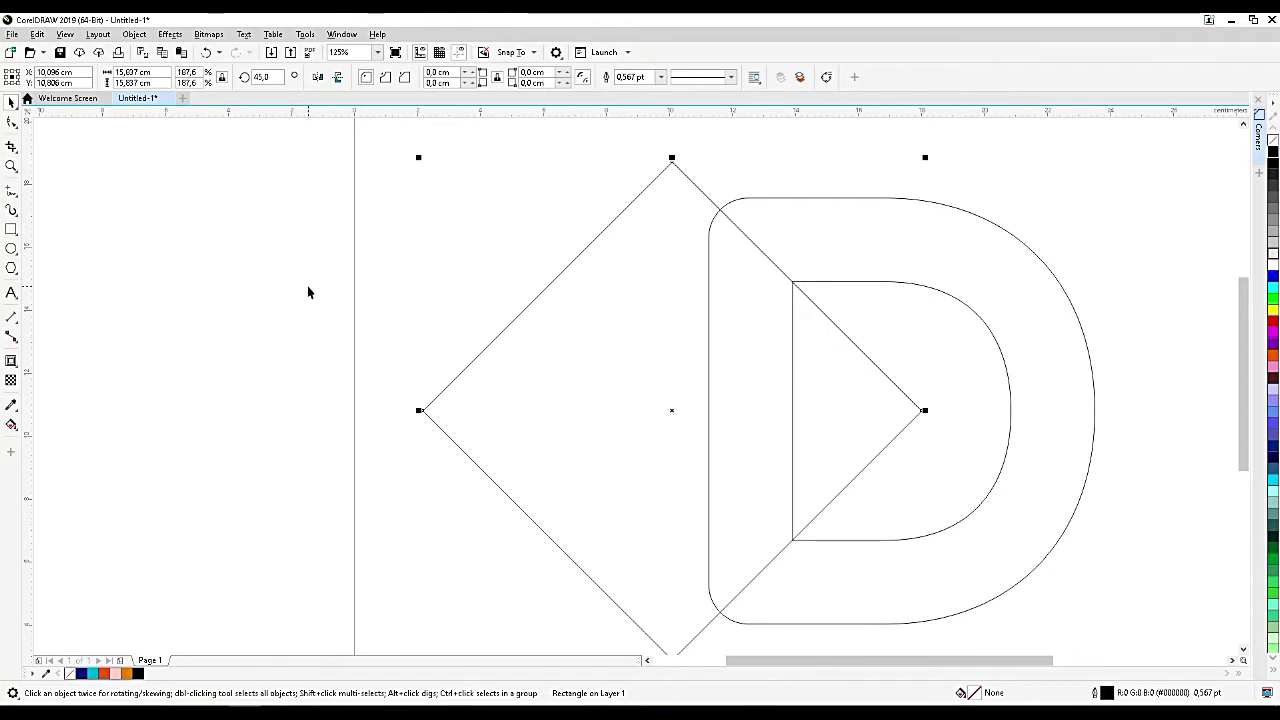
click(663, 277)
key(ctrl+c)
key(ctrl+v)
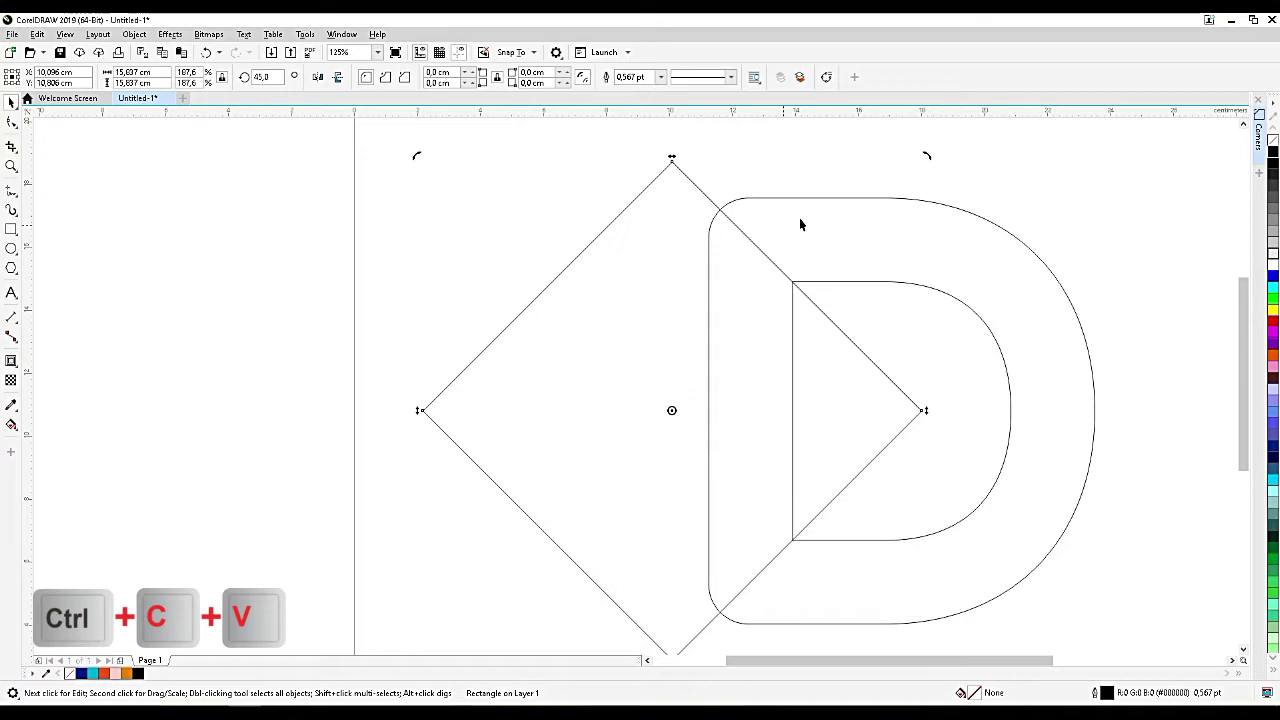
click(683, 293)
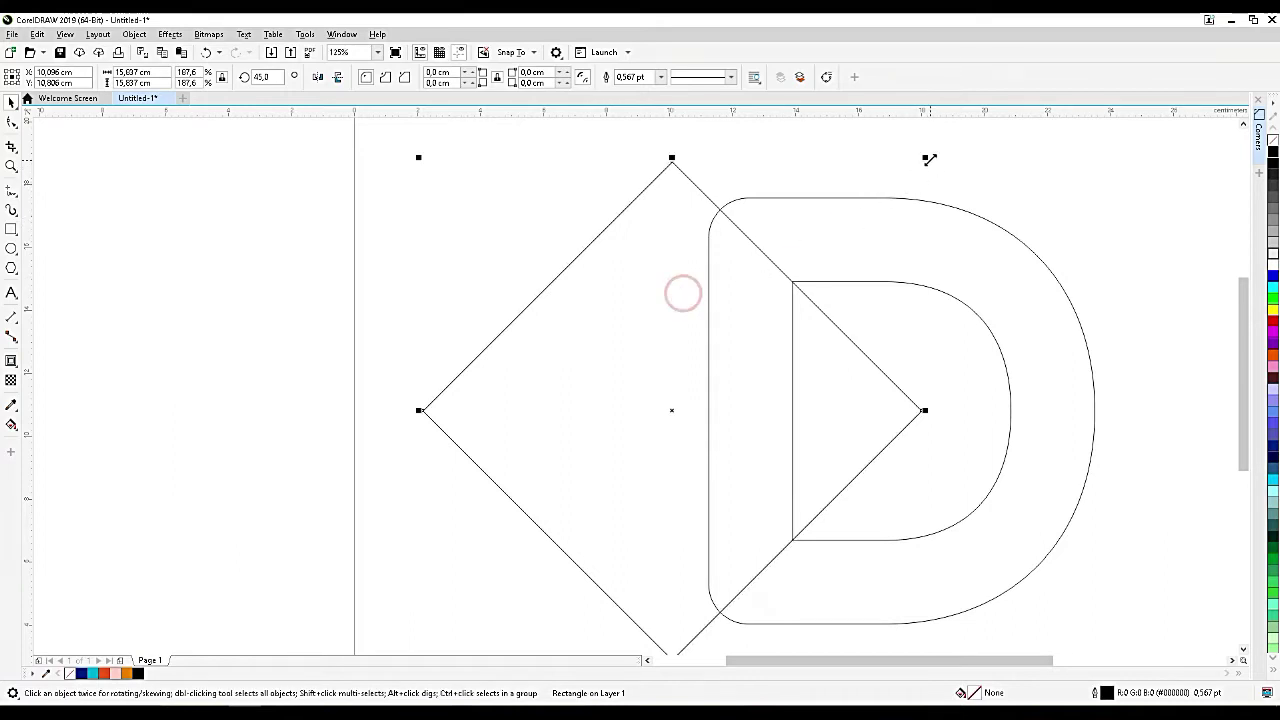
drag(929, 159, 836, 231)
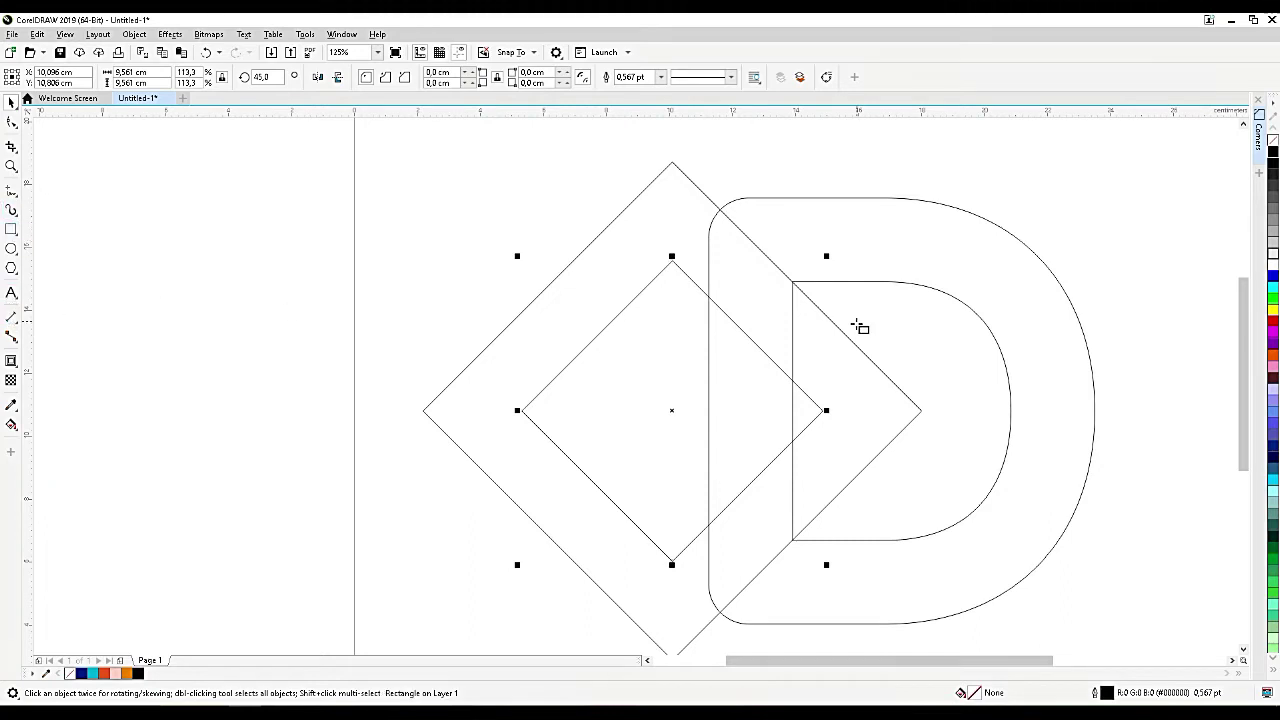
Draw a gauge rectangle about 2.67 cm tall inside the D's stem, near the inner cutout's upper-left corner.
key(F6)
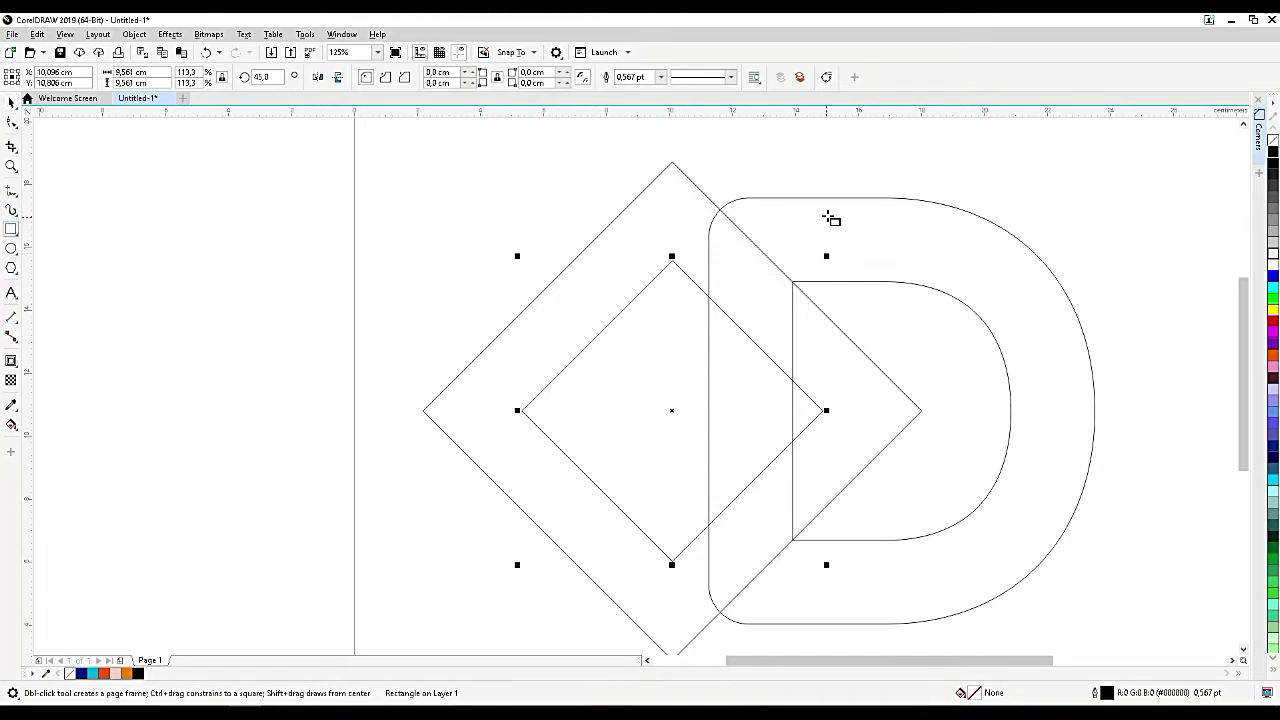
mouse_move(835, 197)
mouse_down()
mouse_move(900, 283)
mouse_move(762, 316)
mouse_up()
click(11, 102)
Rotate the gauge rectangle to about 315.2 degrees and move it against the large diamond's upper-right side.
scroll(766, 289, up, 4)
click(768, 289)
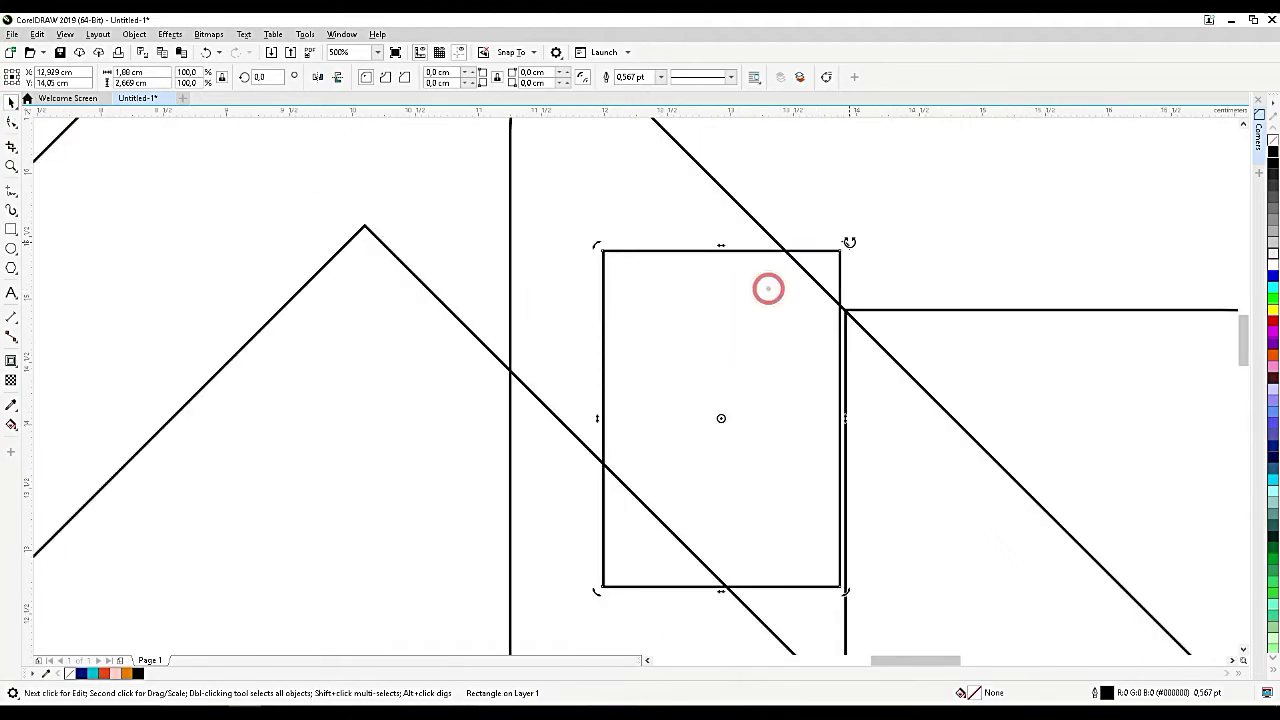
drag(847, 241, 925, 385)
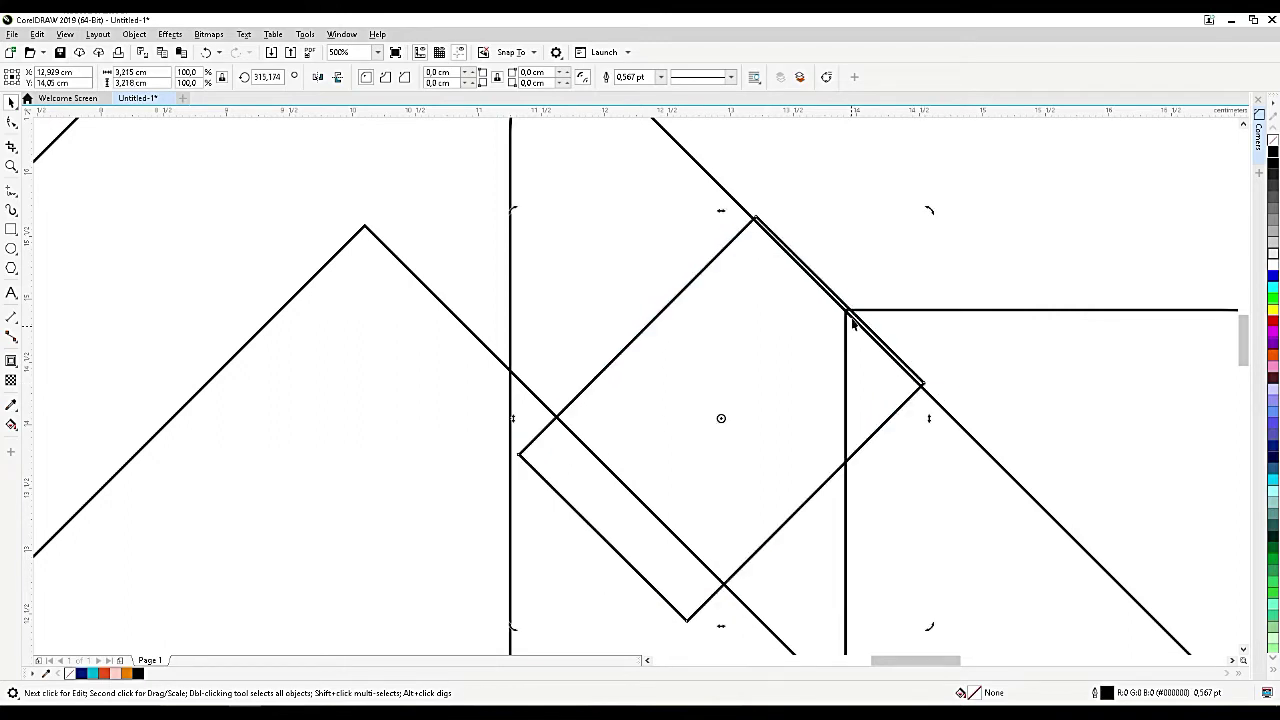
scroll(846, 305, up, 2)
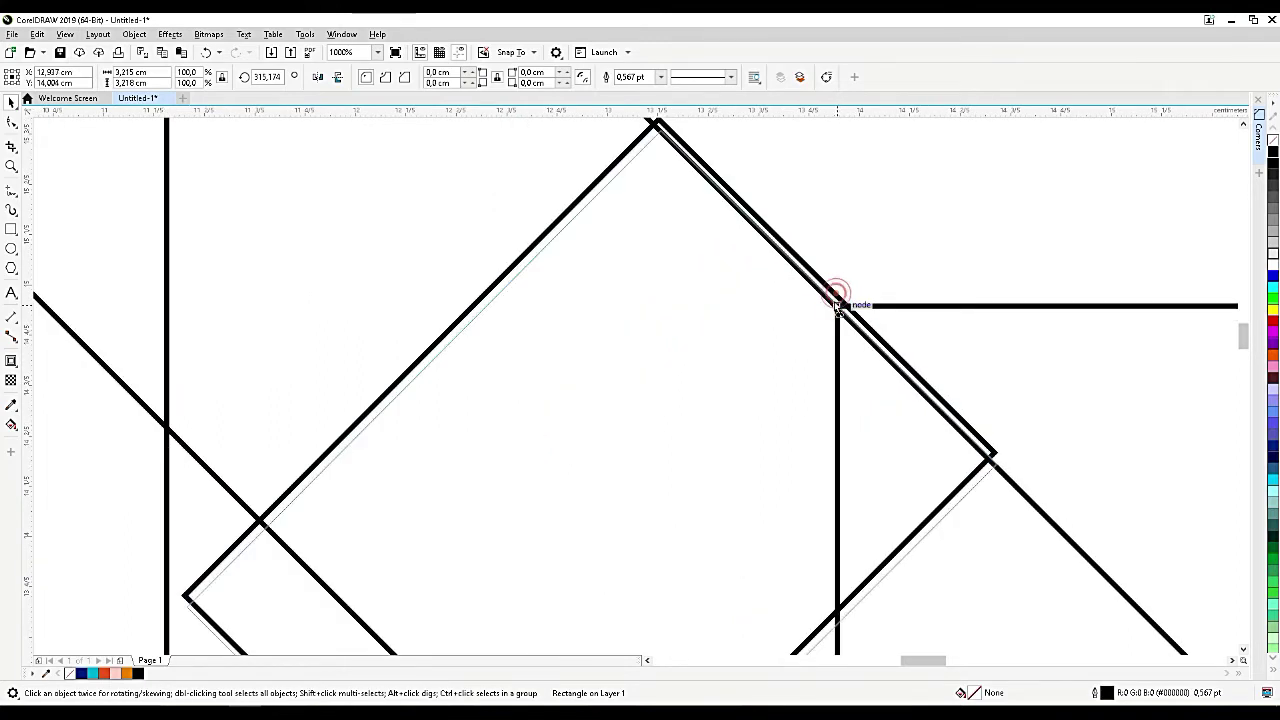
scroll(879, 257, down, 4)
Shrink the inner diamond to about 8.33 cm so its side meets the gauge rectangle's far end, and delete the rectangle.
click(791, 511)
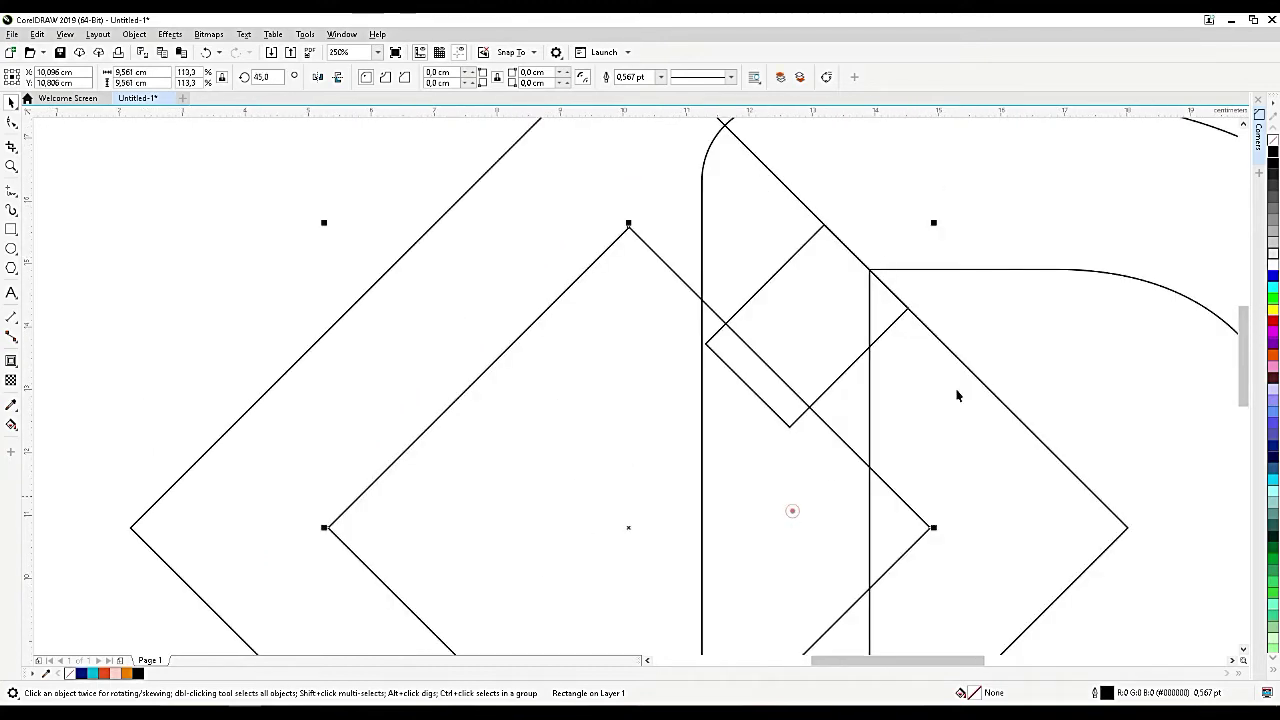
drag(933, 221, 906, 264)
scroll(862, 268, down, 2)
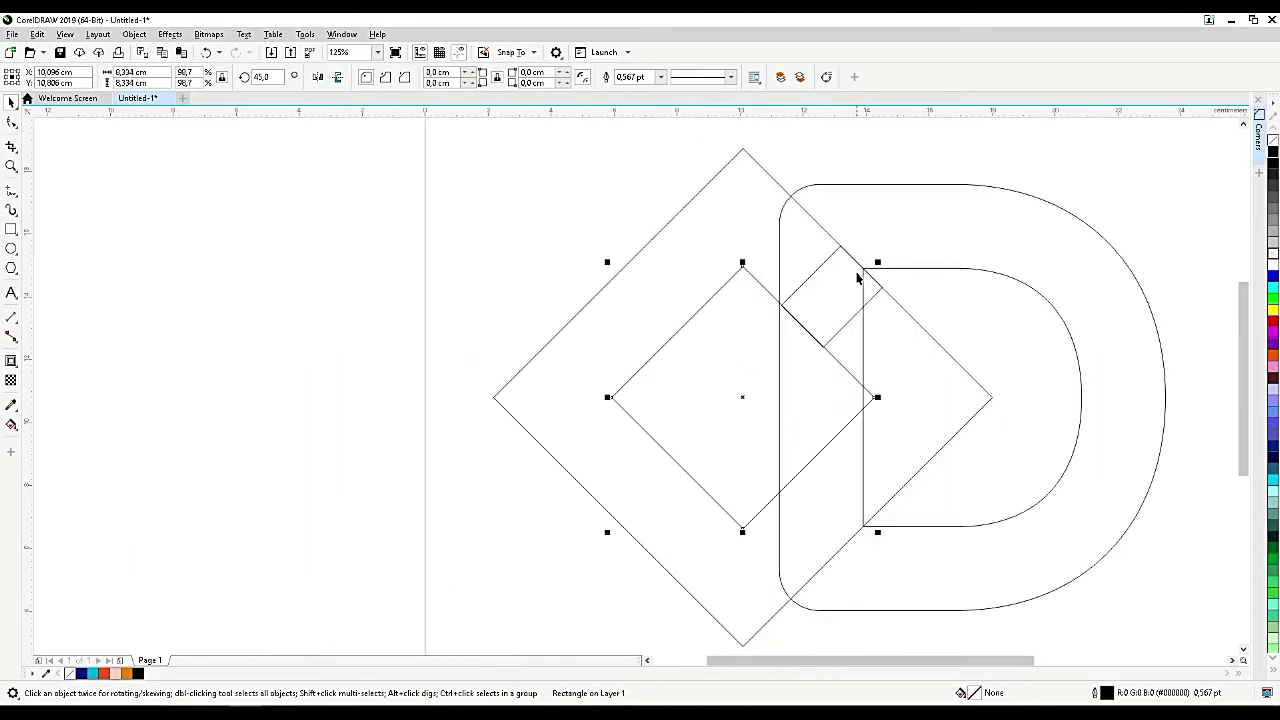
click(855, 280)
key(Delete)
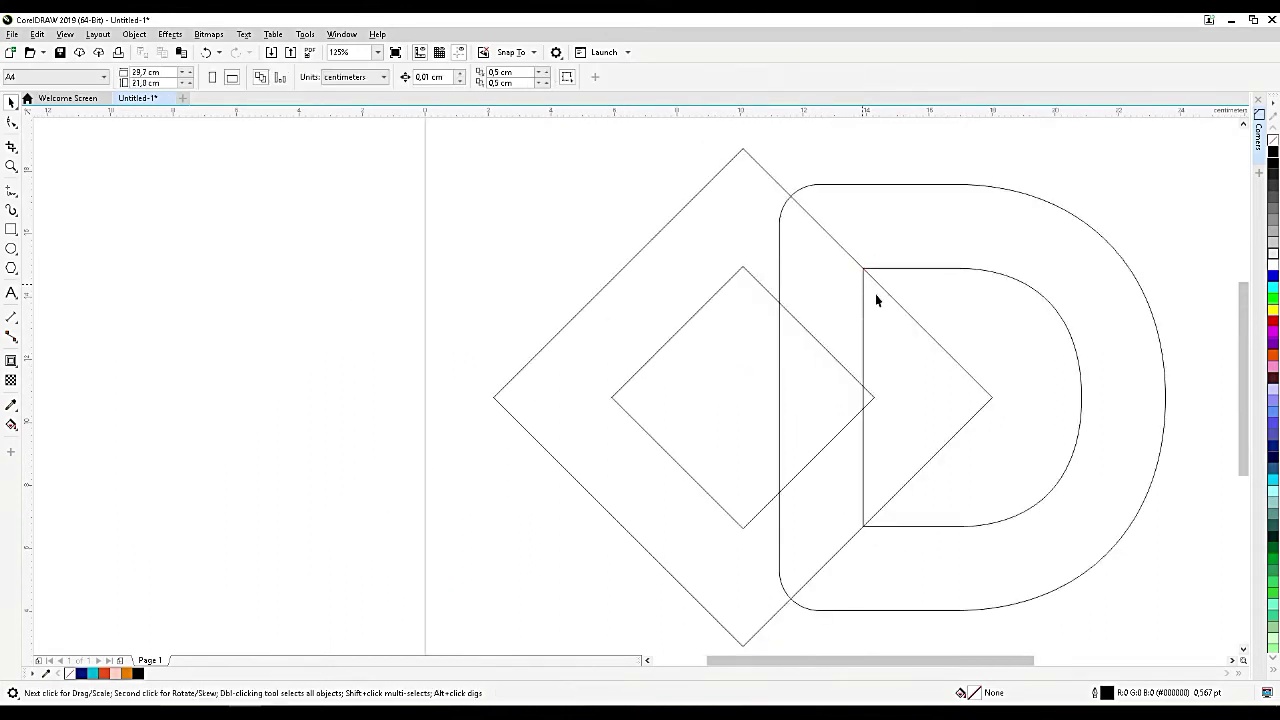
Select the large outer diamond and convert it to curves.
click(988, 397)
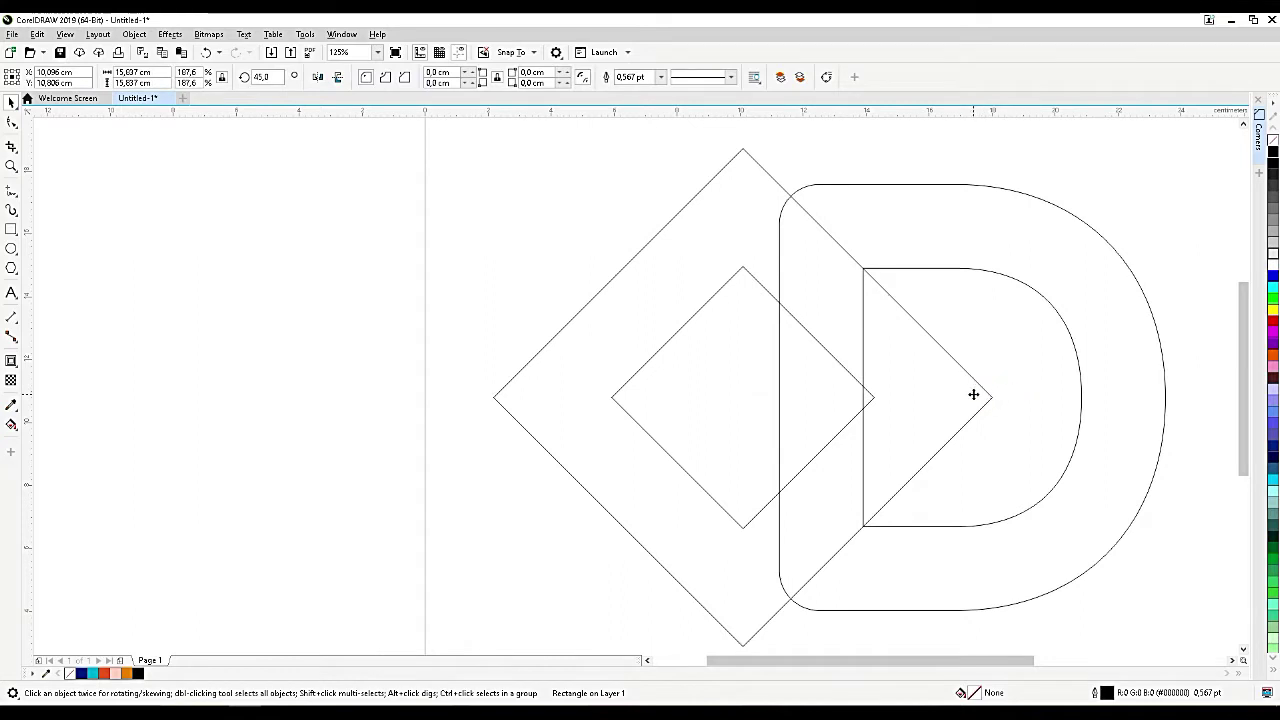
click(973, 395)
click(972, 396)
click(971, 397)
click(970, 399)
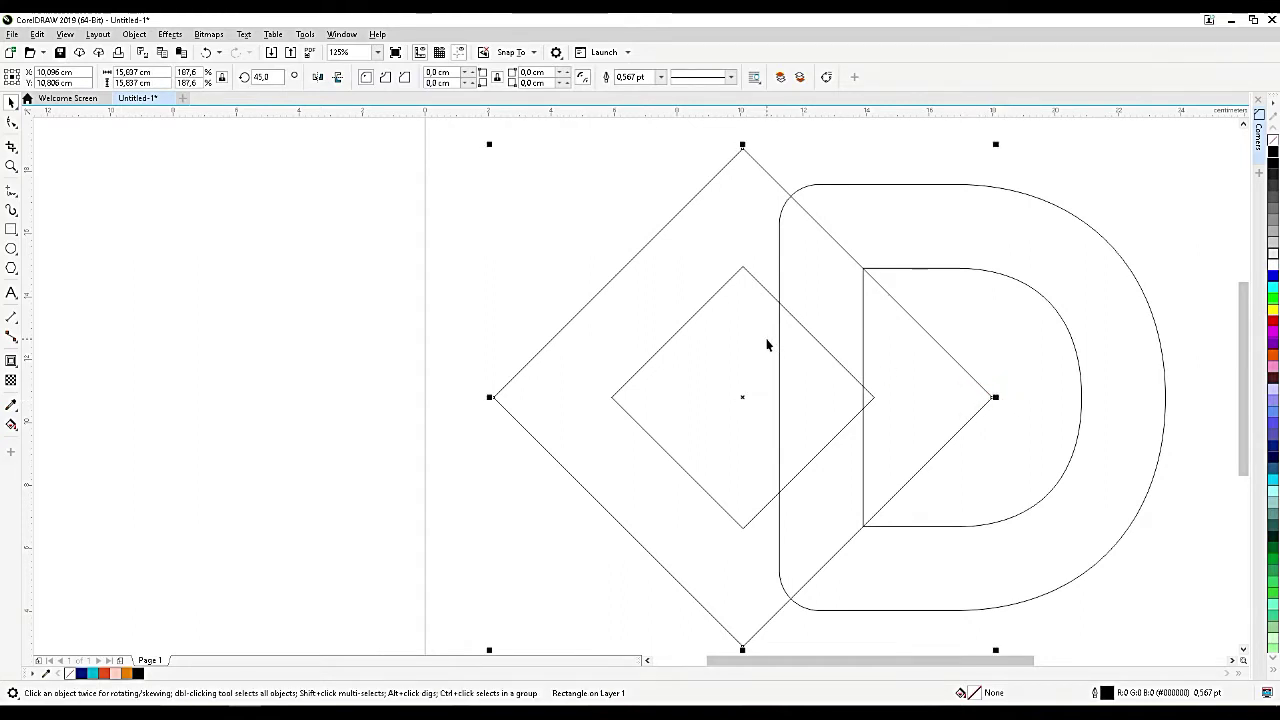
key(ctrl+q)
click(988, 396)
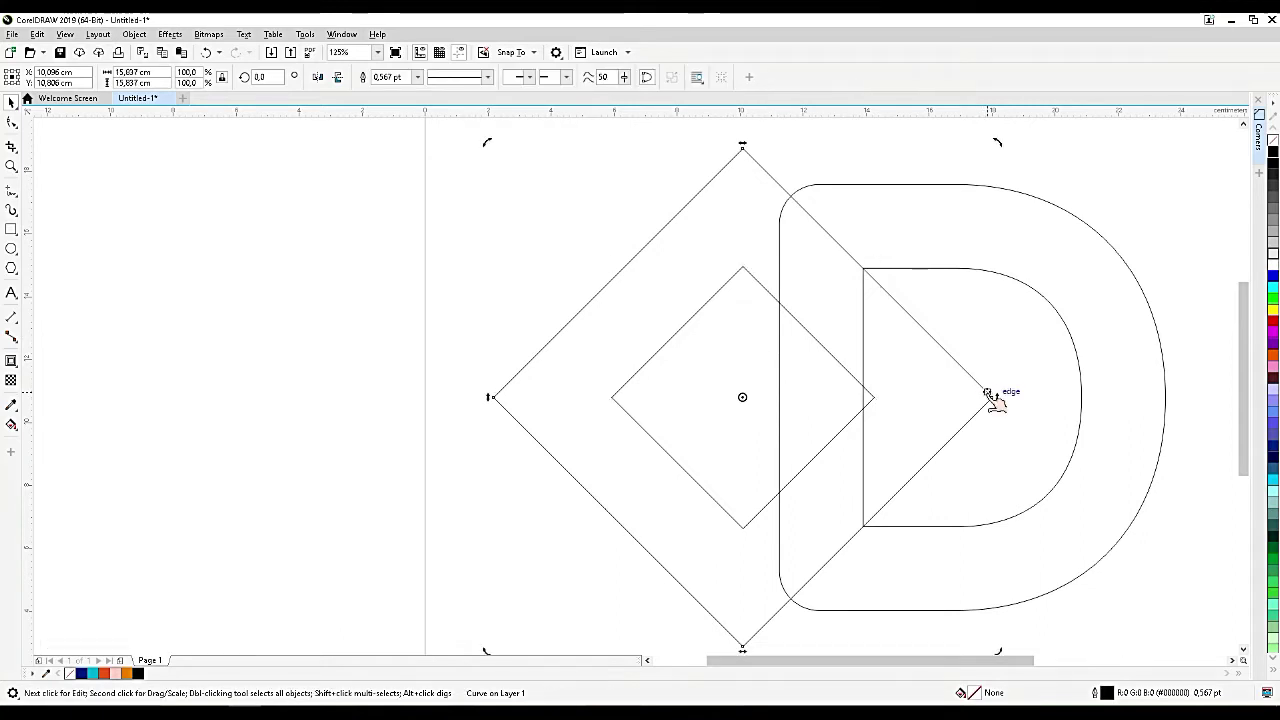
Fillet the large diamond's corner inside the D's cutout with a 1.38 cm radius.
key(F10)
click(991, 397)
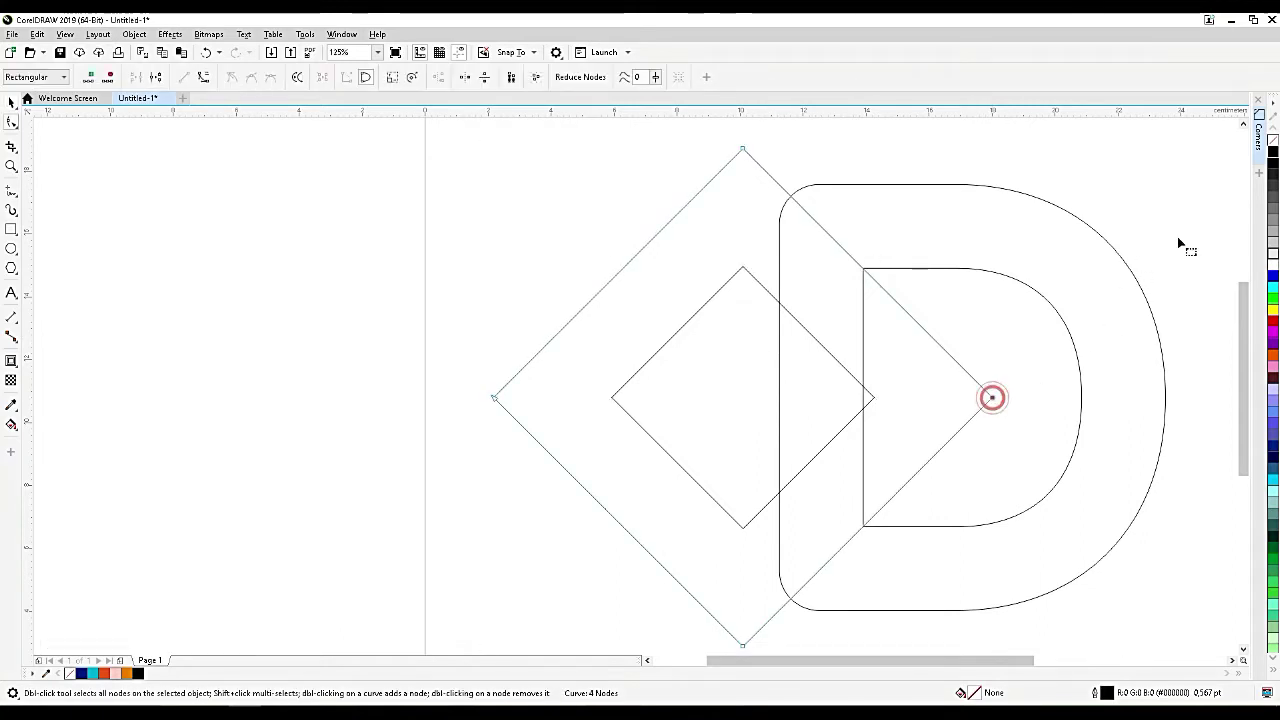
click(1262, 135)
click(1171, 170)
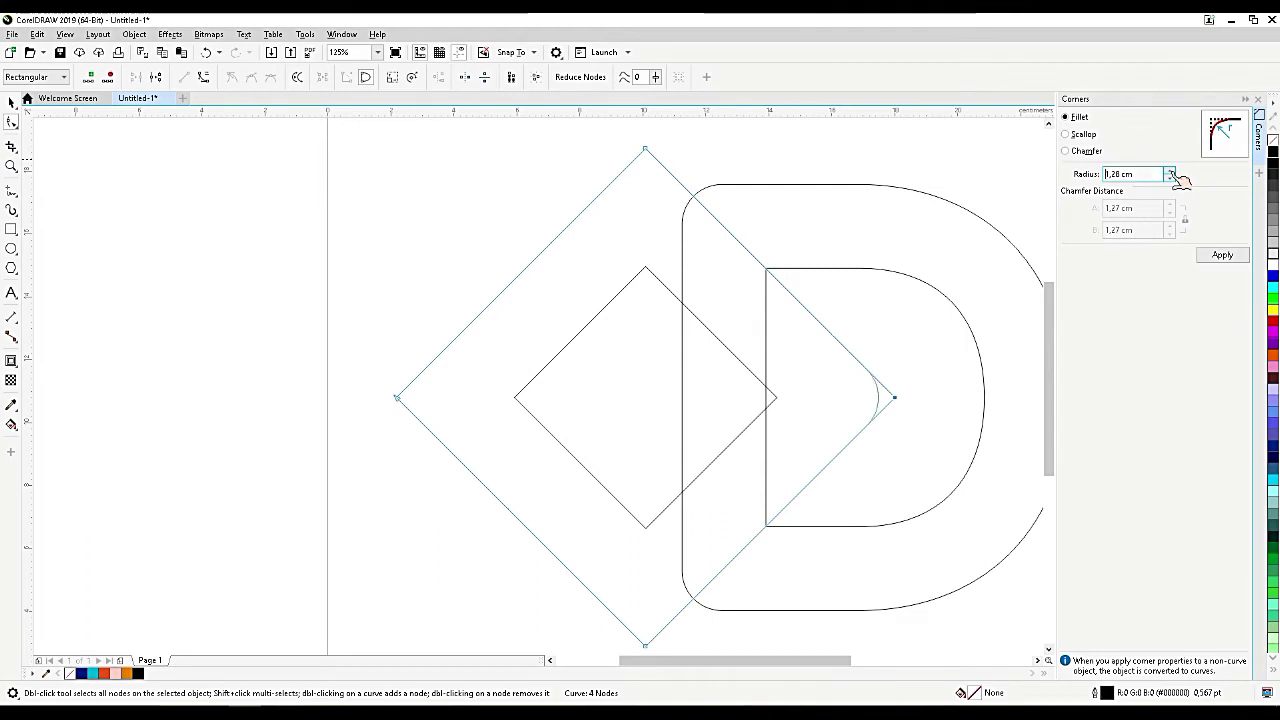
click(1171, 173)
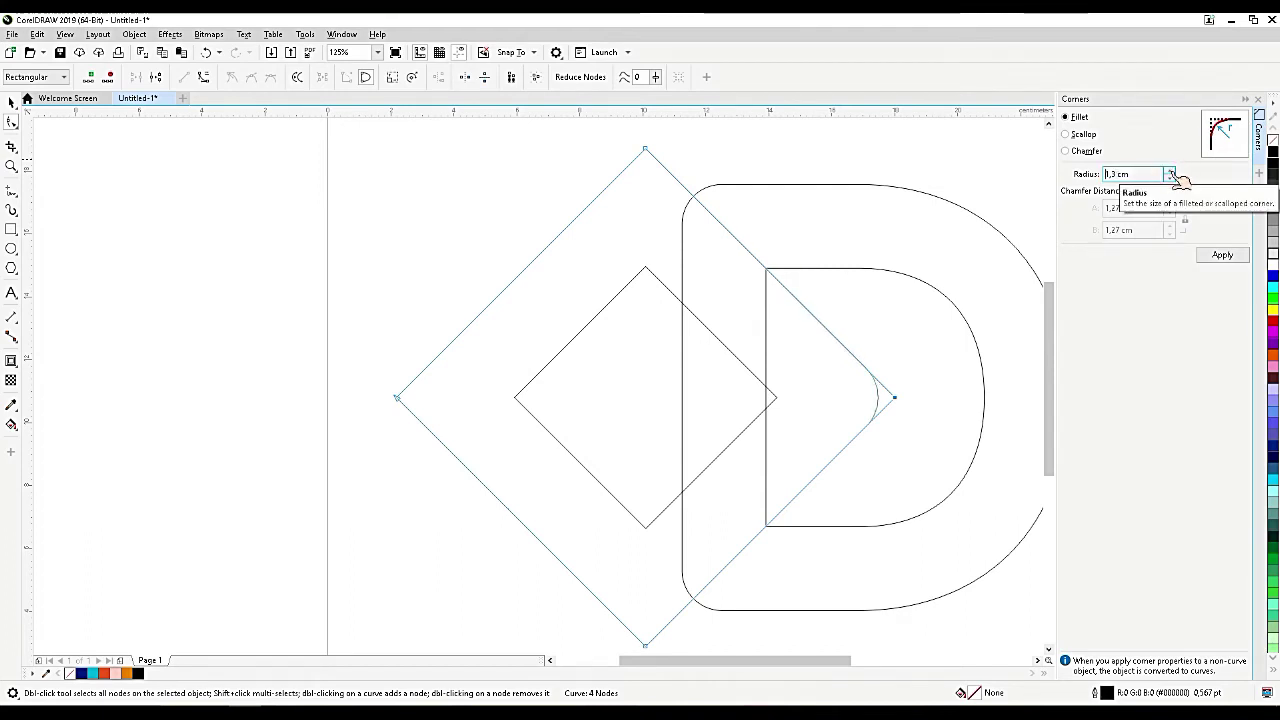
click(1171, 173)
click(1171, 173)
click(1171, 173)
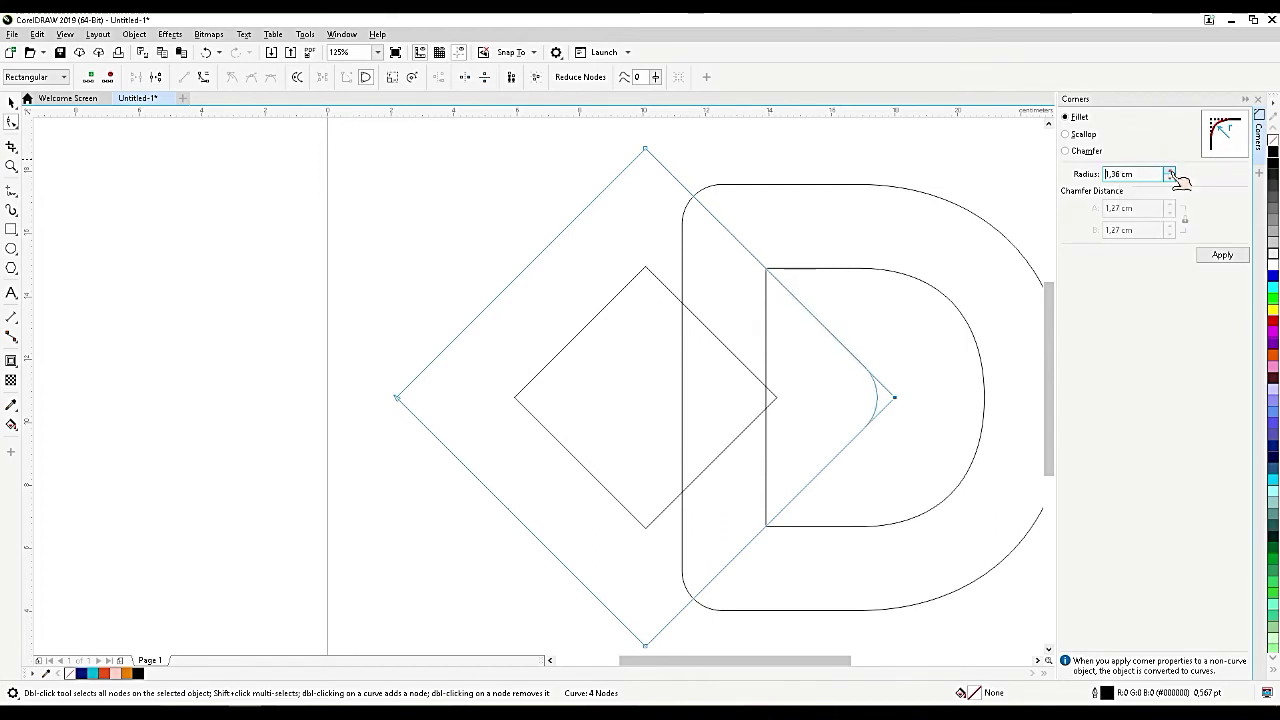
click(1171, 173)
click(1210, 255)
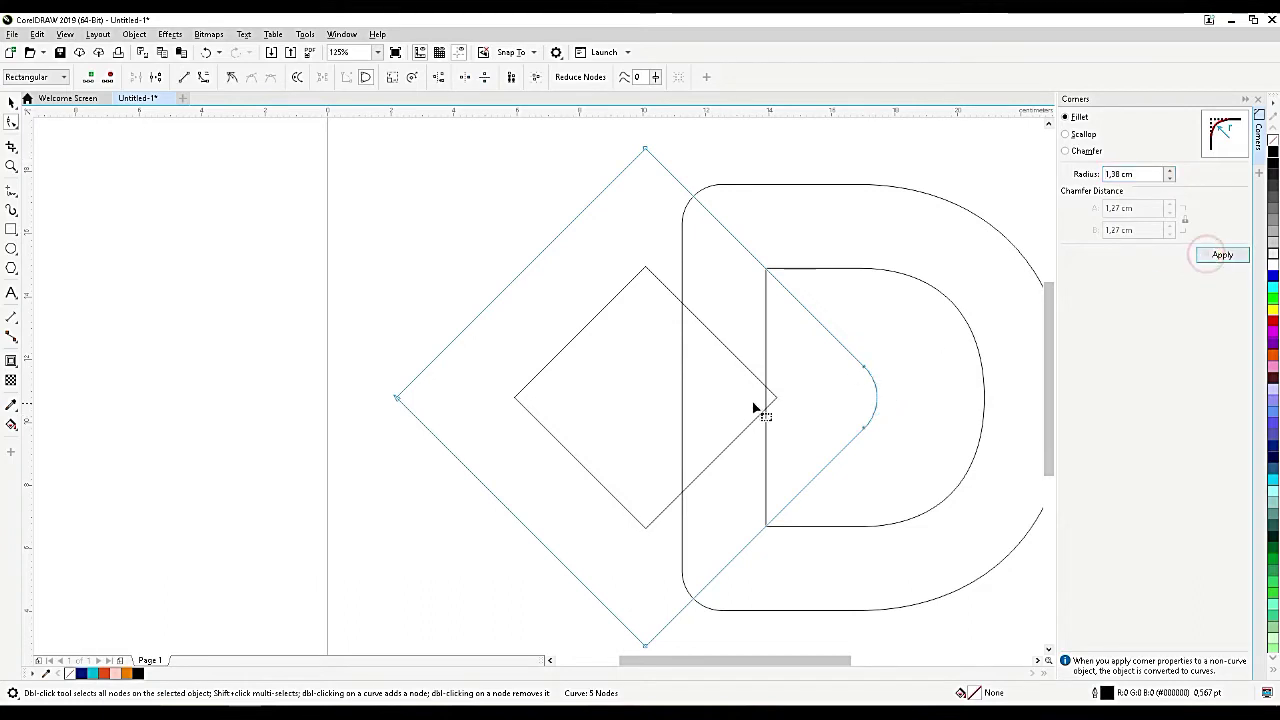
Fillet the inner diamond's corner nearest the D's cutout with a 0.68 cm radius.
click(773, 398)
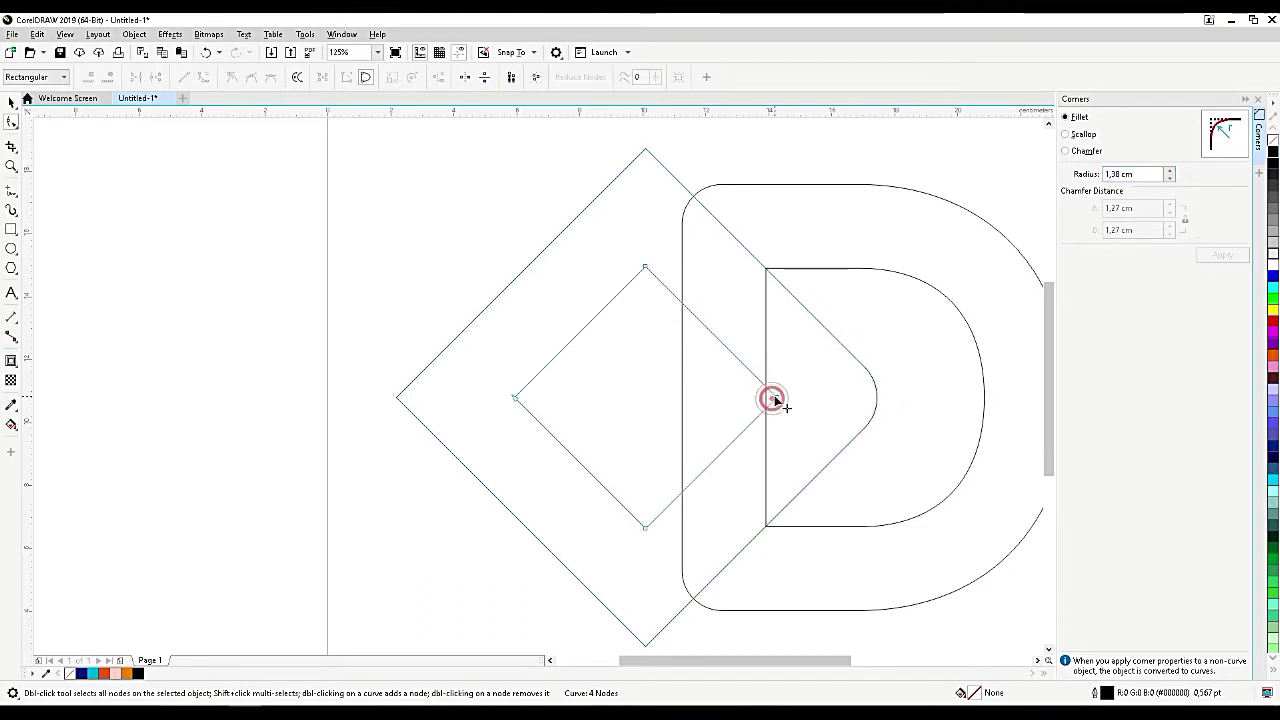
click(1170, 178)
click(1170, 178)
click(1170, 178)
click(1170, 178)
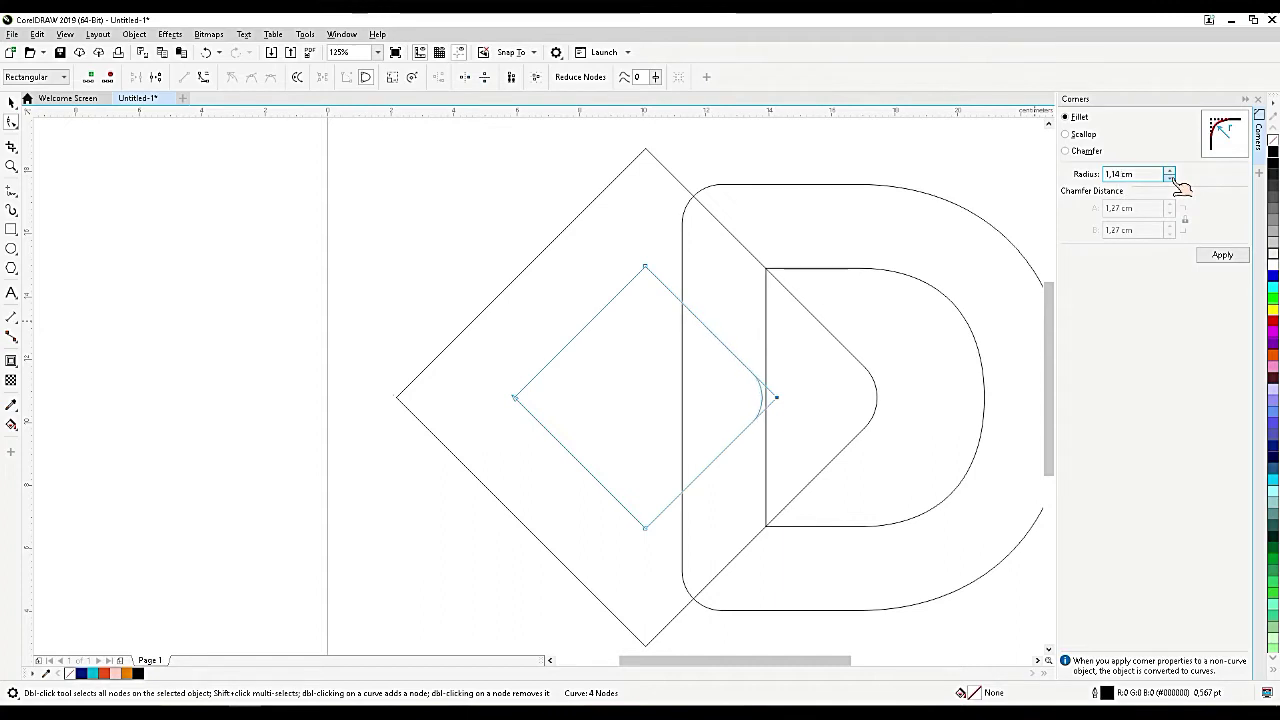
click(1170, 178)
click(1170, 178)
click(1170, 178)
click(1170, 178)
click(1170, 178)
click(1170, 178)
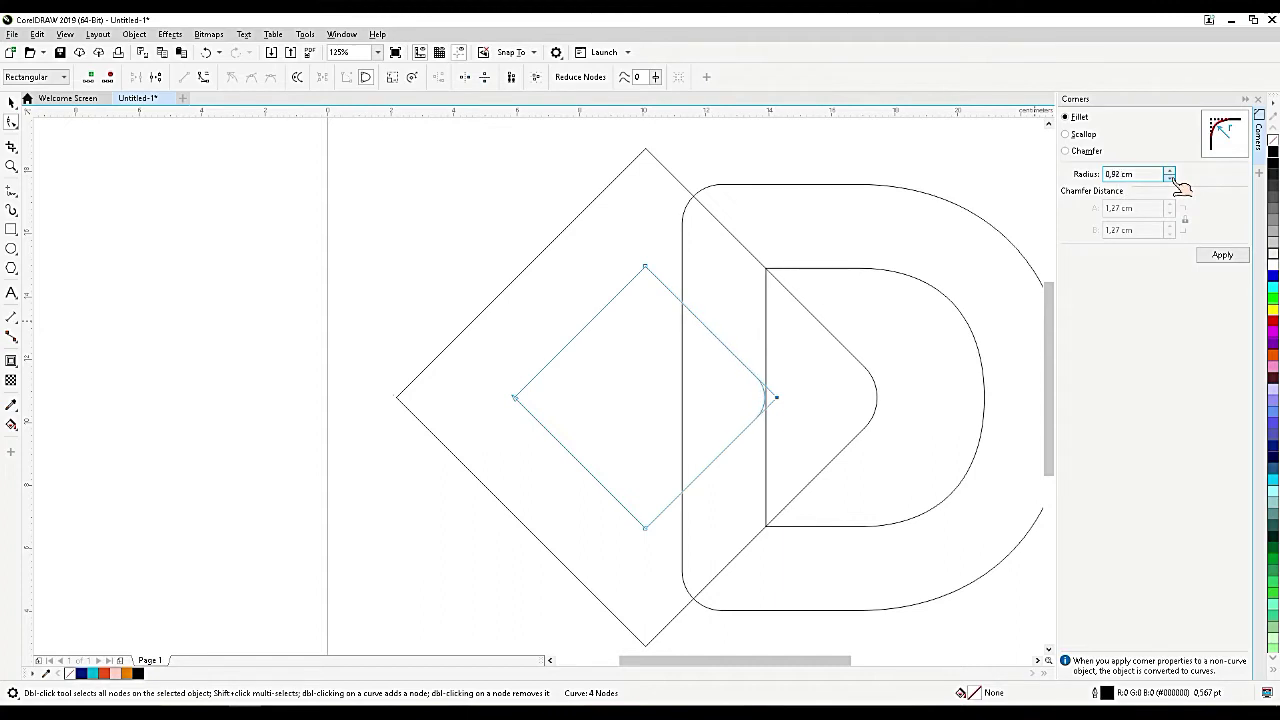
click(1170, 178)
click(1170, 178)
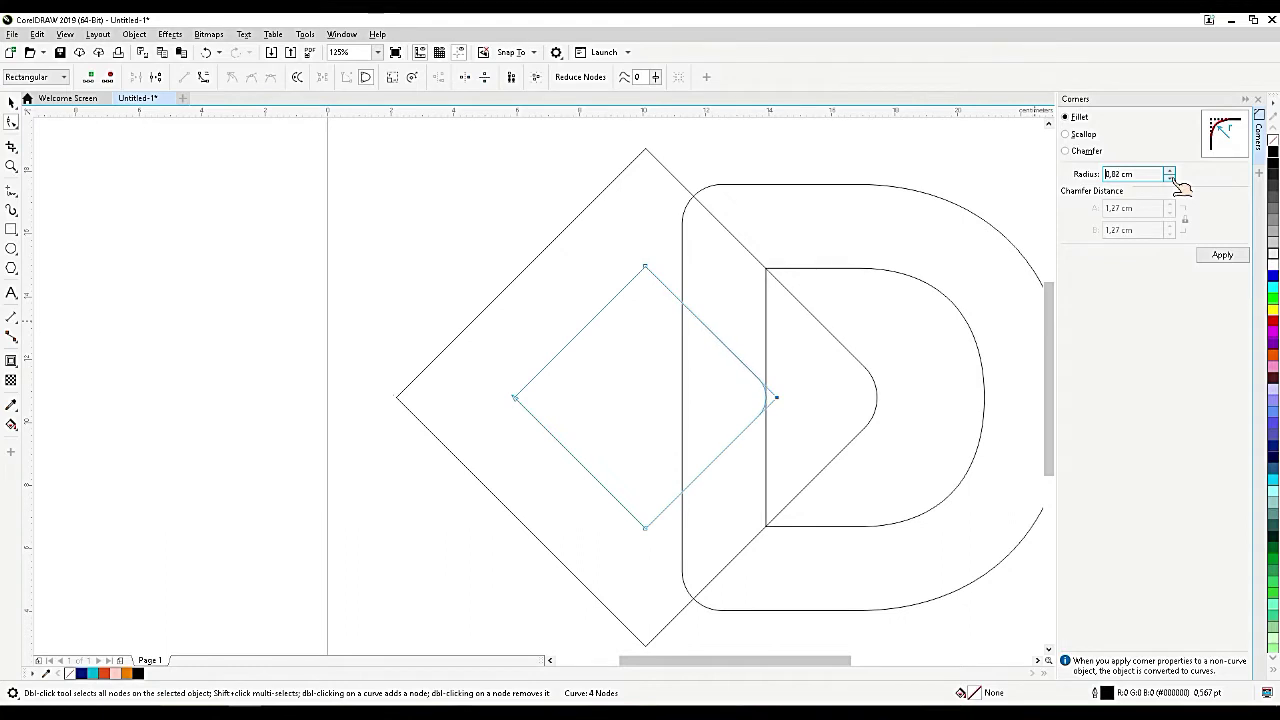
click(1222, 254)
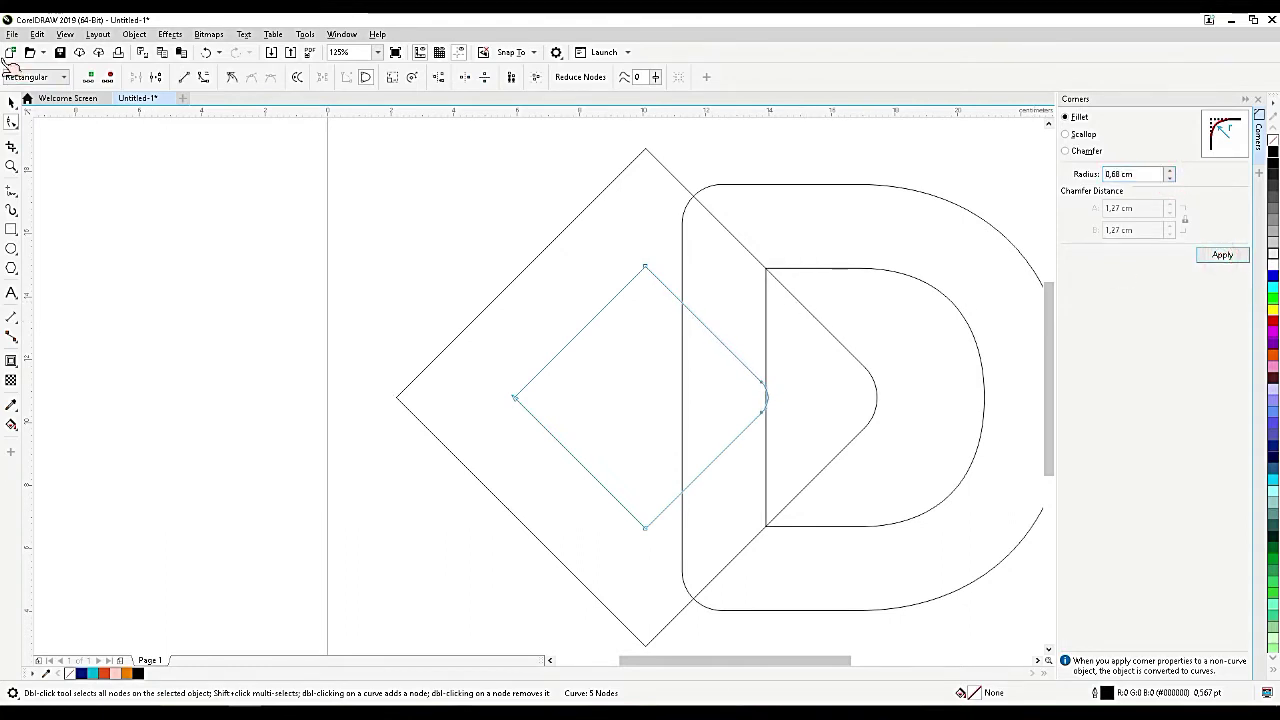
Trim the inner diamond's shape out of the large diamond and delete the inner diamond.
click(12, 102)
shift+click(664, 224)
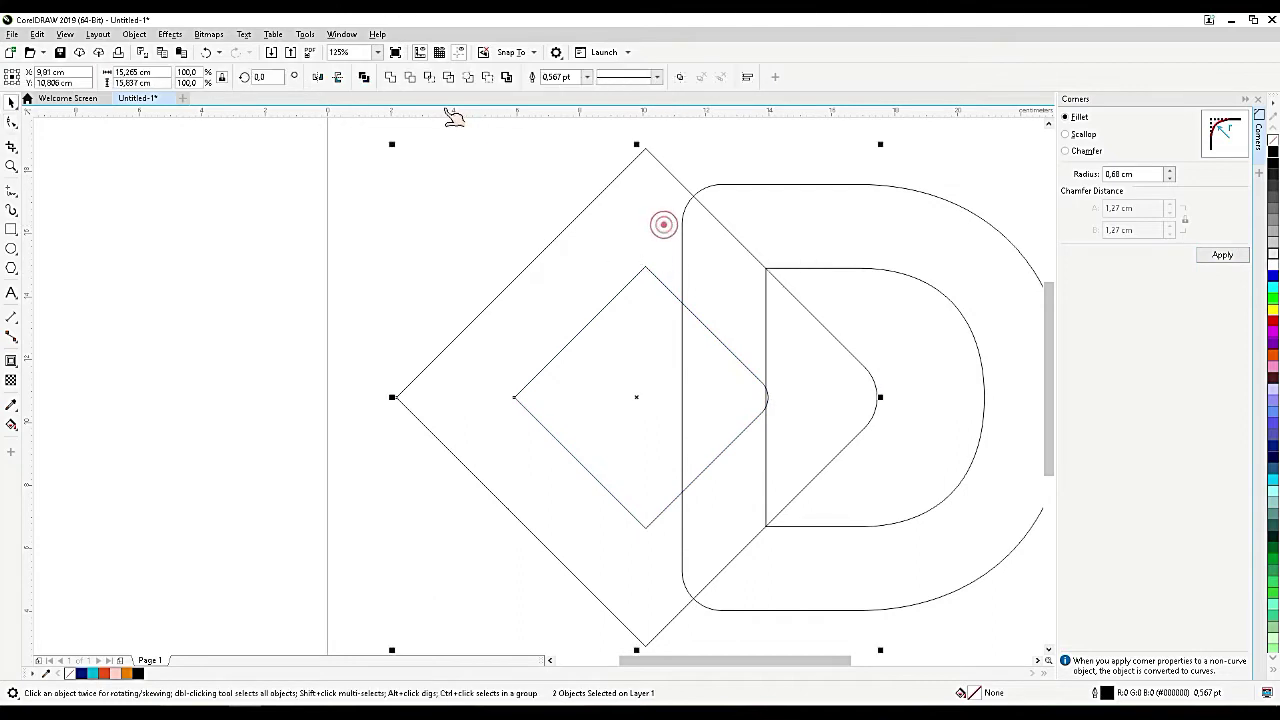
click(409, 77)
drag(638, 333, 418, 345)
key(Delete)
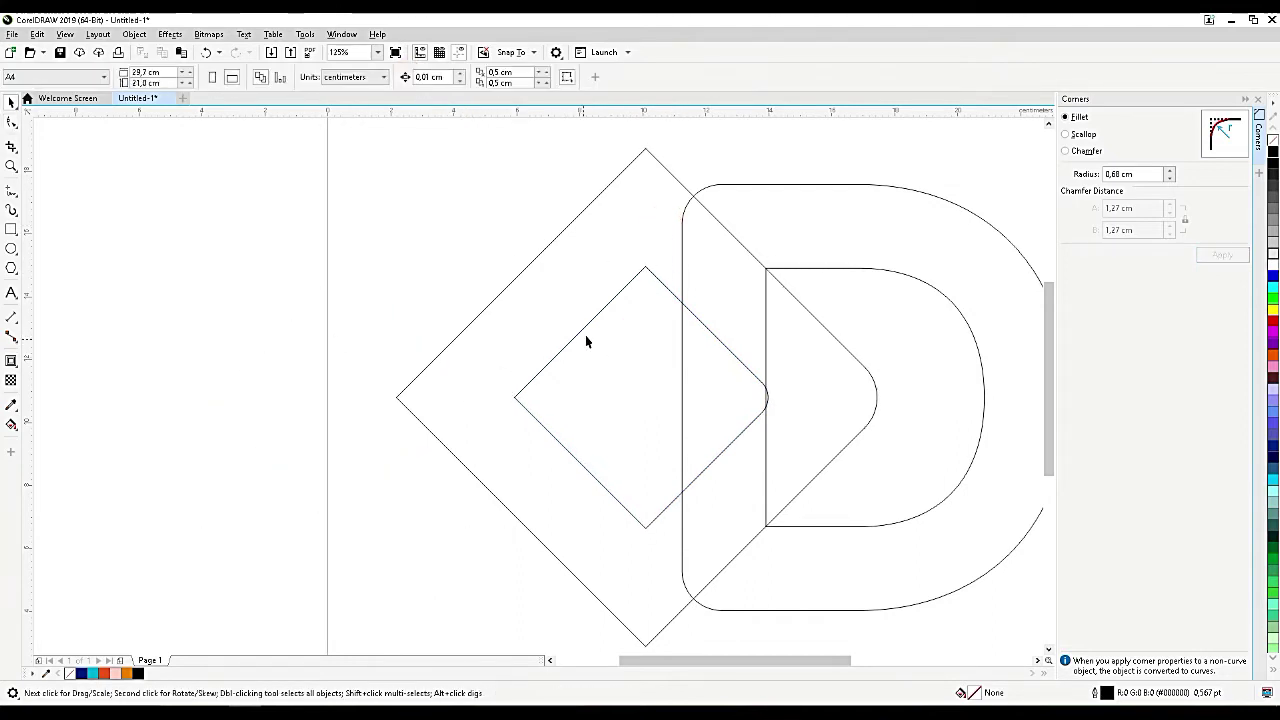
Draw a rectangle about 15.64 by 23.54 cm over the diamond frame's outer part, ending flush with the D stem's outer edge.
scroll(588, 330, down, 2)
click(11, 229)
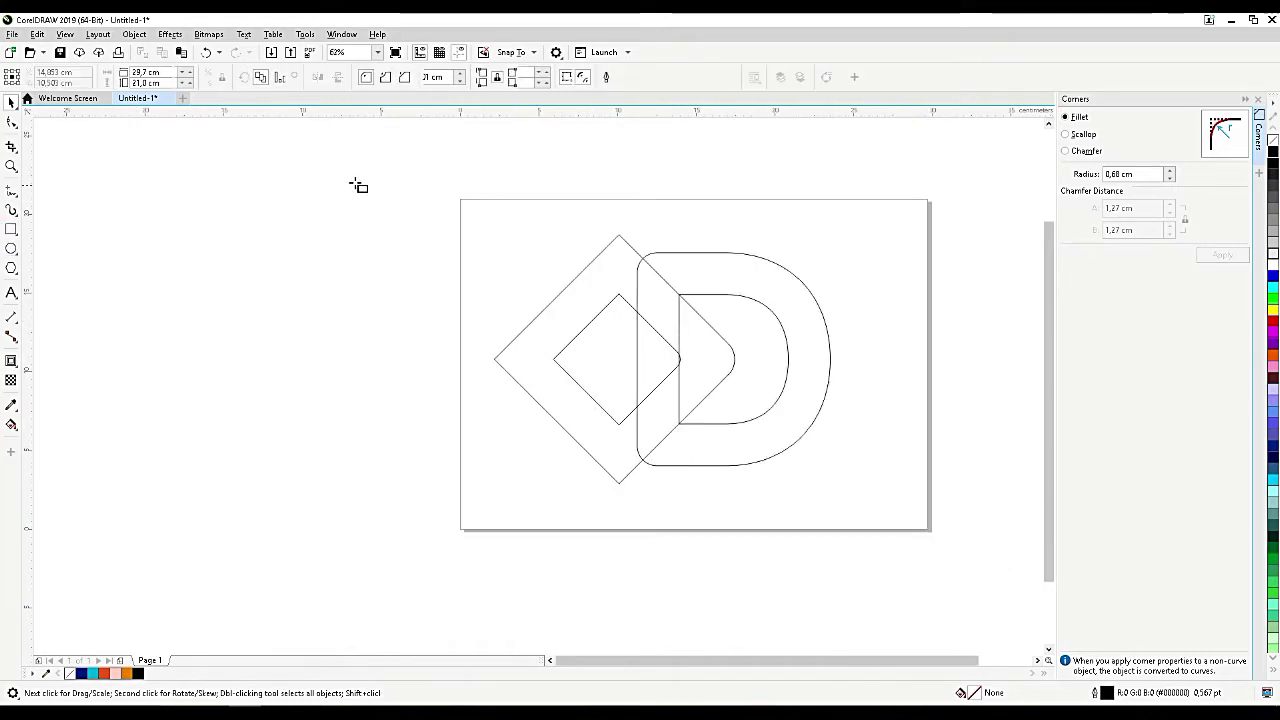
drag(391, 172, 641, 533)
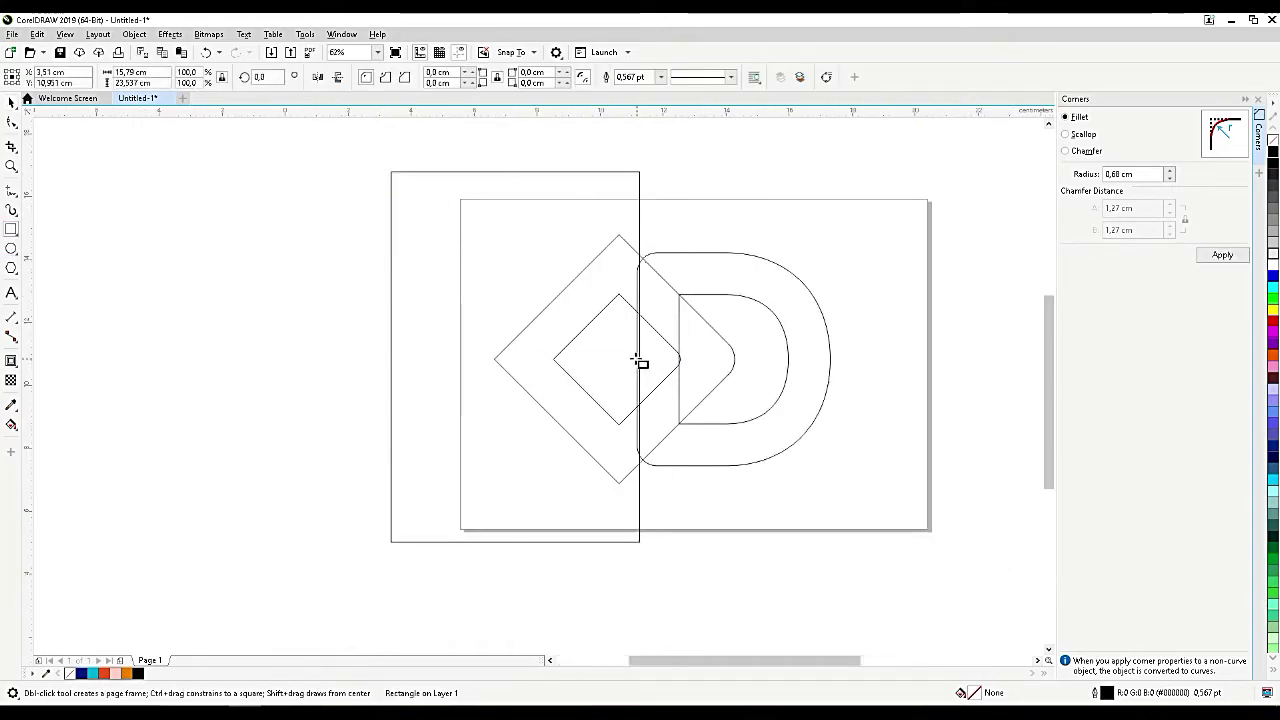
scroll(640, 355, up, 3)
scroll(757, 361, down, 2)
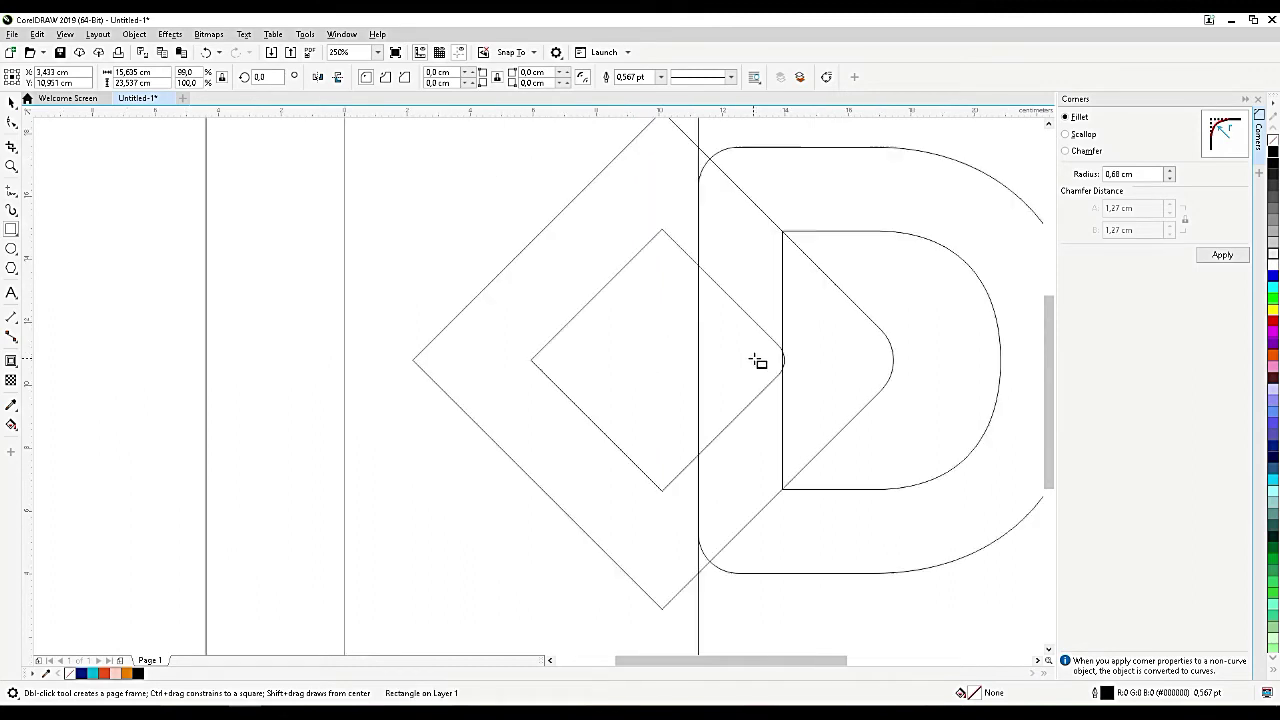
click(11, 101)
click(627, 218)
click(627, 218)
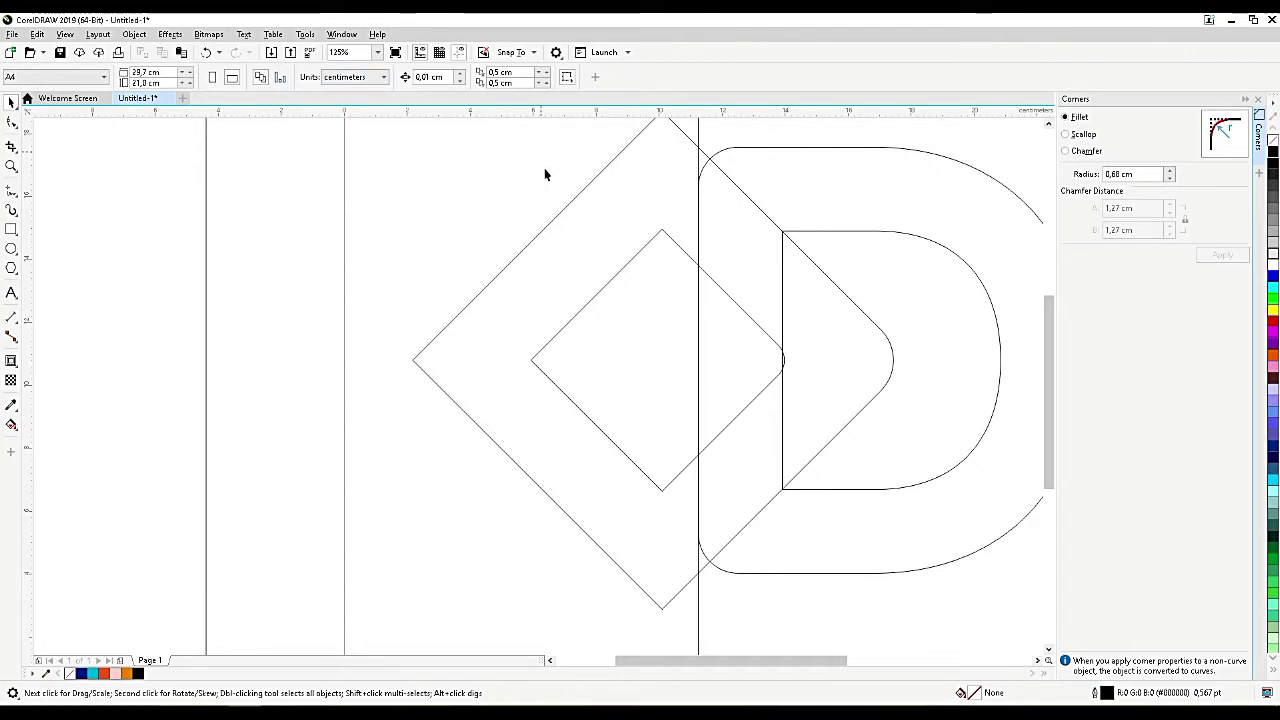
Trim the diamond frame with the rectangle along the D stem's outer edge, and delete the rectangle.
click(416, 208)
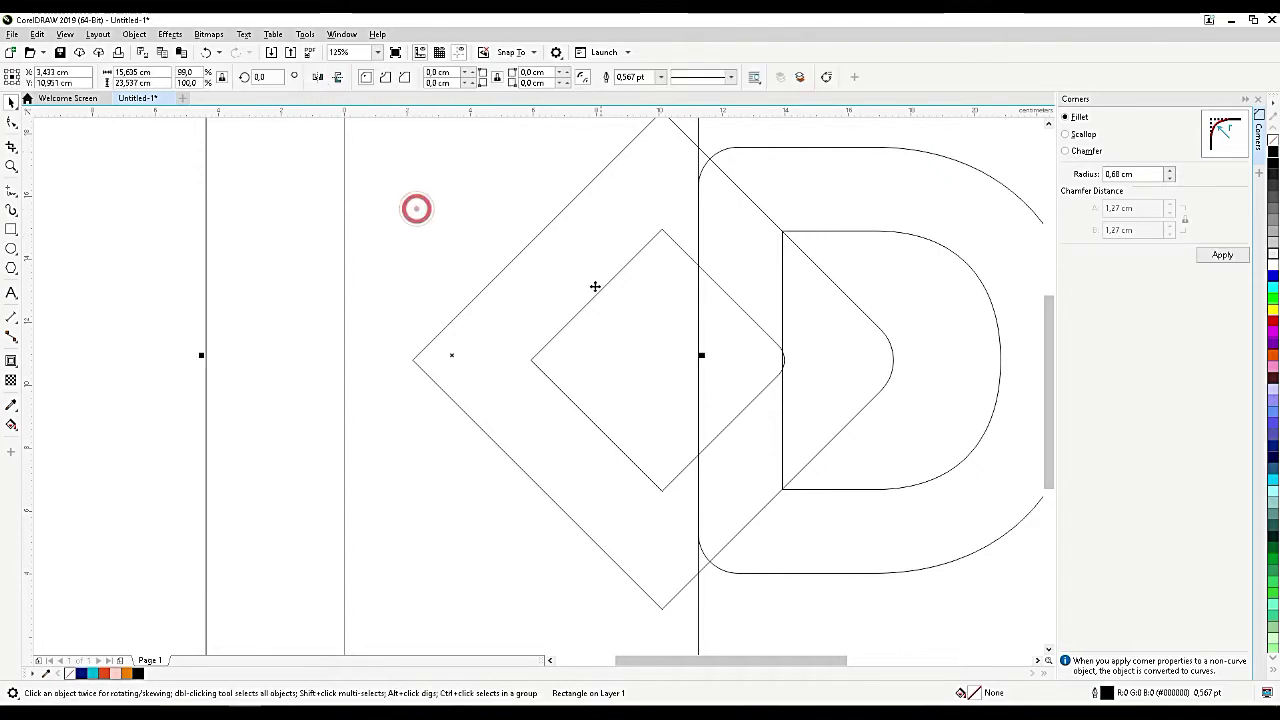
shift+click(823, 376)
click(405, 77)
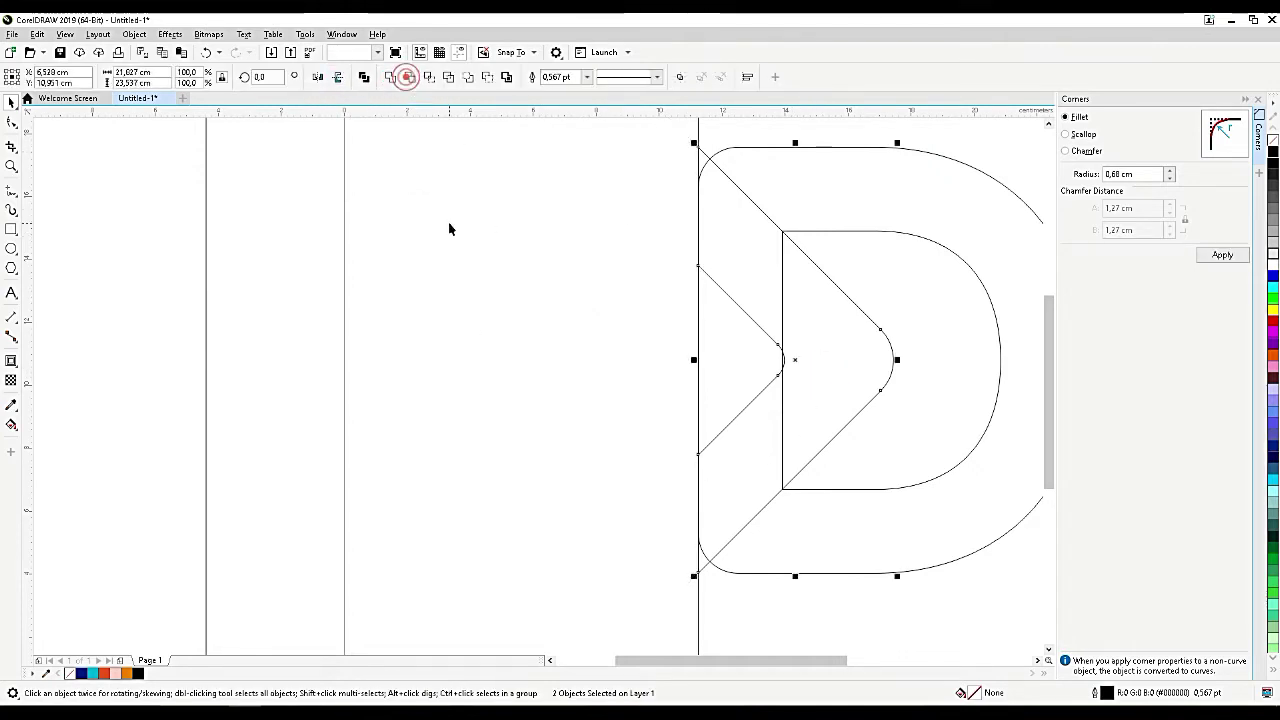
click(447, 222)
drag(543, 231, 347, 263)
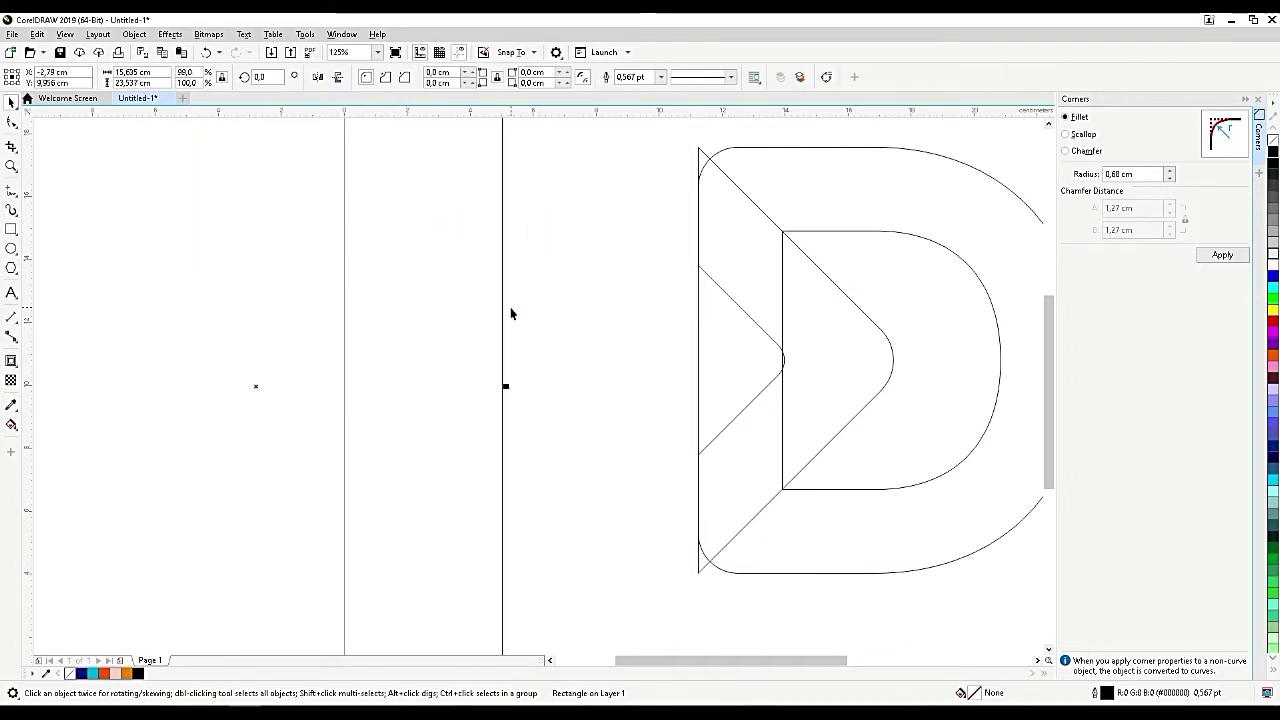
key(Delete)
Smart Fill the D's curved body, the chevron part inside the cutout, and the upper and lower stem regions.
scroll(600, 272, down, 2)
scroll(690, 308, up, 2)
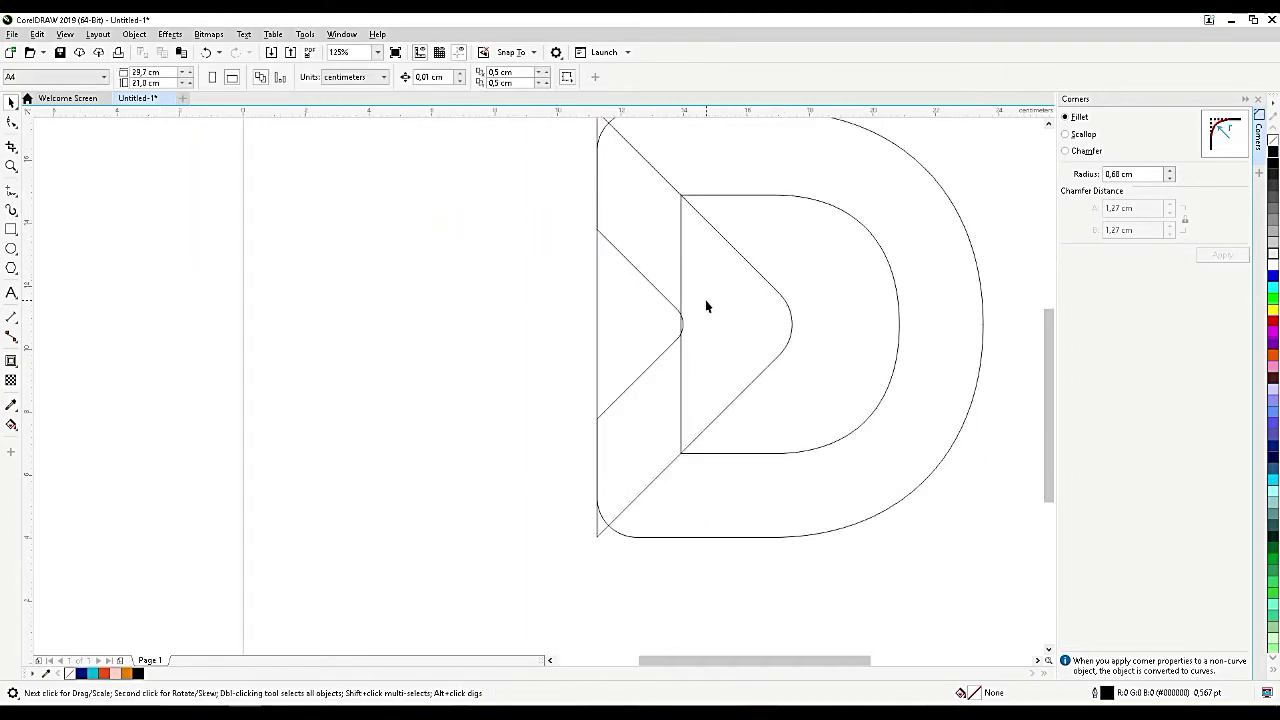
click(18, 426)
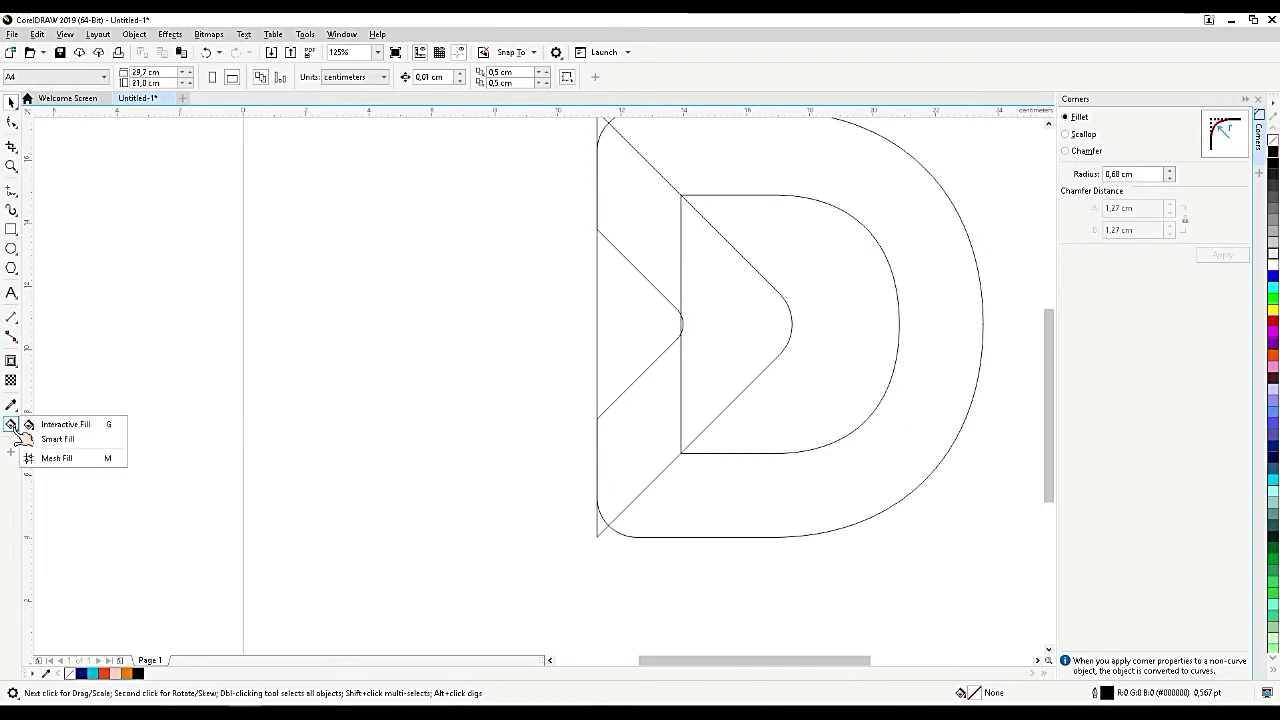
click(60, 437)
click(887, 193)
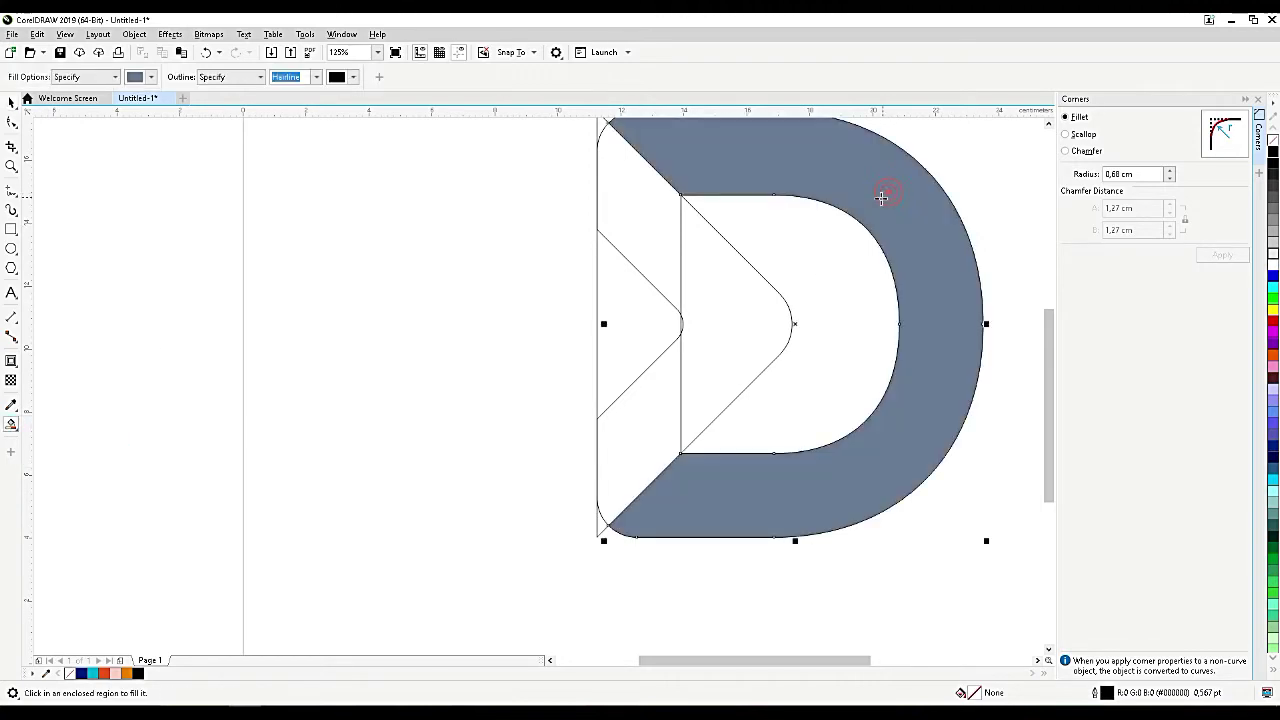
click(748, 296)
click(629, 186)
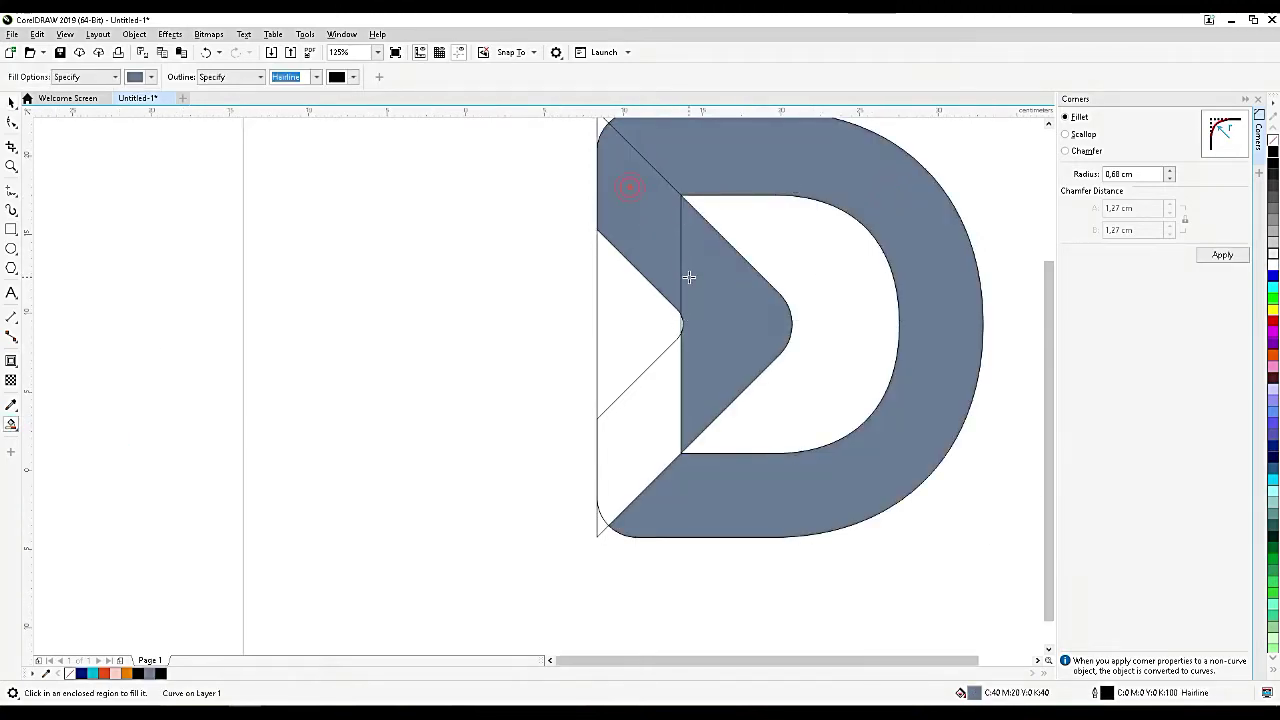
scroll(674, 323, down, 2)
click(676, 346)
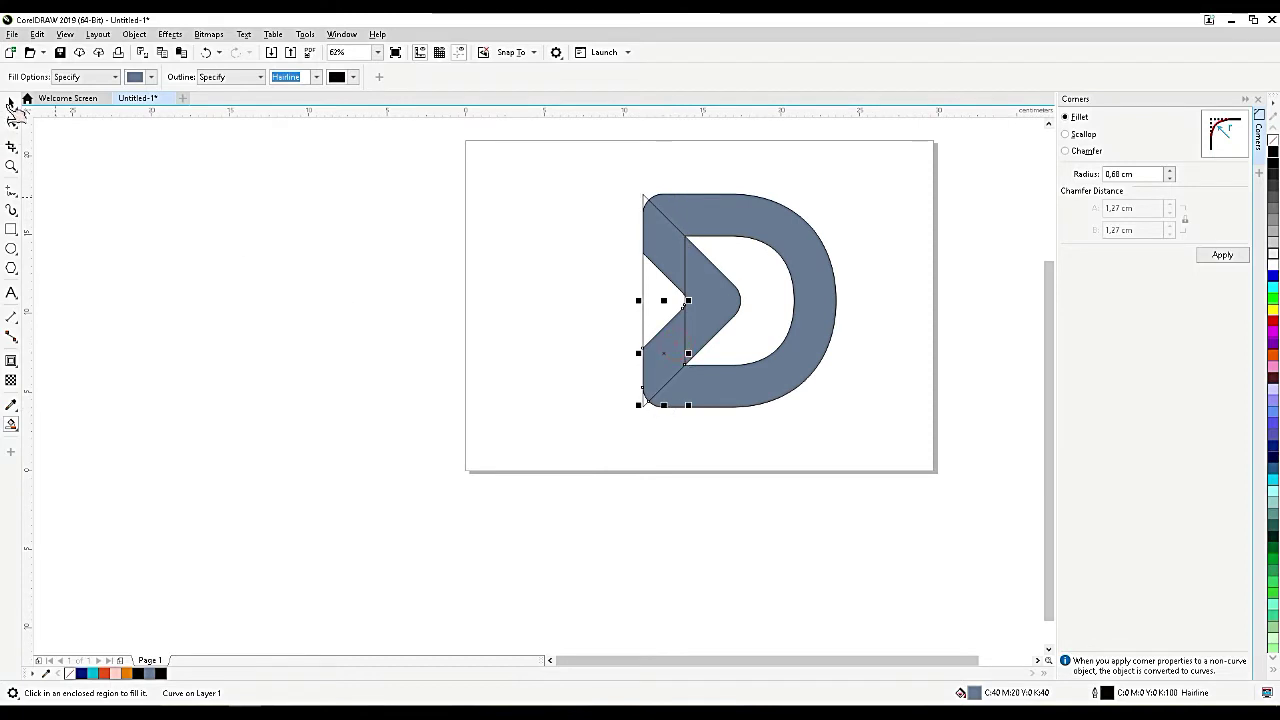
Remove the original chevron and D outlines so only the filled pieces remain.
click(11, 102)
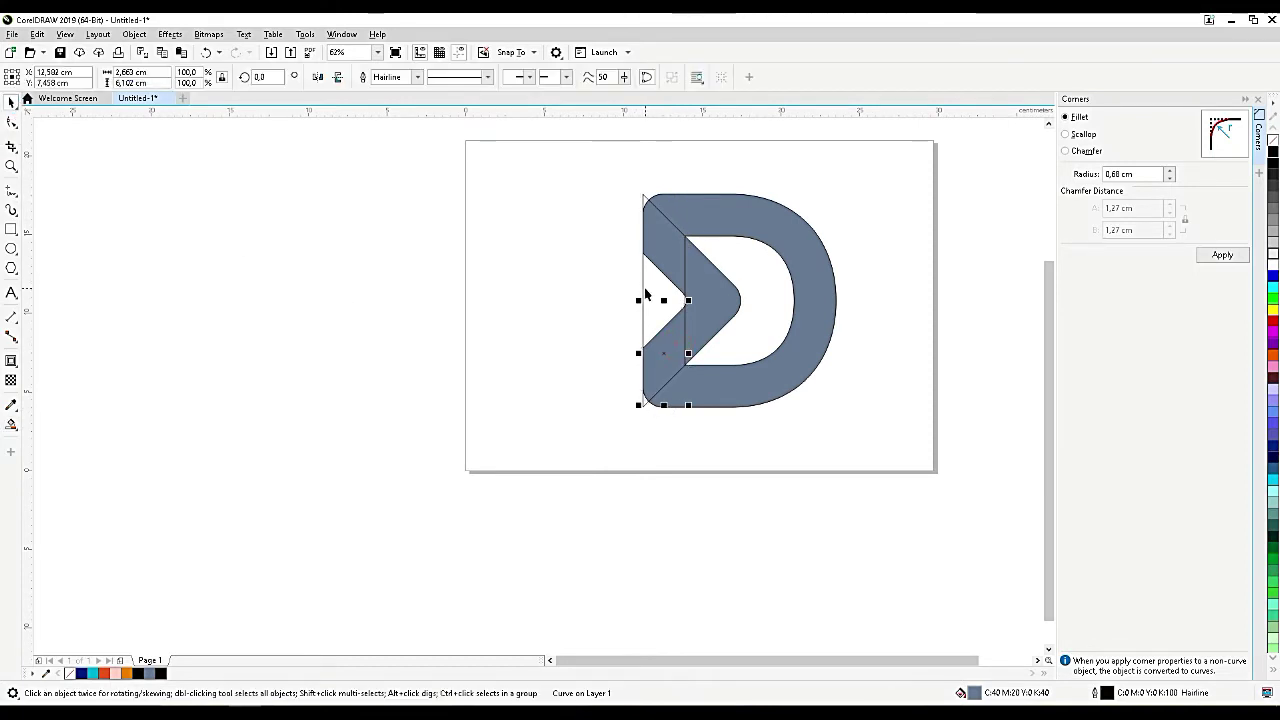
click(645, 290)
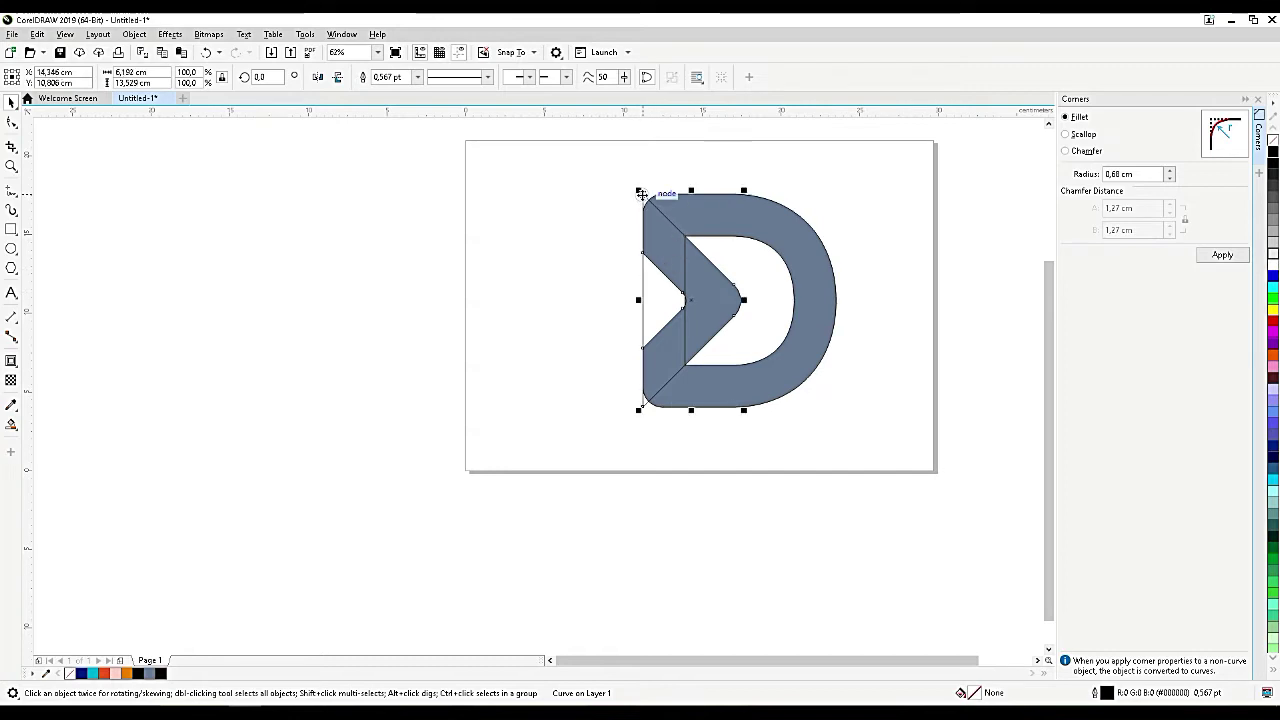
drag(640, 191, 417, 240)
key(Delete)
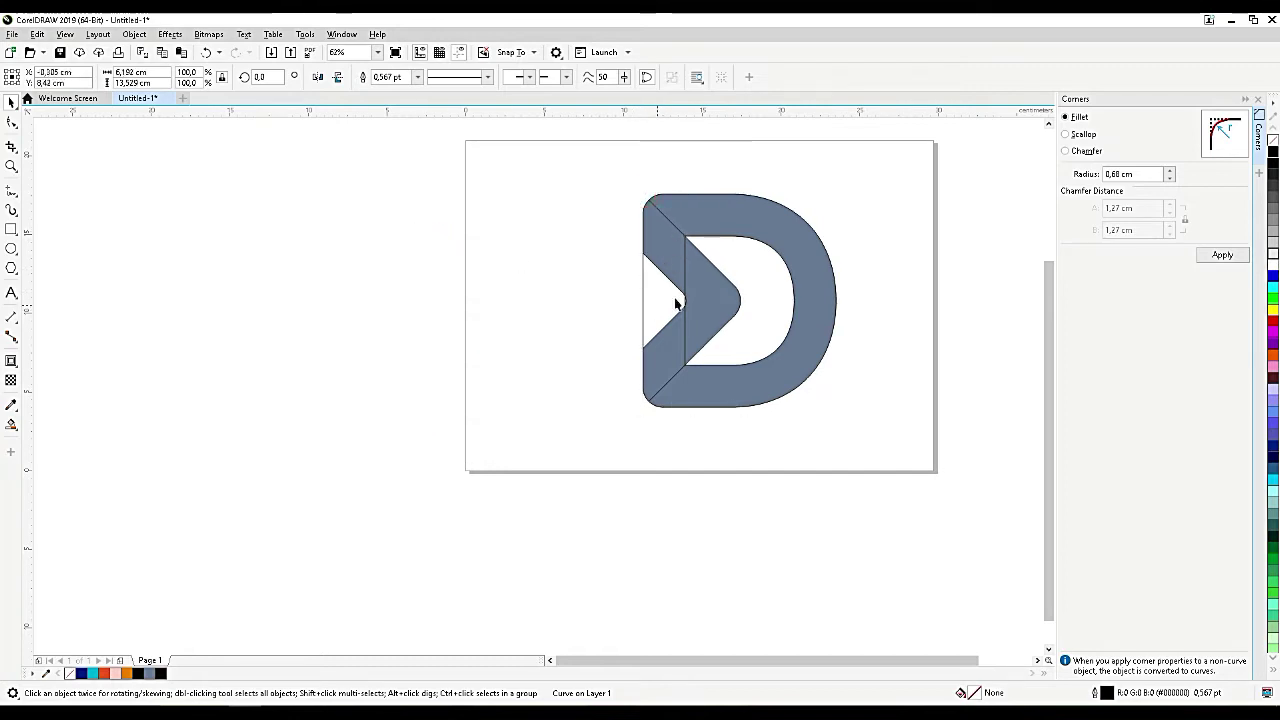
drag(657, 301, 894, 297)
Weld the chevron's tip with the lower and upper stem pieces into one arrow shape.
click(700, 288)
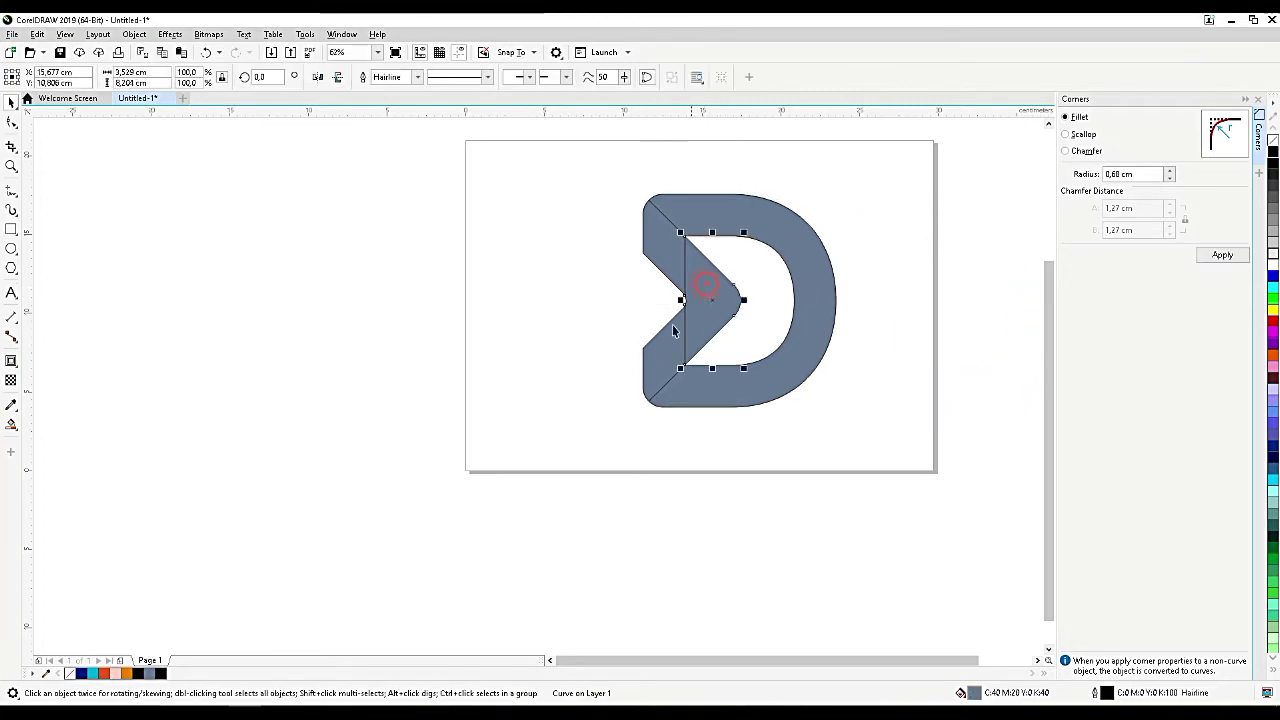
shift+click(657, 342)
click(391, 77)
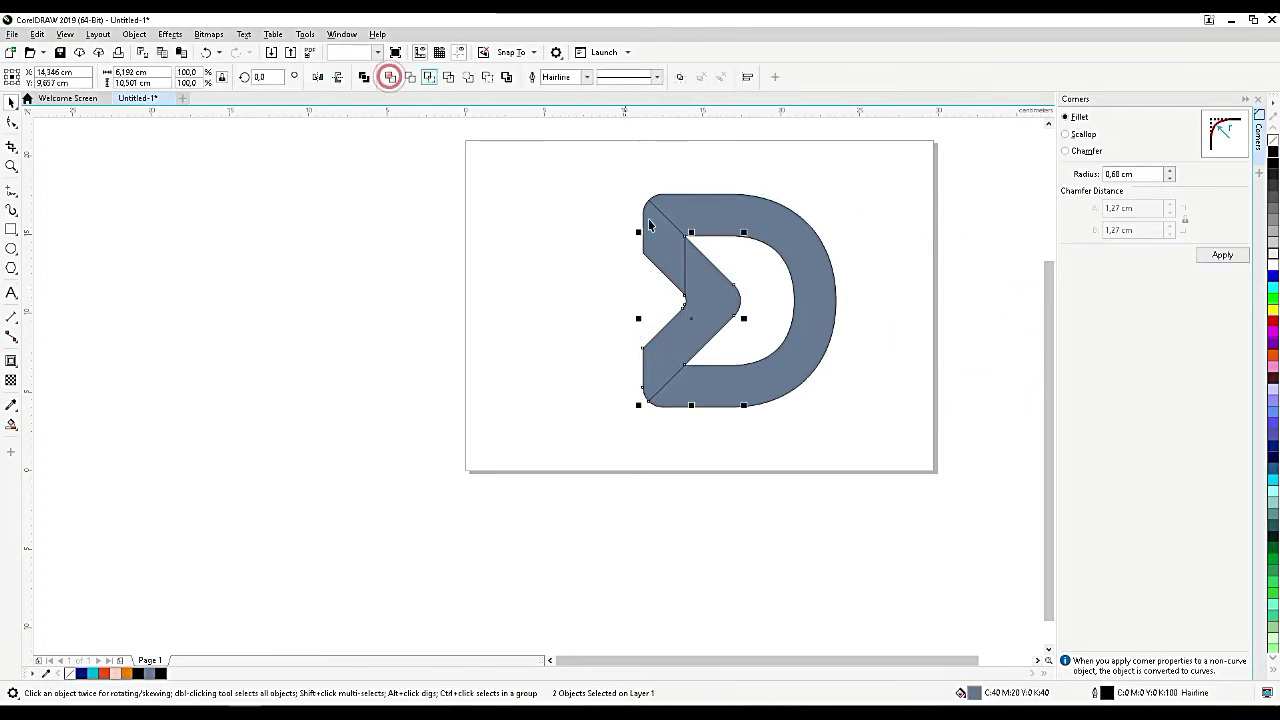
shift+click(667, 244)
click(391, 77)
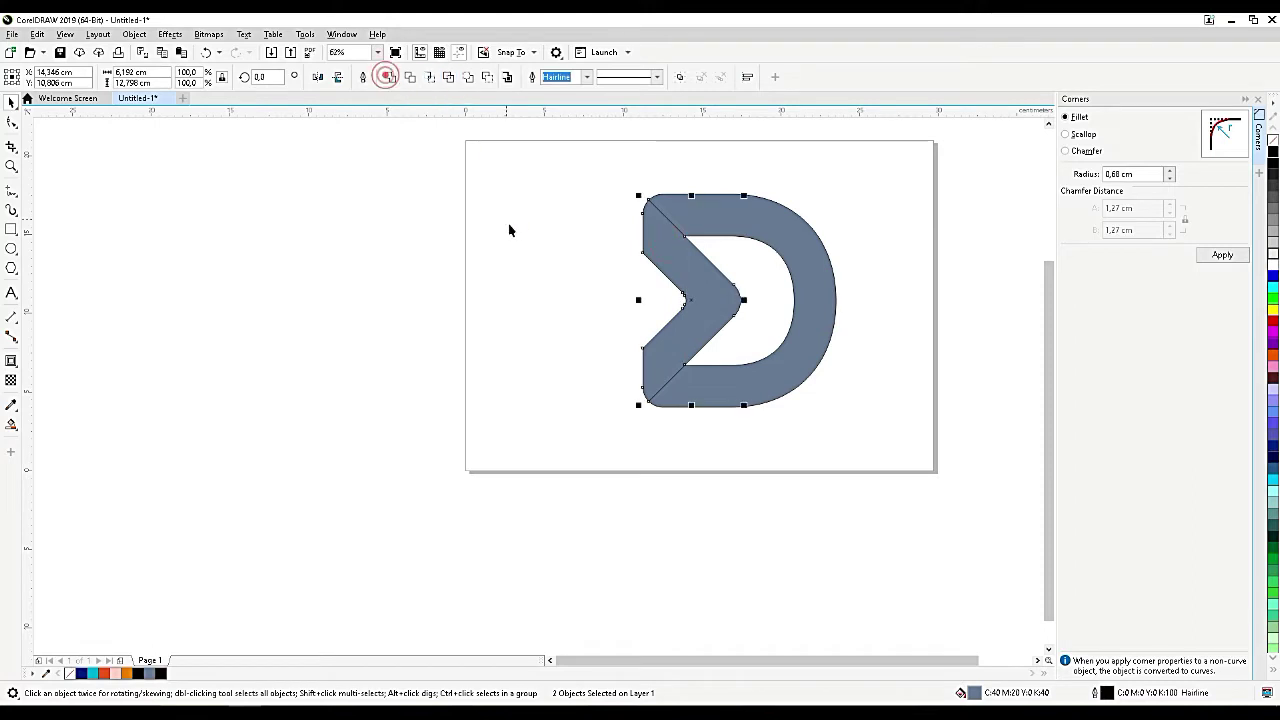
click(534, 238)
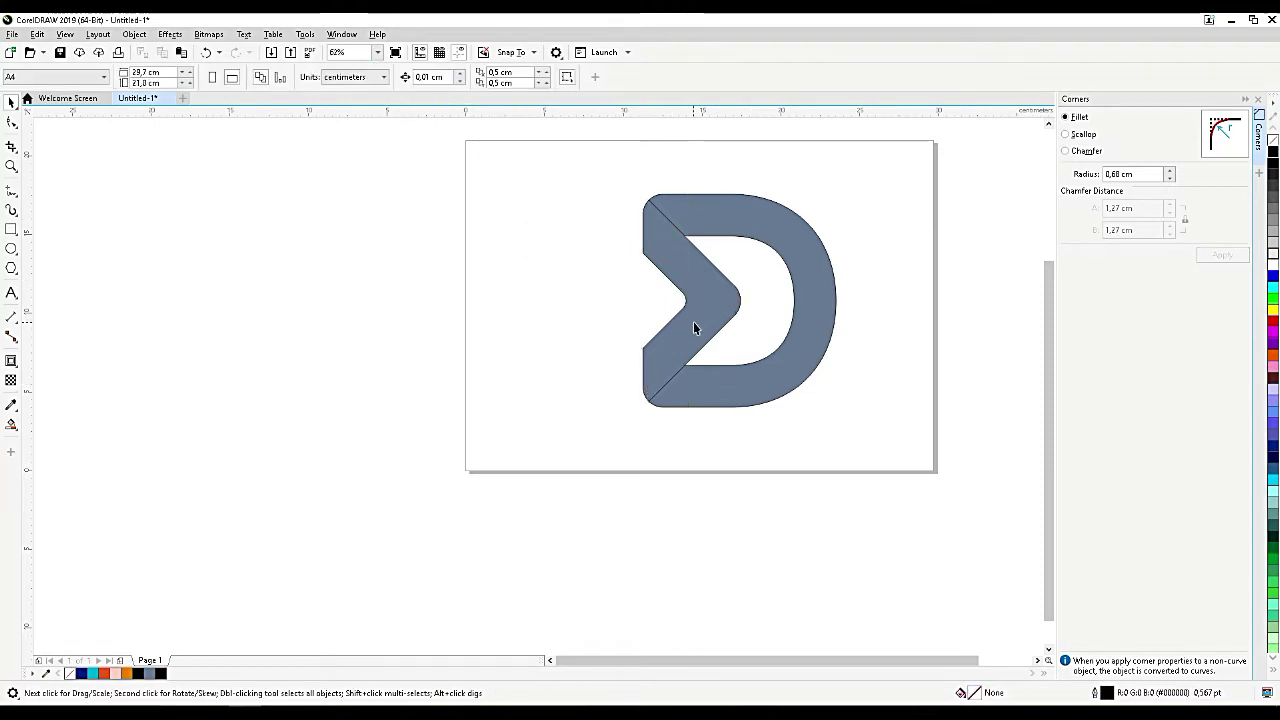
Duplicate the curved D body in place and shrink the copy to about 10.01 by 10.63 cm within the original.
click(808, 285)
scroll(808, 283, up, 2)
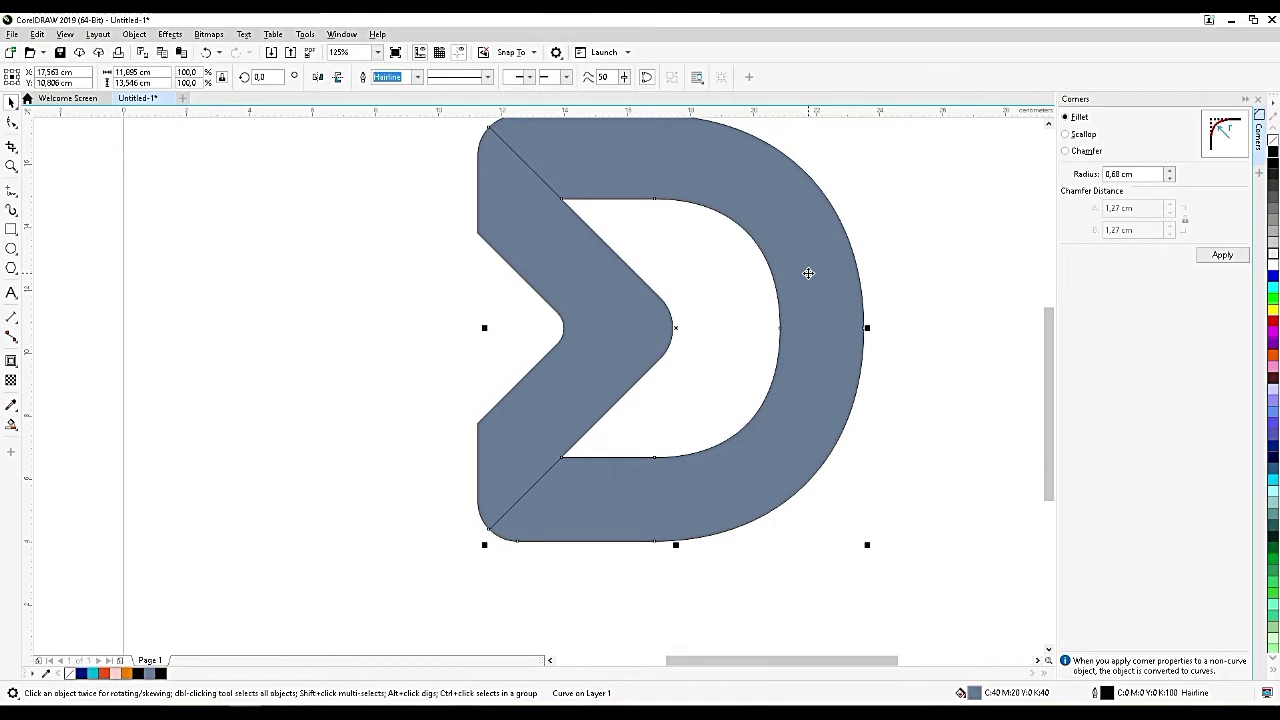
scroll(808, 273, down, 2)
scroll(808, 268, up, 2)
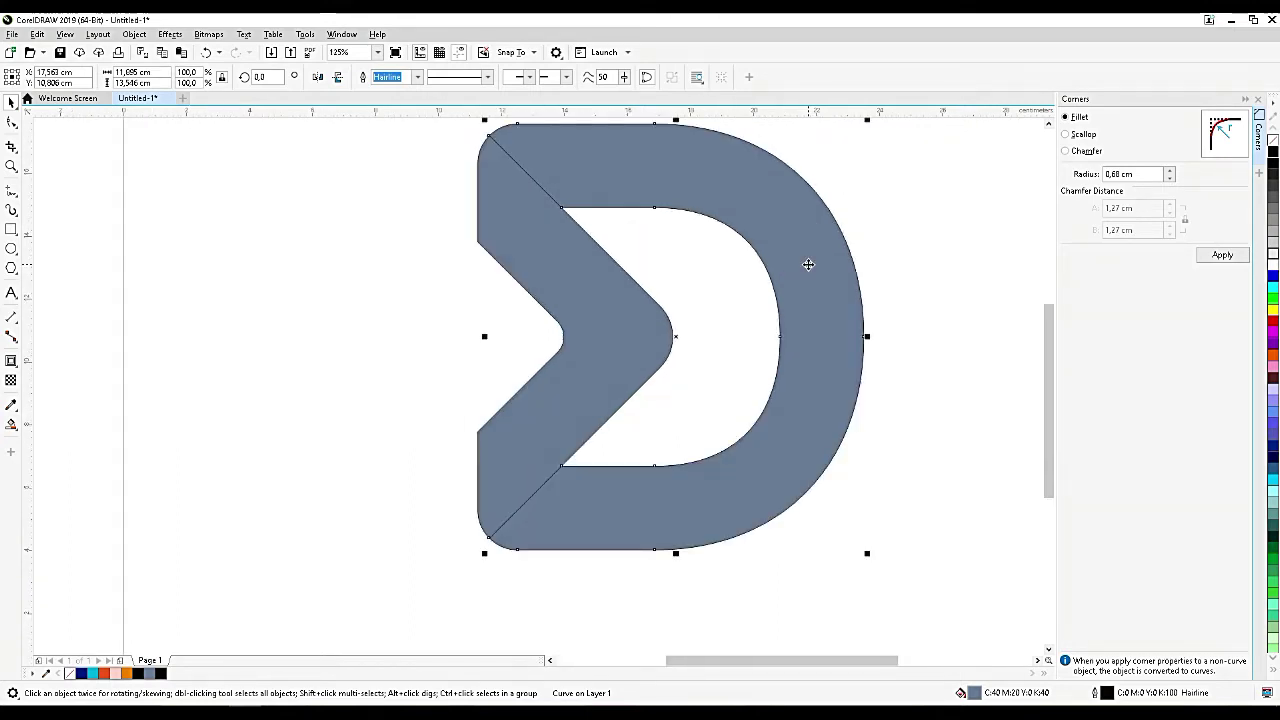
key(ctrl+c)
key(ctrl+v)
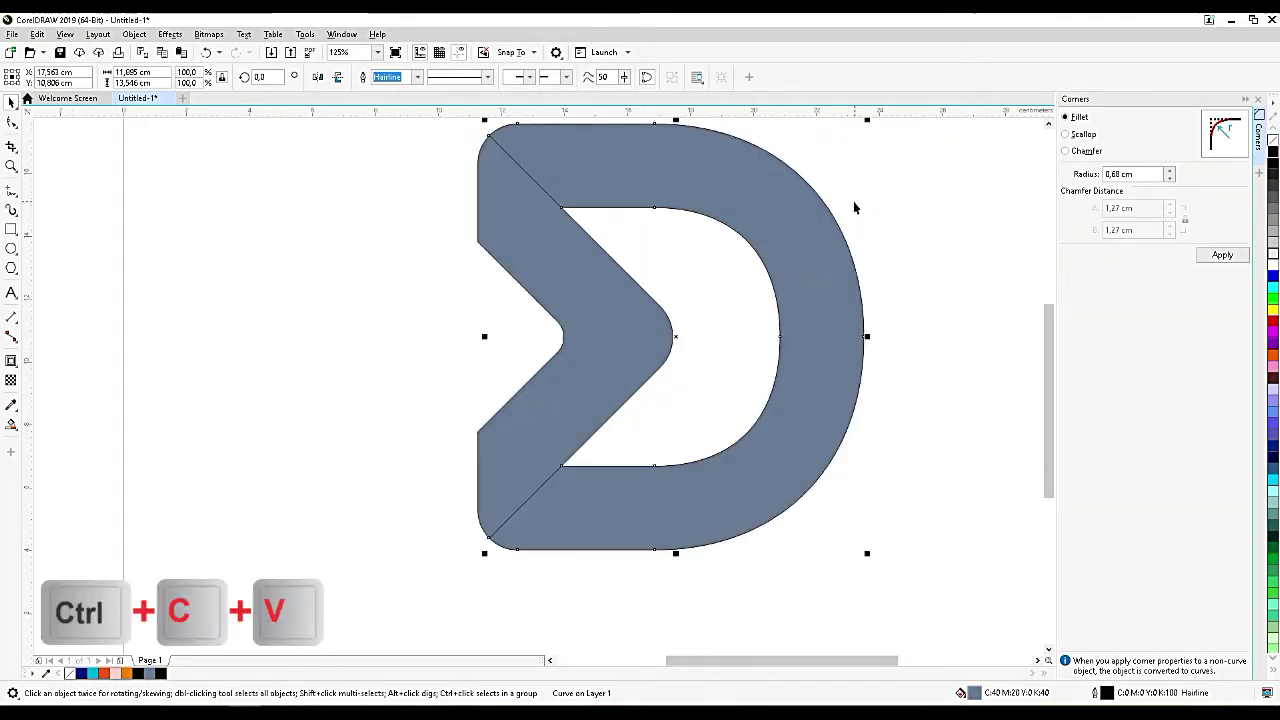
drag(867, 124, 830, 155)
drag(524, 346, 503, 346)
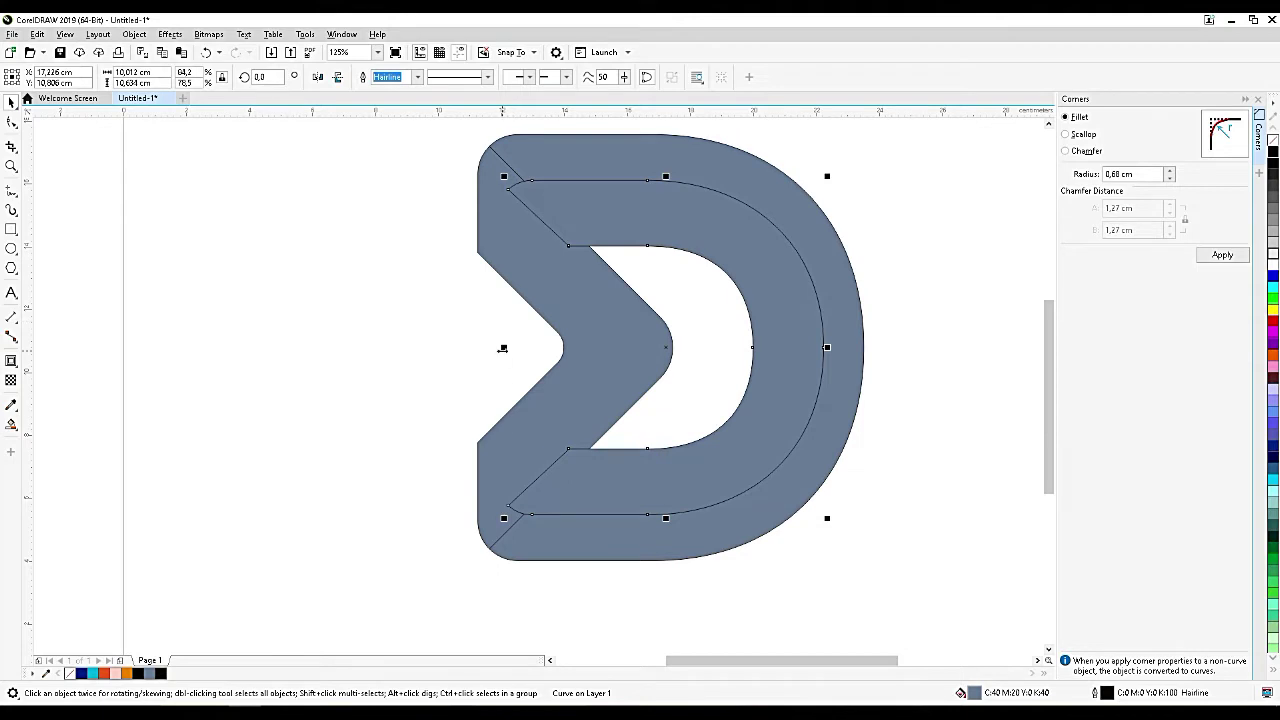
Widen the inner D copy to about 10.3 cm and break its outline open at the upper inner edge.
drag(502, 351, 494, 348)
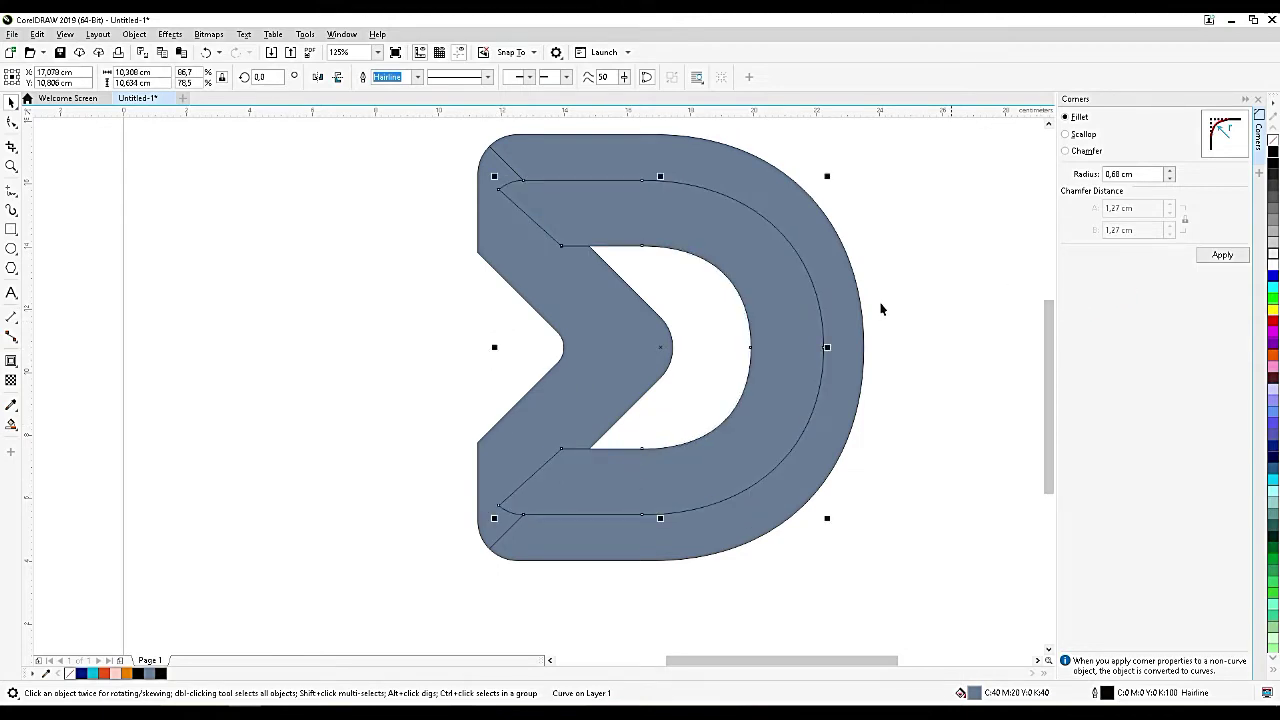
double_click(573, 216)
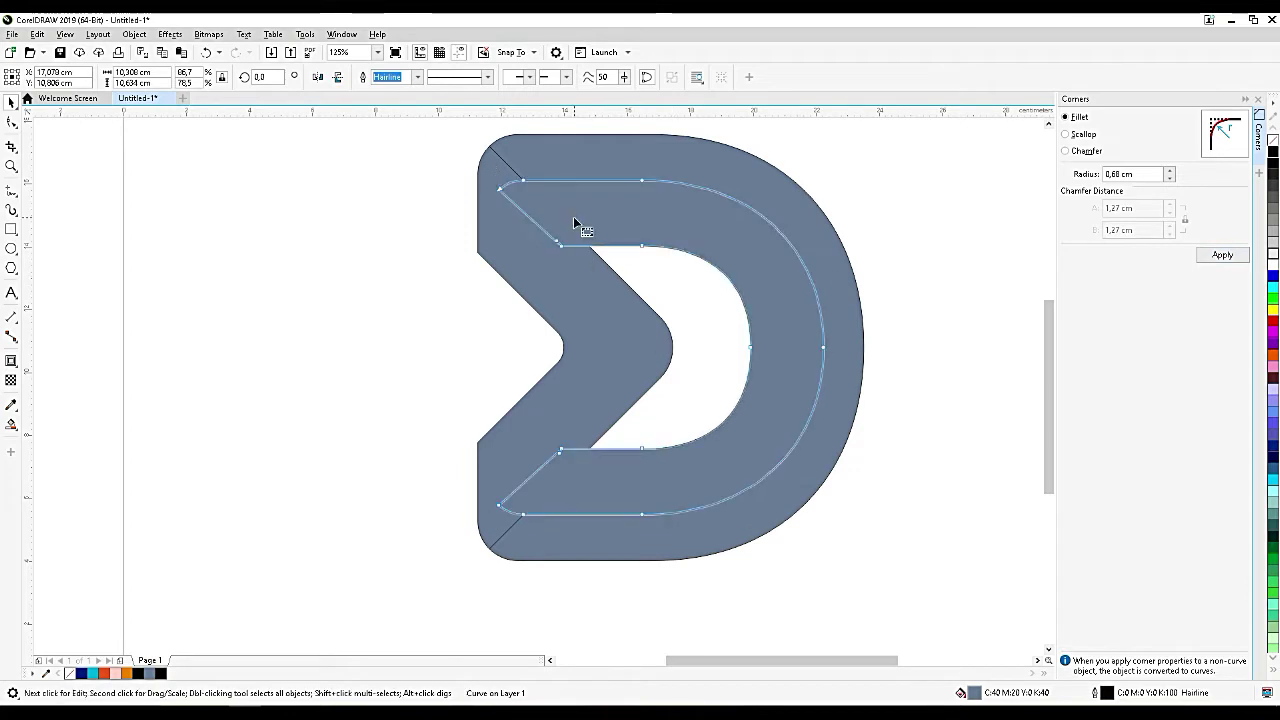
click(562, 243)
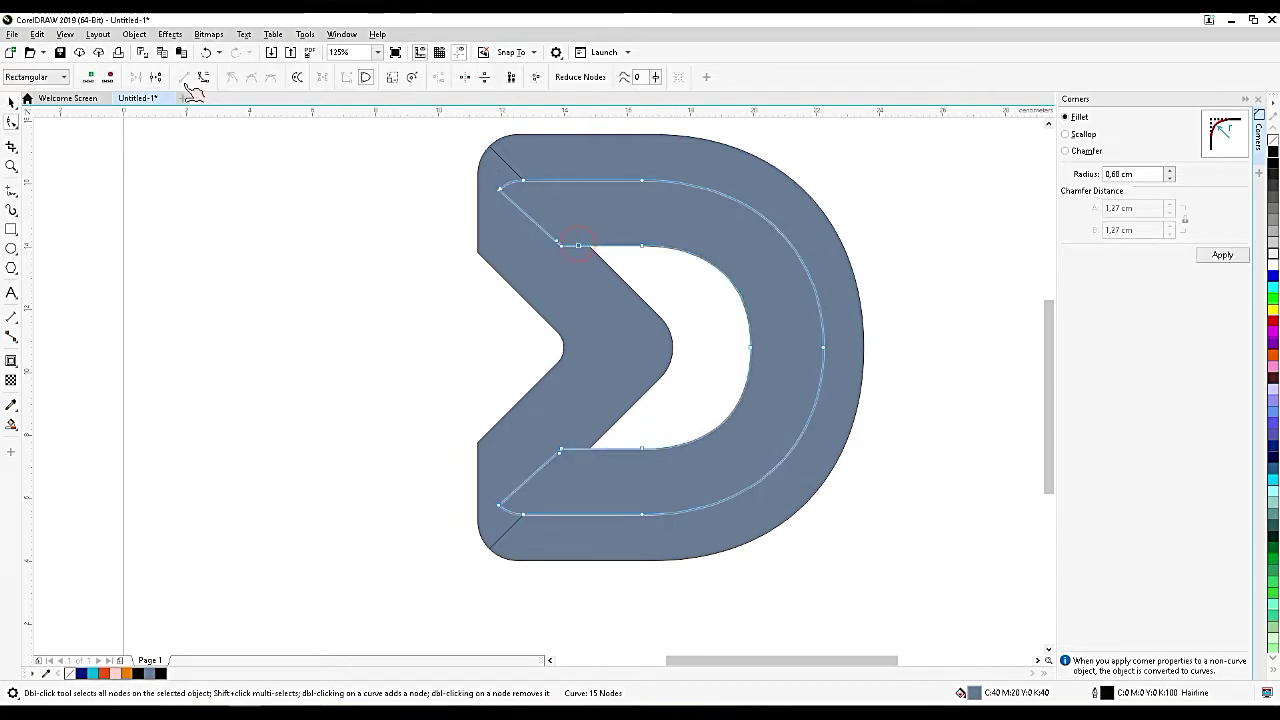
click(155, 77)
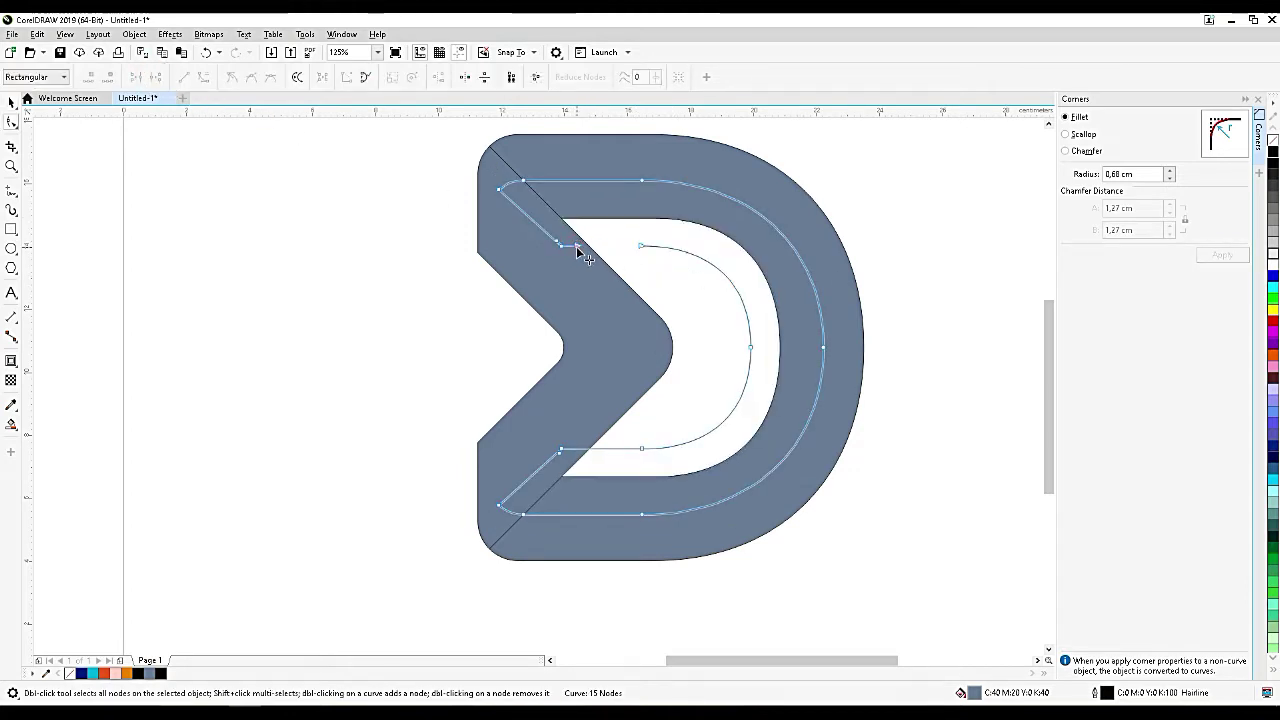
Delete the D copy's inner-edge and end-cap nodes so only its outer curve remains as an open line.
drag(589, 220, 531, 274)
key(Delete)
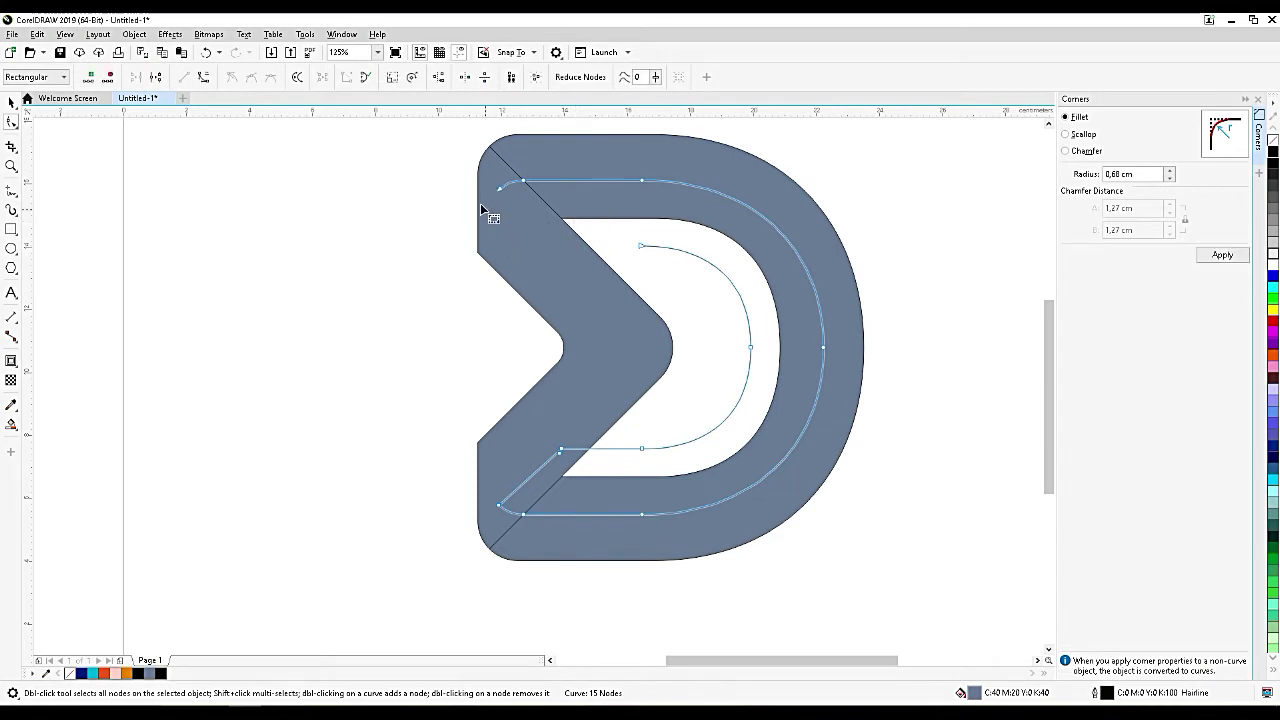
key(Delete)
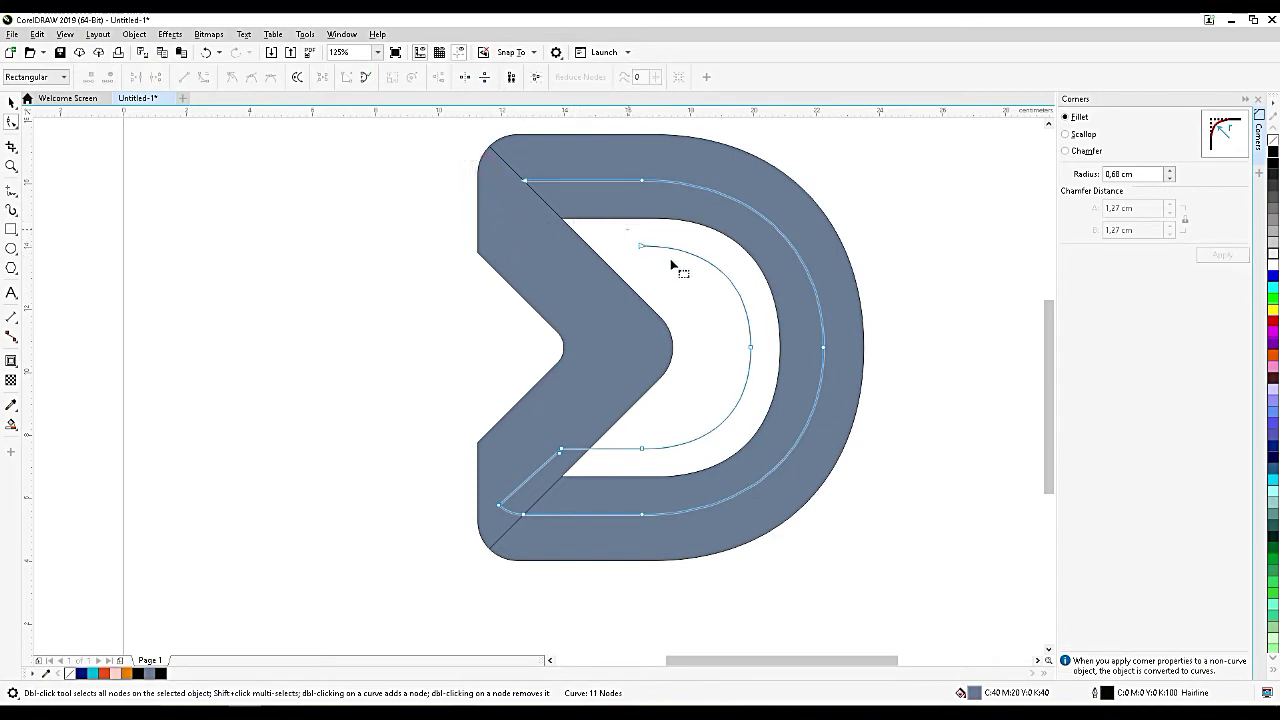
drag(626, 226, 749, 466)
key(Delete)
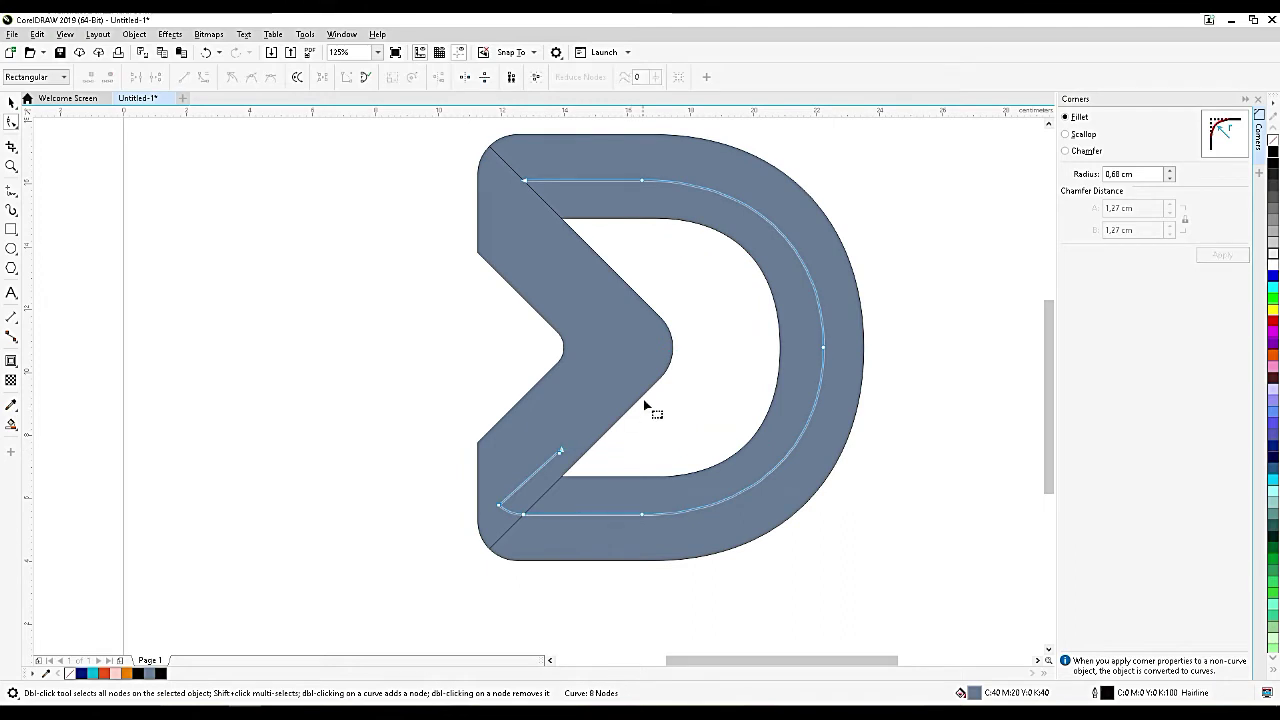
drag(477, 483, 466, 480)
key(Delete)
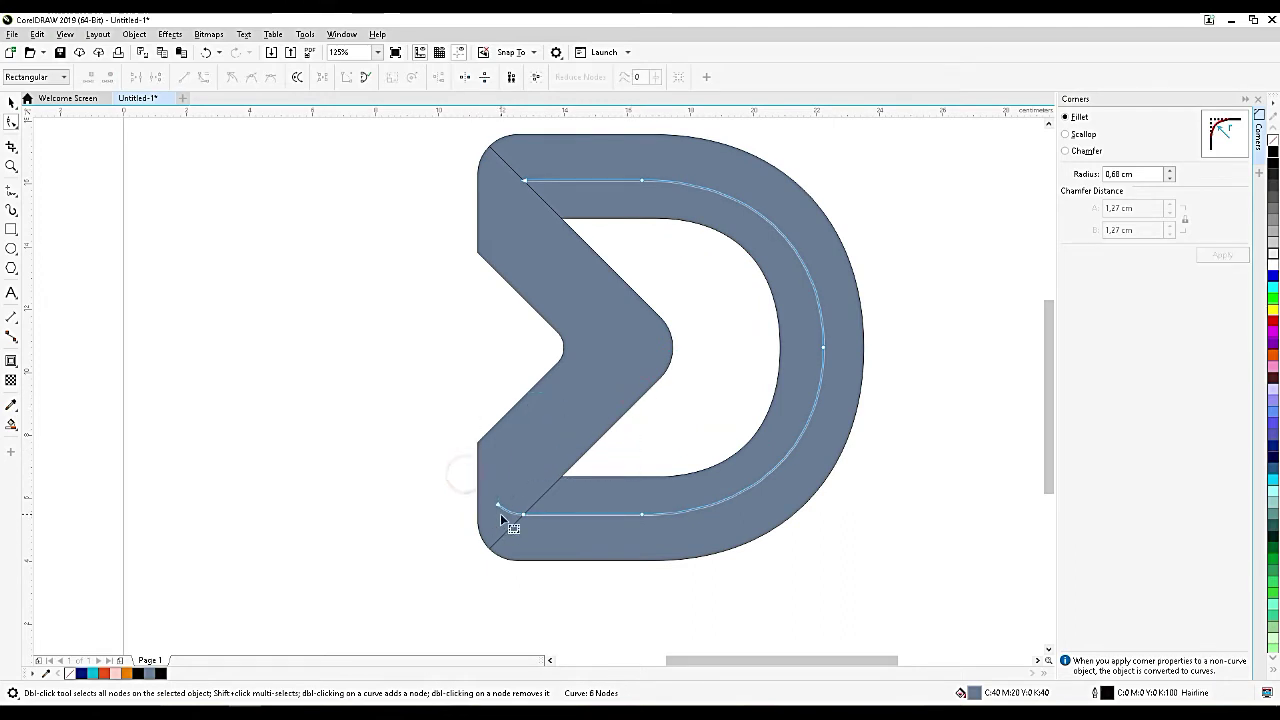
click(498, 505)
key(Delete)
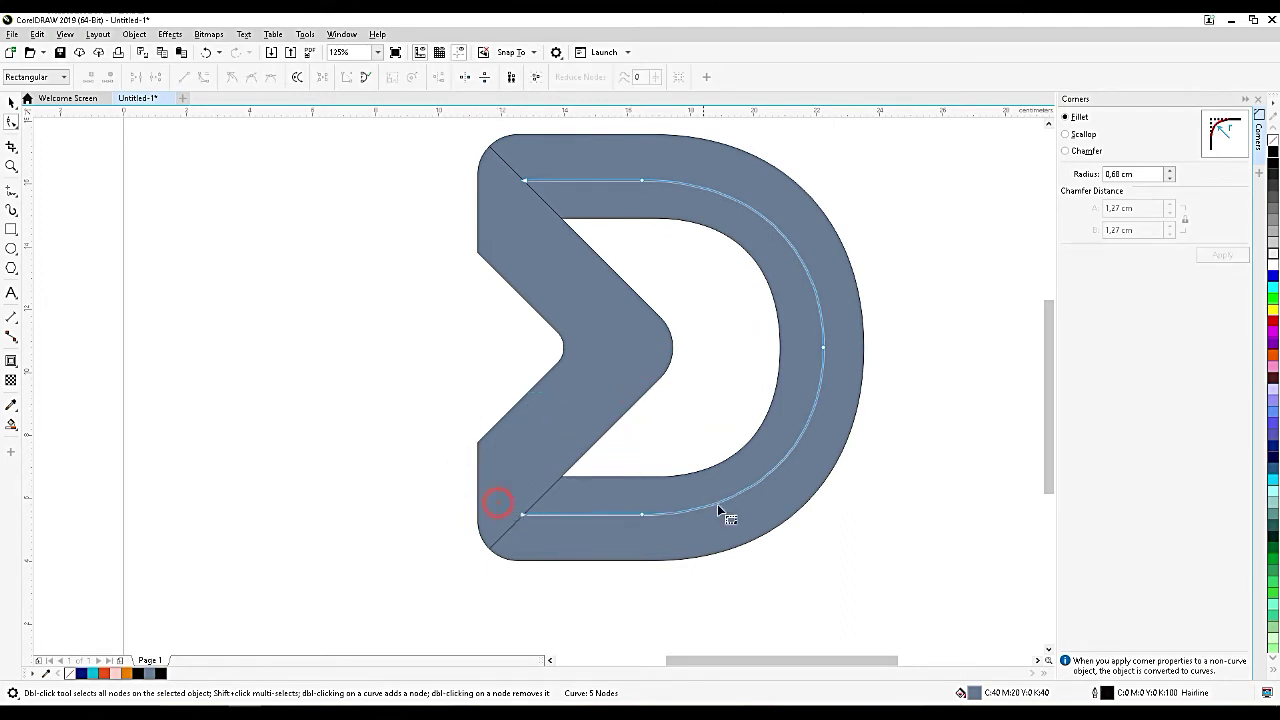
Stretch the open D curve to about 9.67 by 10.92 cm so its ends meet the arrow's diagonal edges.
click(12, 101)
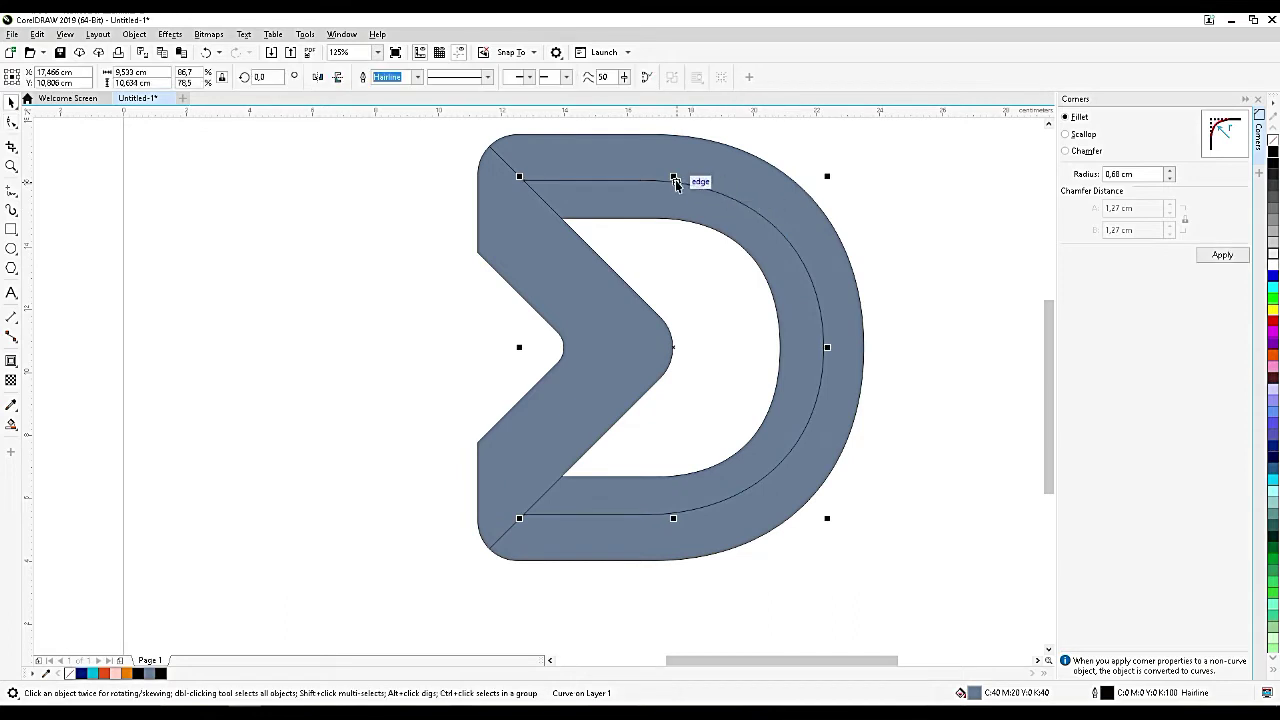
drag(673, 178, 673, 171)
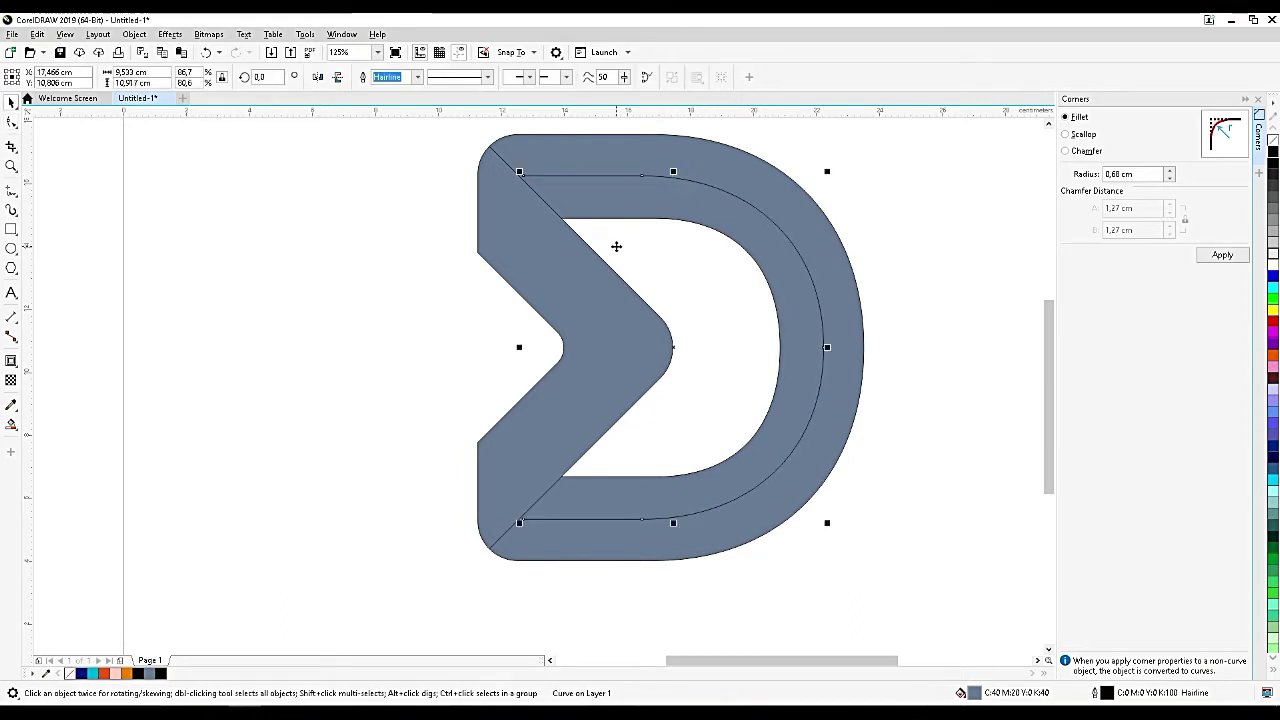
scroll(517, 513, up, 2)
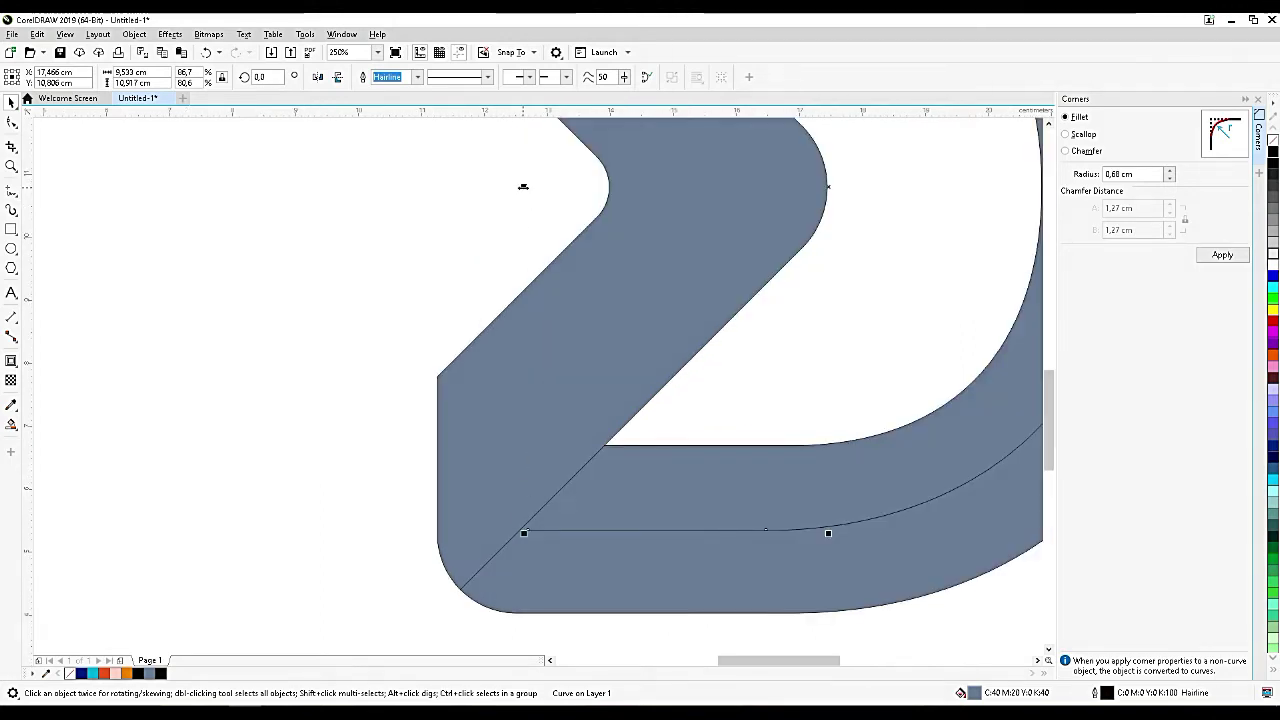
drag(523, 187, 514, 188)
scroll(562, 368, down, 2)
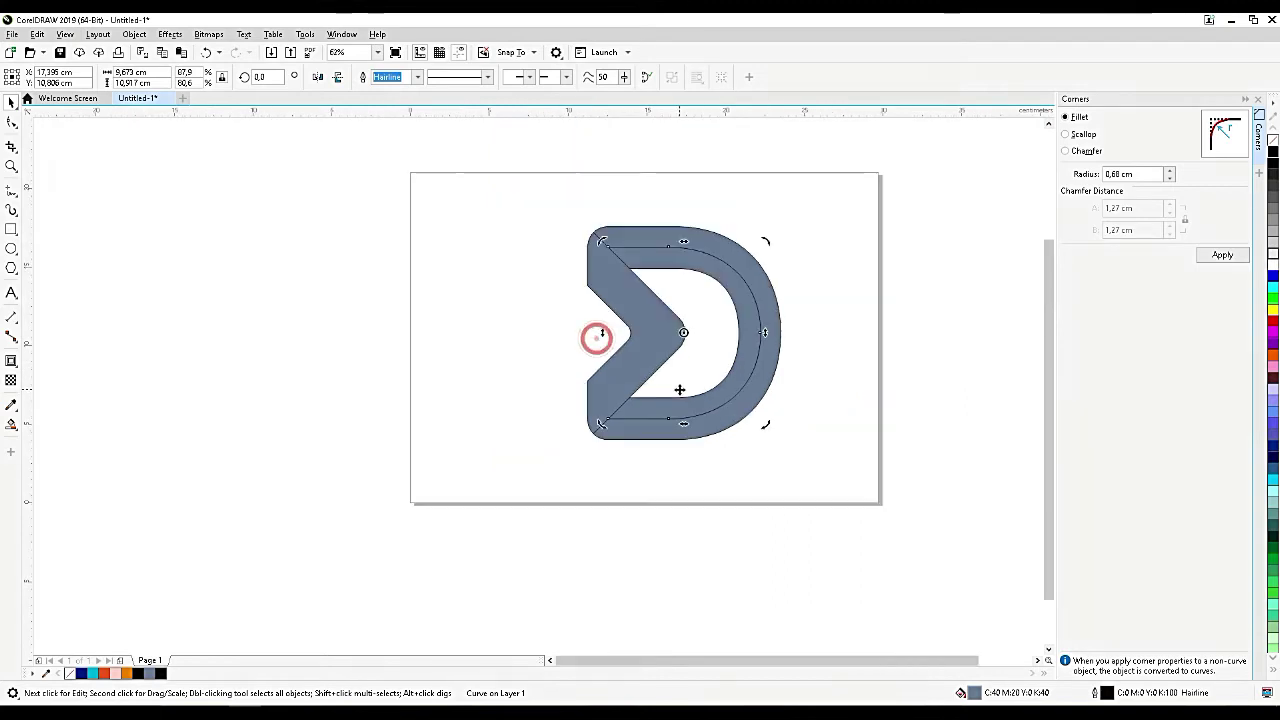
Duplicate the arrow shape in place and resize the copy to about 4.95 by 10.09 cm, offset to the left of the original.
scroll(594, 334, down, 2)
click(590, 408)
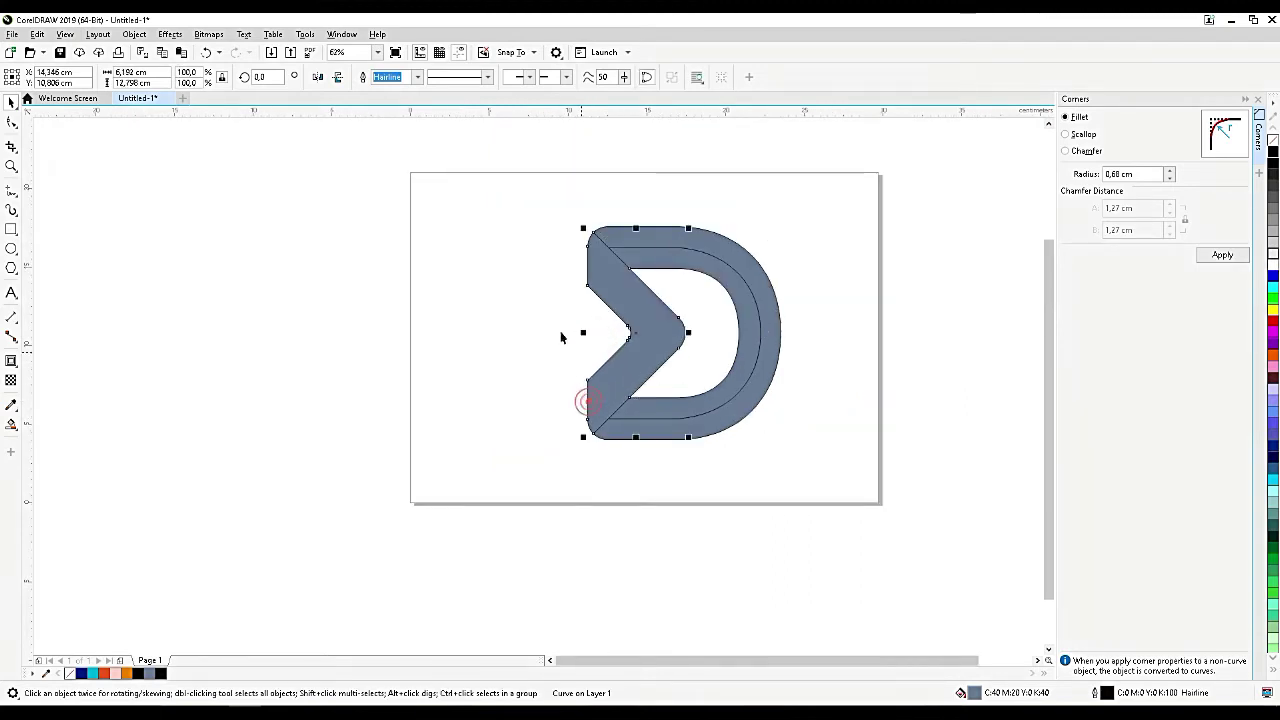
scroll(543, 303, up, 2)
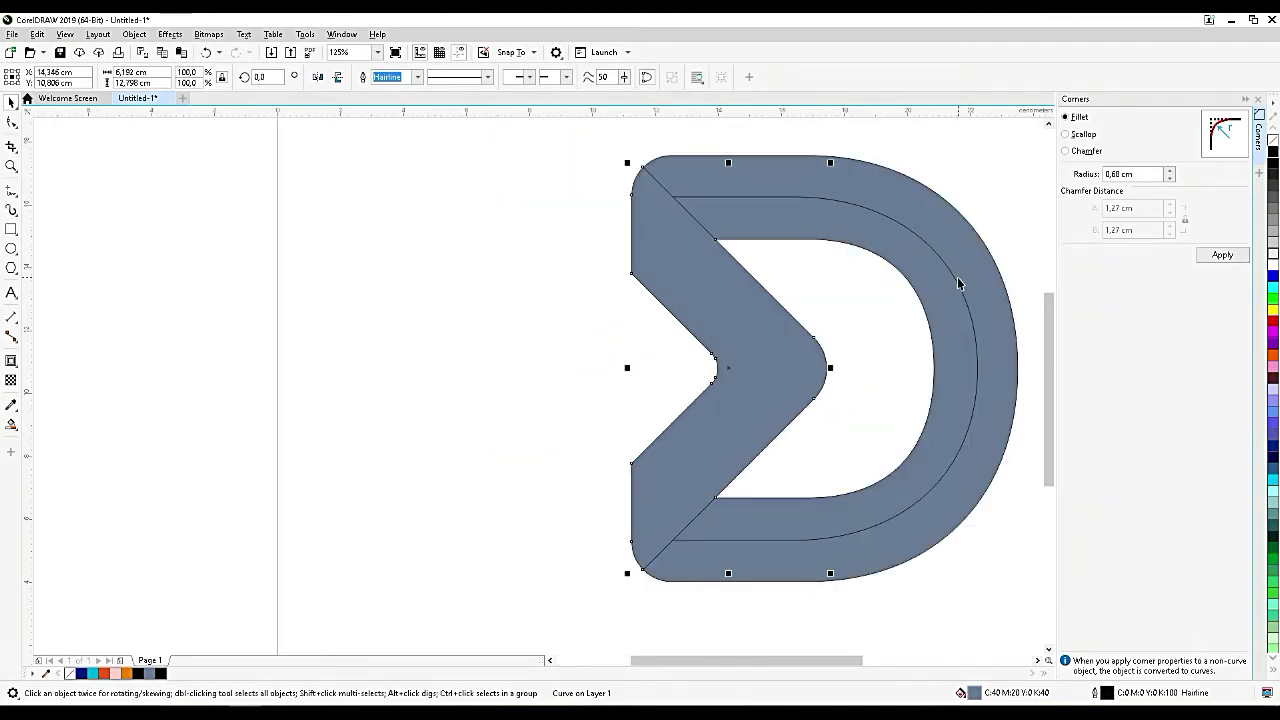
key(ctrl+c)
key(ctrl+v)
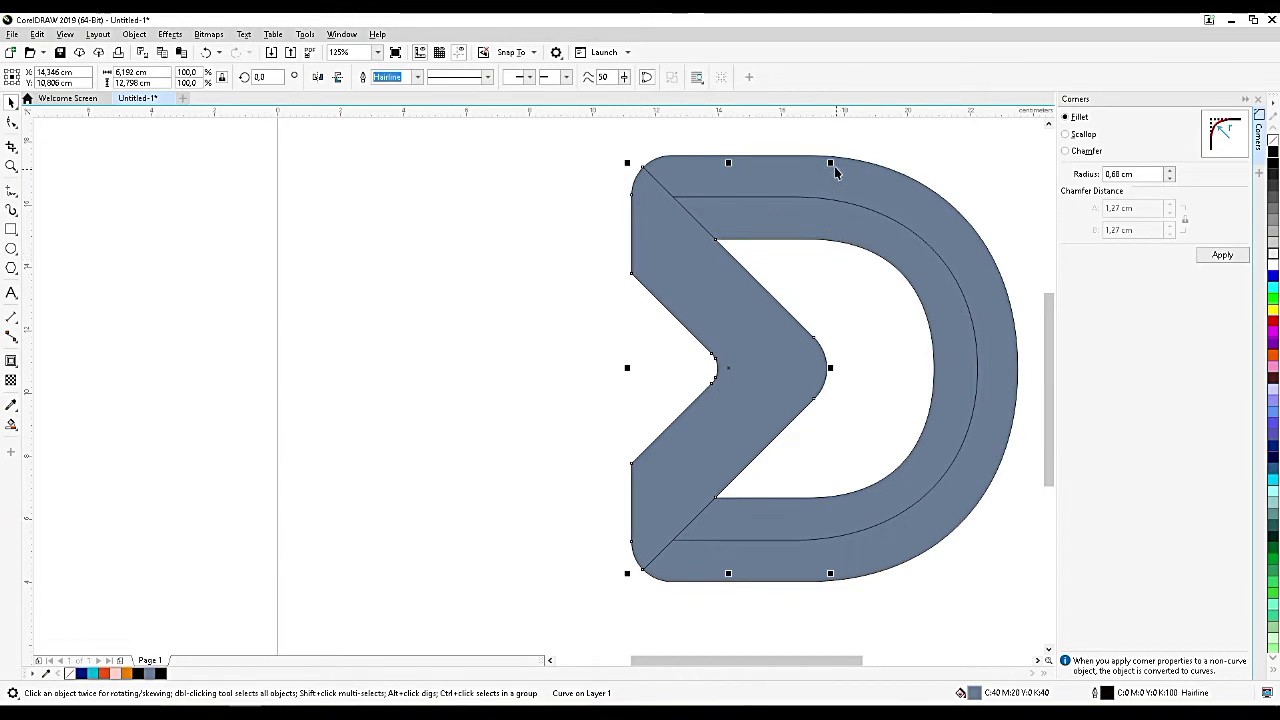
drag(829, 163, 797, 180)
drag(722, 333, 701, 329)
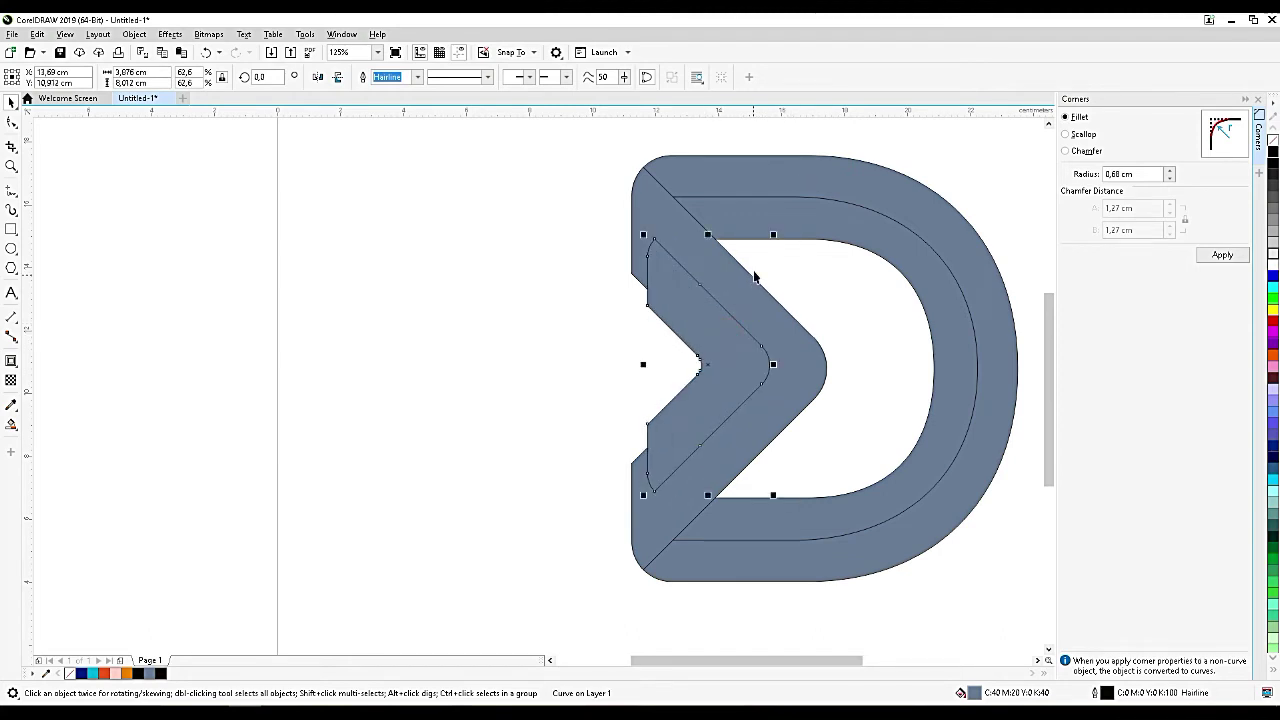
drag(708, 236, 708, 206)
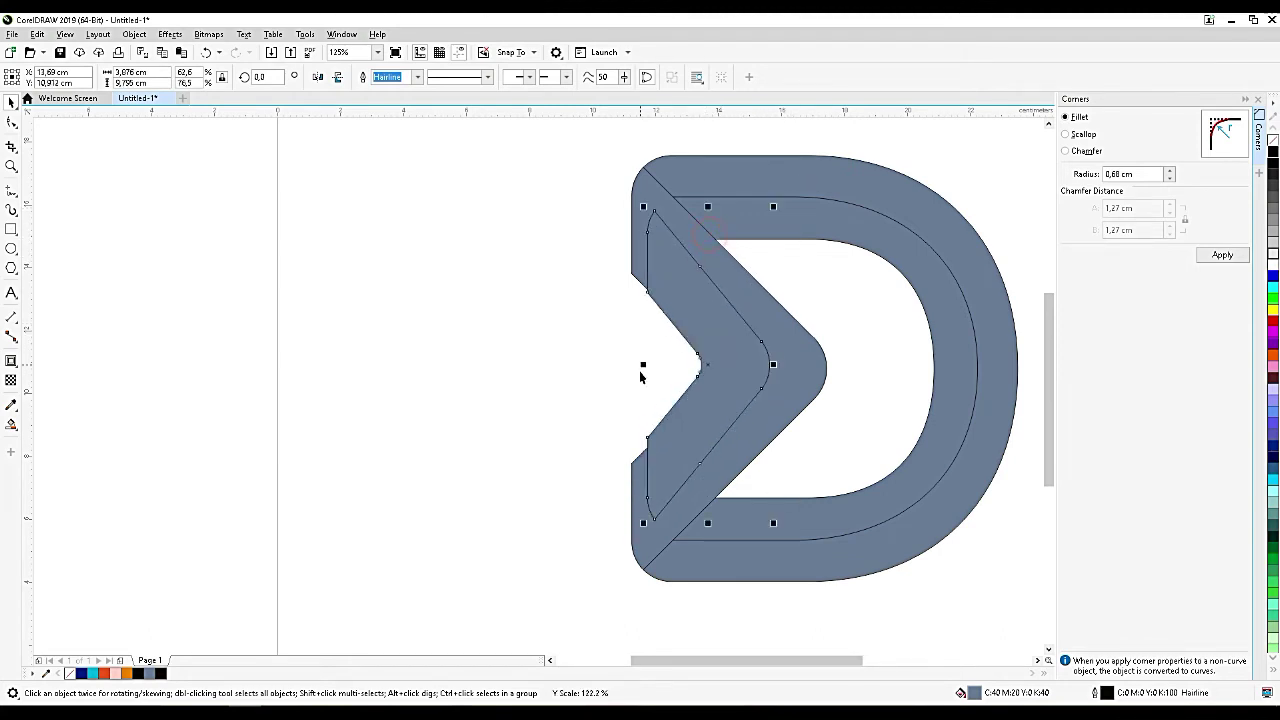
drag(644, 364, 617, 364)
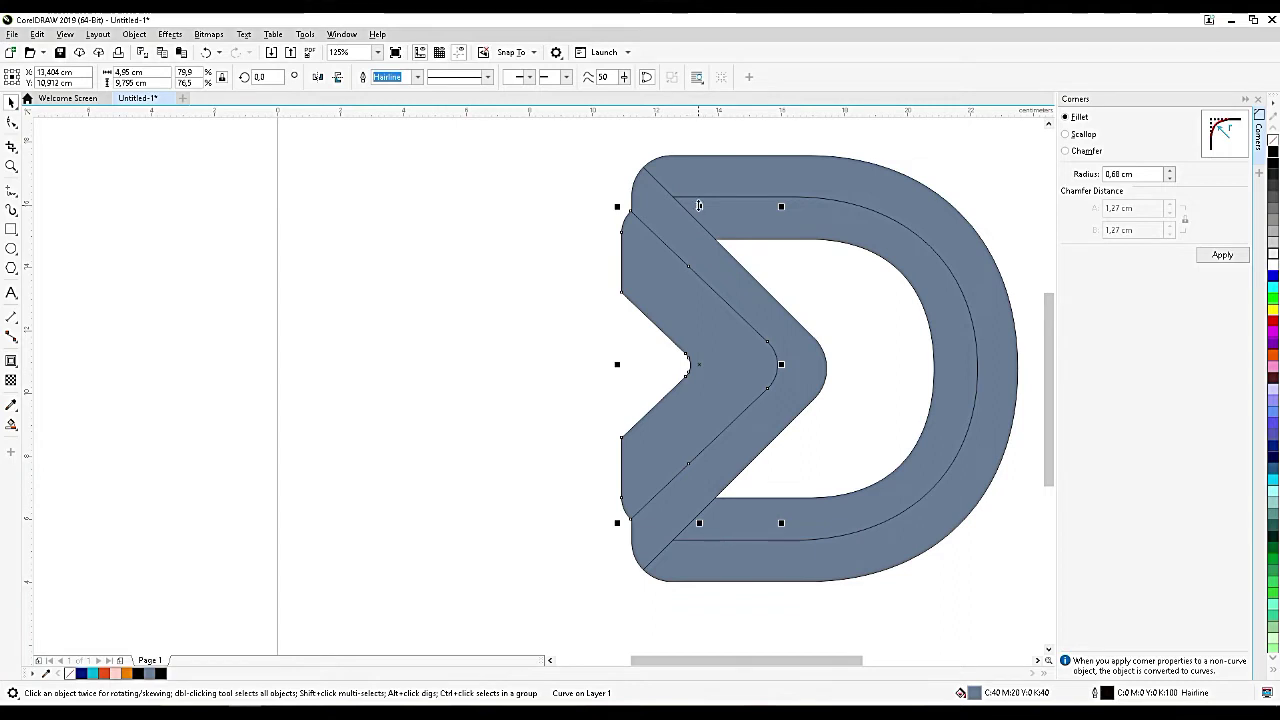
drag(699, 203, 699, 201)
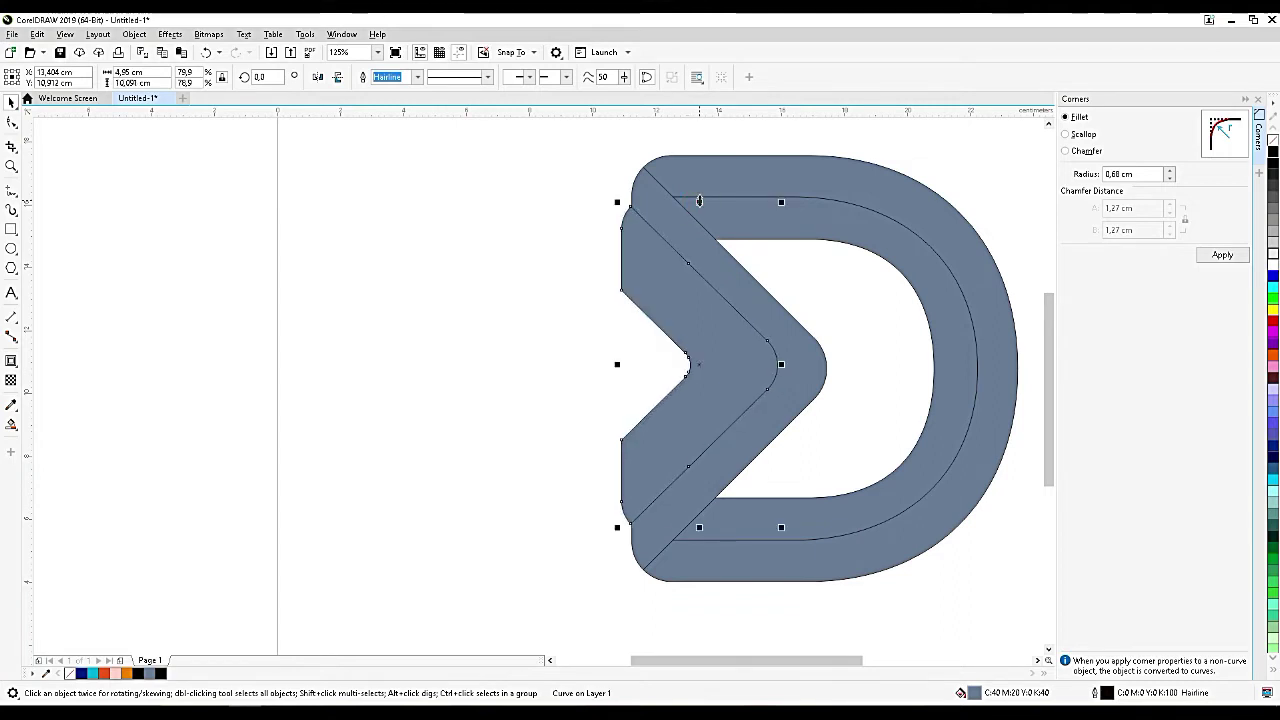
Move the arrow copy's upper inner corner node inward and break the outline open there.
key(F10)
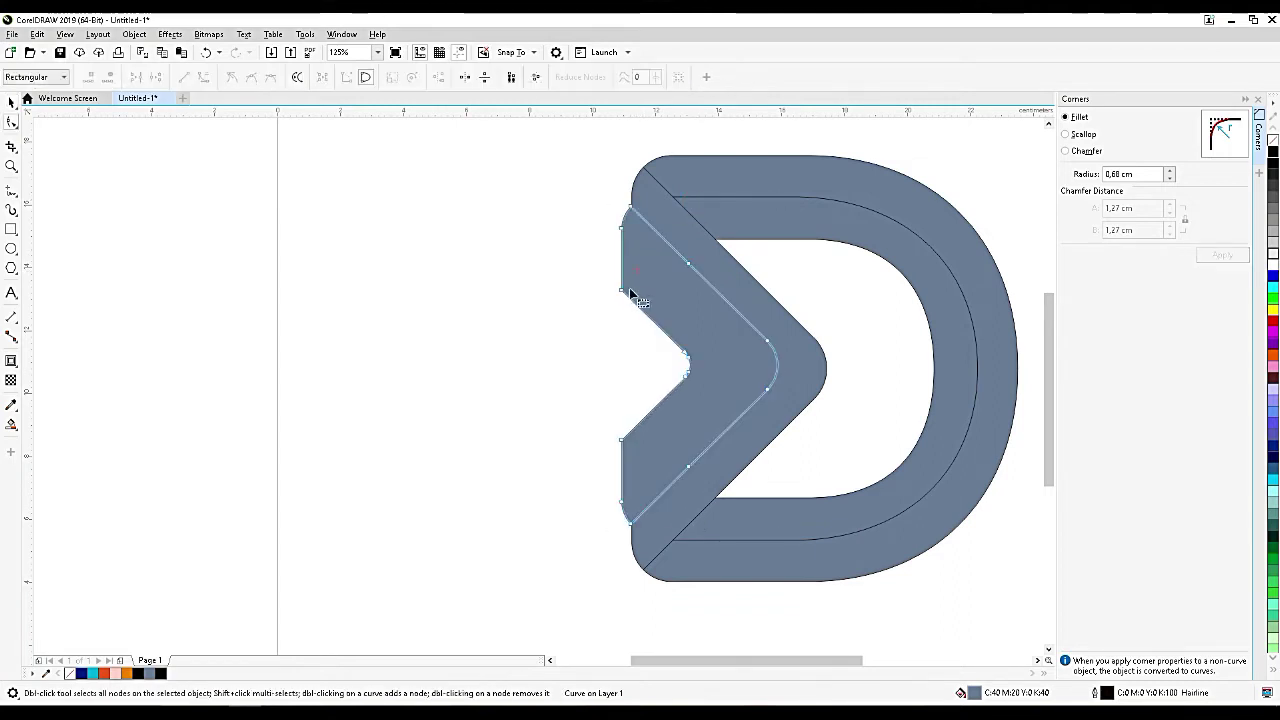
drag(621, 288, 656, 290)
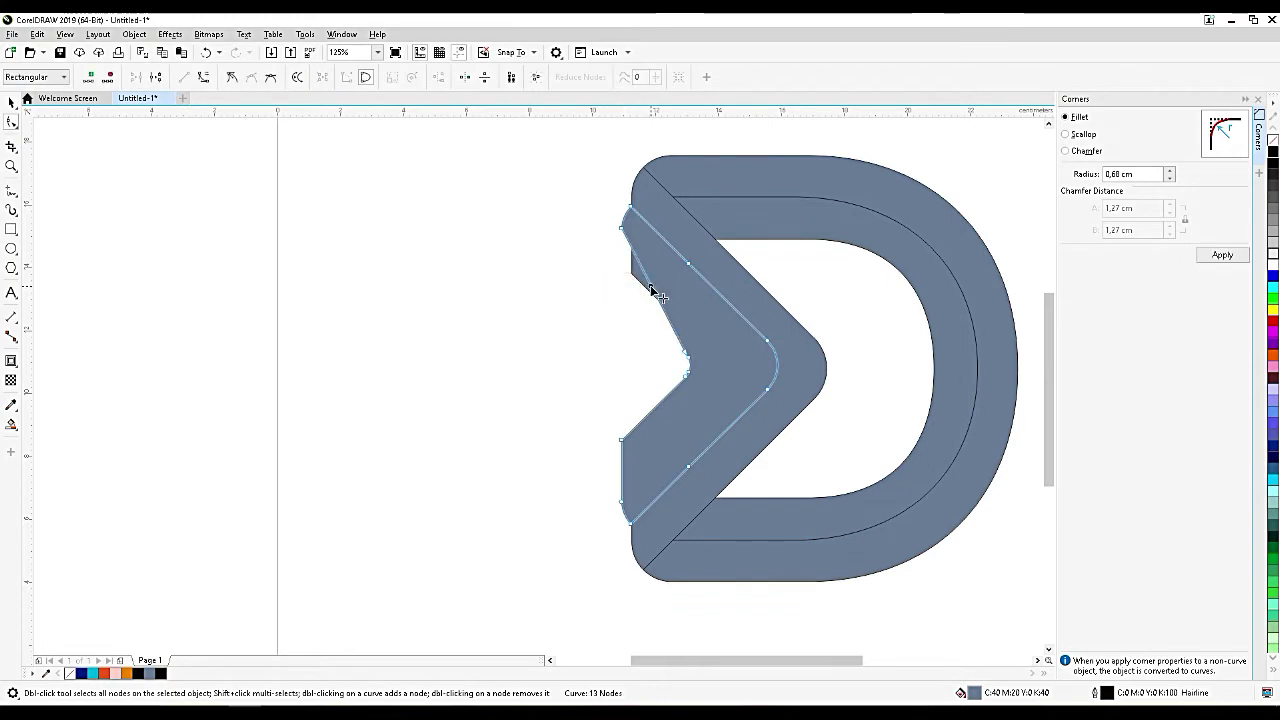
double_click(651, 286)
click(155, 76)
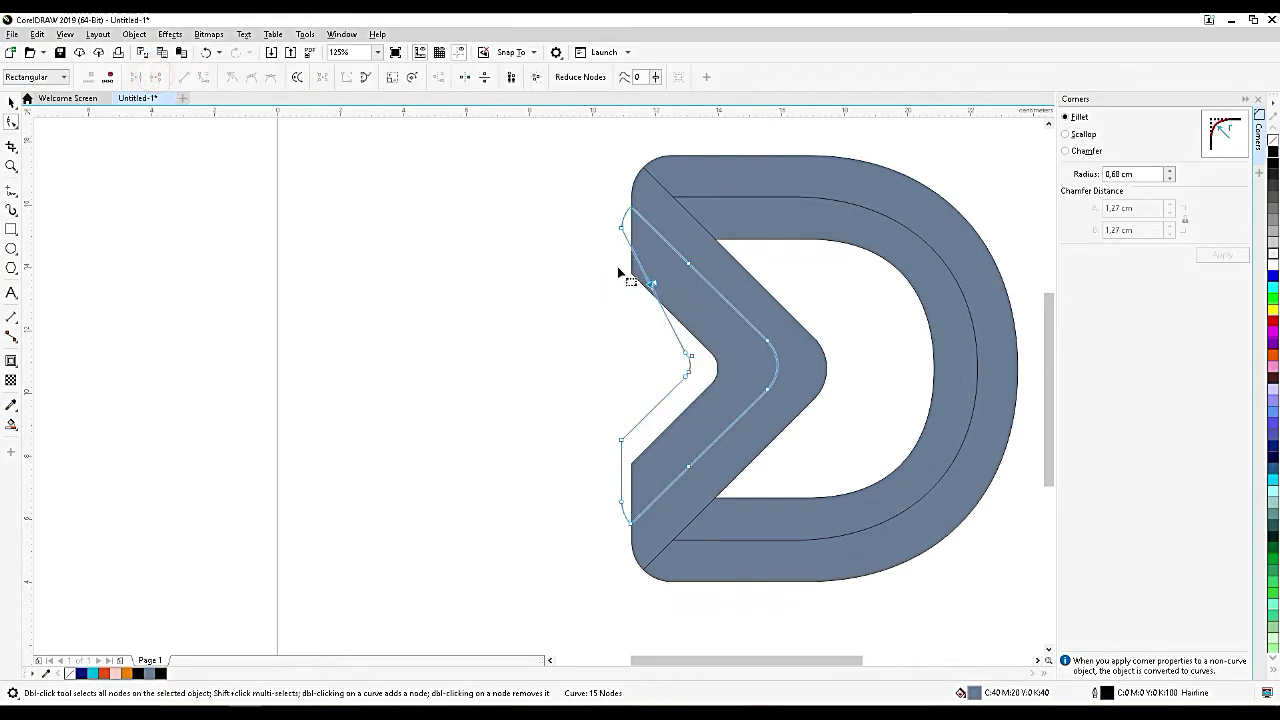
Delete the arrow copy's inner-edge and stem-end nodes so only its outer rounded V remains as an open line.
key(Delete)
drag(587, 393, 633, 514)
key(Delete)
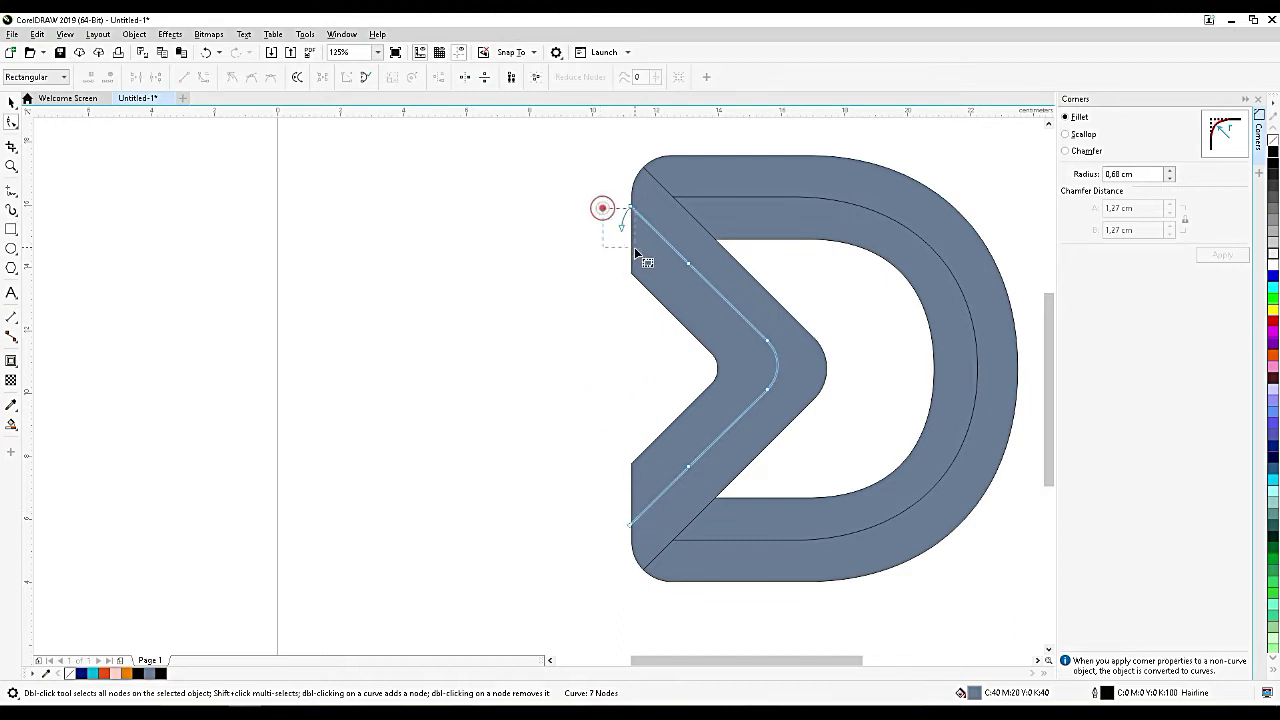
drag(634, 247, 636, 250)
key(Delete)
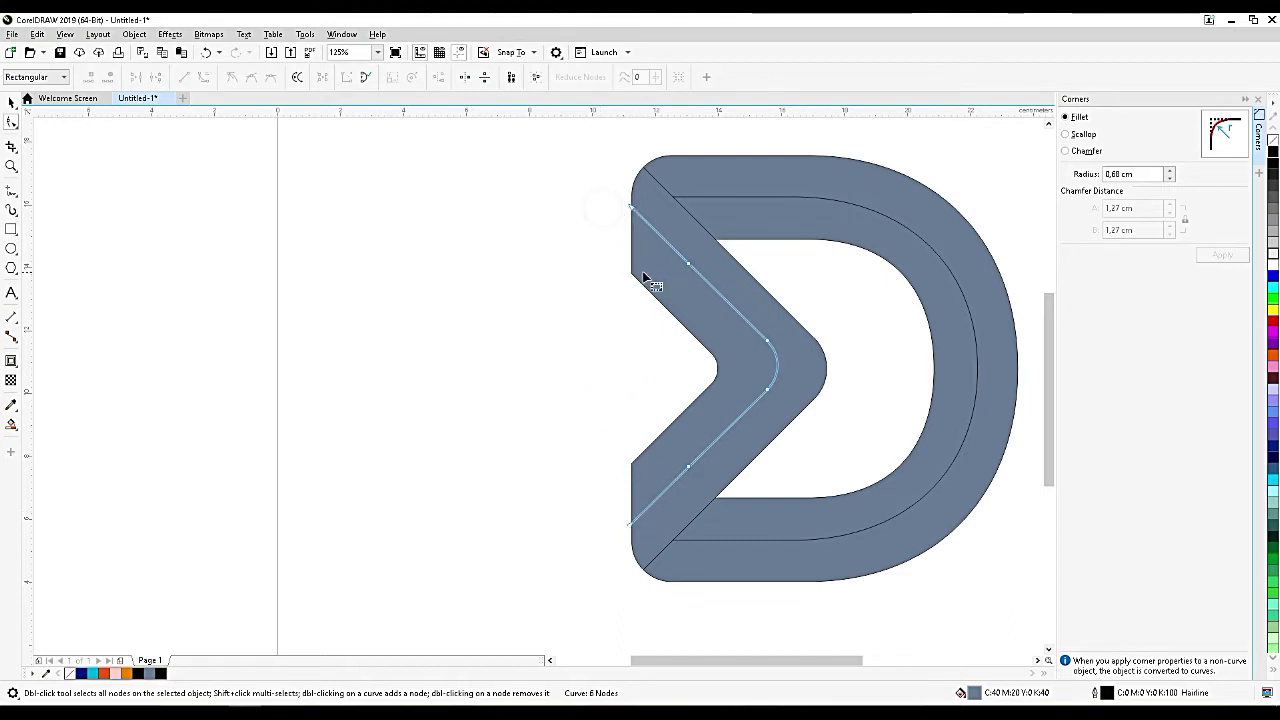
Resize the open V line to about 4.51 by 9.84 cm so it runs centrally along the arrow's arms.
click(12, 103)
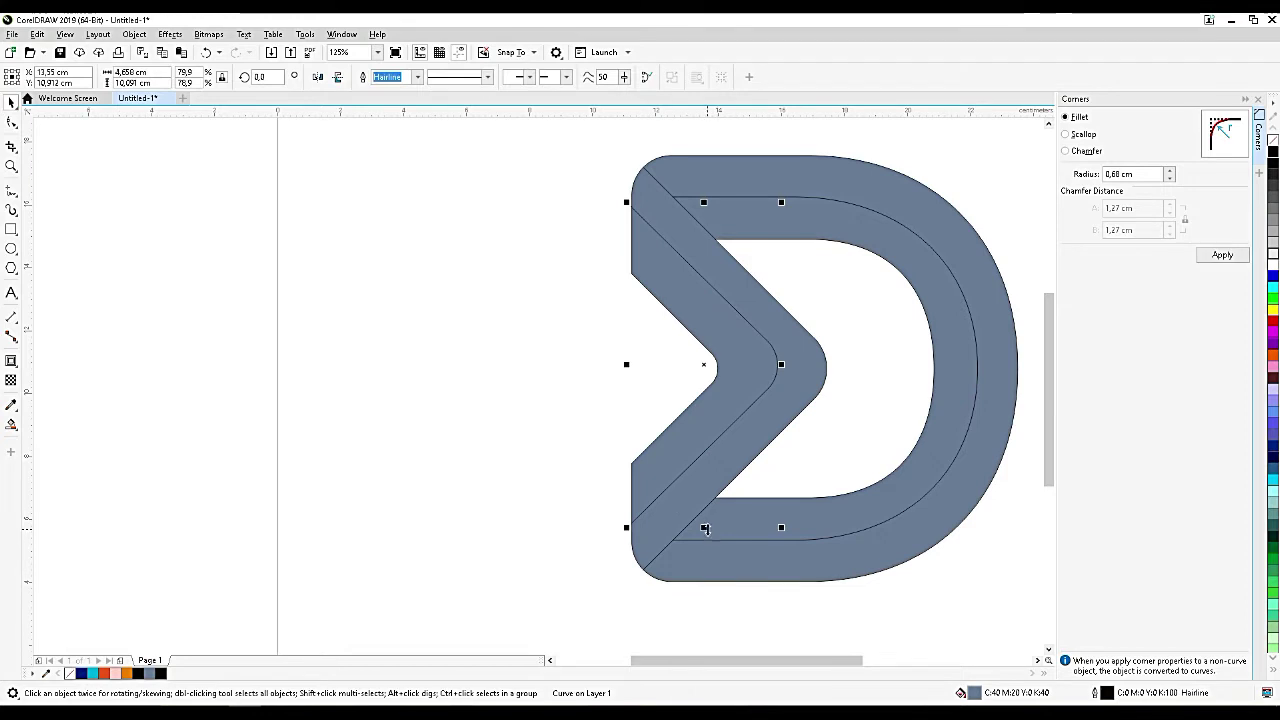
drag(705, 528, 706, 526)
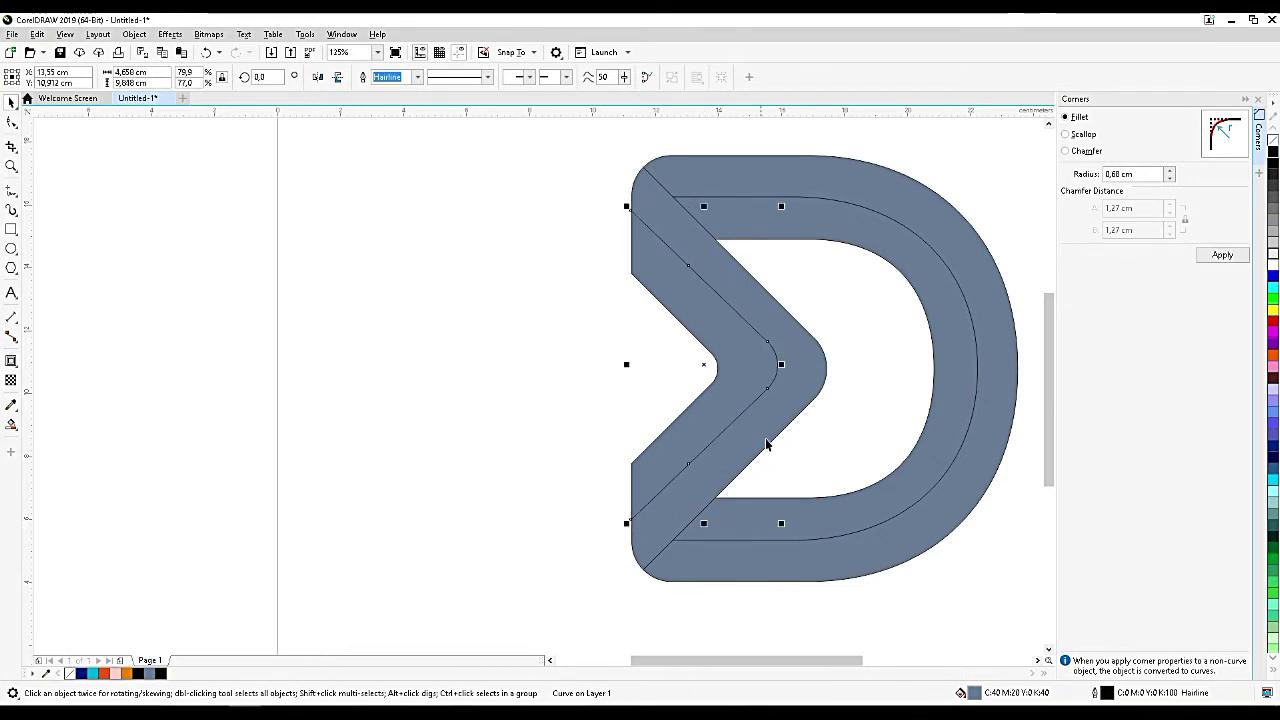
drag(781, 364, 777, 364)
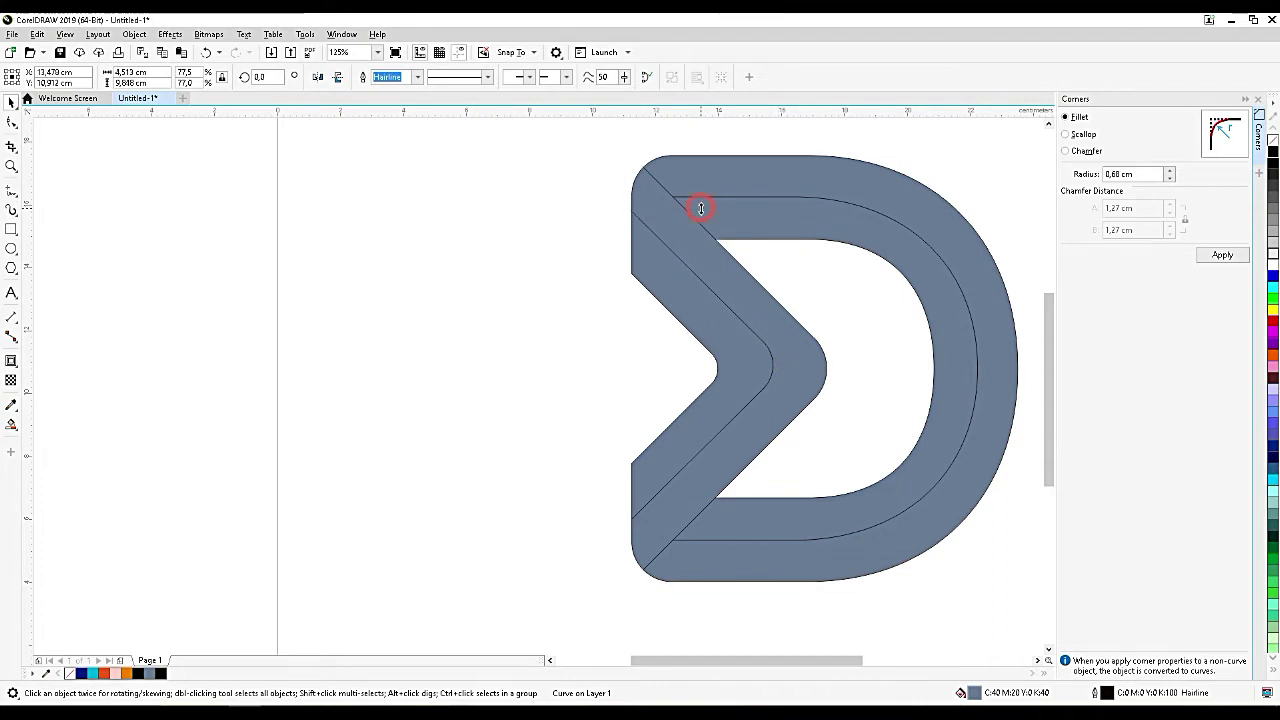
drag(701, 208, 701, 211)
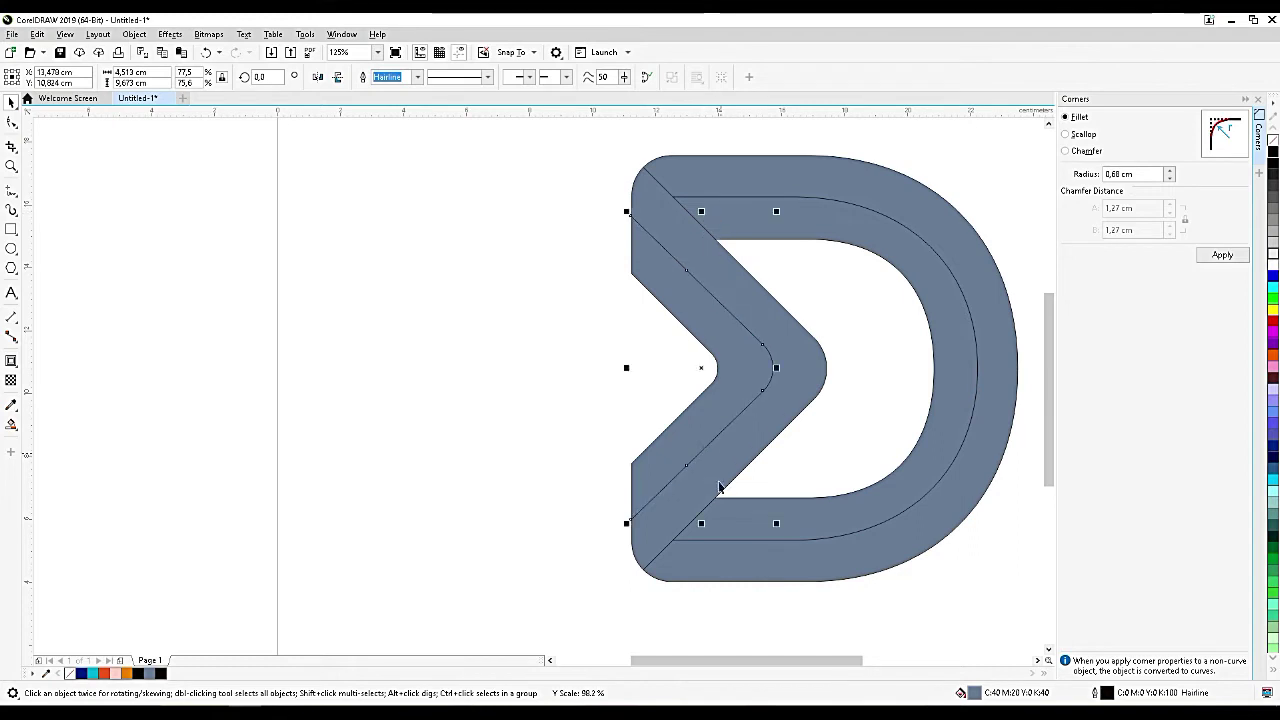
drag(703, 524, 704, 532)
Shift the V line slightly right so its upper end meets the arrow's left edge.
click(569, 357)
scroll(632, 215, up, 3)
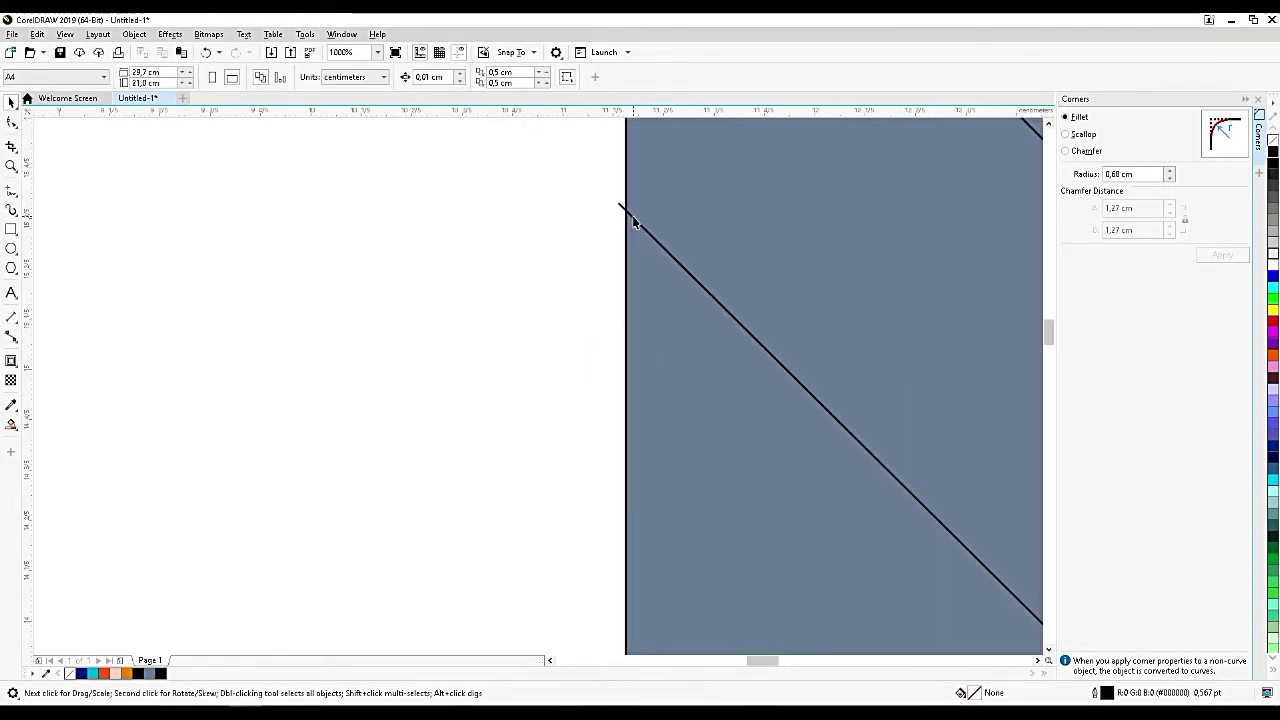
scroll(632, 215, up, 3)
click(625, 215)
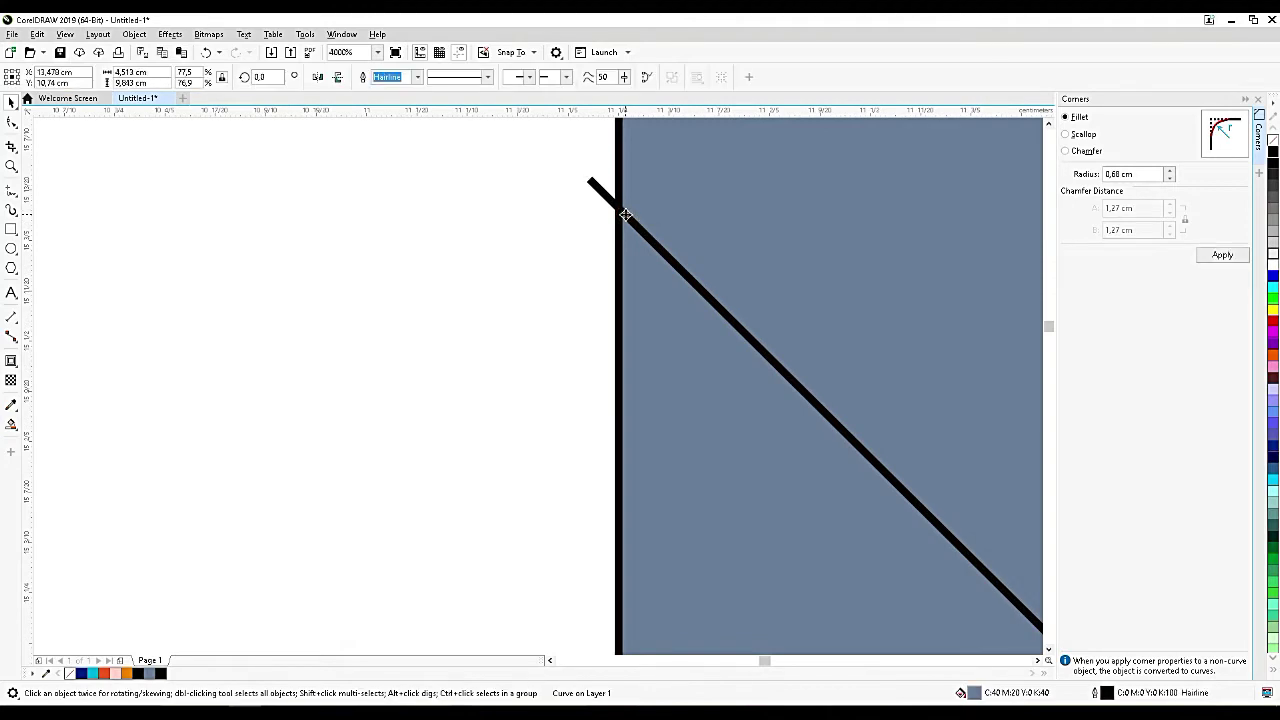
drag(625, 215, 652, 222)
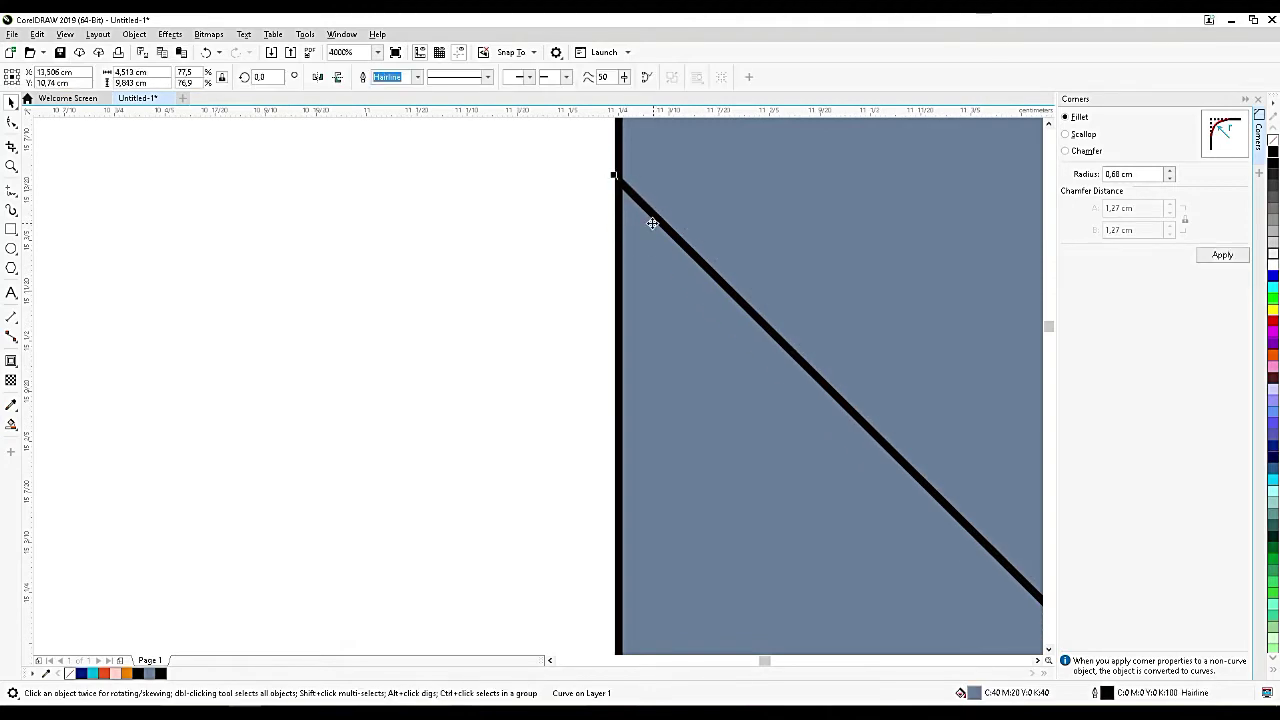
scroll(652, 222, down, 10)
click(564, 324)
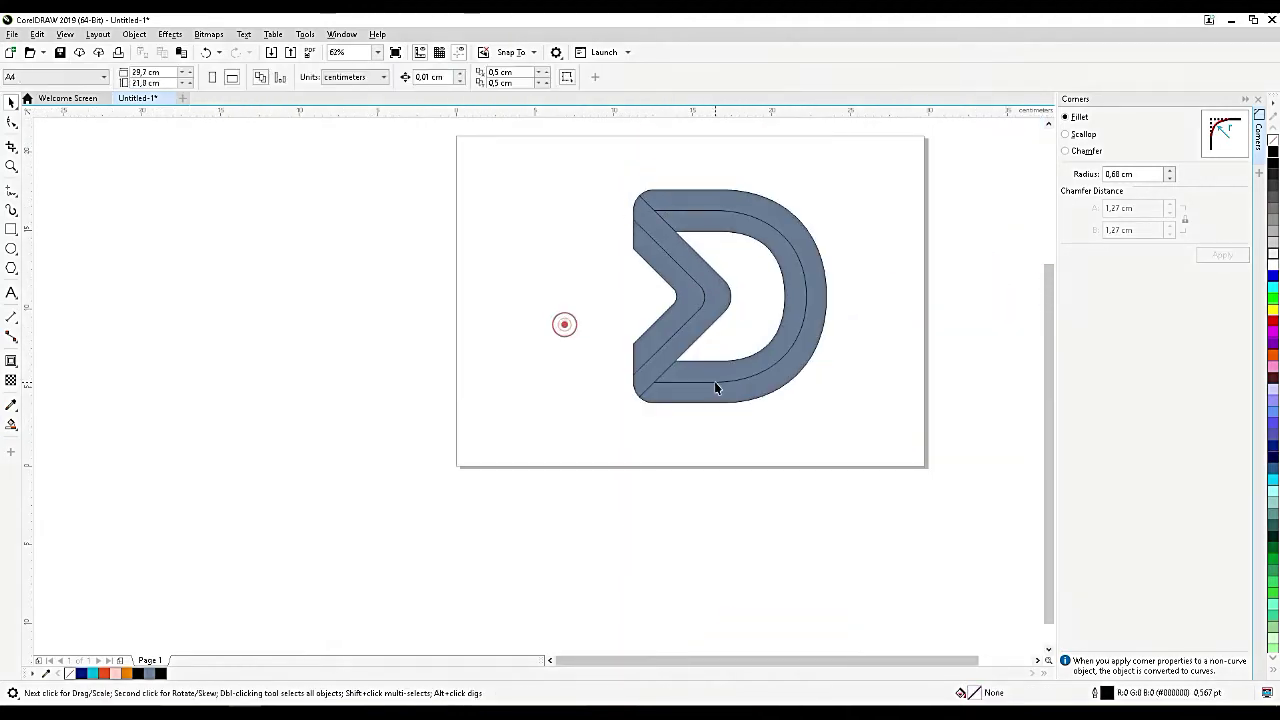
Cut the arrow shape together with its V line out of the drawing.
scroll(694, 374, up, 1)
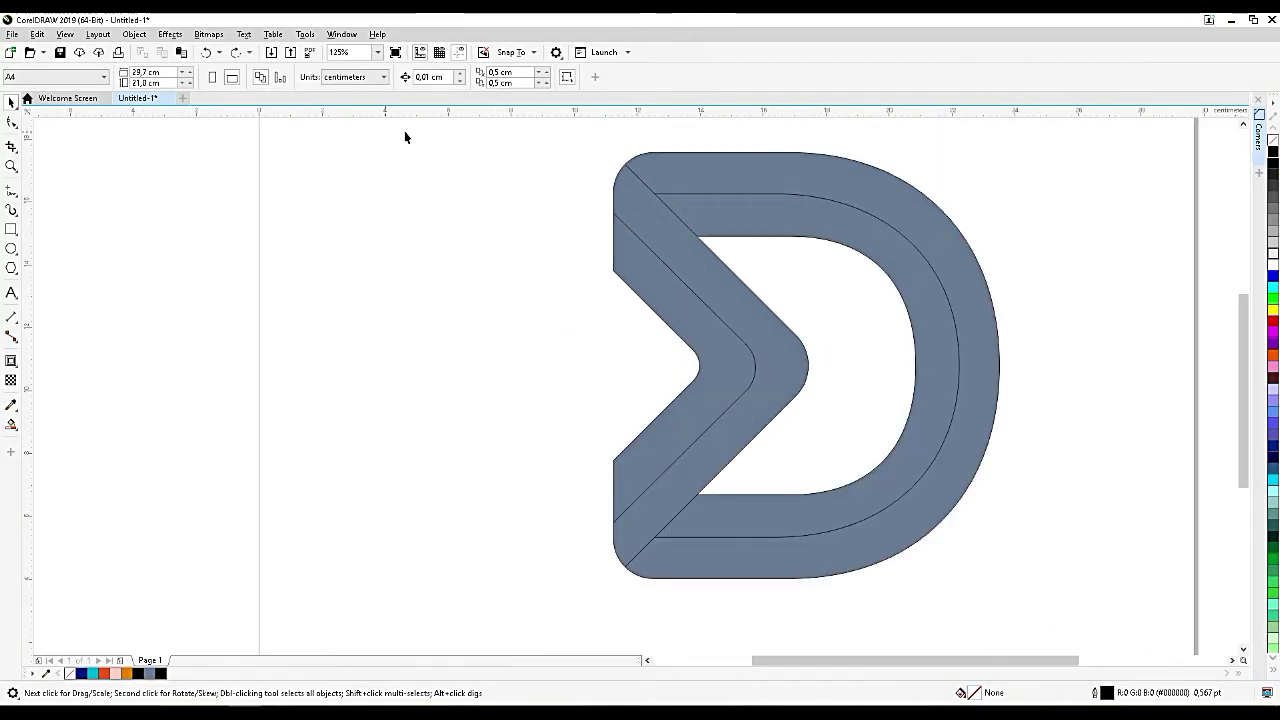
drag(393, 131, 819, 612)
key(ctrl+x)
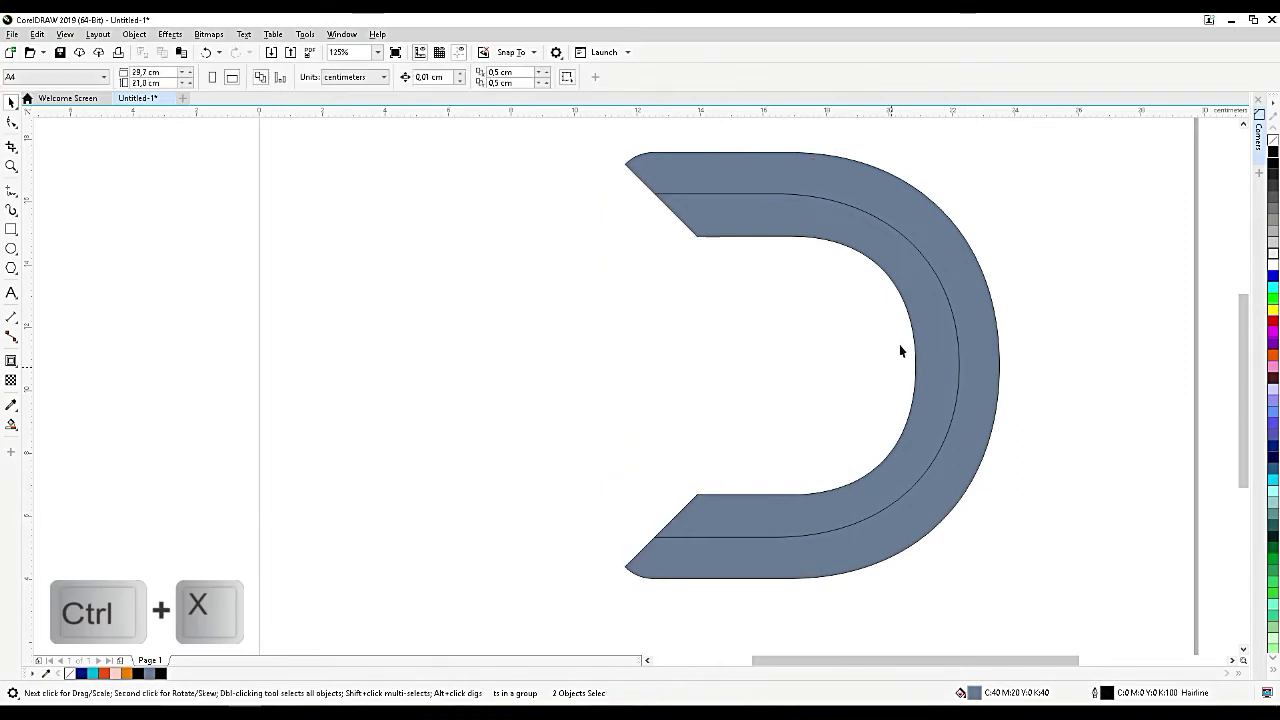
Move the lower end node of the body's centre line slightly so it meets the slanted cut edge.
click(920, 304)
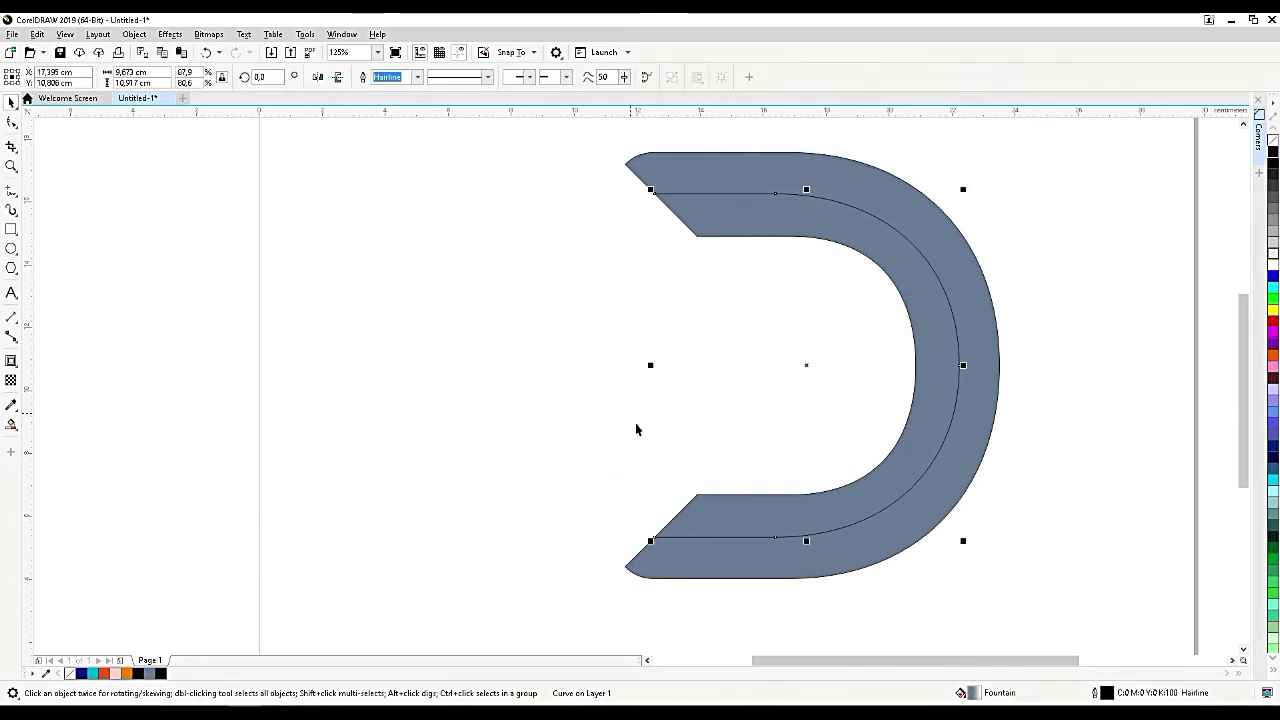
scroll(675, 565, up, 9)
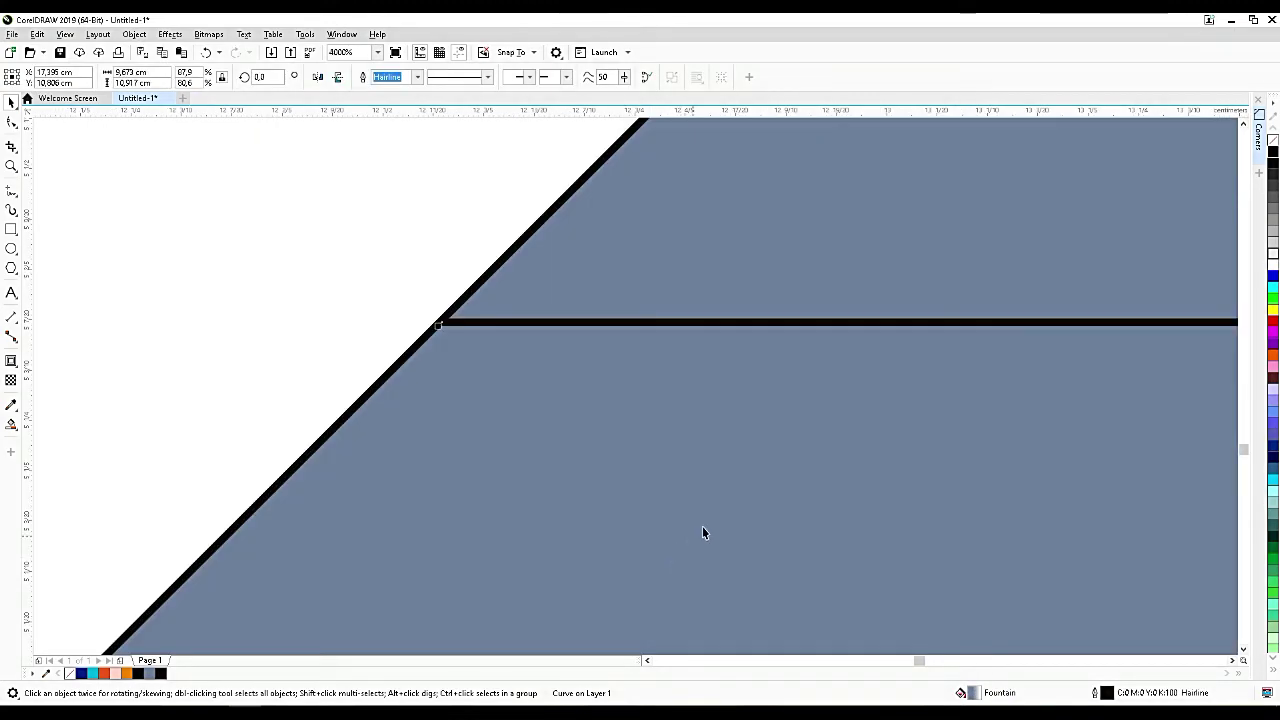
scroll(724, 458, down, 9)
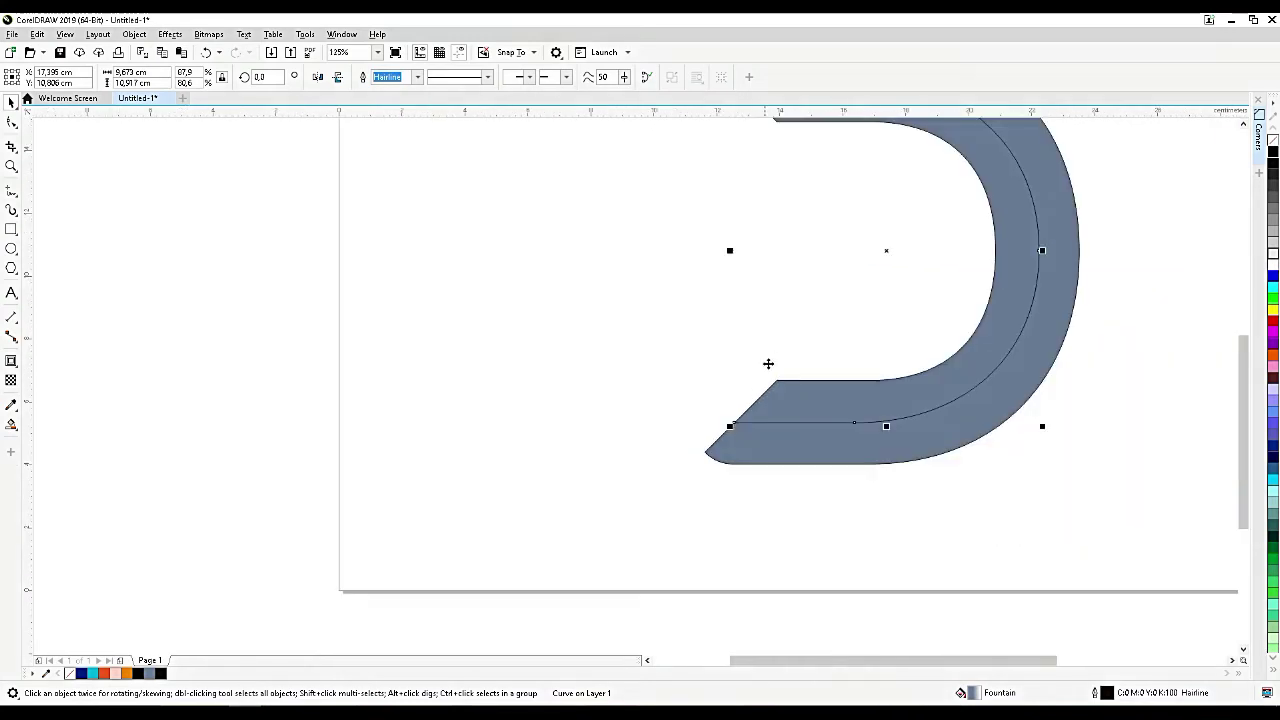
scroll(773, 423, up, 4)
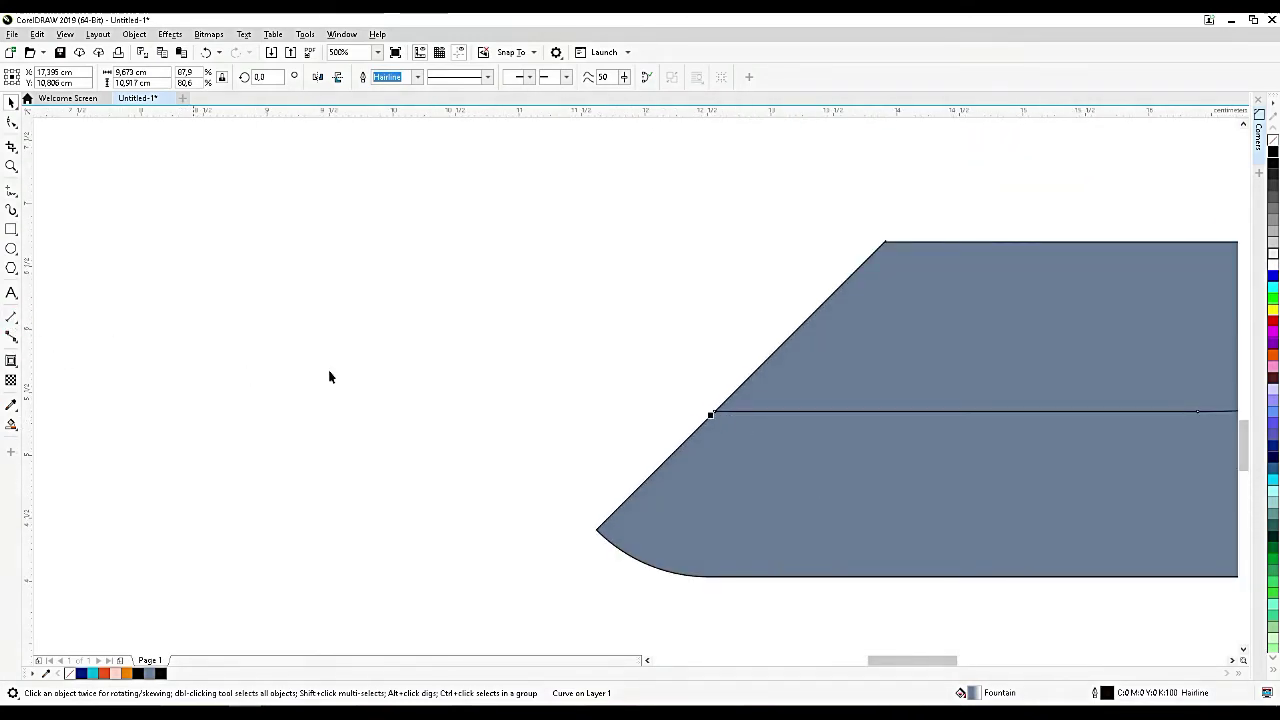
scroll(733, 407, up, 6)
double_click(692, 420)
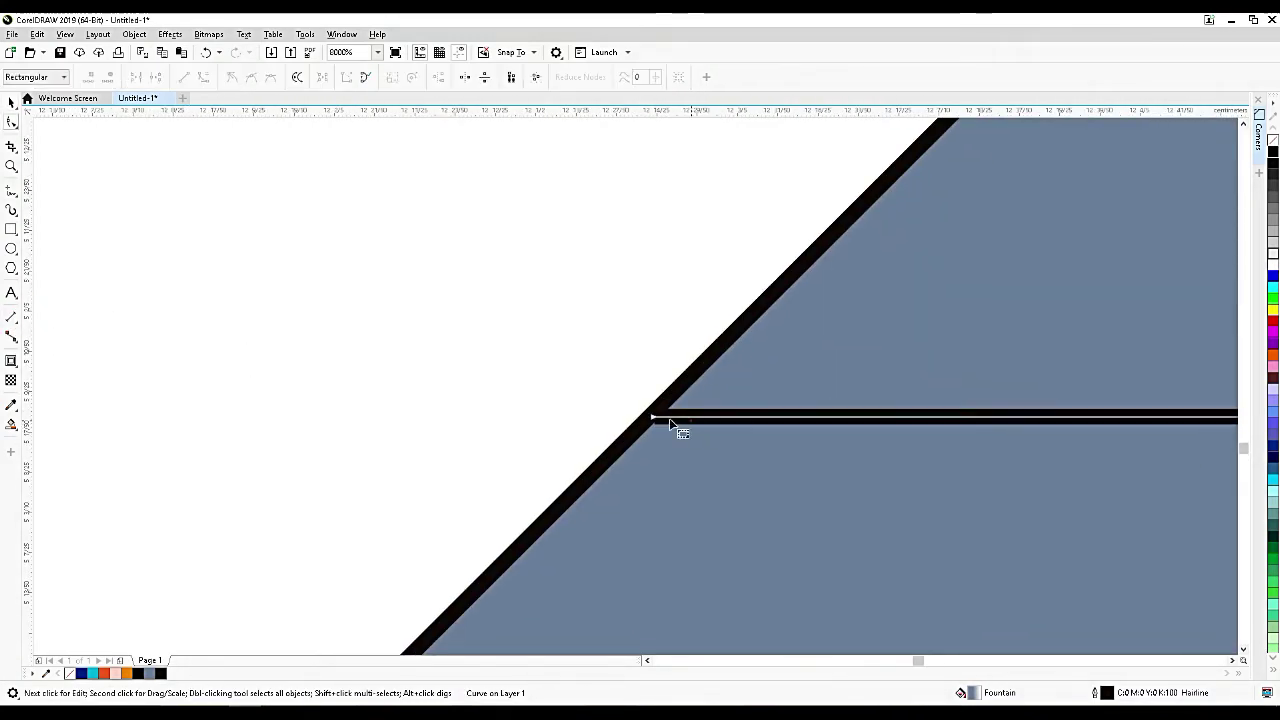
drag(653, 416, 652, 412)
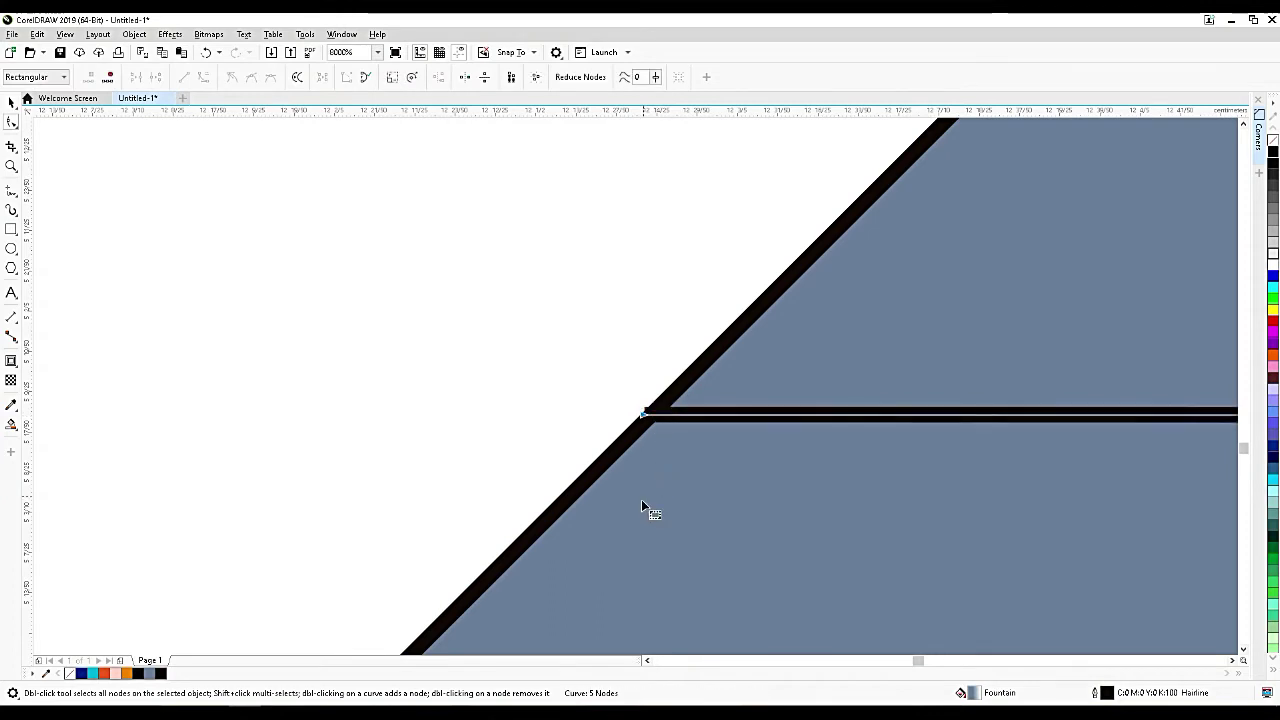
Shift the upper end node of the body's centre line slightly left to reach the body's slanted edge.
scroll(645, 505, down, 5)
scroll(648, 513, down, 8)
scroll(649, 346, up, 6)
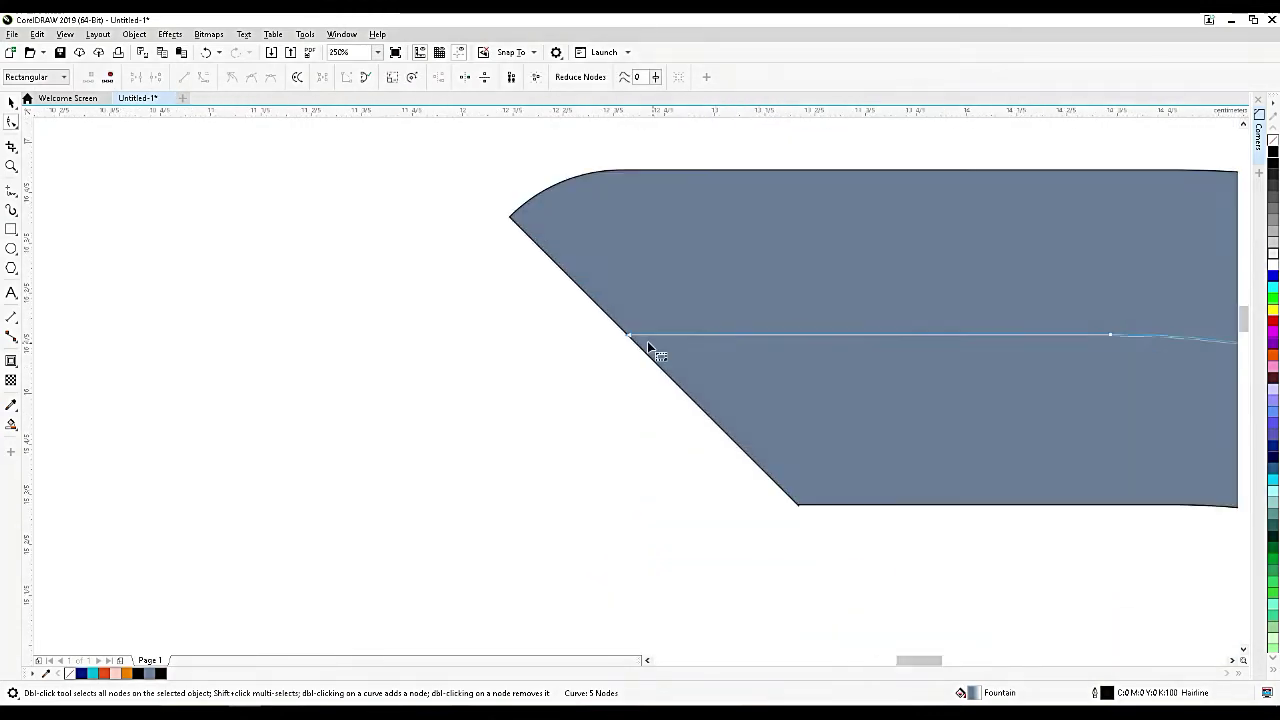
scroll(610, 331, up, 2)
drag(553, 328, 544, 328)
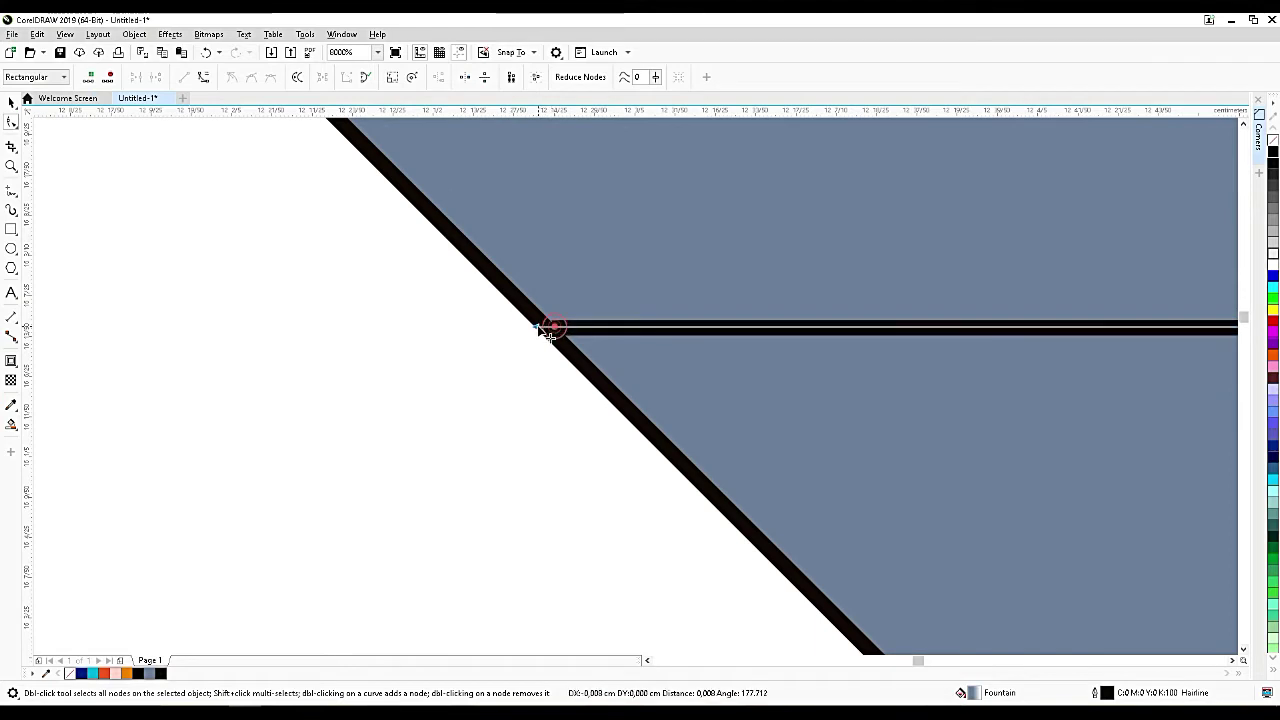
Smart Fill the body's outer half, bounded by the centre line, as a separate grey-blue shape.
scroll(651, 373, down, 8)
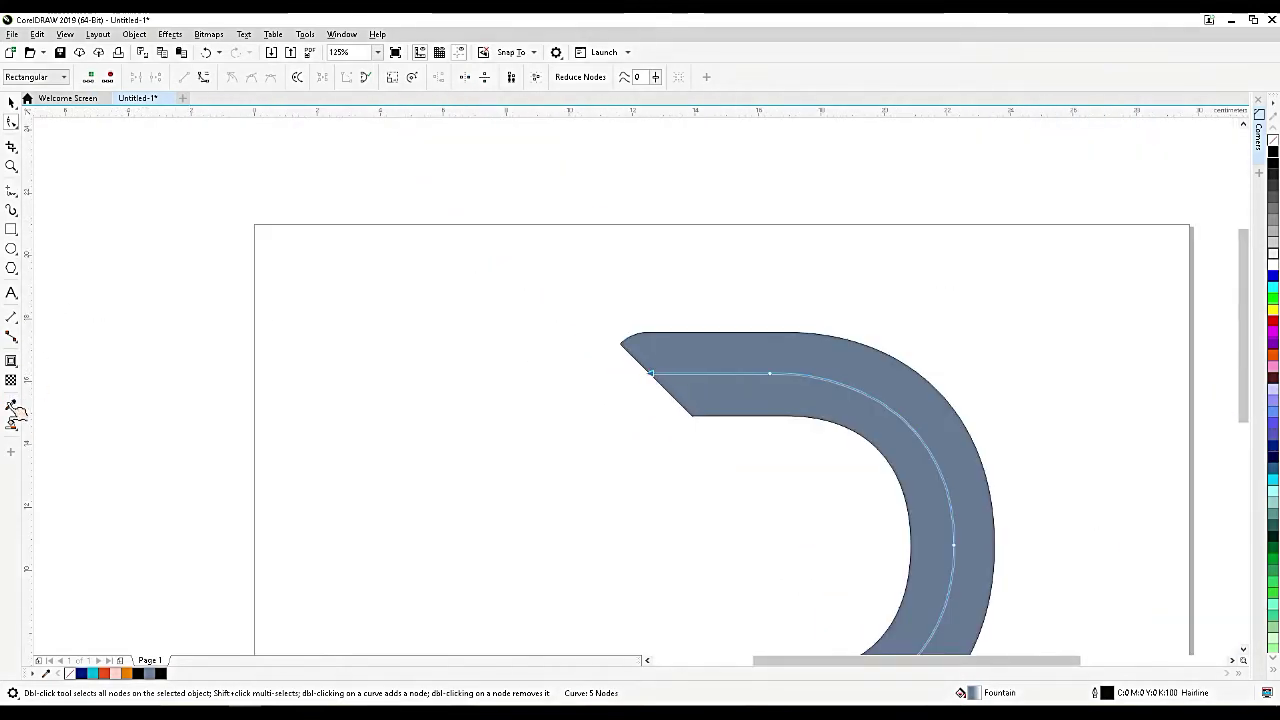
click(12, 424)
click(826, 409)
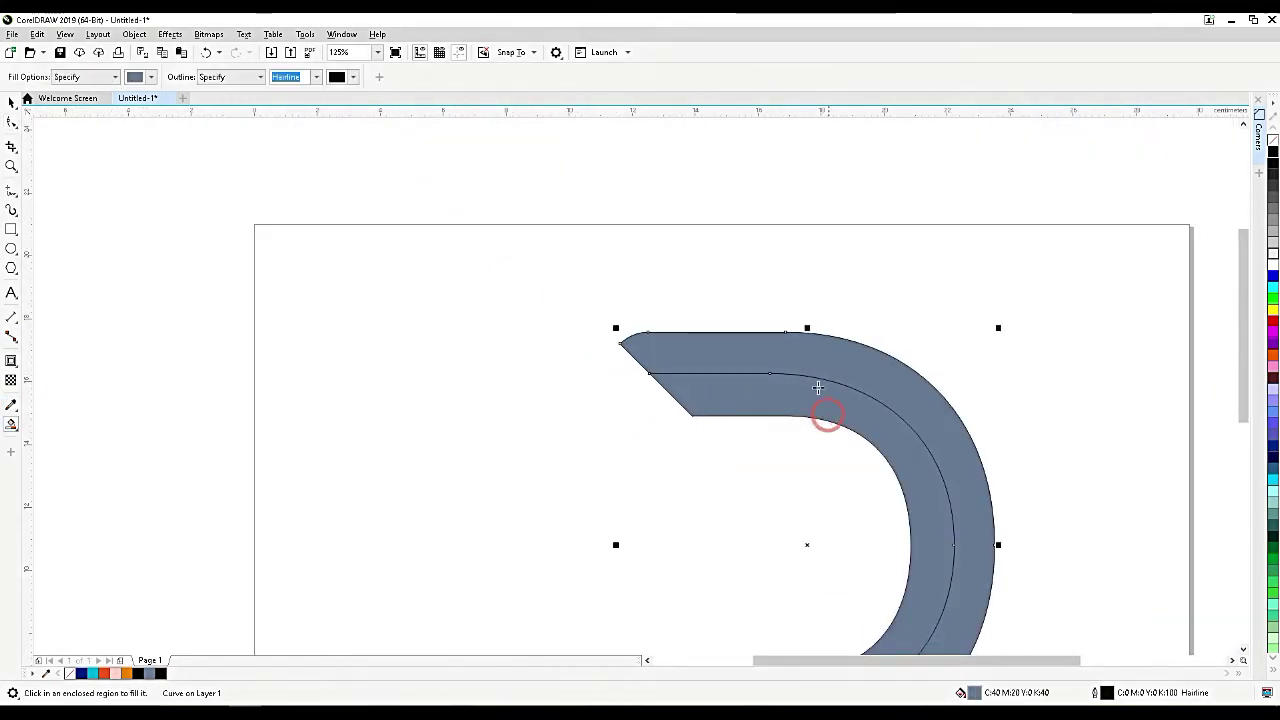
Fill the original curved body solid red beneath the grey-blue outer band, and deselect.
key(space)
click(790, 414)
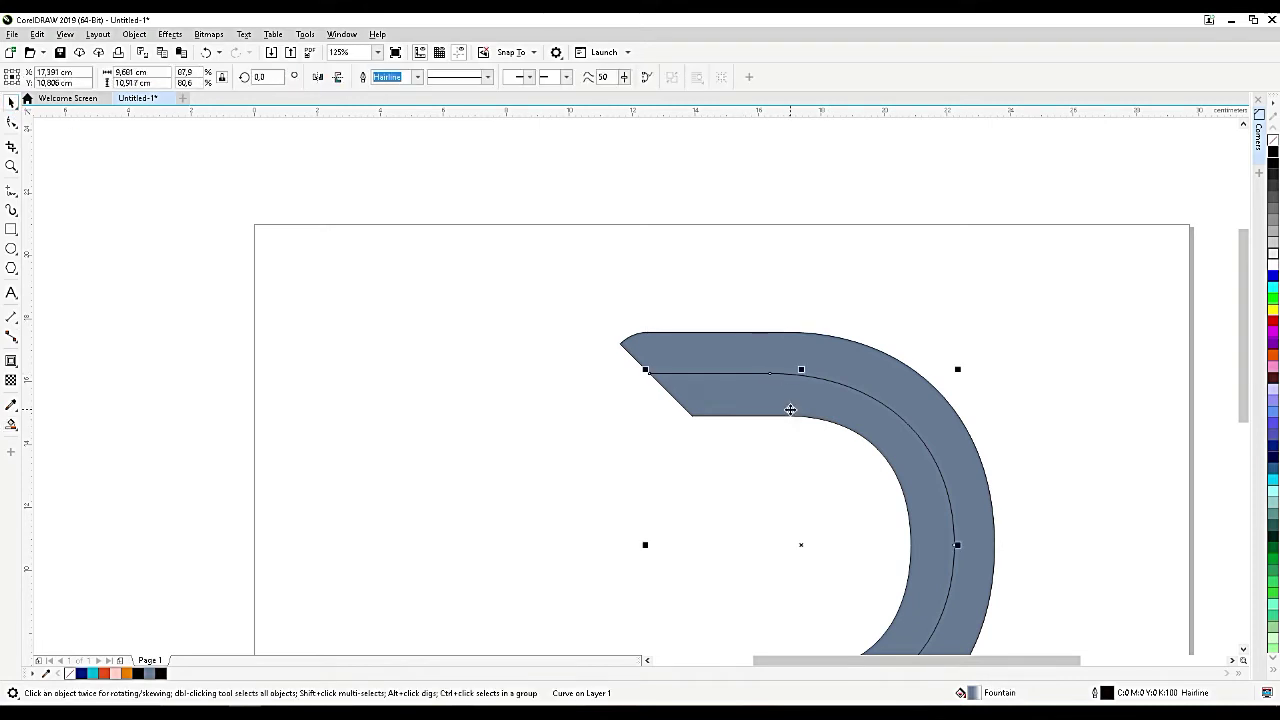
click(1273, 321)
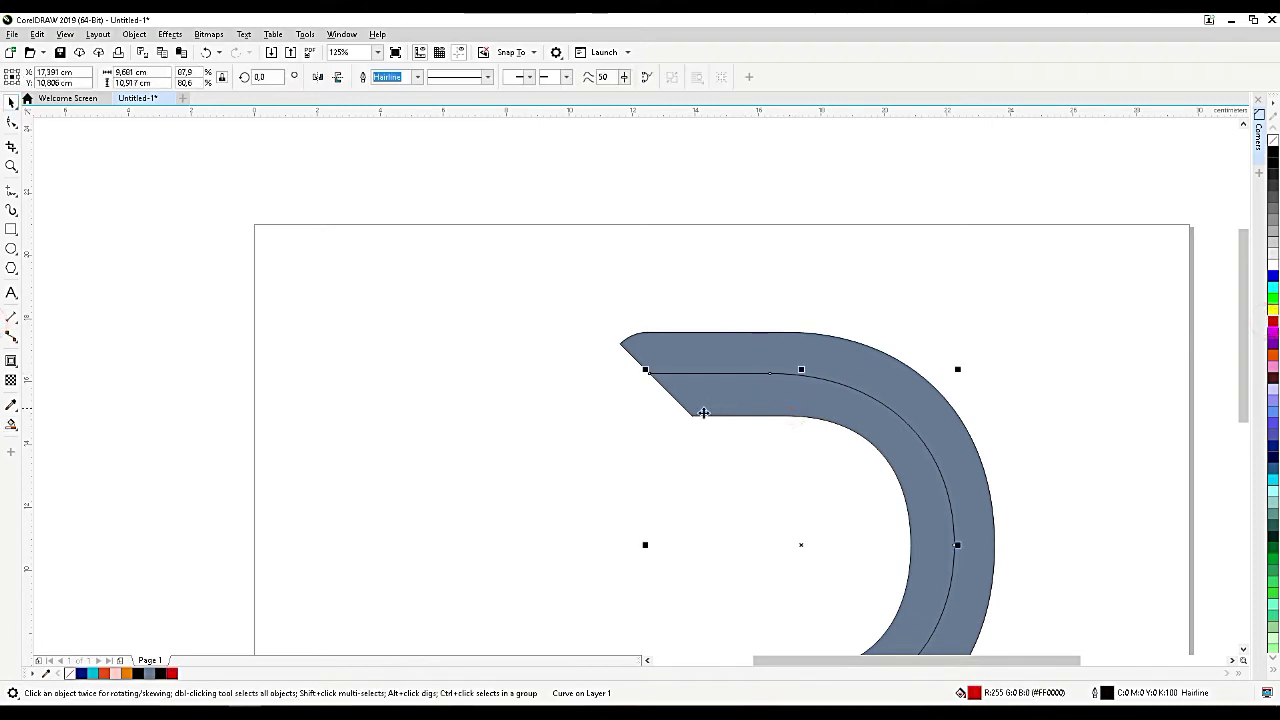
click(697, 418)
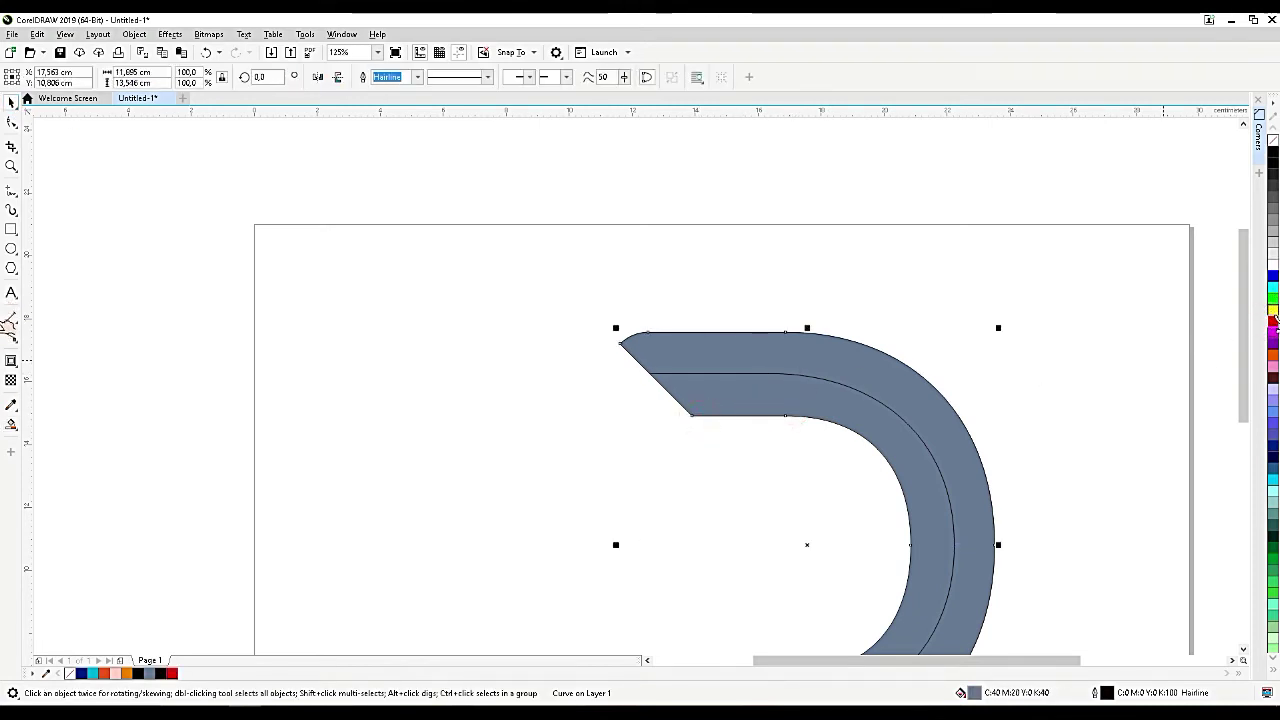
key(shift+Page_Down)
scroll(814, 200, down, 4)
click(911, 297)
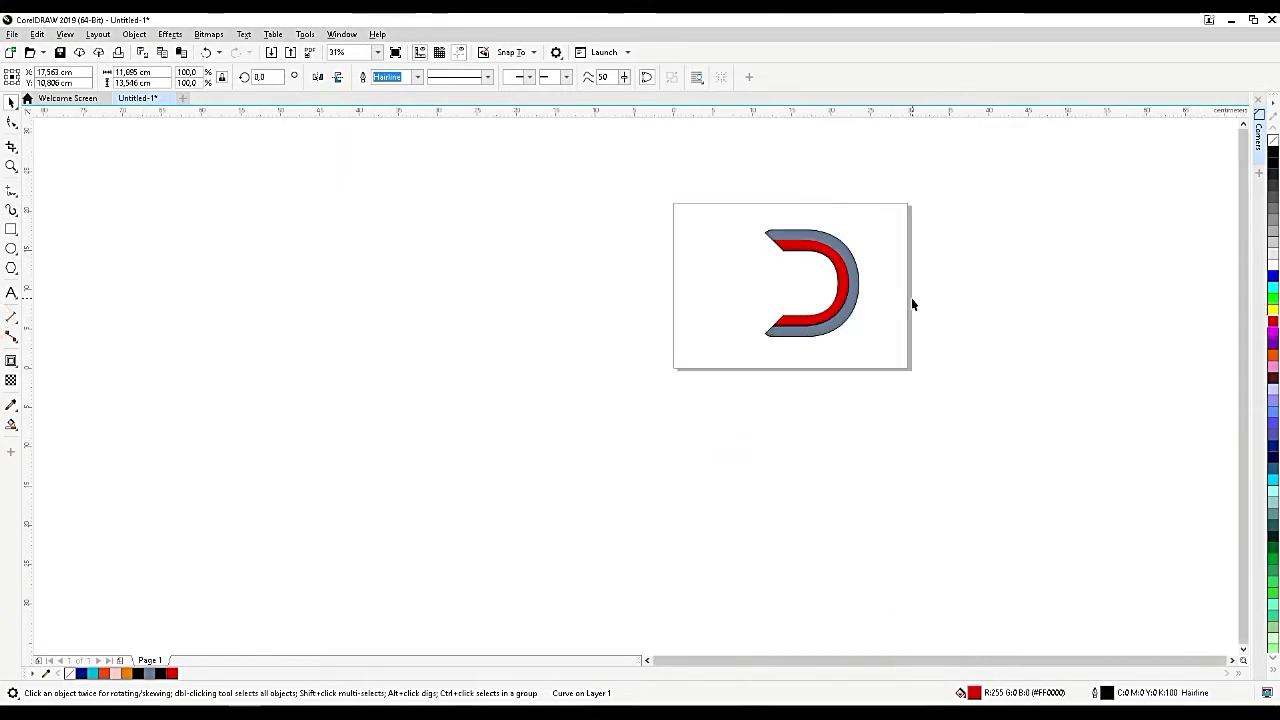
Paste the cut arrow and its V line back into the drawing and select the V line.
scroll(815, 219, up, 2)
key(ctrl+v)
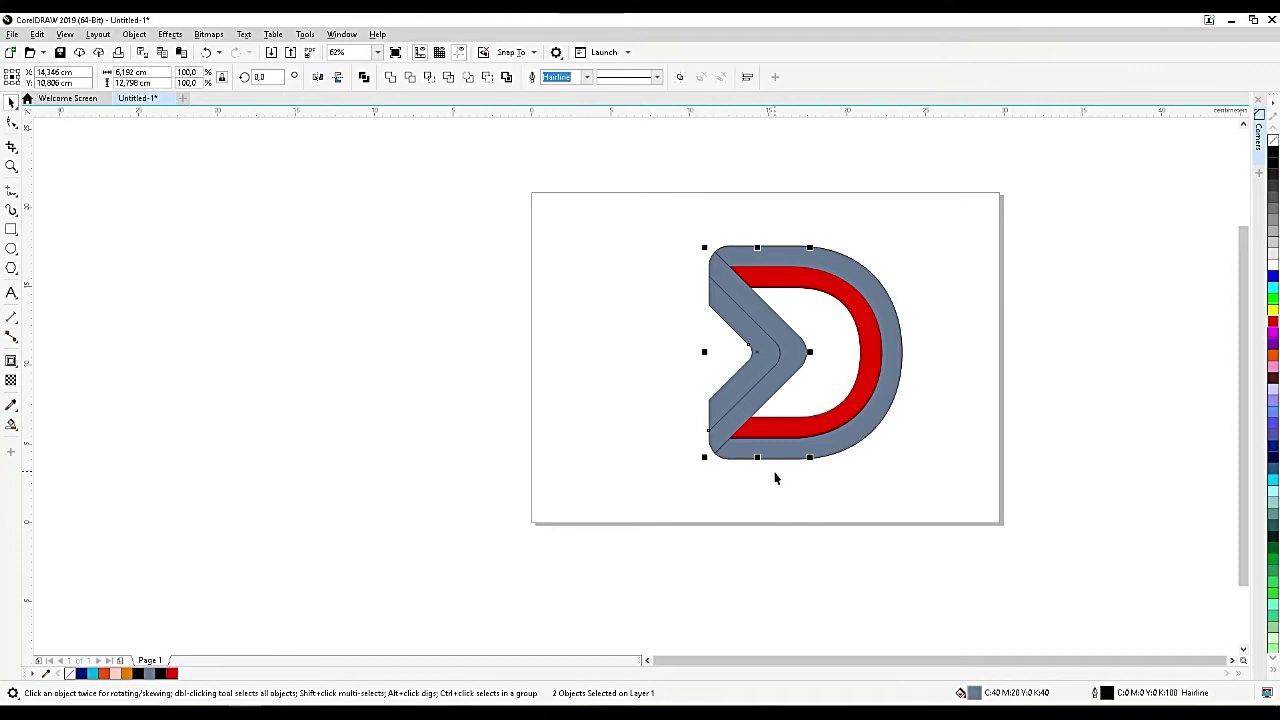
click(749, 371)
Try to Smart Fill the arrow's inner band at its lower end, then undo the fill.
scroll(745, 371, up, 4)
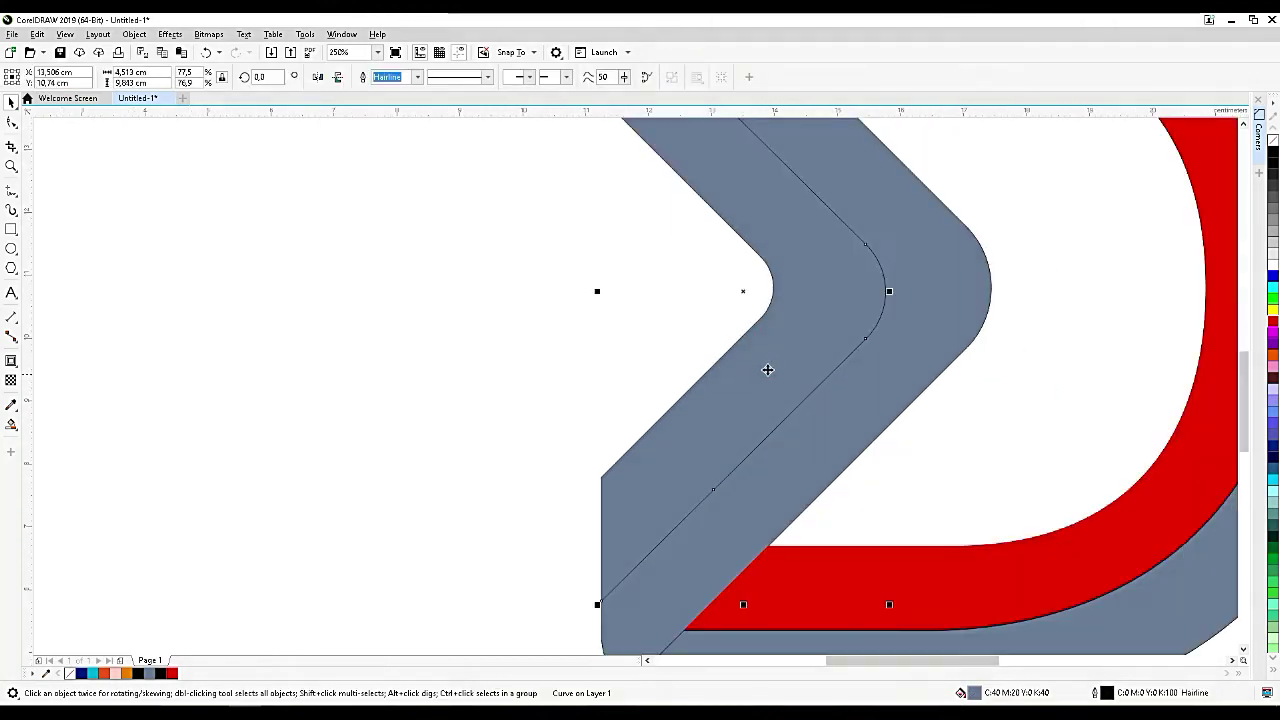
click(11, 424)
click(627, 506)
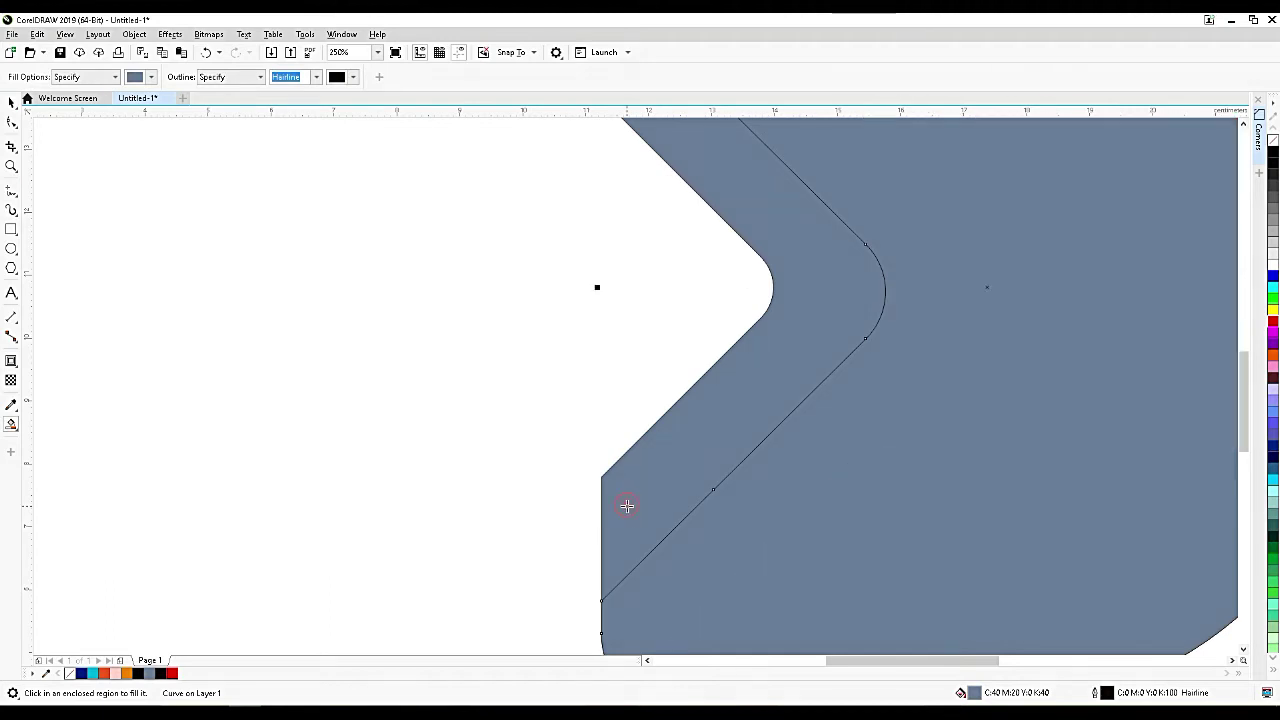
key(ctrl+z)
click(12, 101)
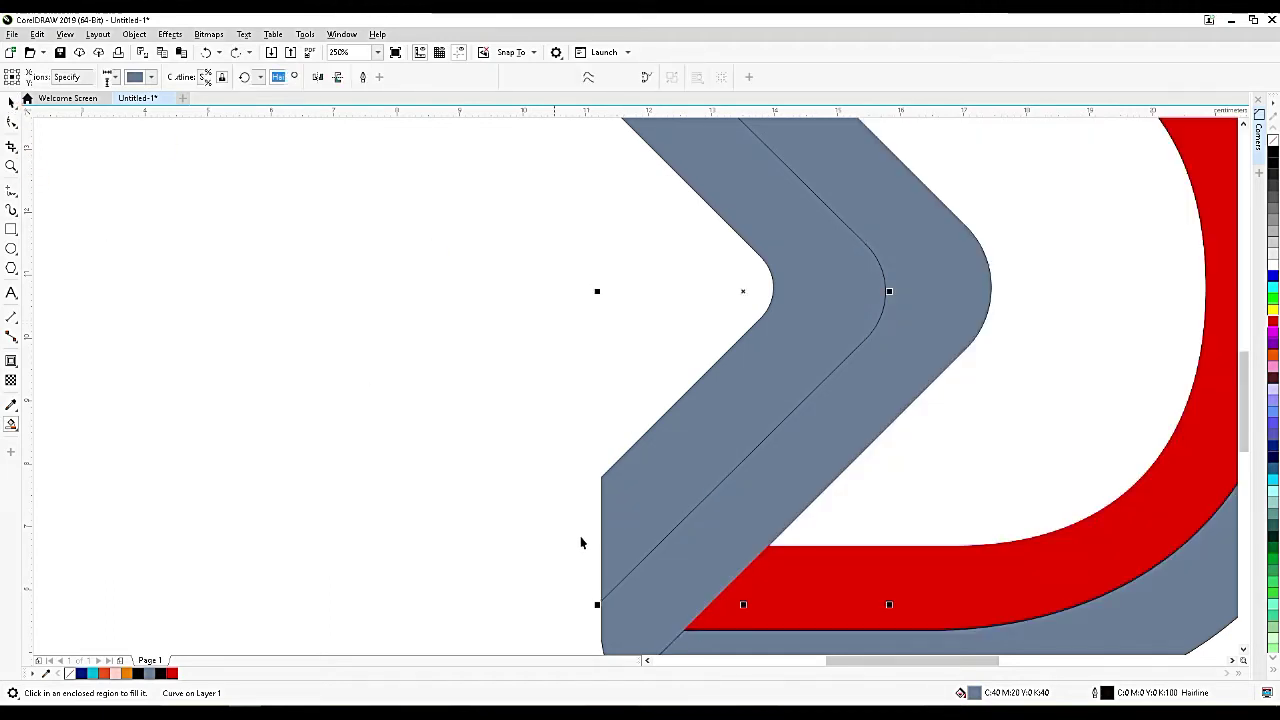
Check the V line's lower end and pull its upper end node slightly outward onto the arrow's left edge.
scroll(610, 618, up, 5)
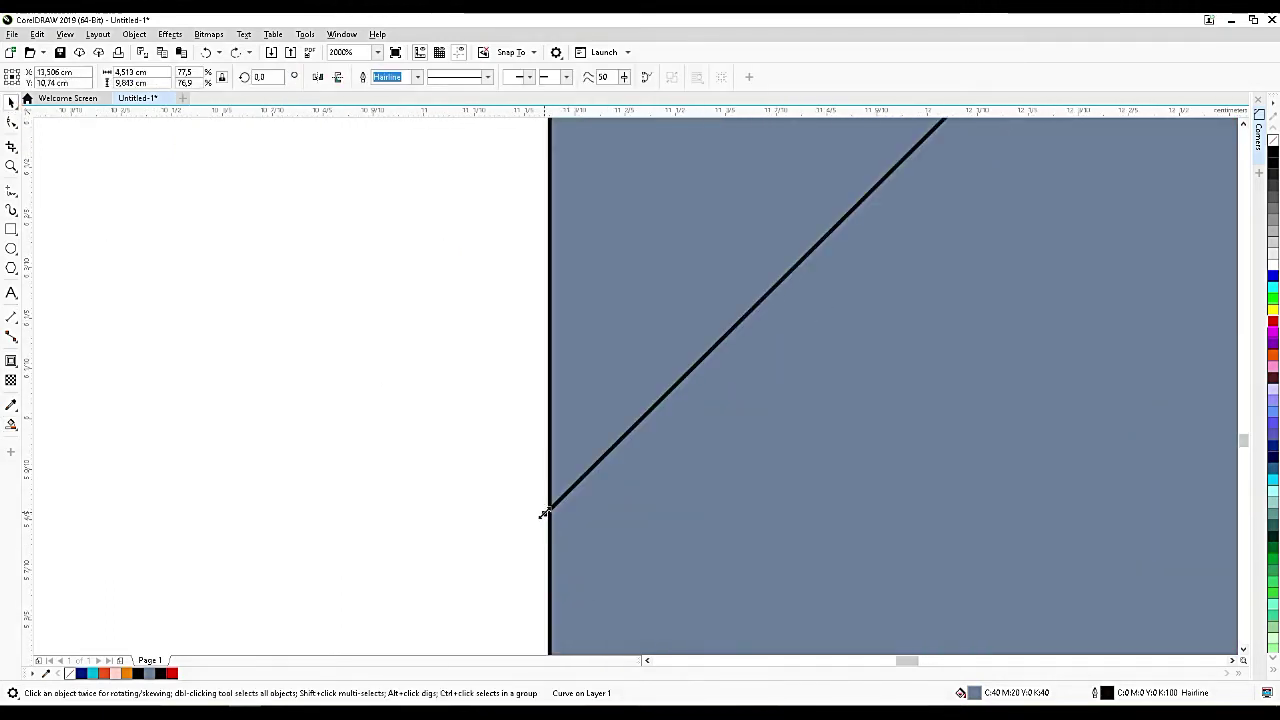
scroll(544, 513, up, 5)
key(F10)
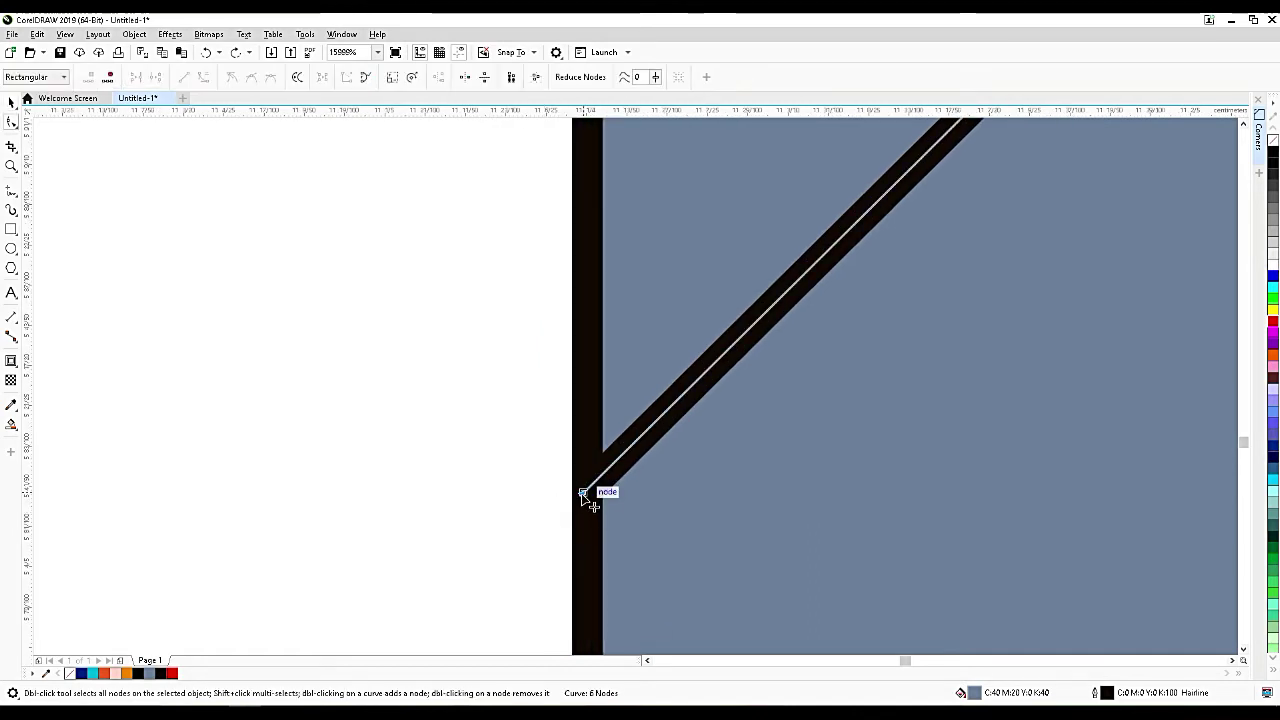
scroll(590, 575, down, 10)
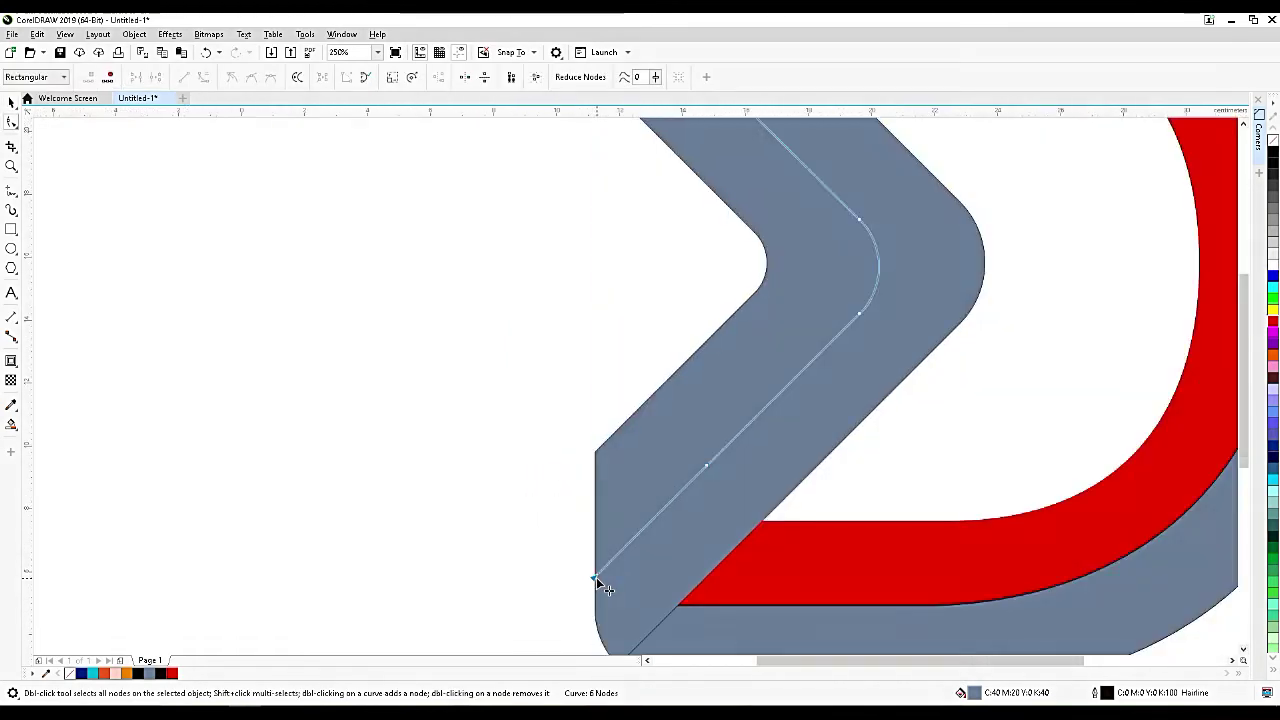
scroll(600, 580, down, 2)
scroll(600, 450, up, 9)
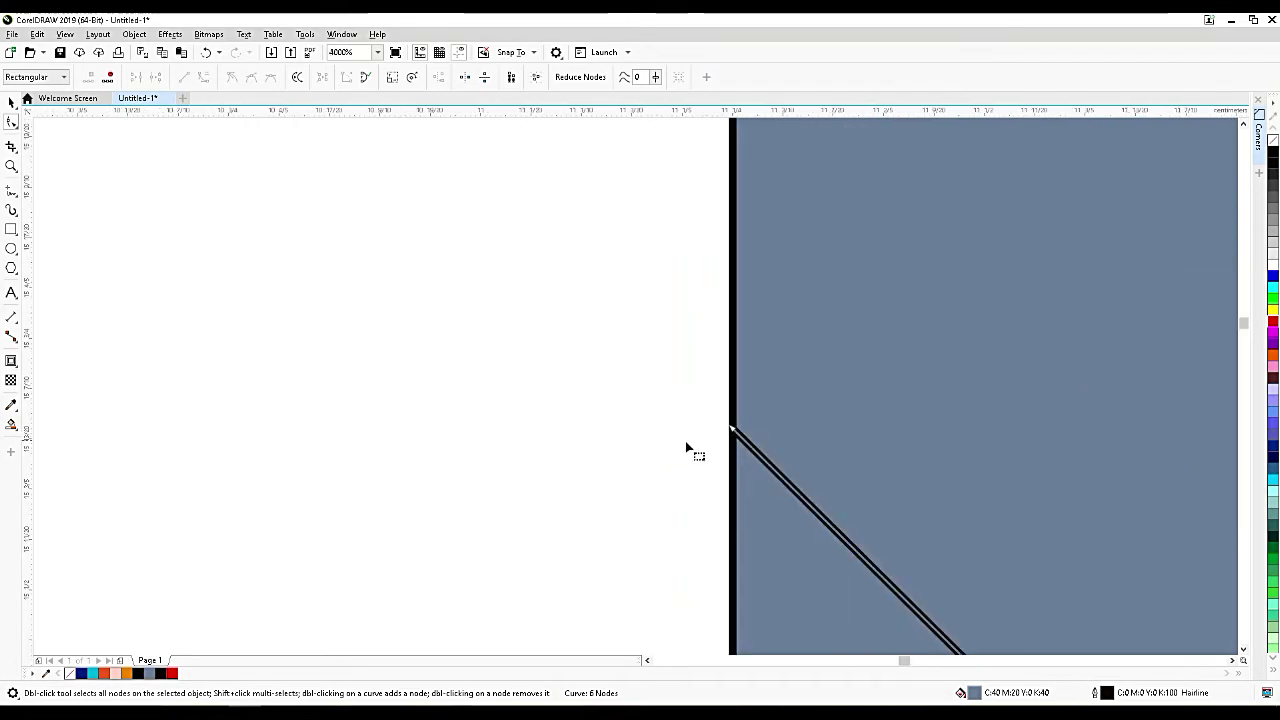
scroll(687, 448, up, 5)
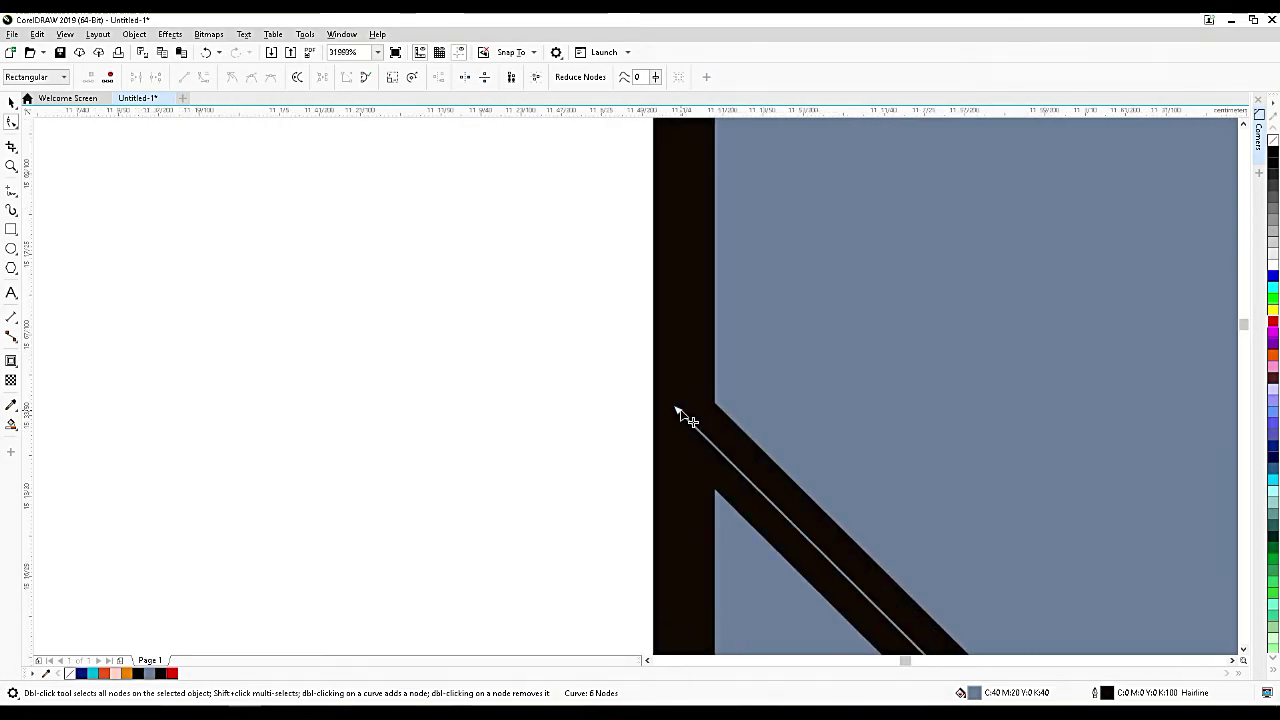
mouse_move(677, 410)
mouse_down()
mouse_move(663, 399)
mouse_move(660, 418)
mouse_up()
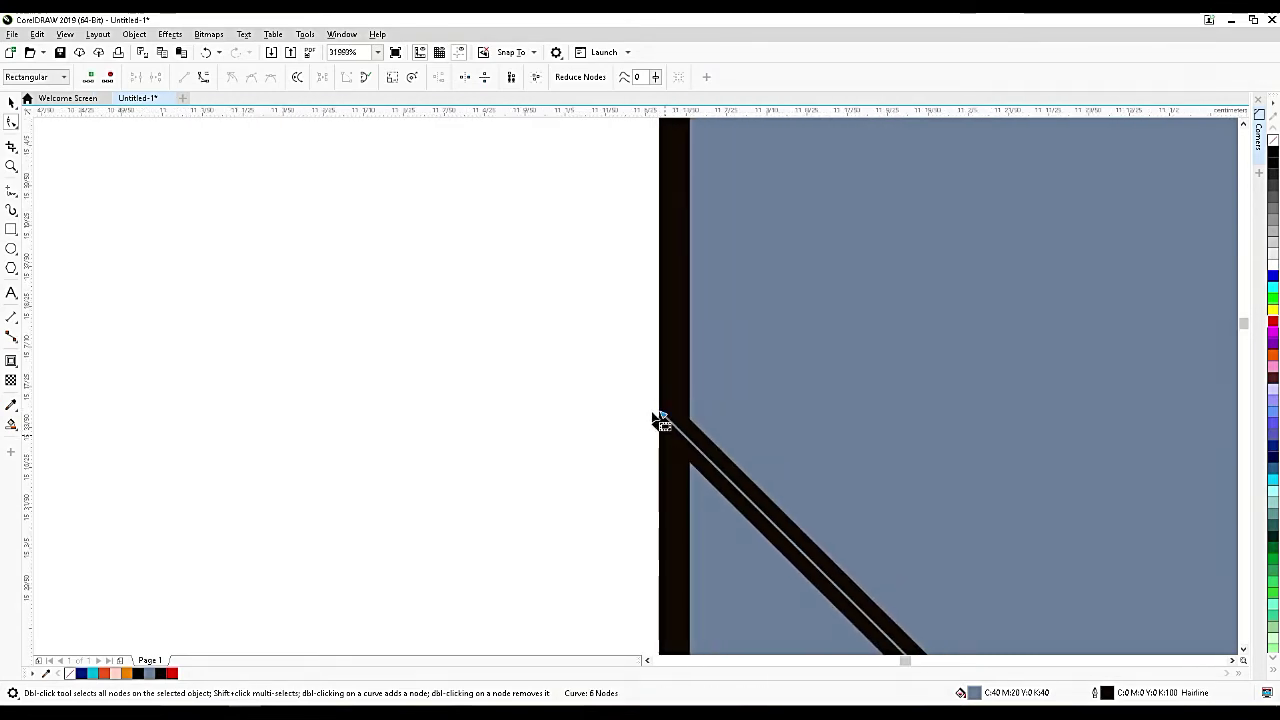
Smart Fill the arrow's outer band, between the V line and the outer edge, as its own grey-blue shape.
scroll(660, 420, down, 10)
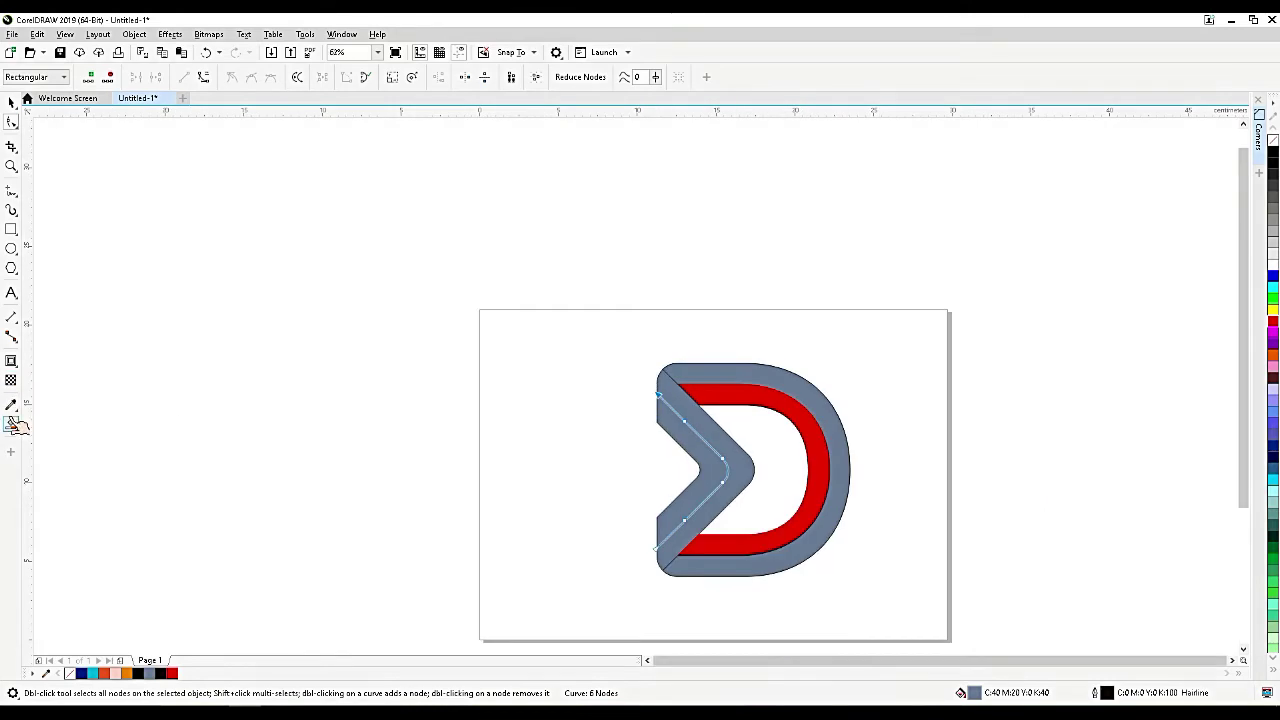
click(13, 424)
click(709, 429)
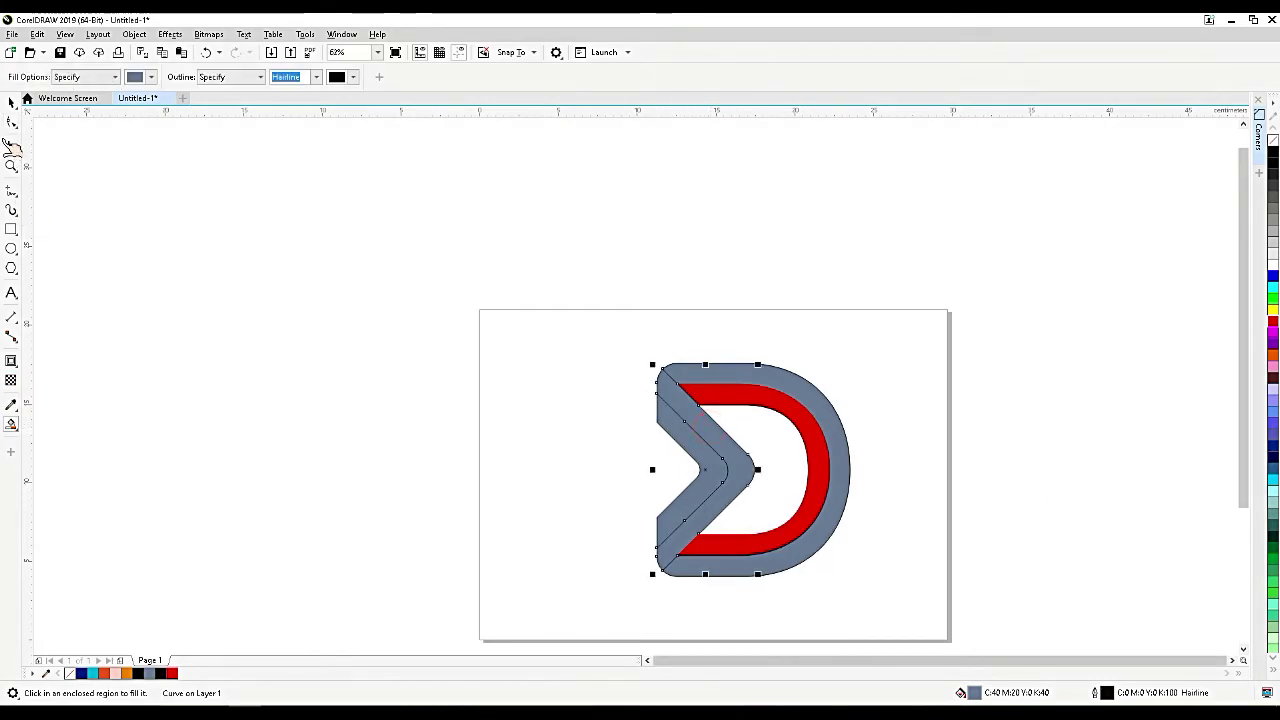
click(12, 102)
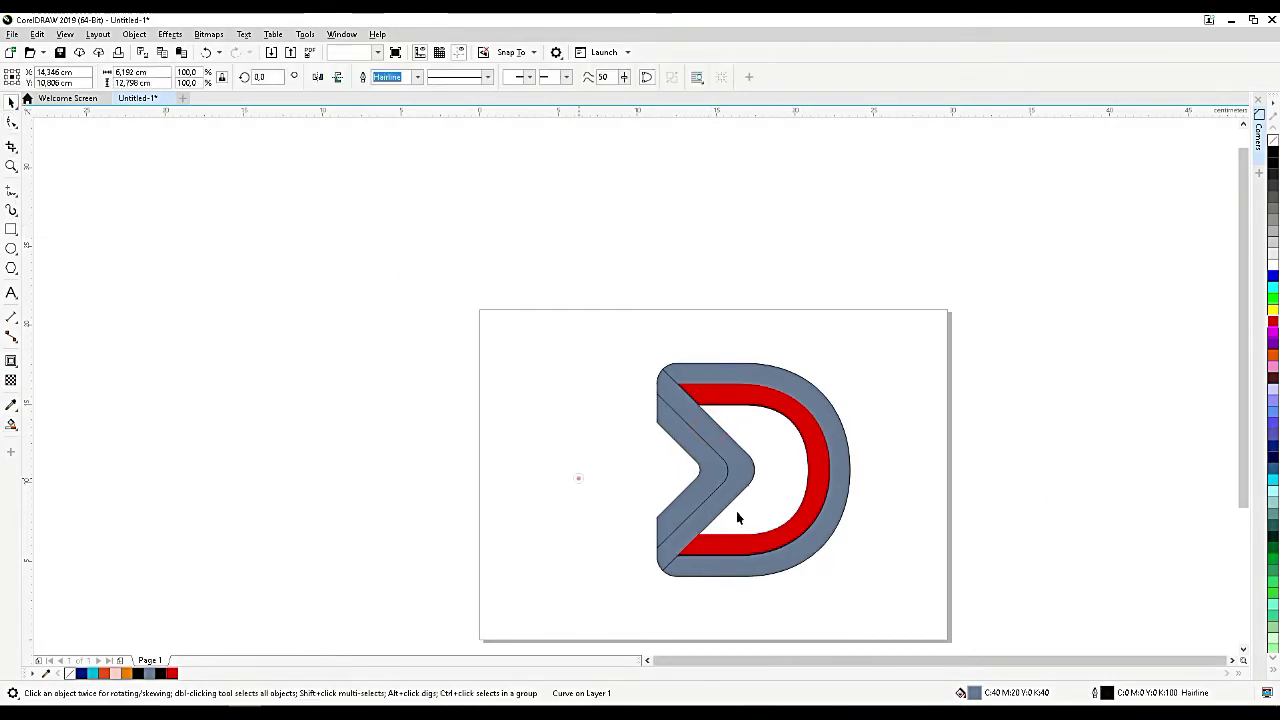
key(Escape)
Apply a horizontal linear fountain fill to the body's outer band, running from its outermost curve to the arrow's inner notch.
scroll(765, 551, up, 3)
click(815, 515)
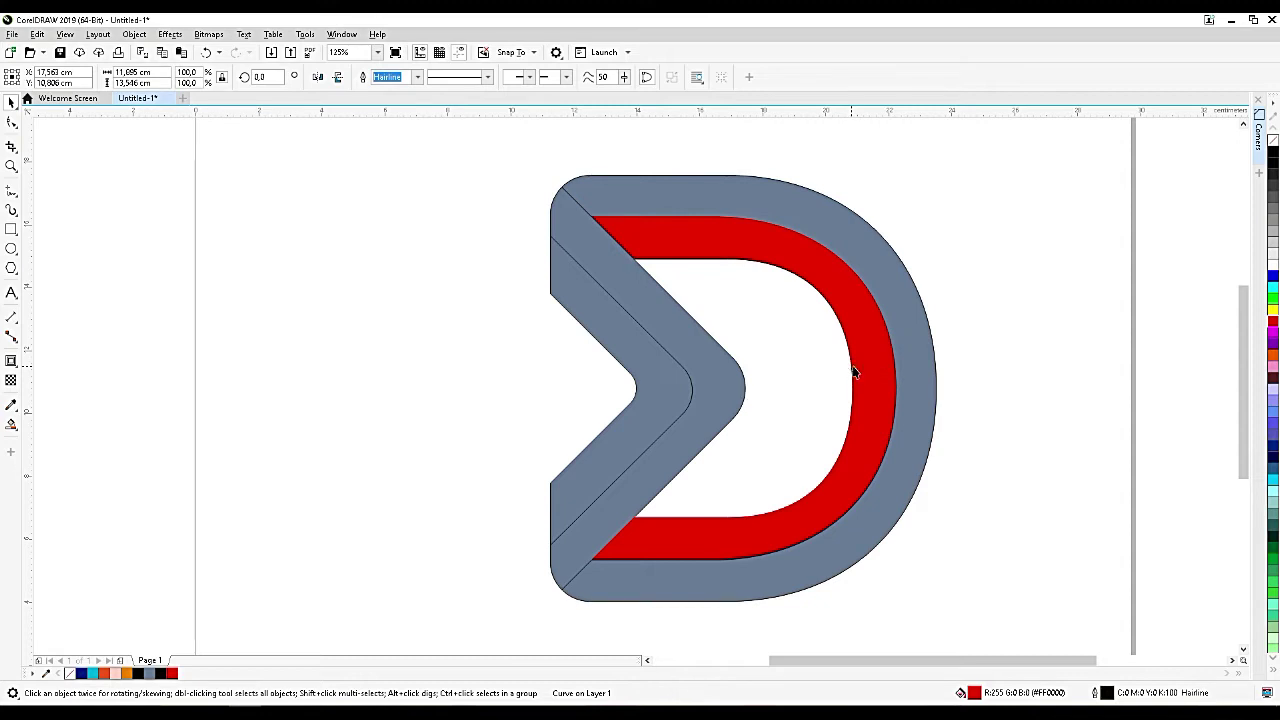
mouse_move(852, 366)
mouse_down()
mouse_move(873, 369)
mouse_move(856, 388)
mouse_up()
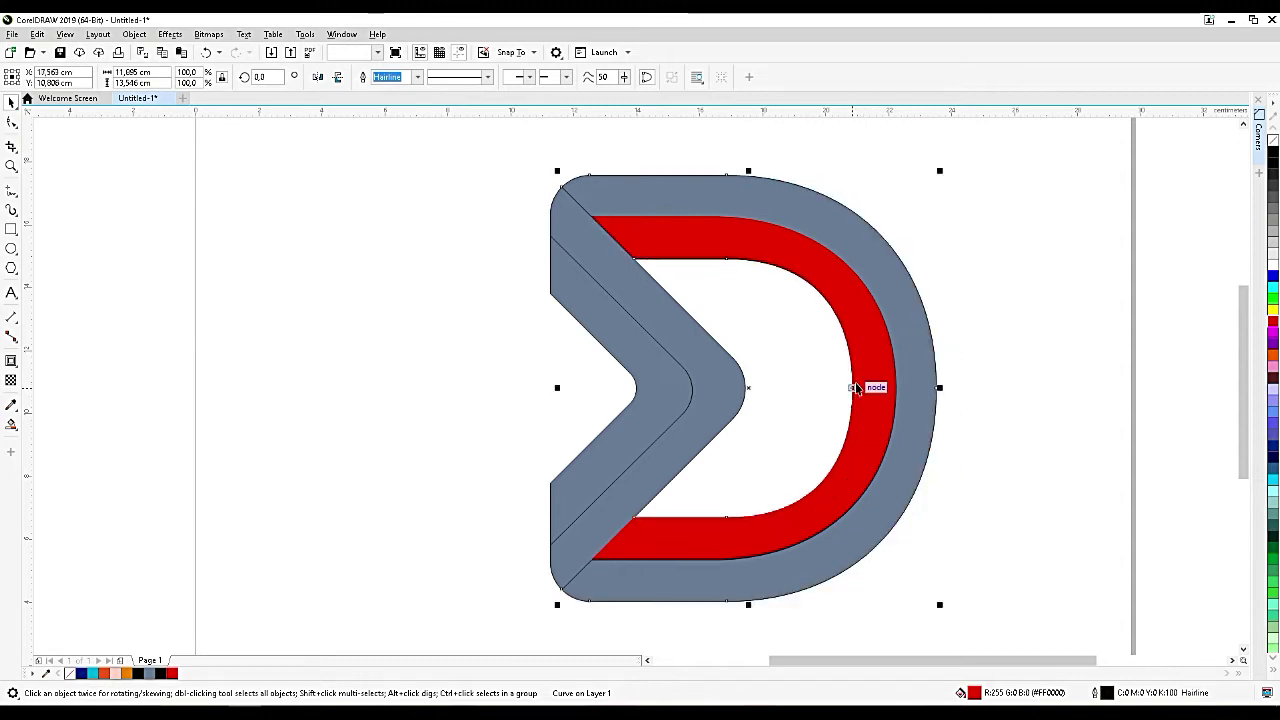
click(896, 276)
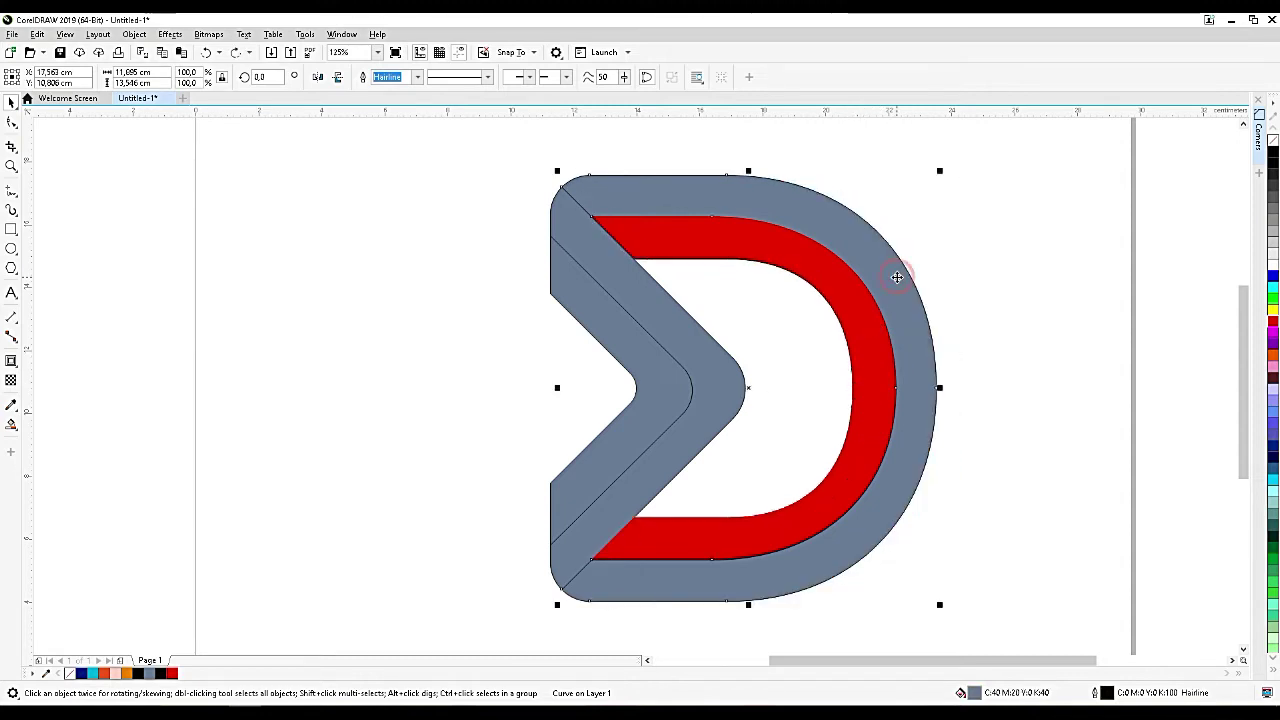
click(12, 425)
click(78, 425)
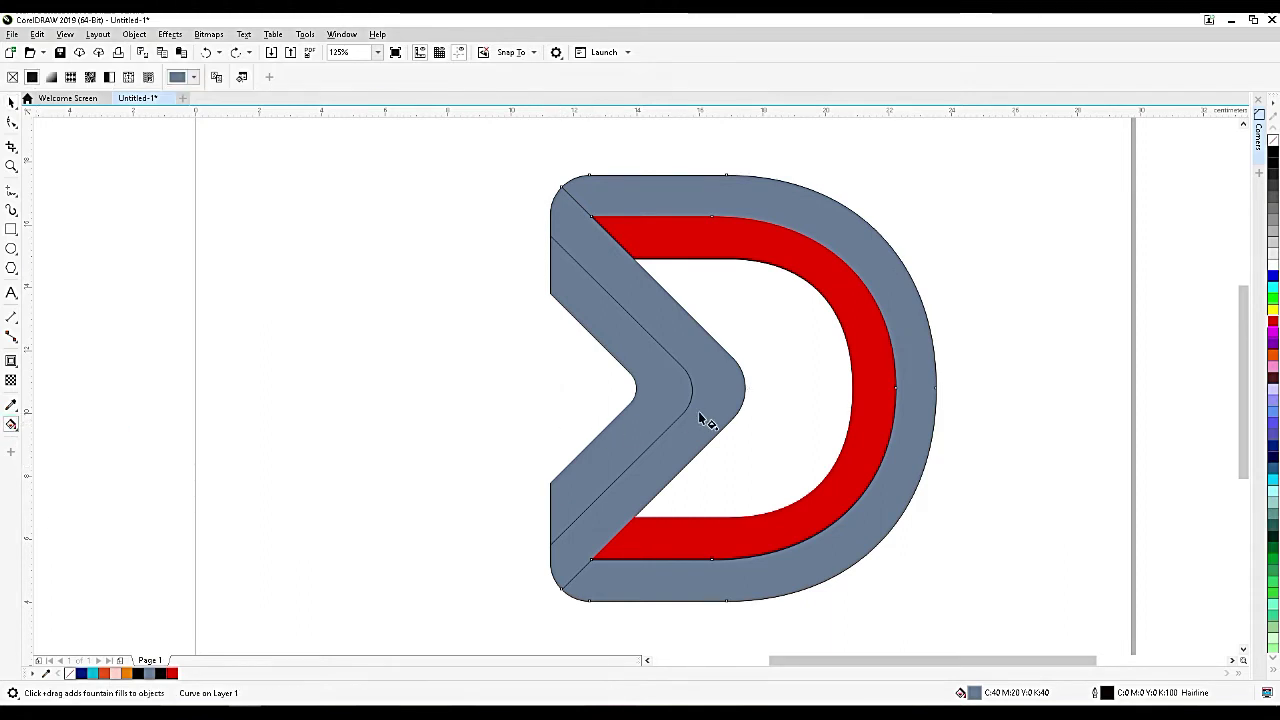
drag(920, 377, 617, 377)
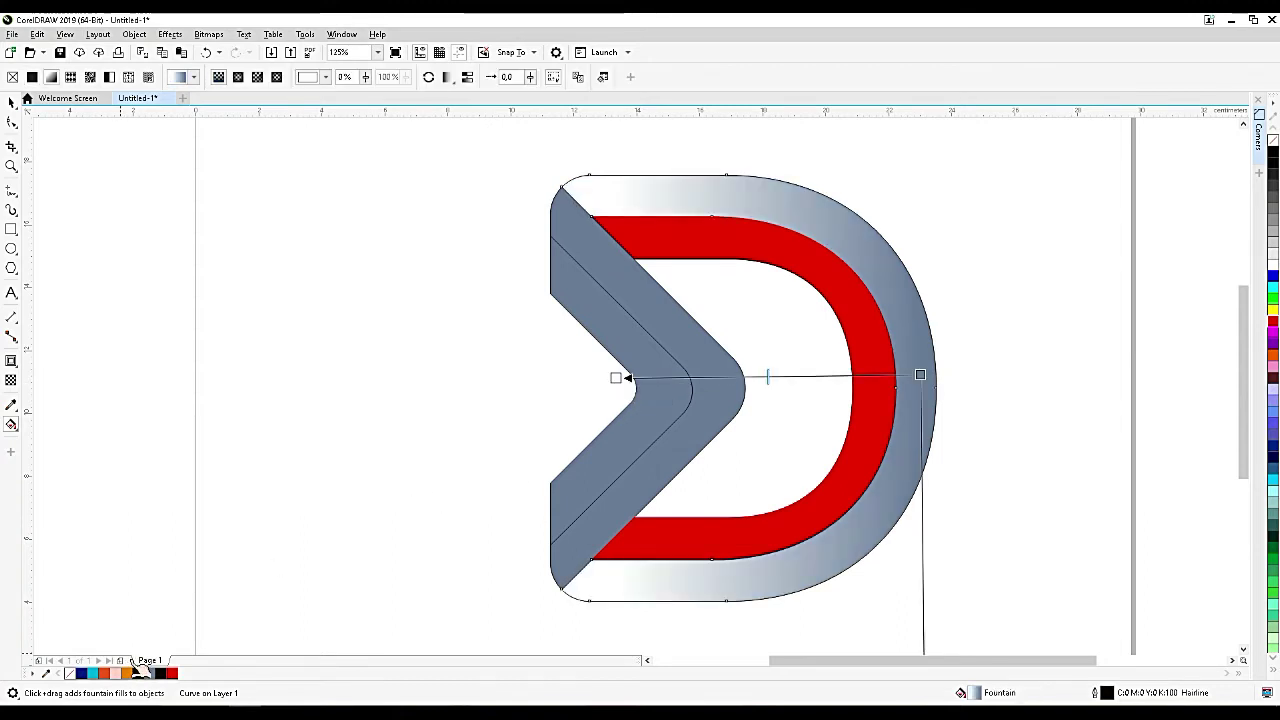
Colour the outer band's gradient red-orange at the arrow end and light pink at the outer curve, and select the red body.
drag(104, 673, 618, 380)
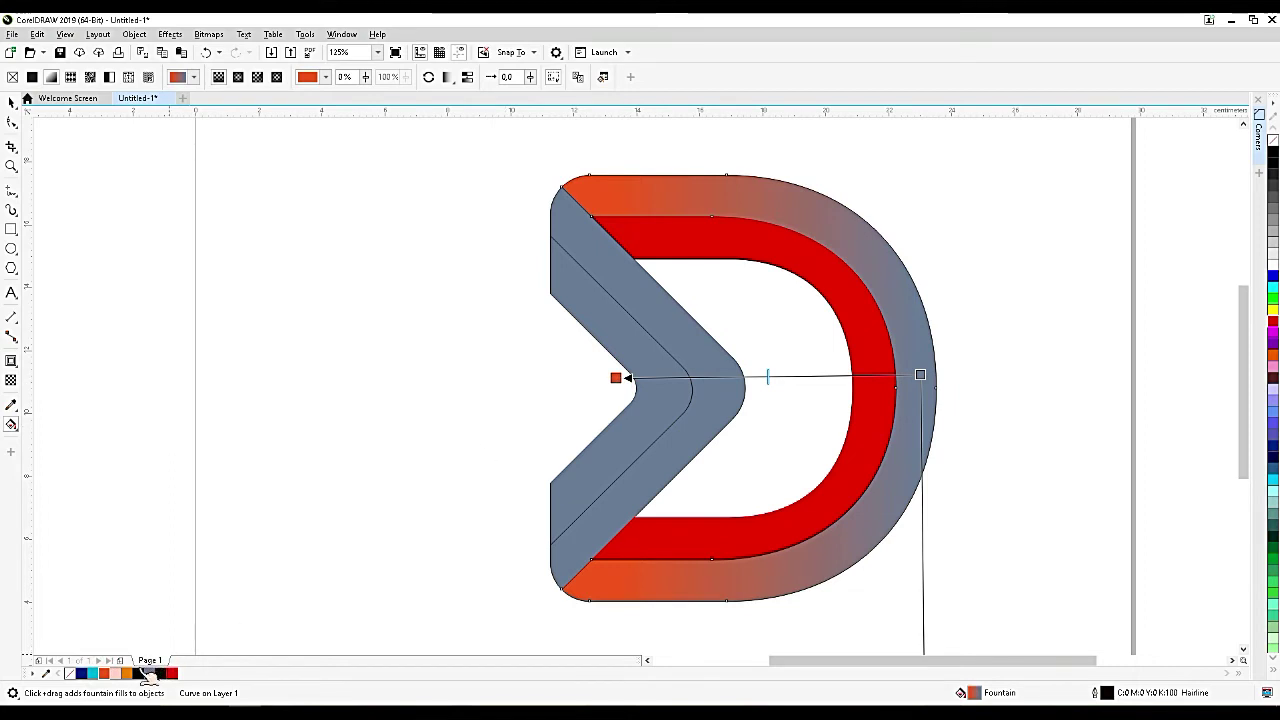
drag(130, 676, 922, 377)
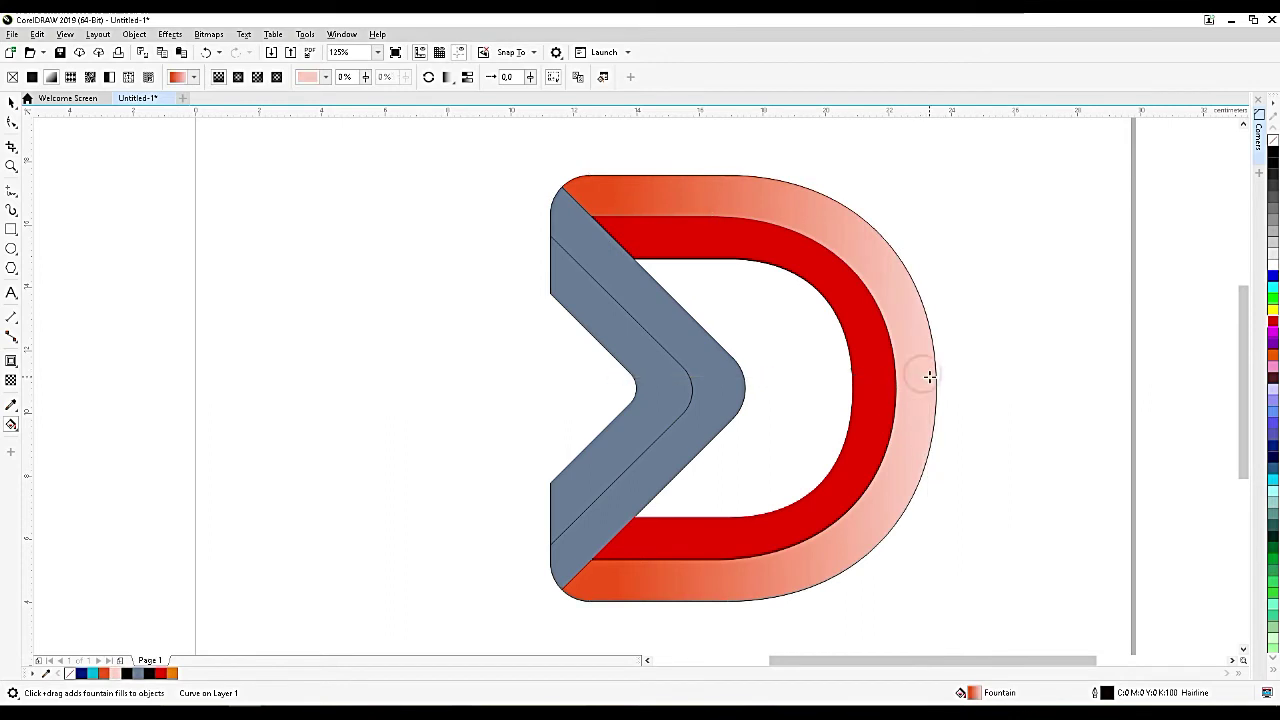
click(857, 425)
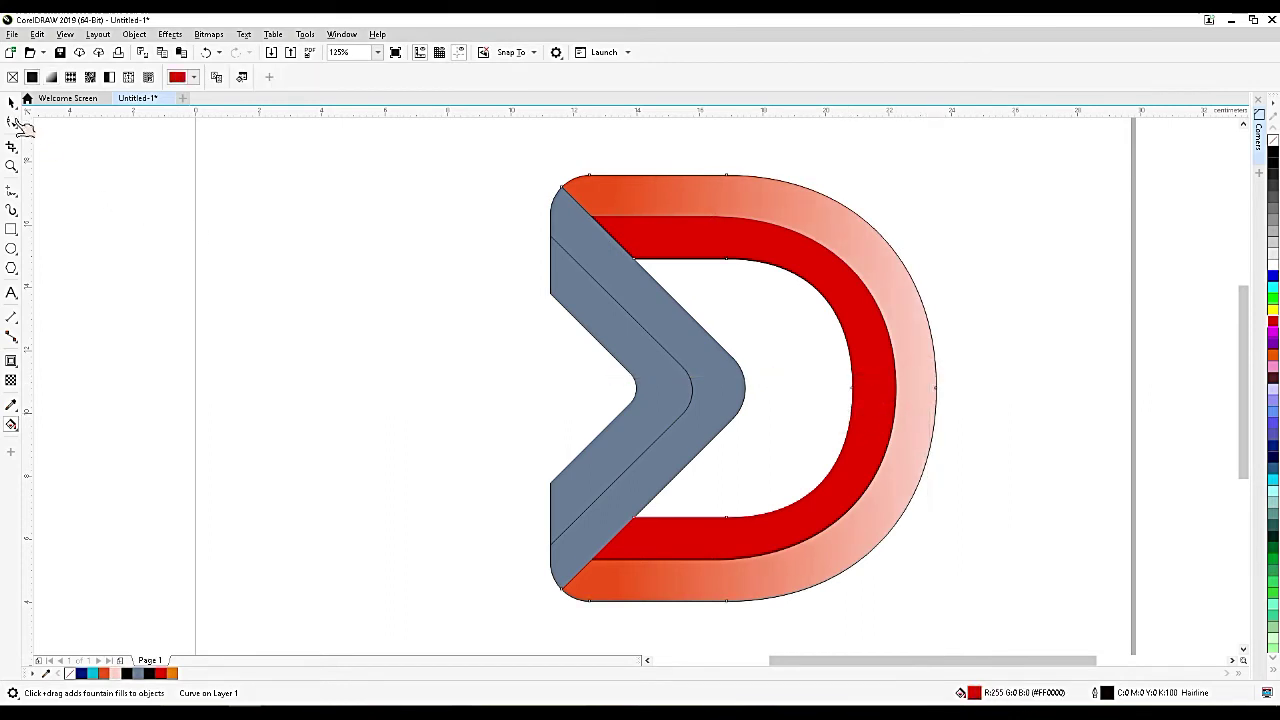
click(12, 100)
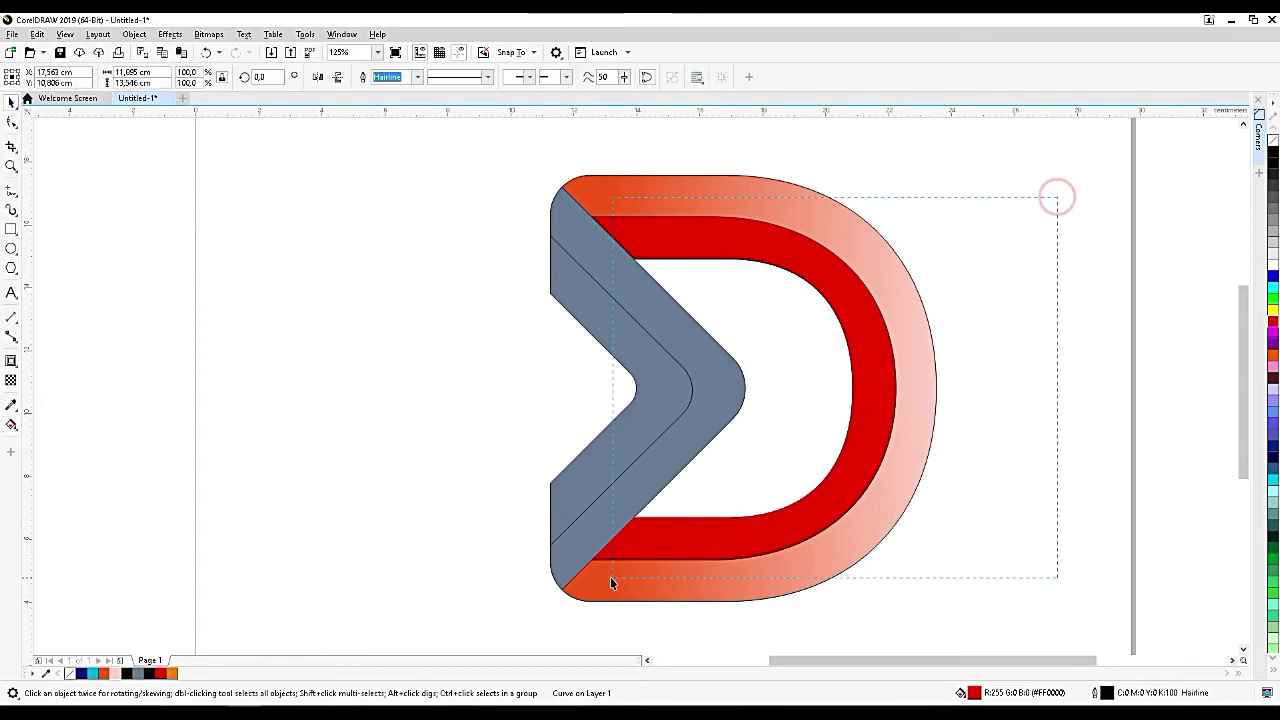
click(563, 561)
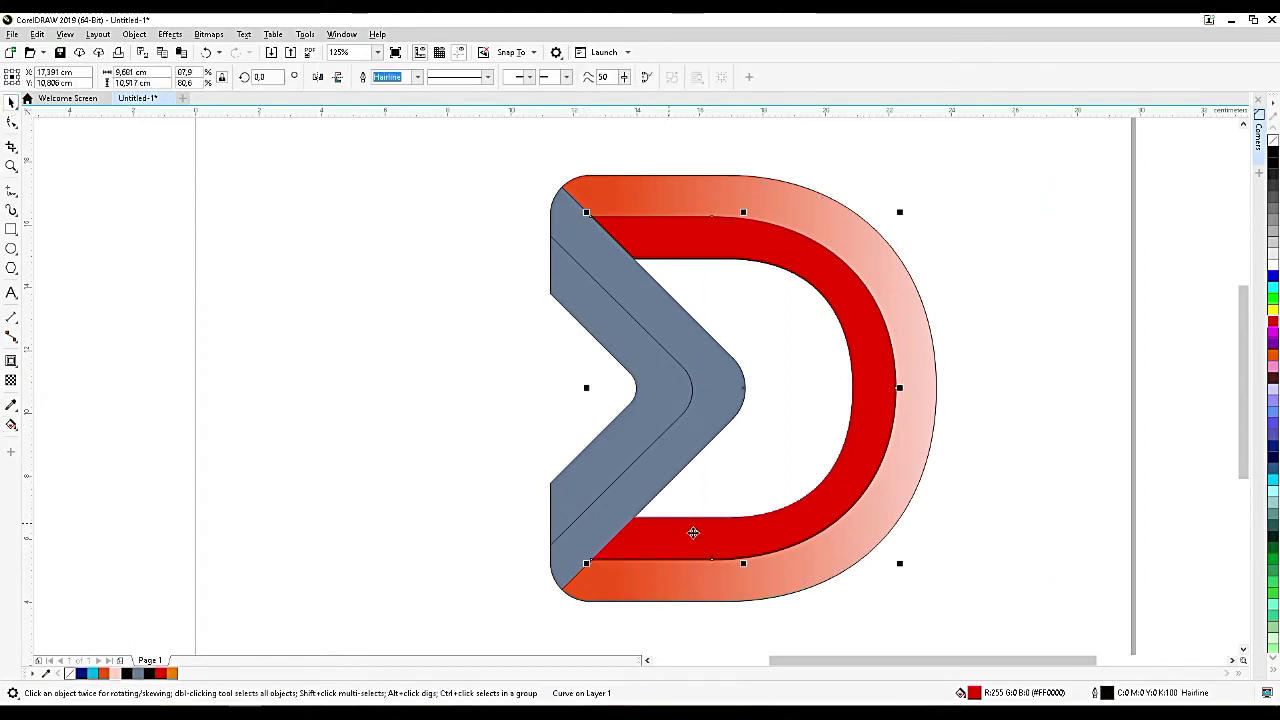
drag(693, 533, 767, 520)
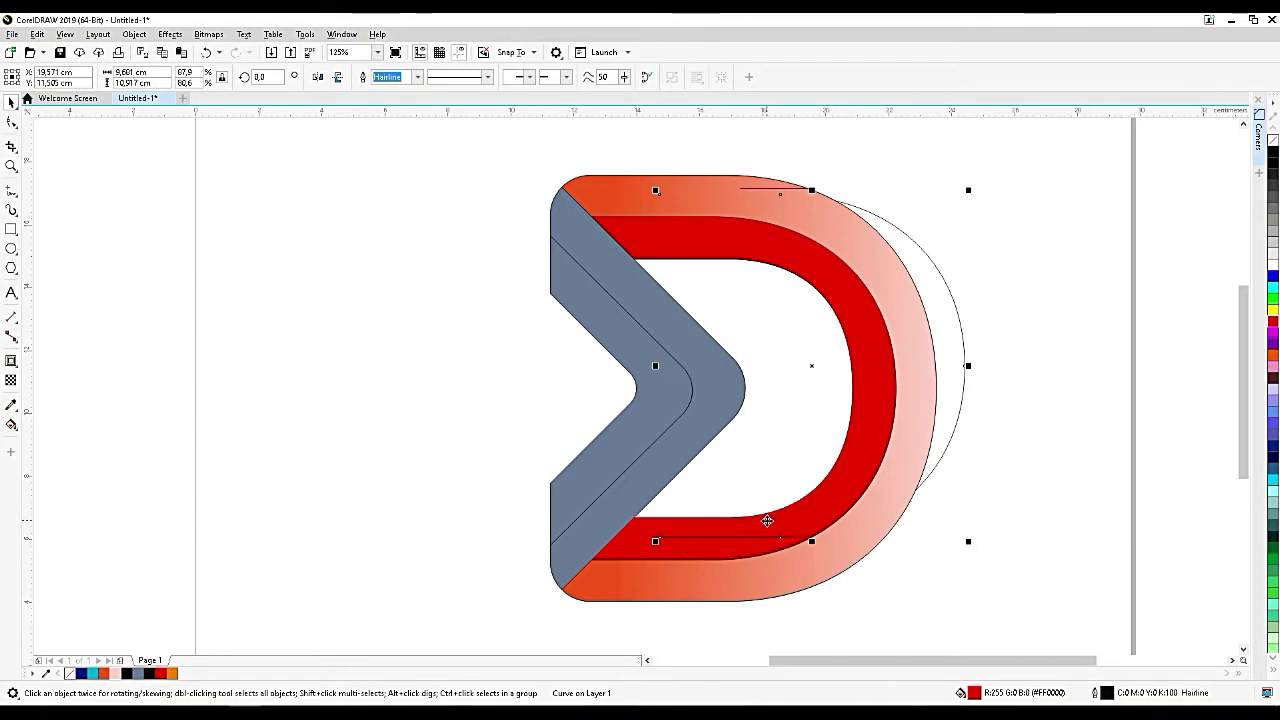
key(ctrl+z)
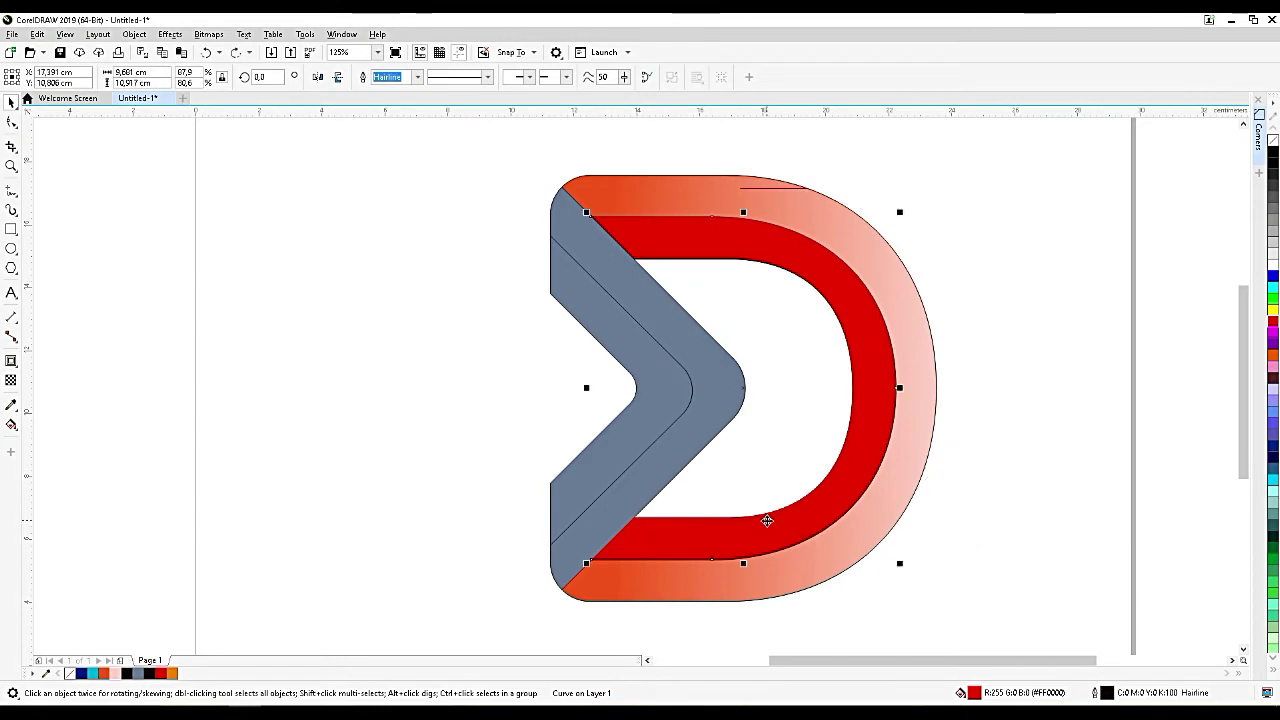
click(820, 550)
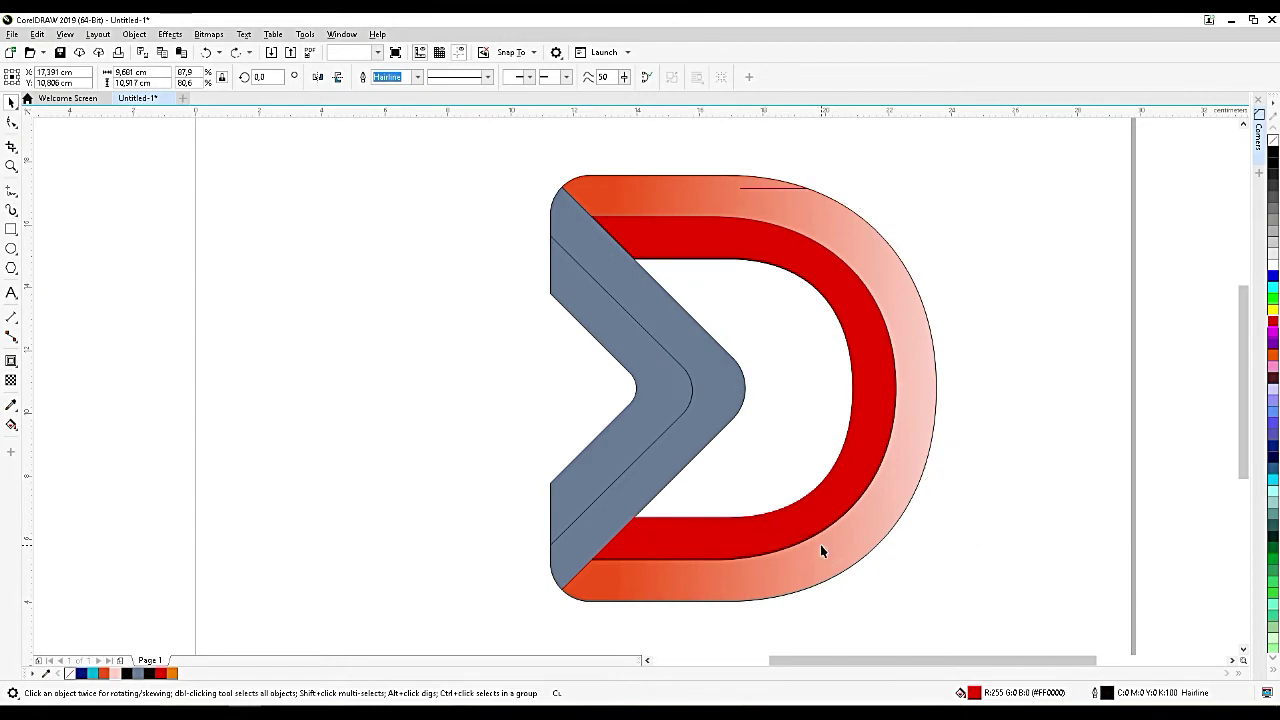
click(876, 452)
drag(1066, 194, 584, 584)
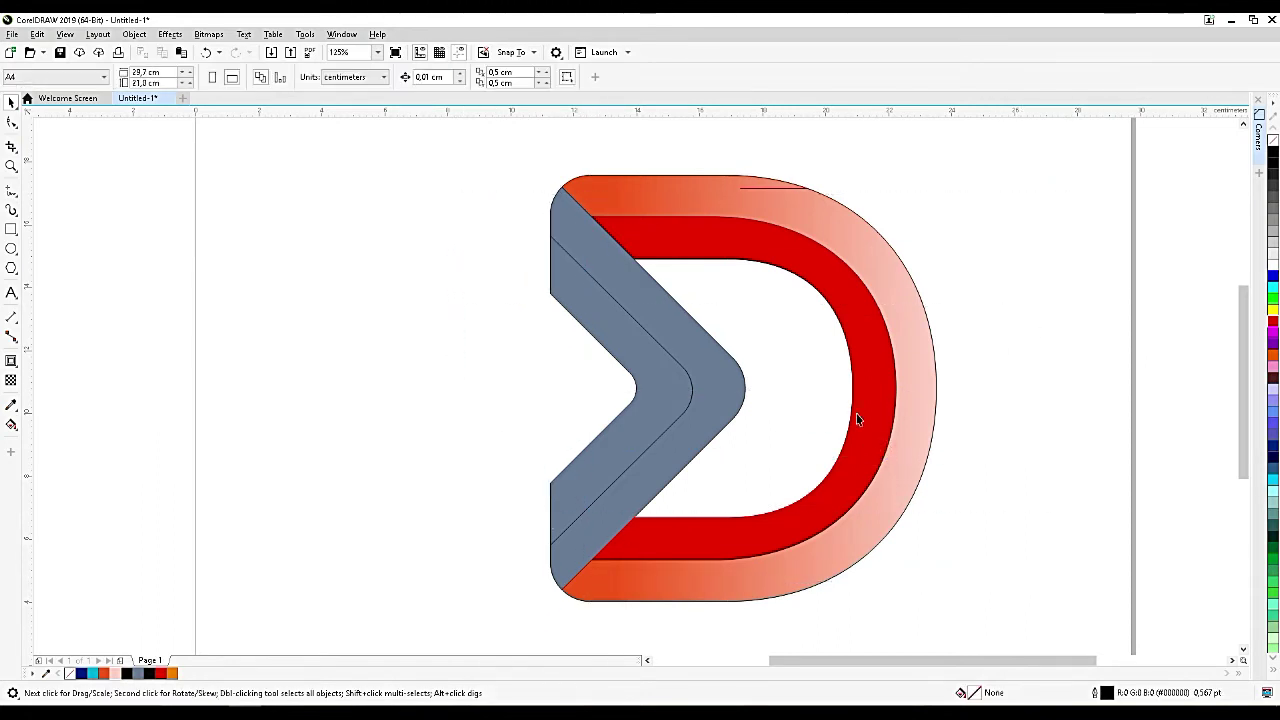
click(918, 340)
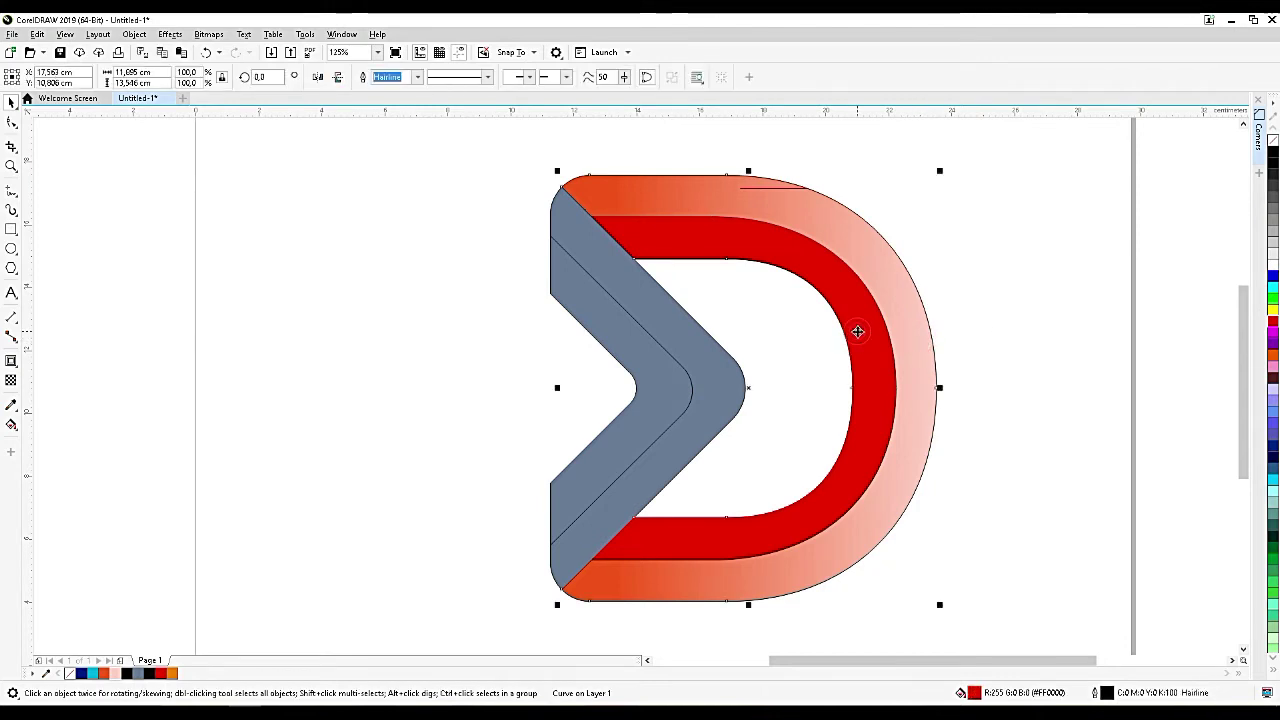
key(ctrl+z)
key(ctrl+z)
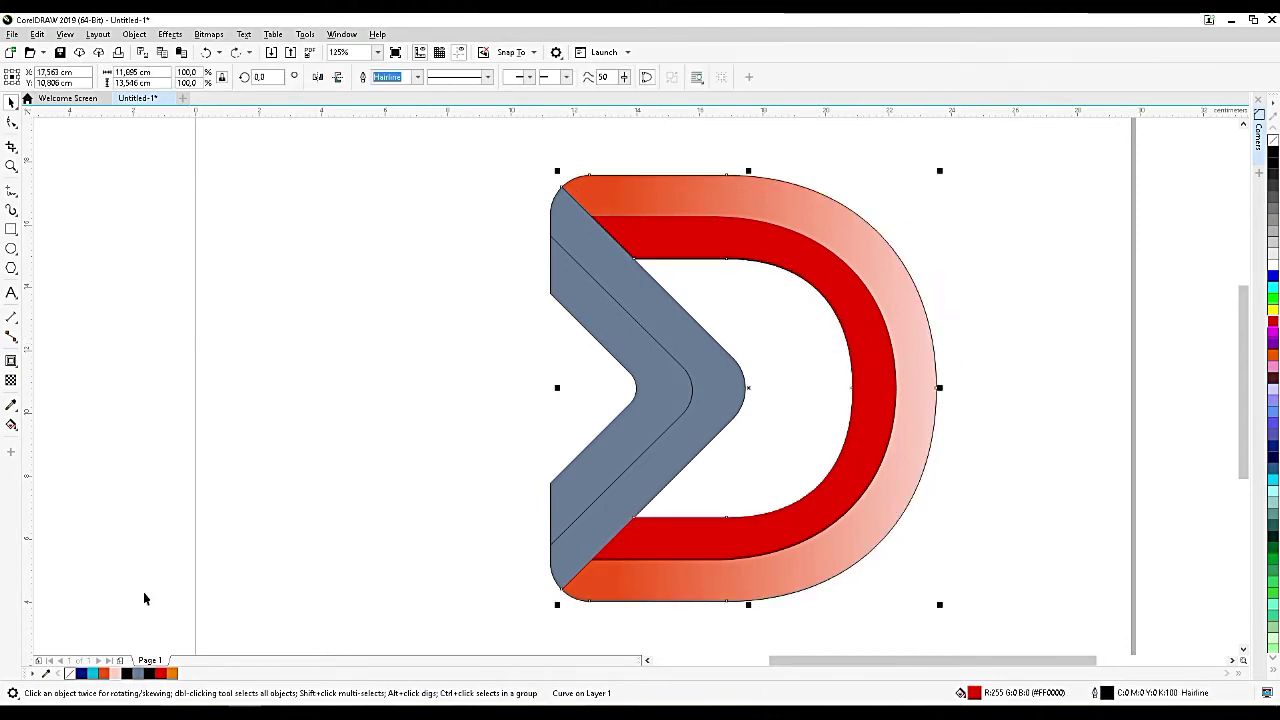
Apply a horizontal linear fountain fill to the body's inner band, red-orange at the outer curve and orange at the arrow end.
click(11, 424)
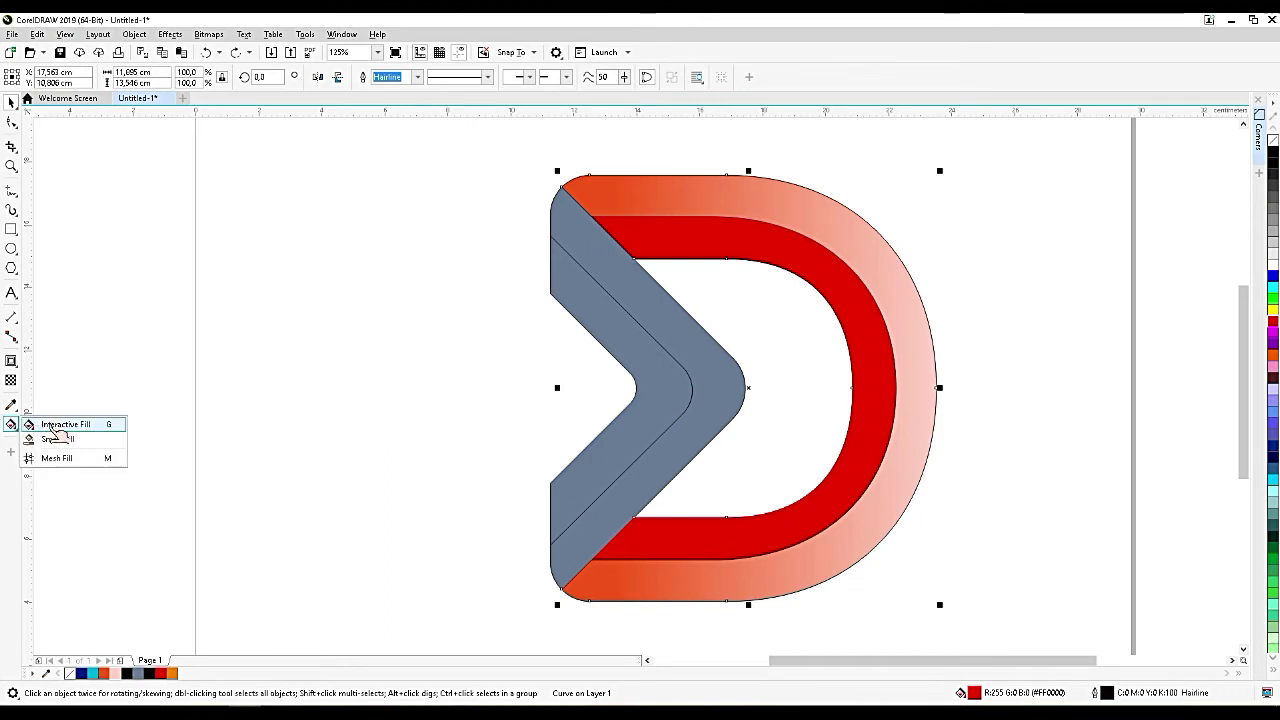
click(55, 425)
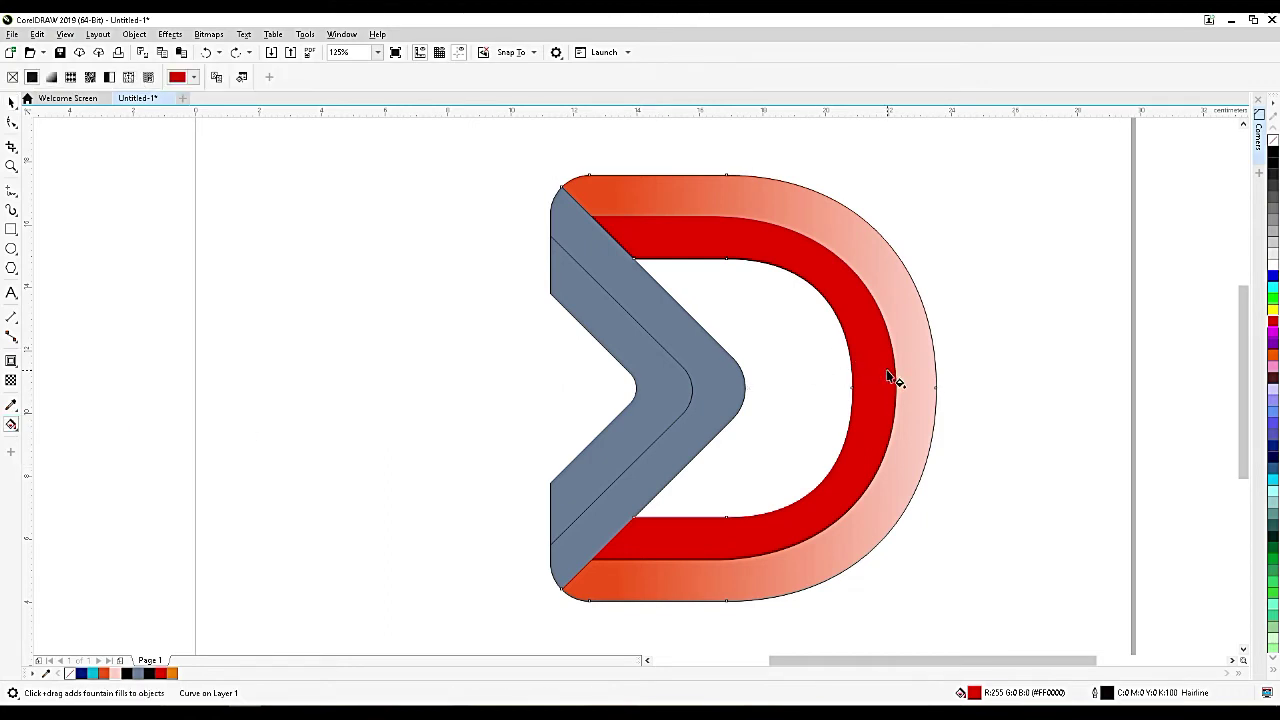
drag(887, 376, 602, 366)
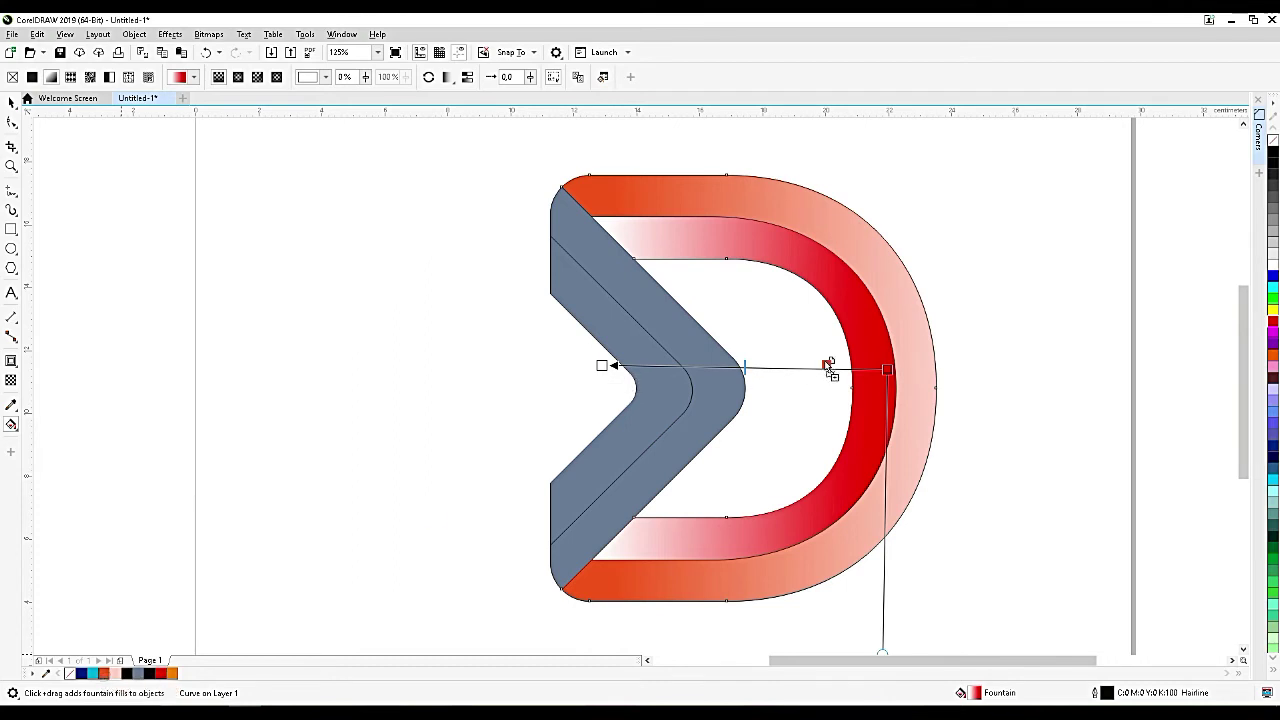
drag(827, 362, 881, 374)
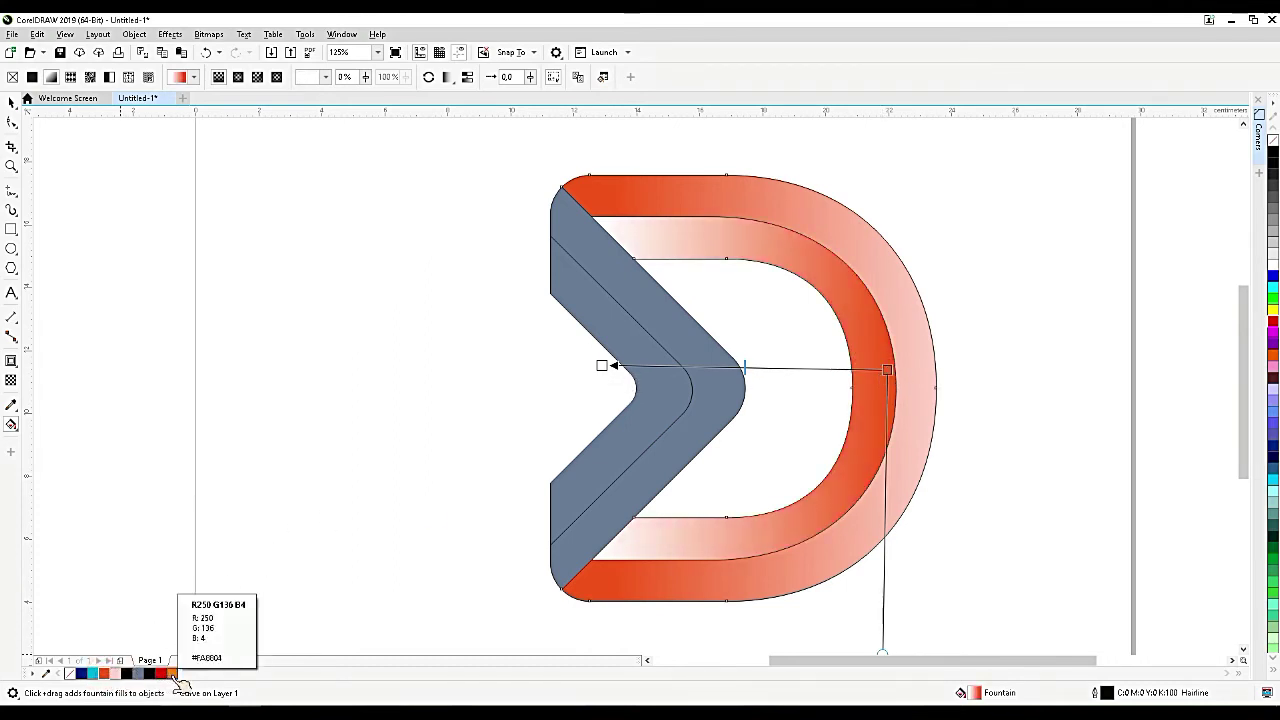
drag(176, 676, 602, 365)
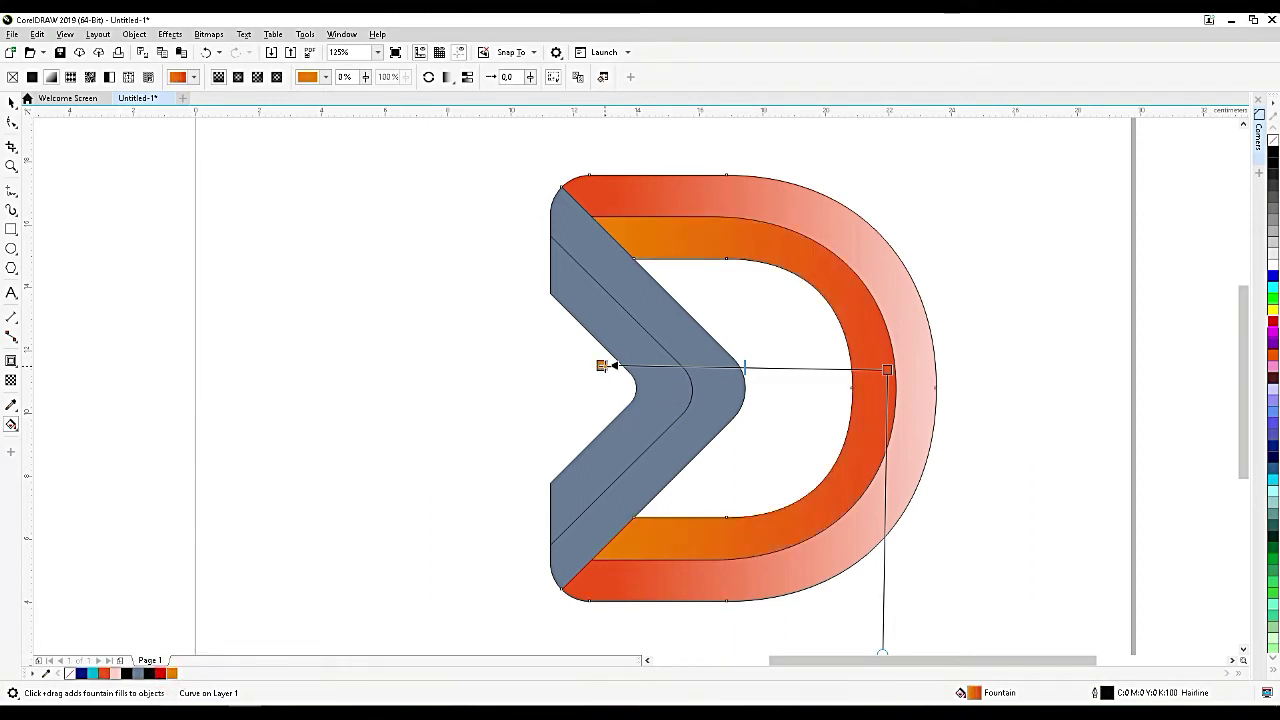
Move the inner band gradient's orange end to the arrow's inner notch and its red-orange end just past the body's outermost curve.
drag(602, 365, 625, 369)
drag(889, 369, 943, 365)
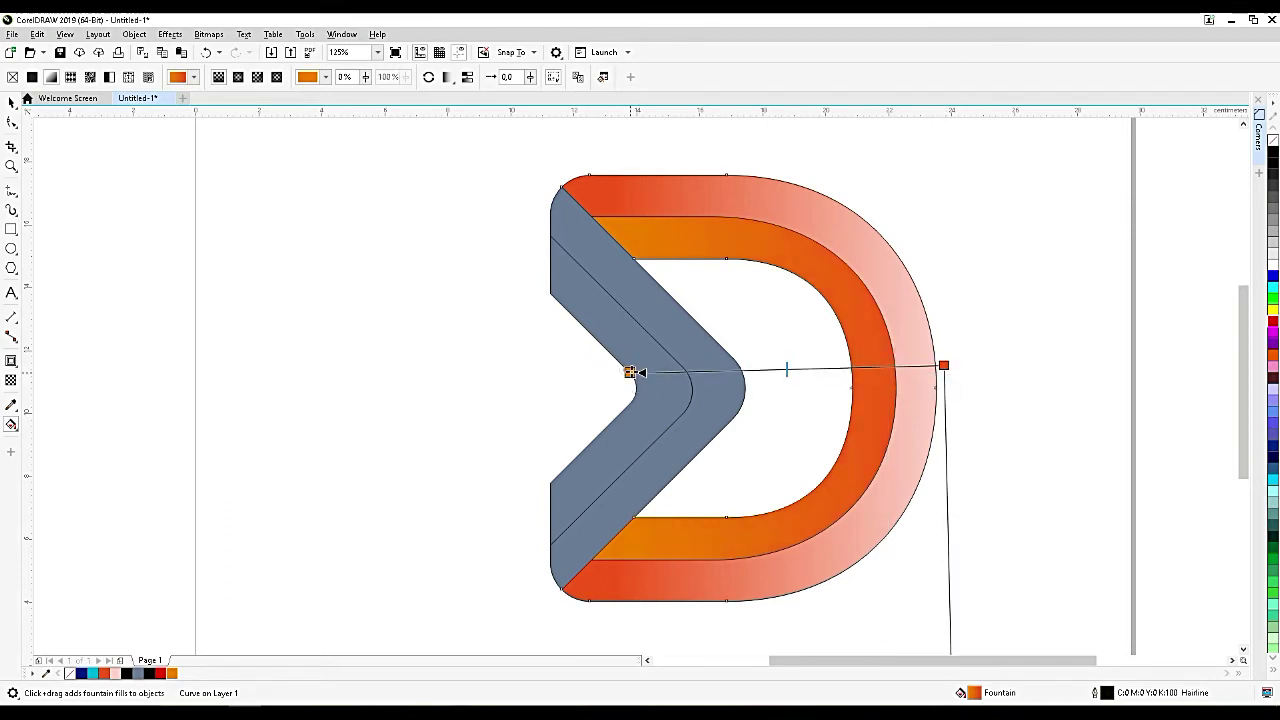
drag(625, 368, 630, 372)
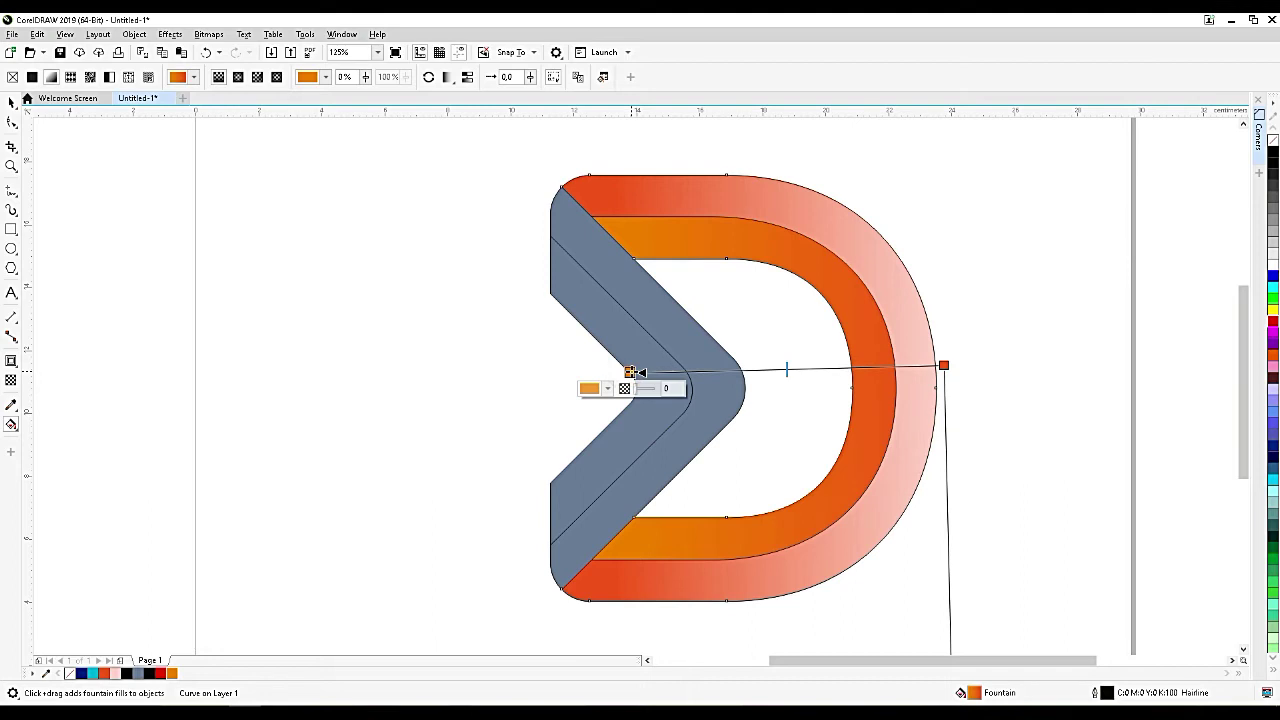
Try orange at the arrow end of the body's outer band gradient, and restore the red-orange there.
click(655, 207)
drag(178, 674, 616, 378)
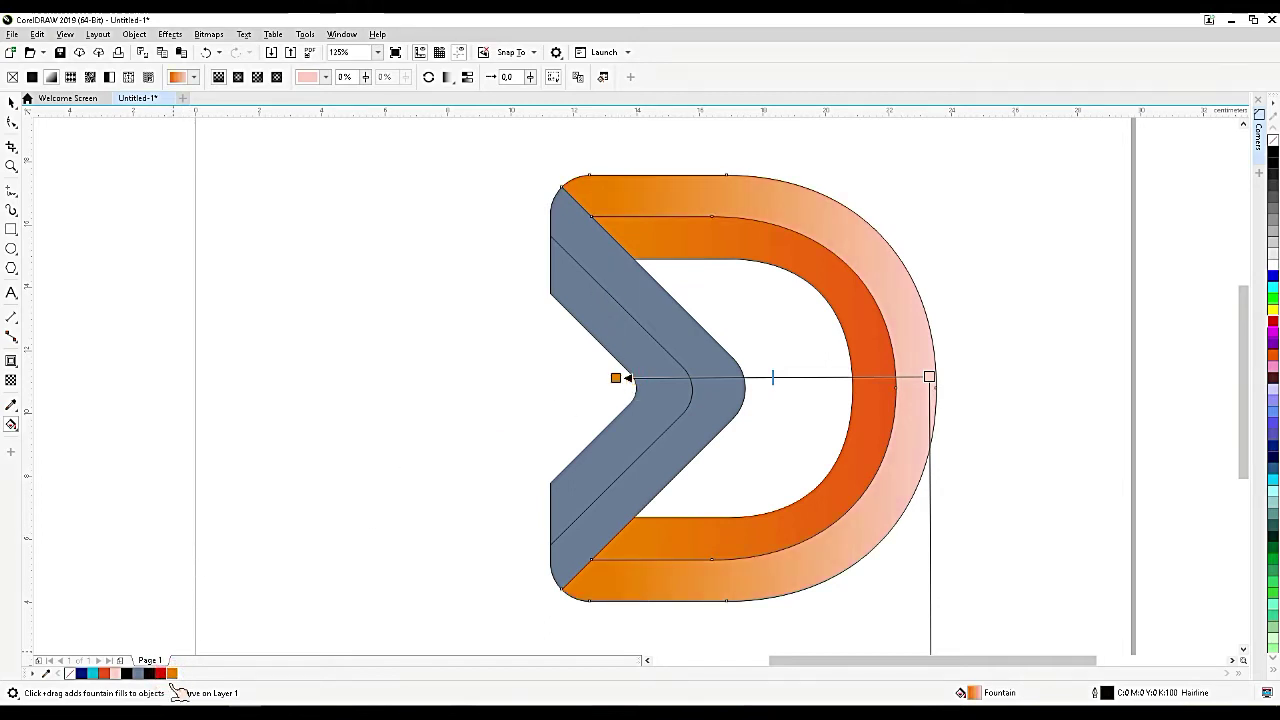
drag(108, 679, 616, 377)
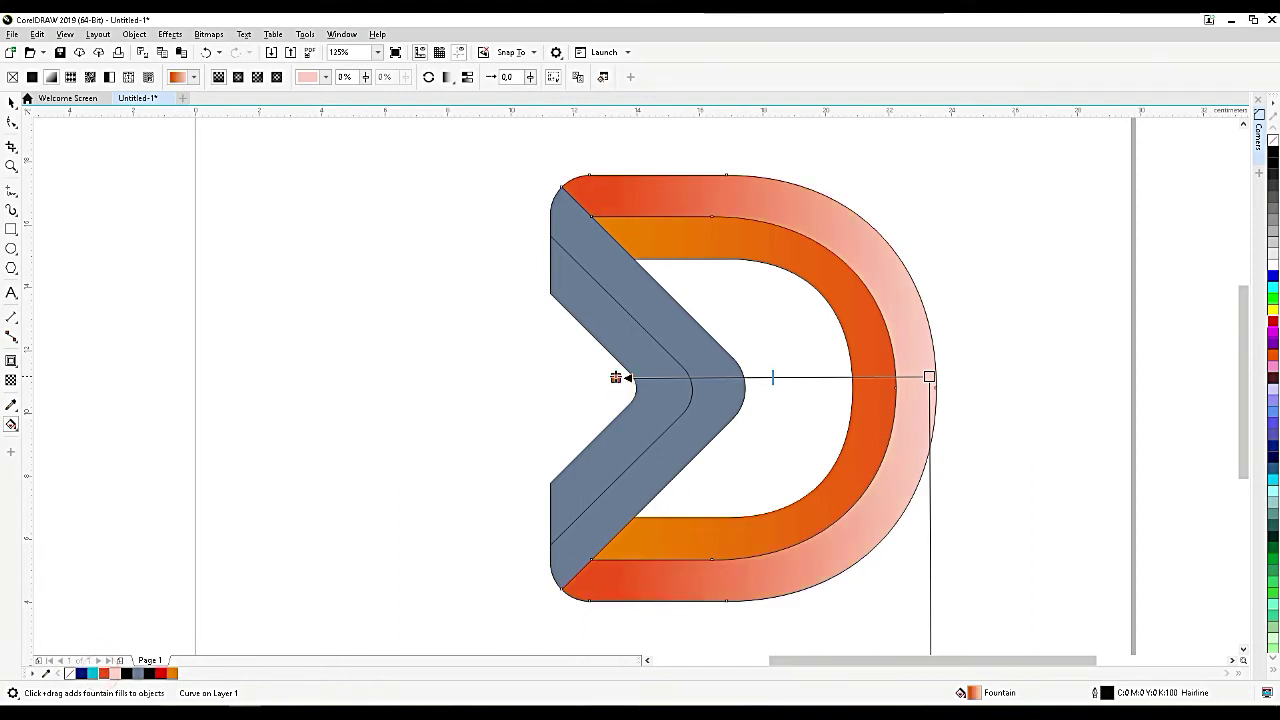
Give the arrow's outer band a horizontal linear fountain fill, navy at the tip and cyan beyond the arrow's open end.
click(640, 425)
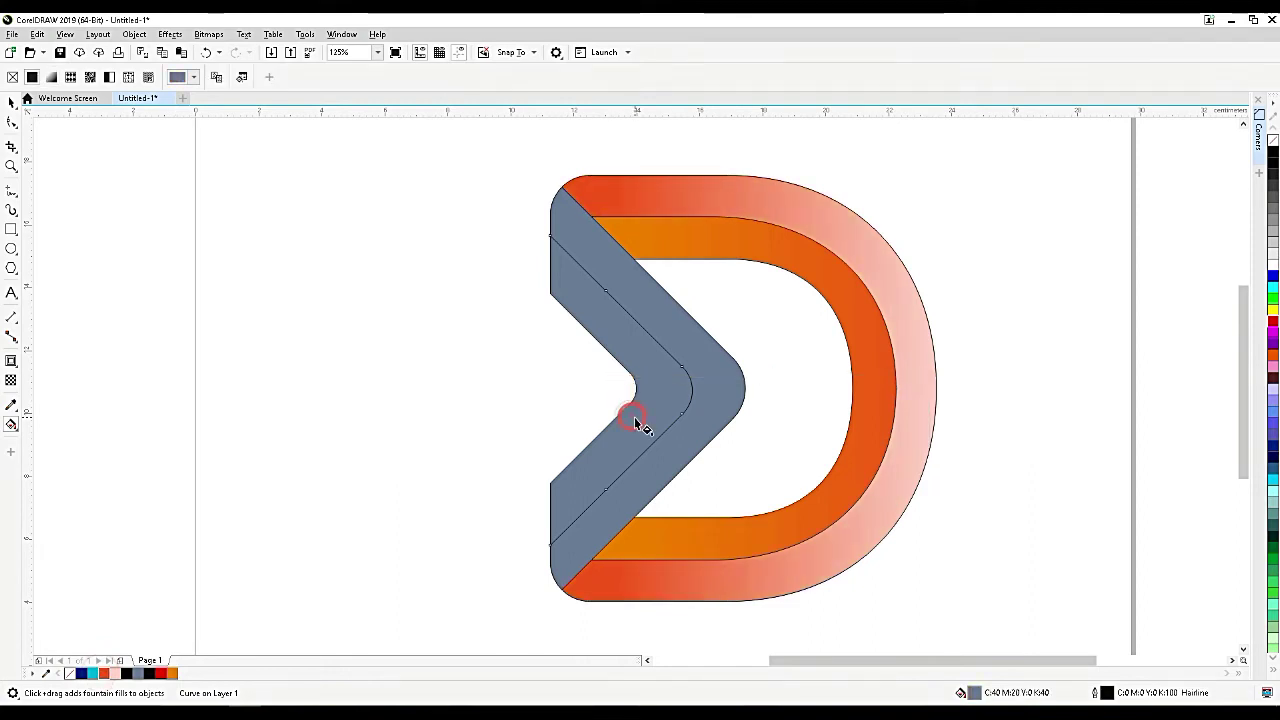
click(736, 385)
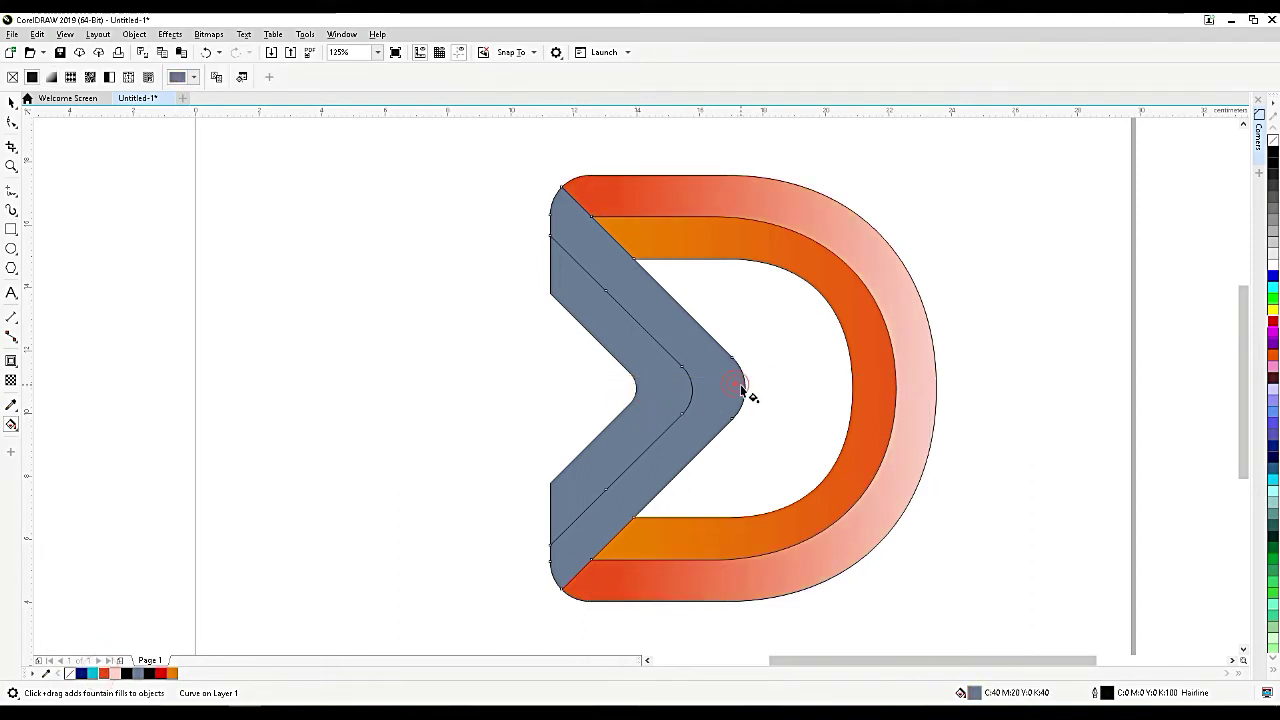
drag(740, 384, 459, 380)
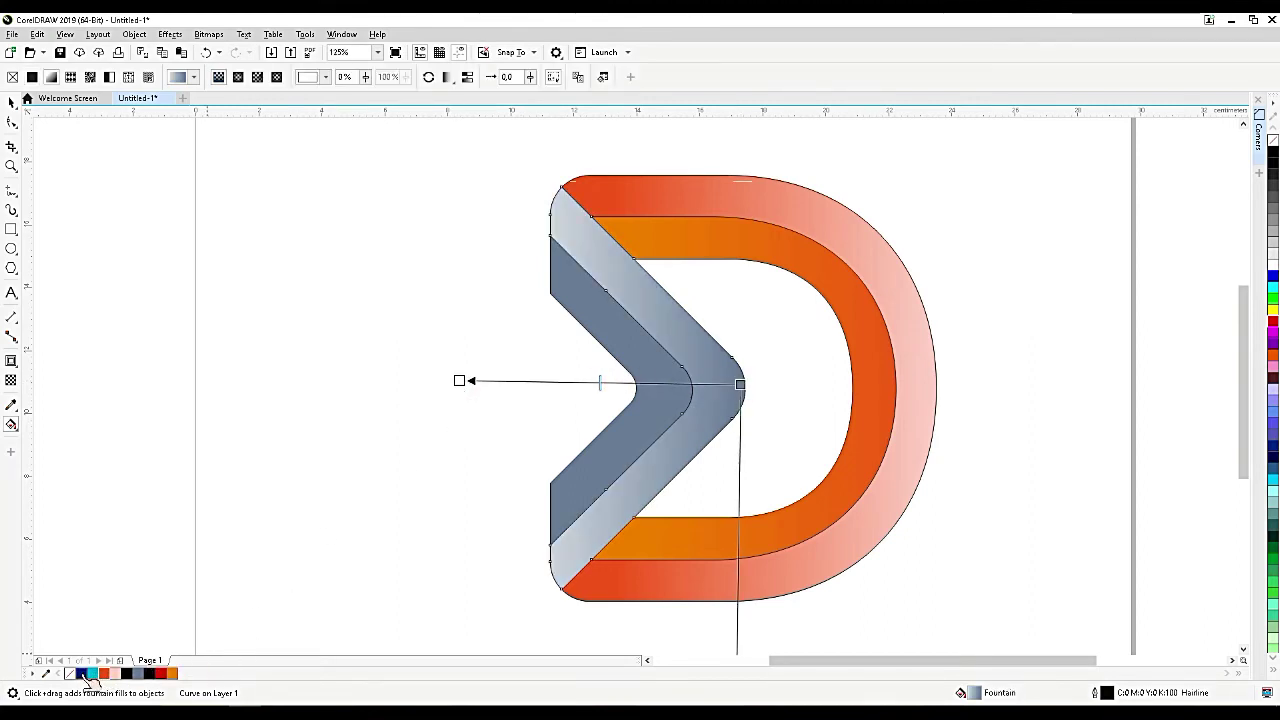
drag(80, 673, 740, 385)
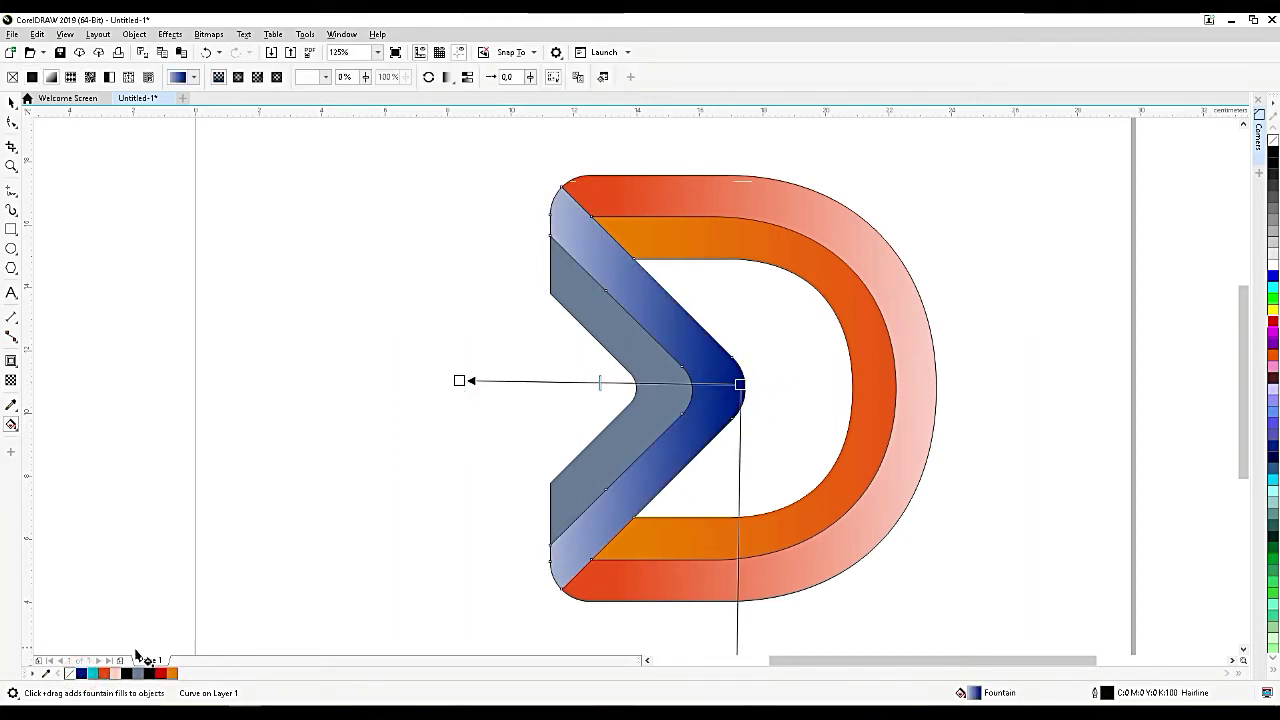
drag(93, 674, 460, 381)
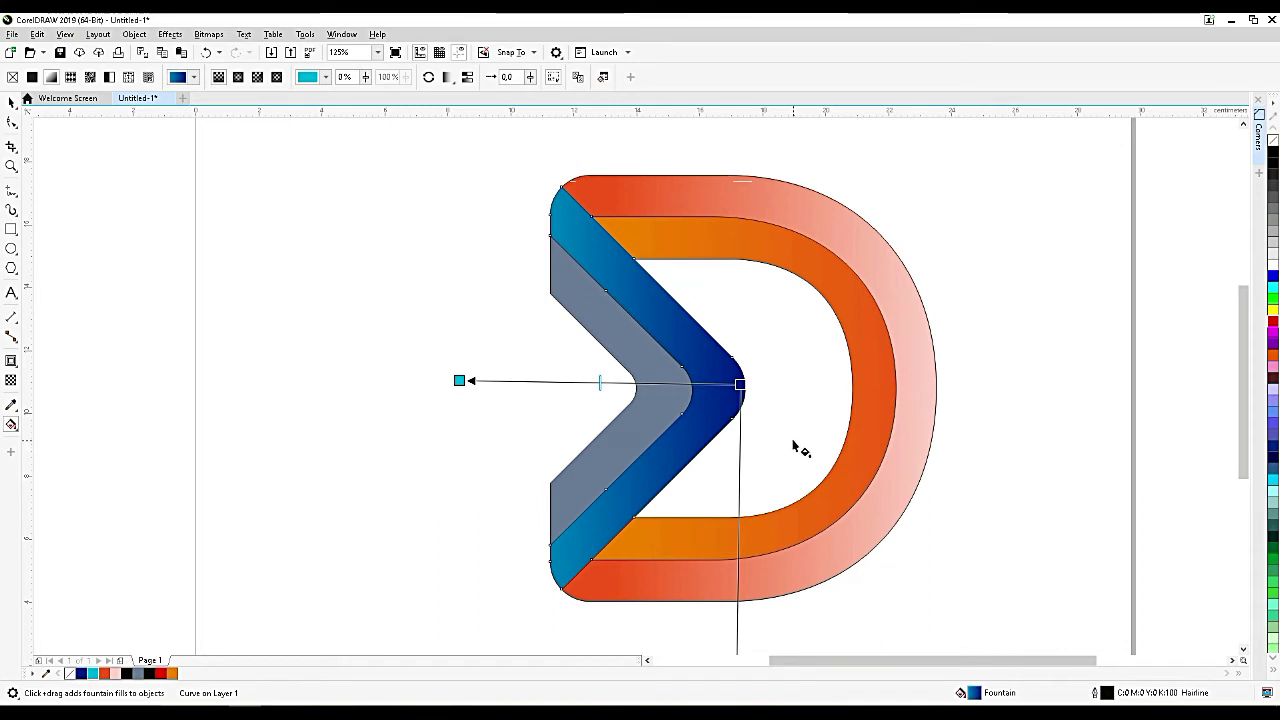
click(631, 410)
drag(516, 379, 688, 379)
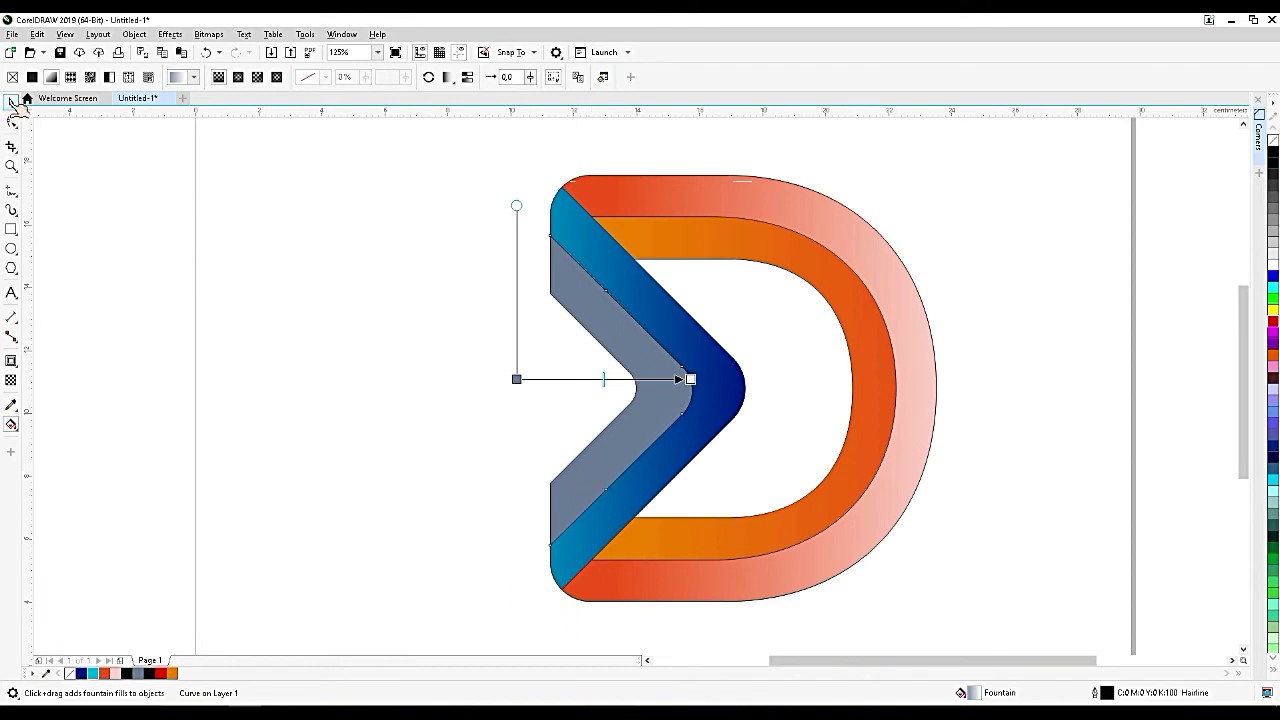
click(12, 102)
drag(630, 423, 529, 425)
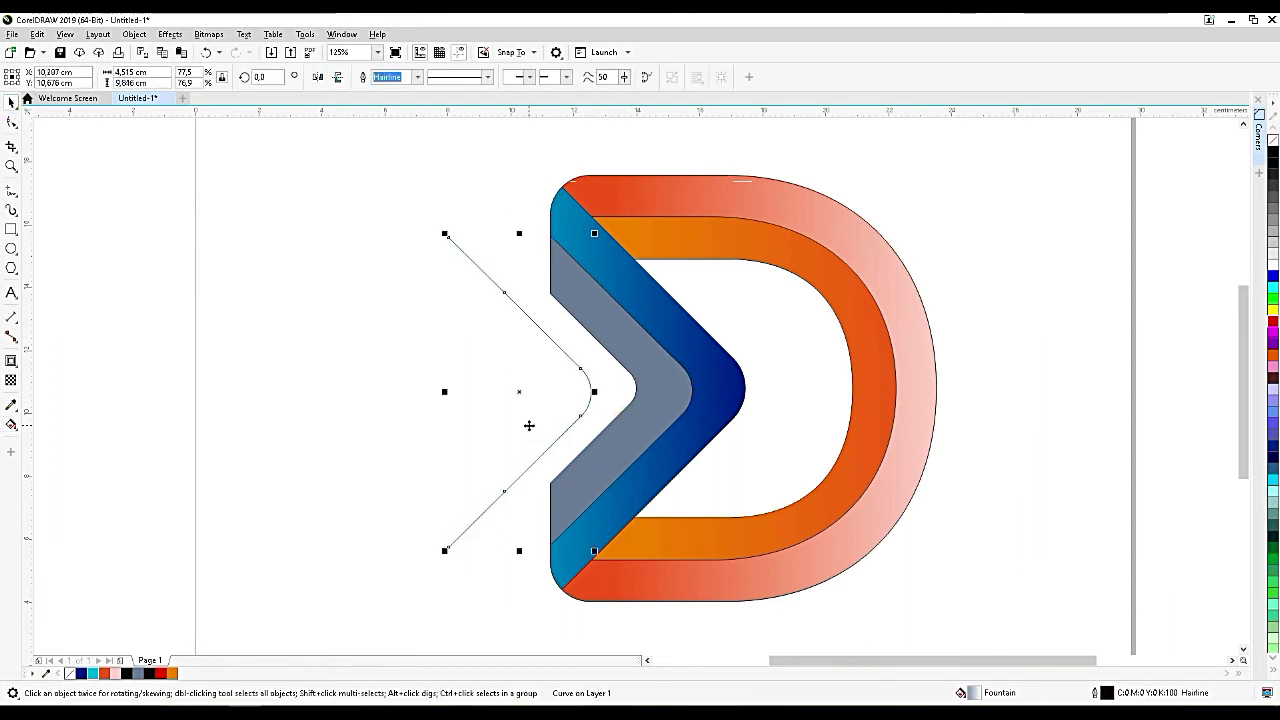
key(ctrl+z)
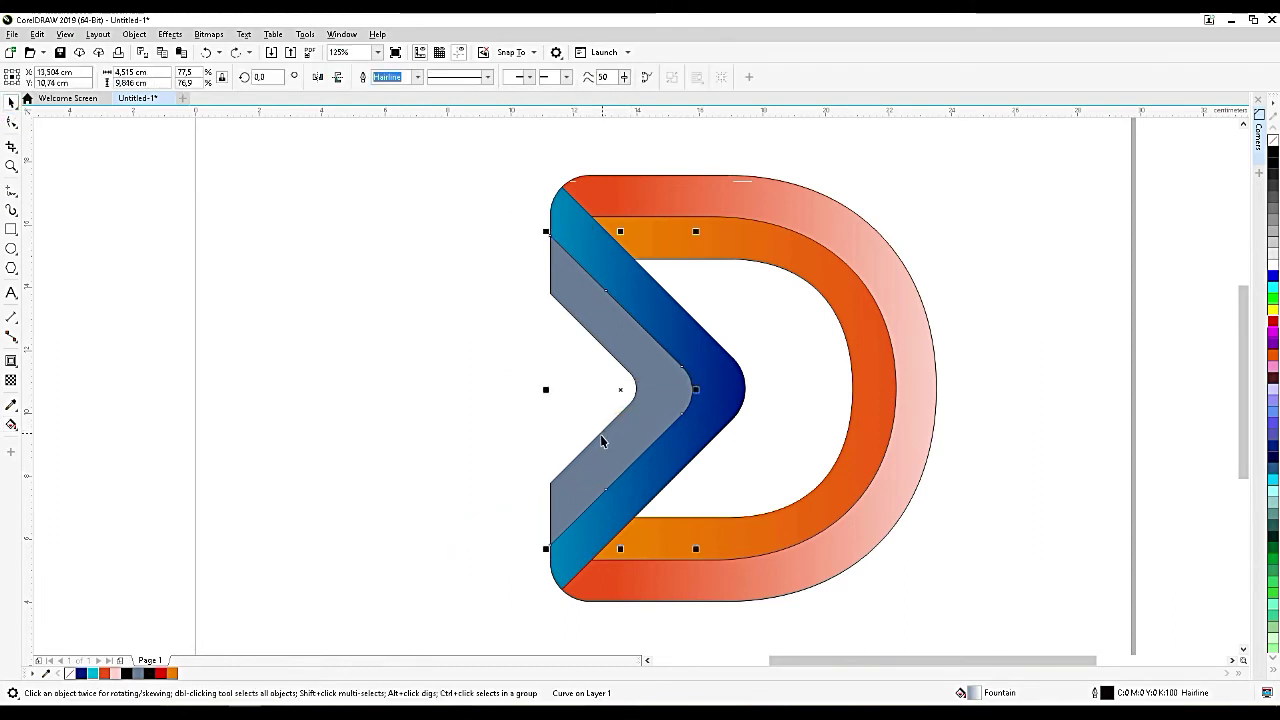
Send the V line to the back and give the arrow a horizontal fountain fill, cyan near the tip and navy beyond its open end.
key(ctrl+End)
click(619, 449)
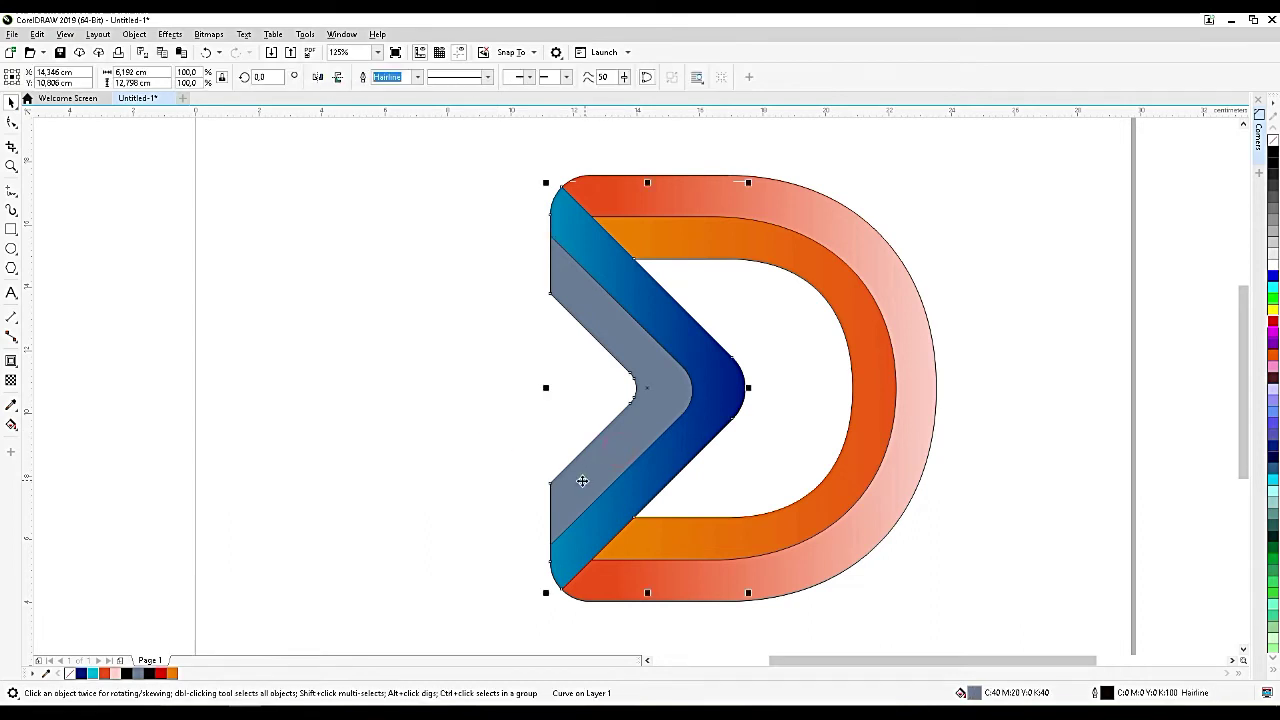
click(12, 424)
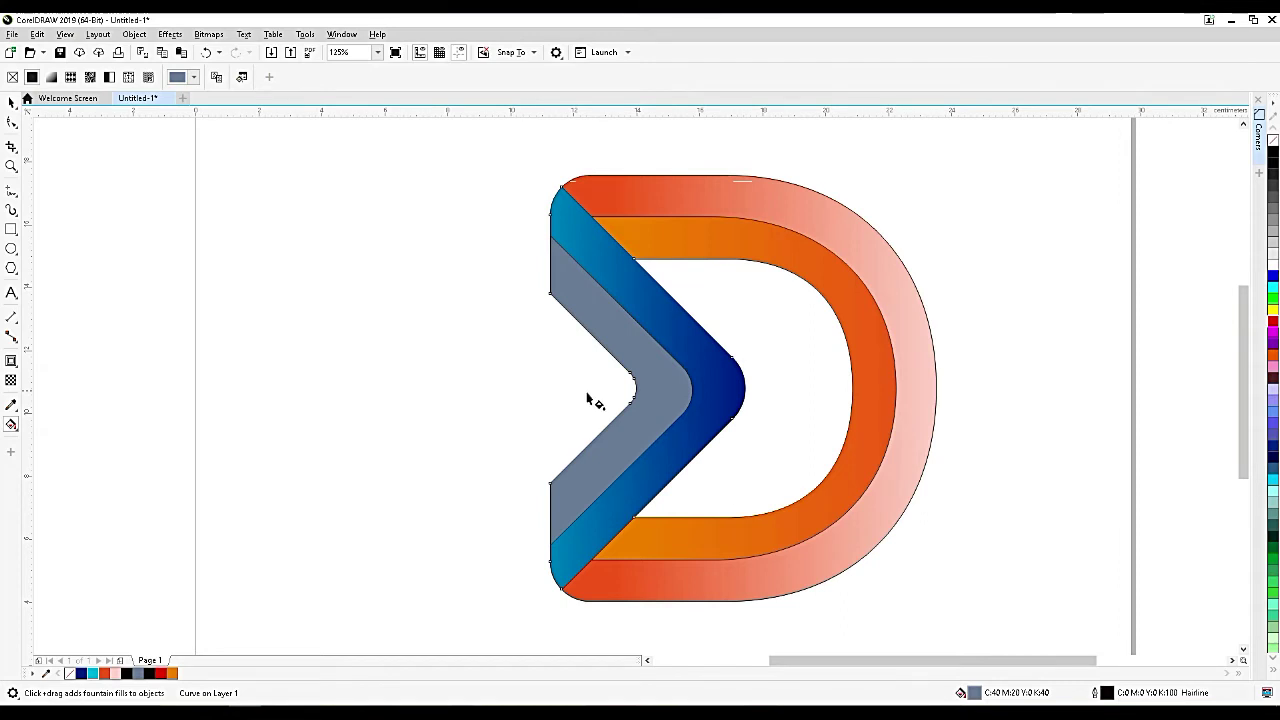
drag(682, 390, 536, 391)
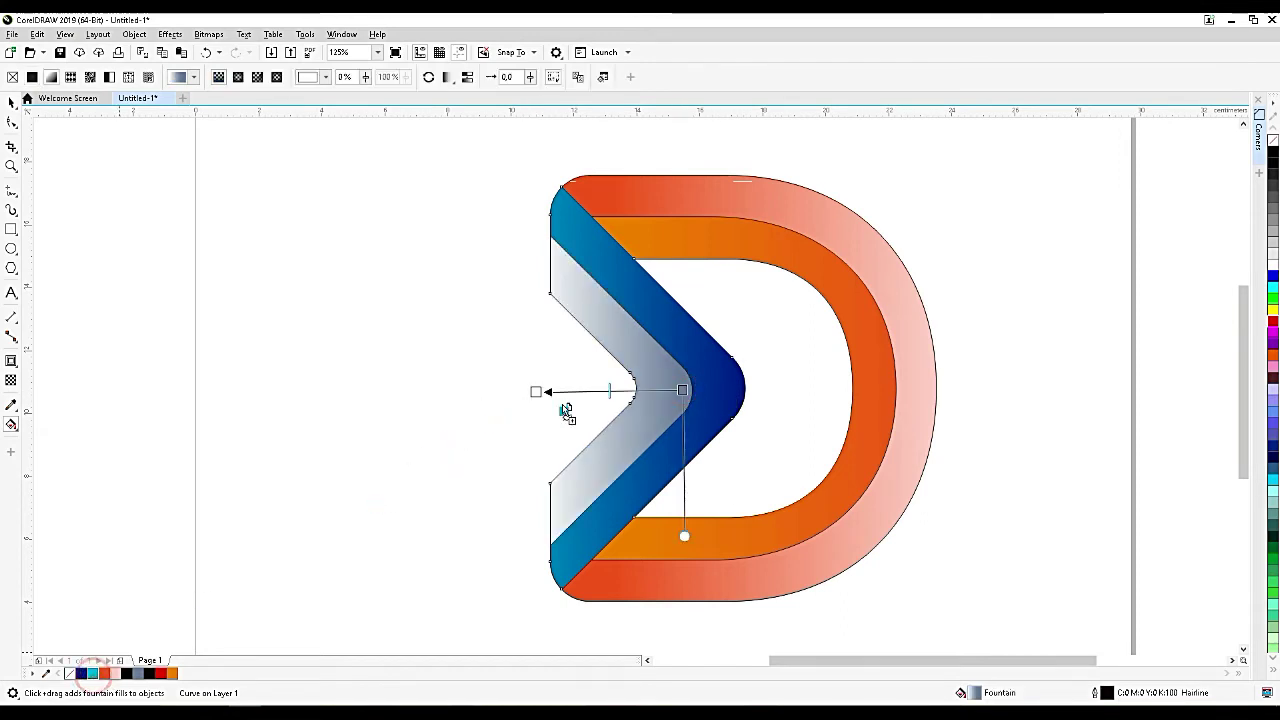
drag(689, 394, 682, 391)
drag(518, 414, 449, 395)
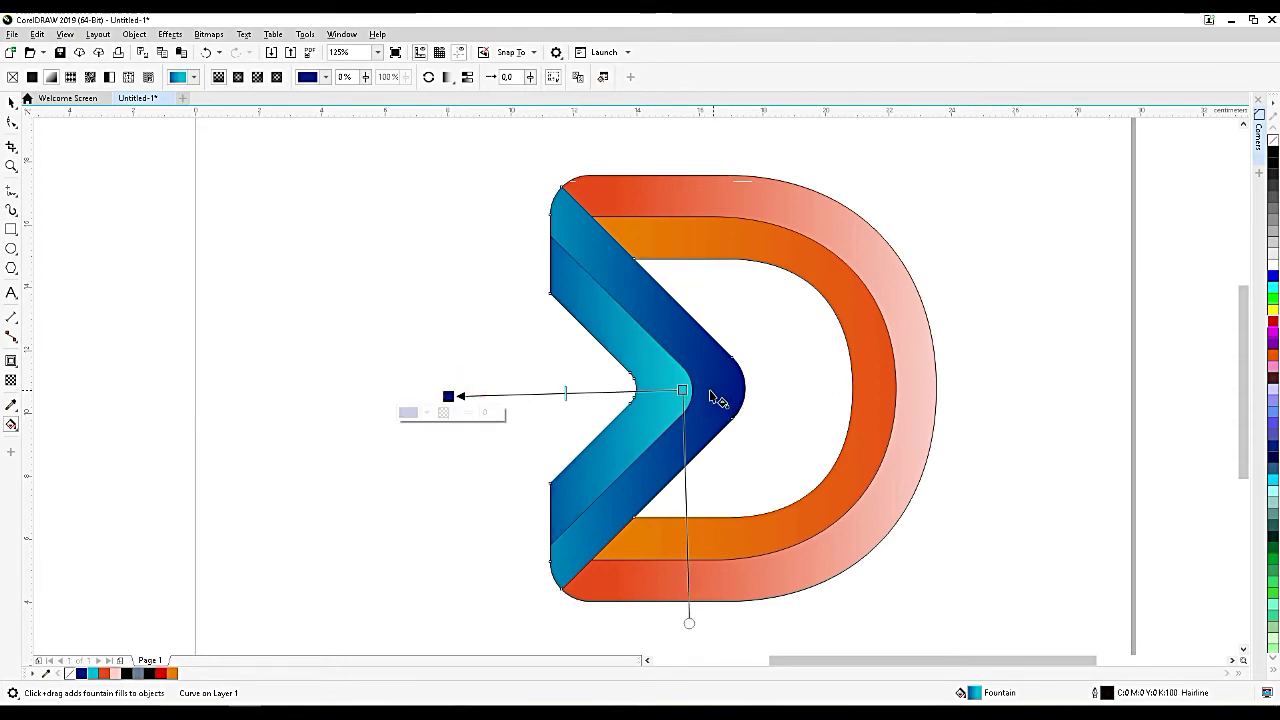
Send the arrow to the back behind the V line, and send the navy-to-cyan outer band behind the arrow.
click(11, 101)
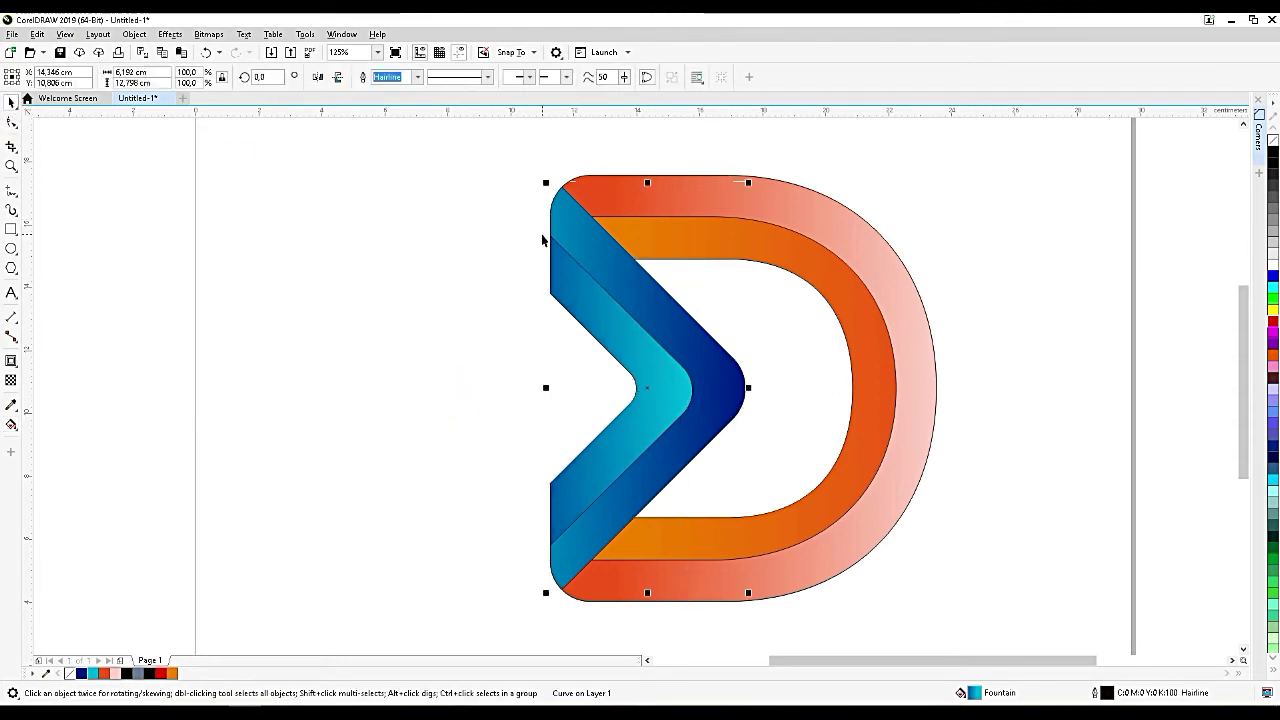
click(485, 293)
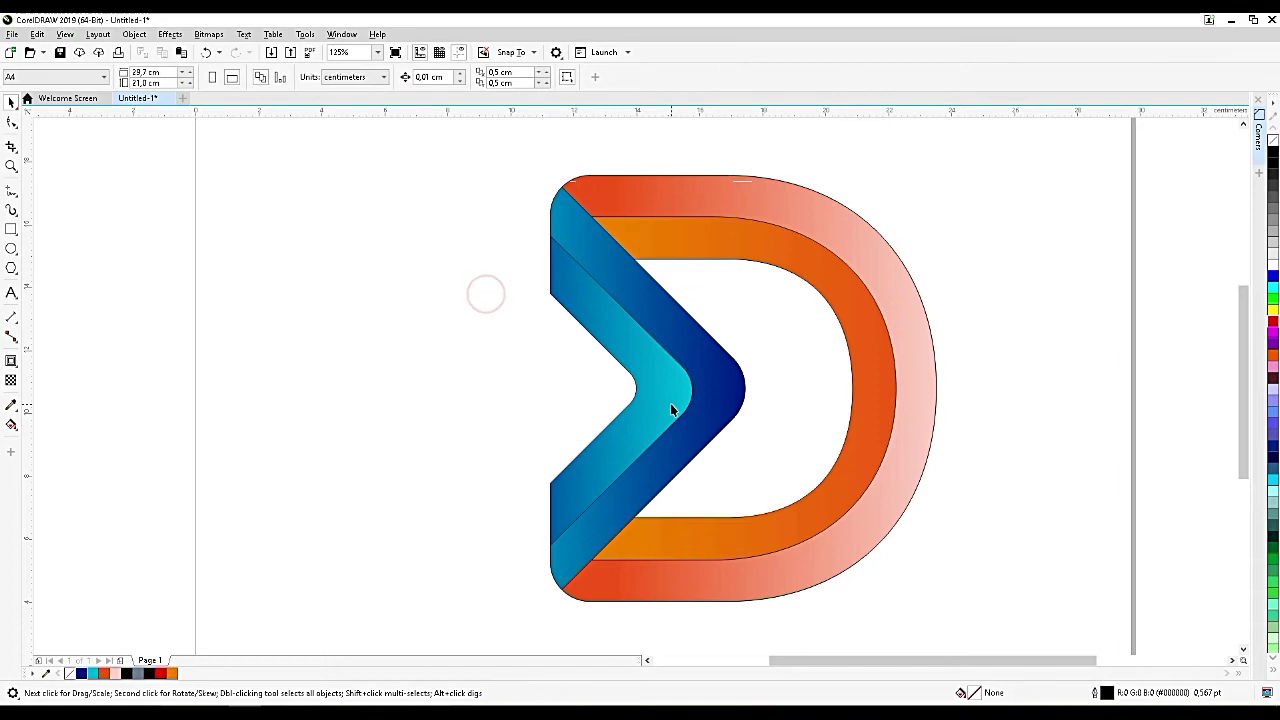
click(671, 404)
key(ctrl+End)
click(573, 260)
drag(573, 260, 697, 366)
click(510, 399)
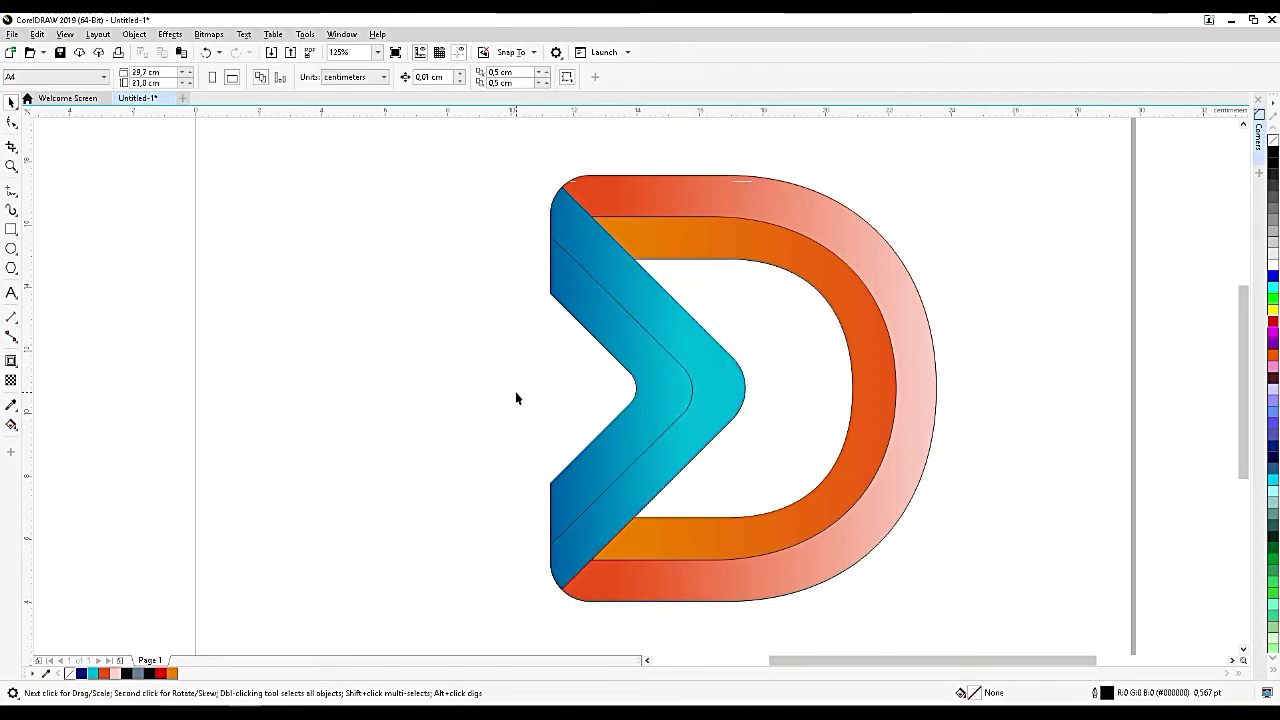
Give the V line along the middle of the arrow a white outline 4.0 pt wide.
click(687, 409)
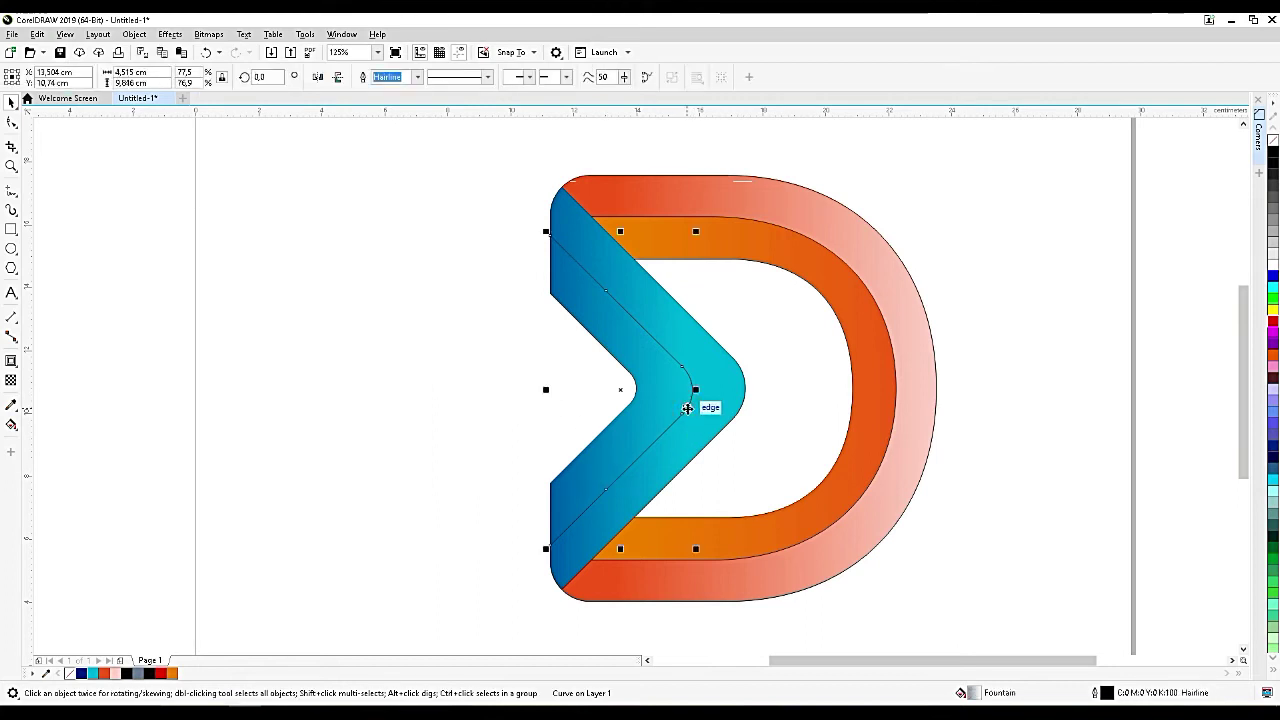
right_click(1273, 260)
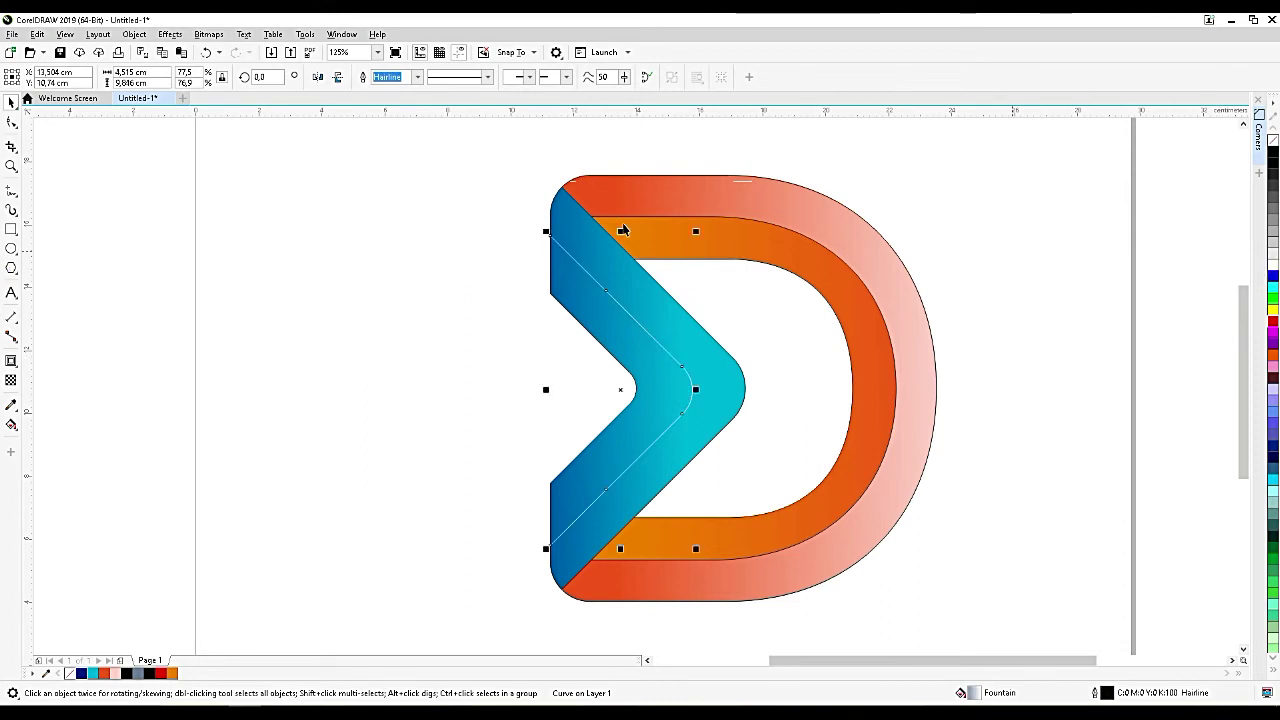
click(418, 77)
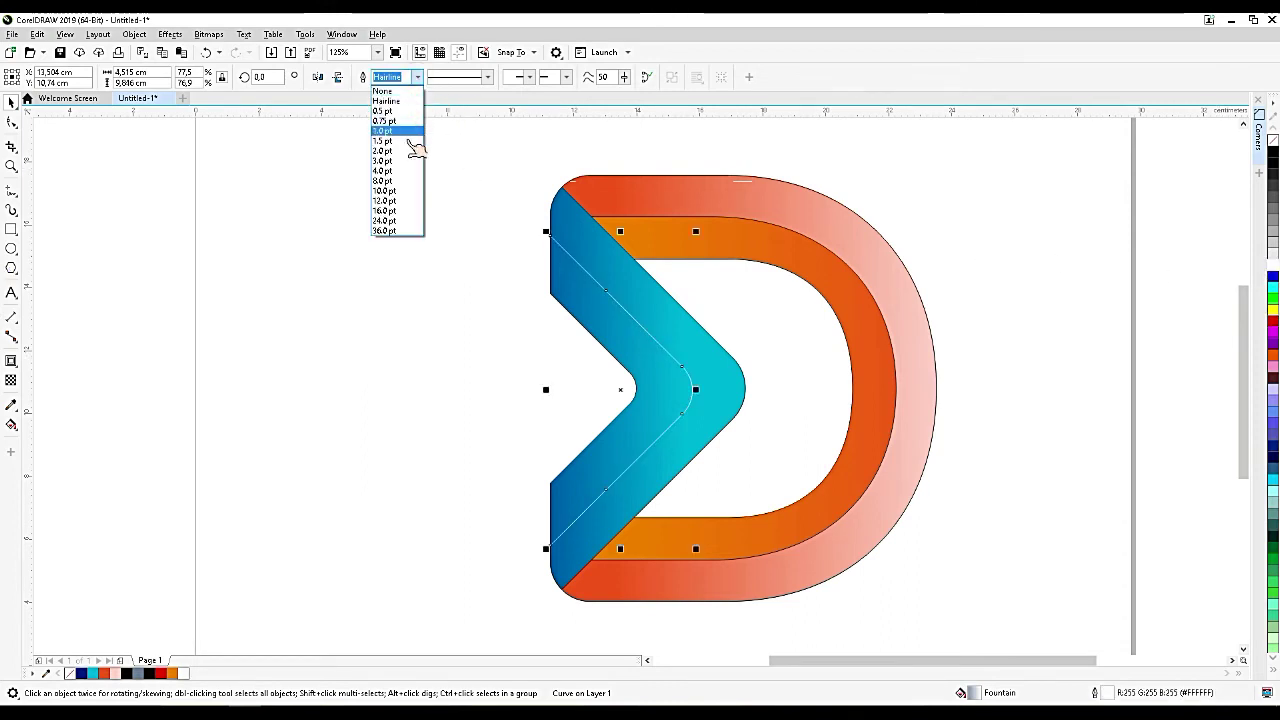
click(396, 150)
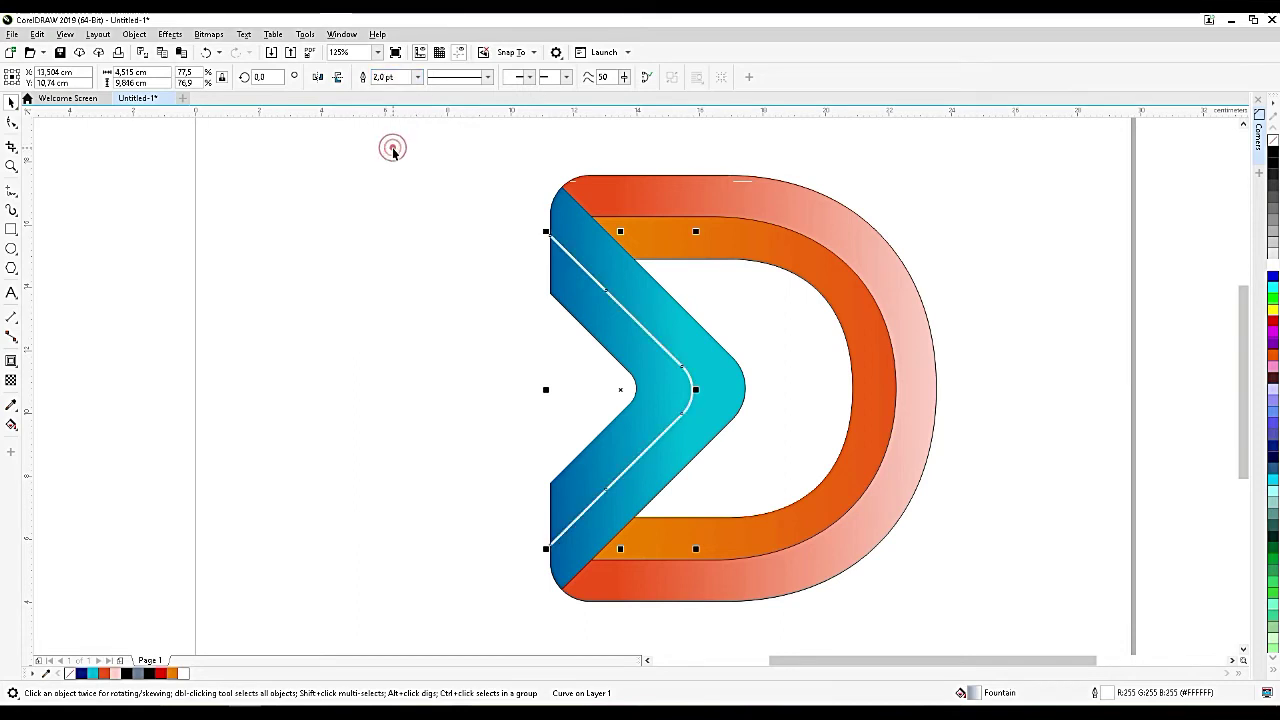
click(418, 79)
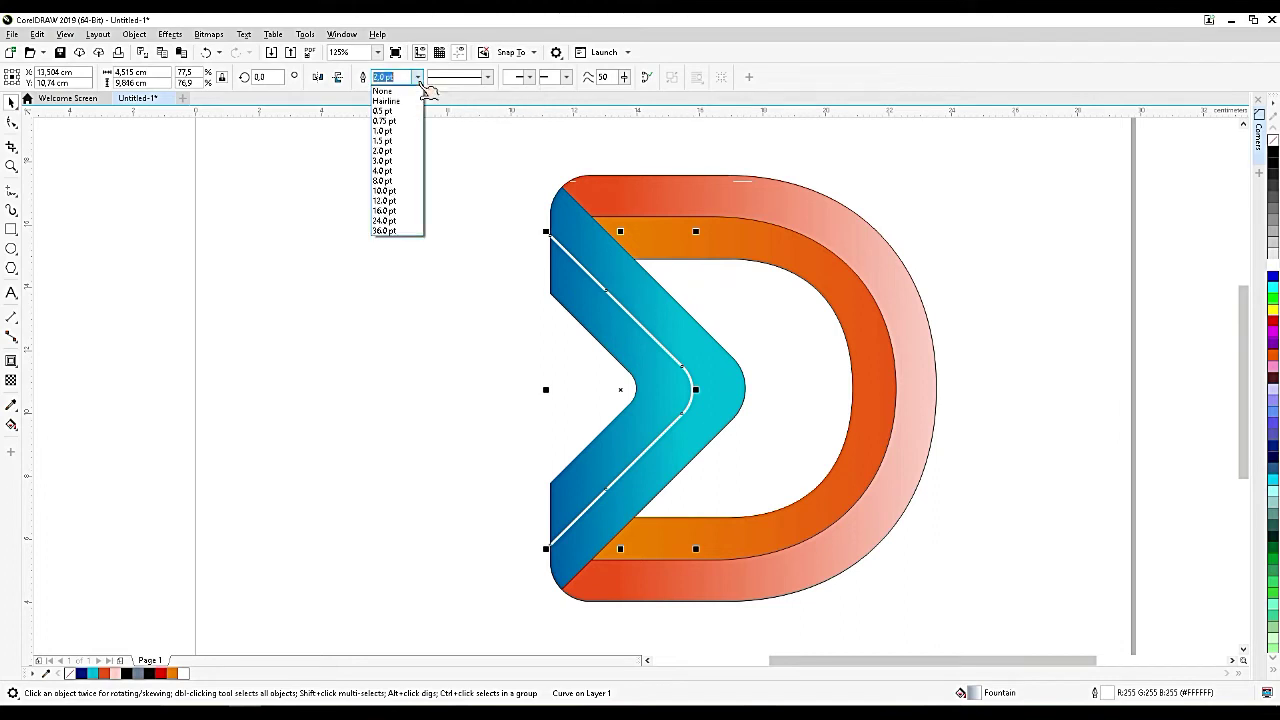
click(389, 172)
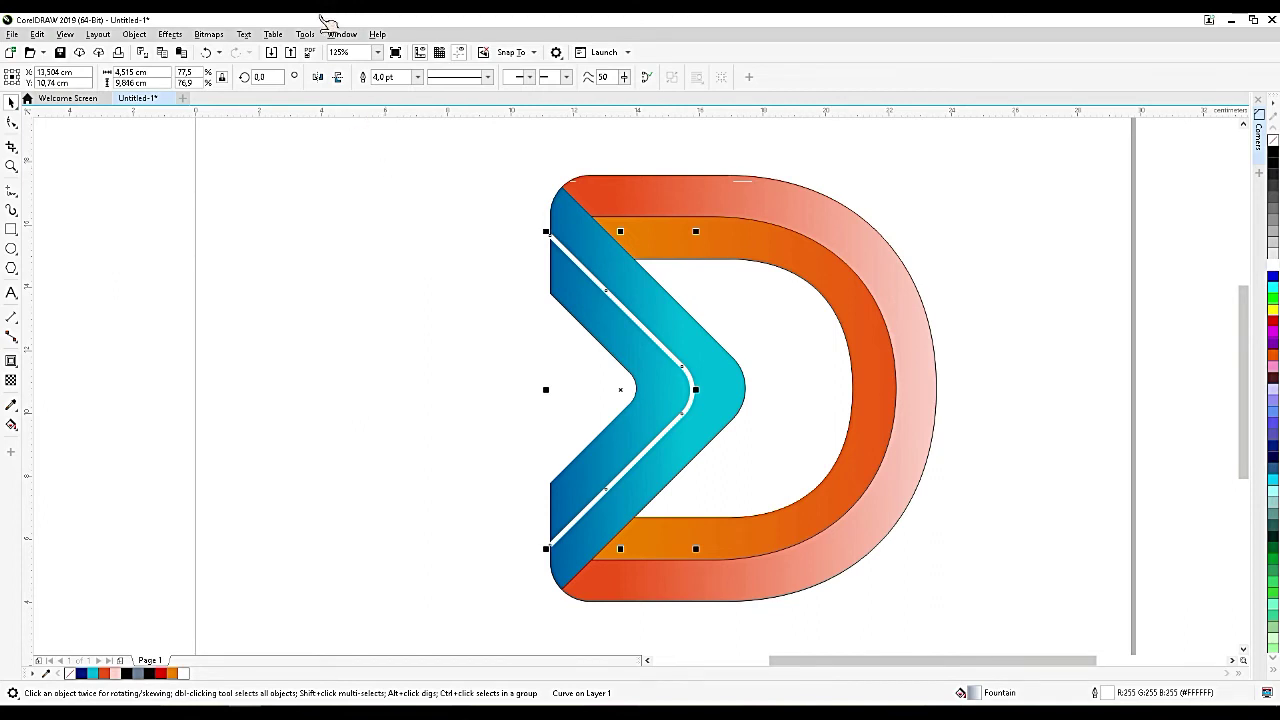
Convert the white V line to a bitmap and apply a Gaussian Blur with a radius of 2.0 pixels.
click(208, 34)
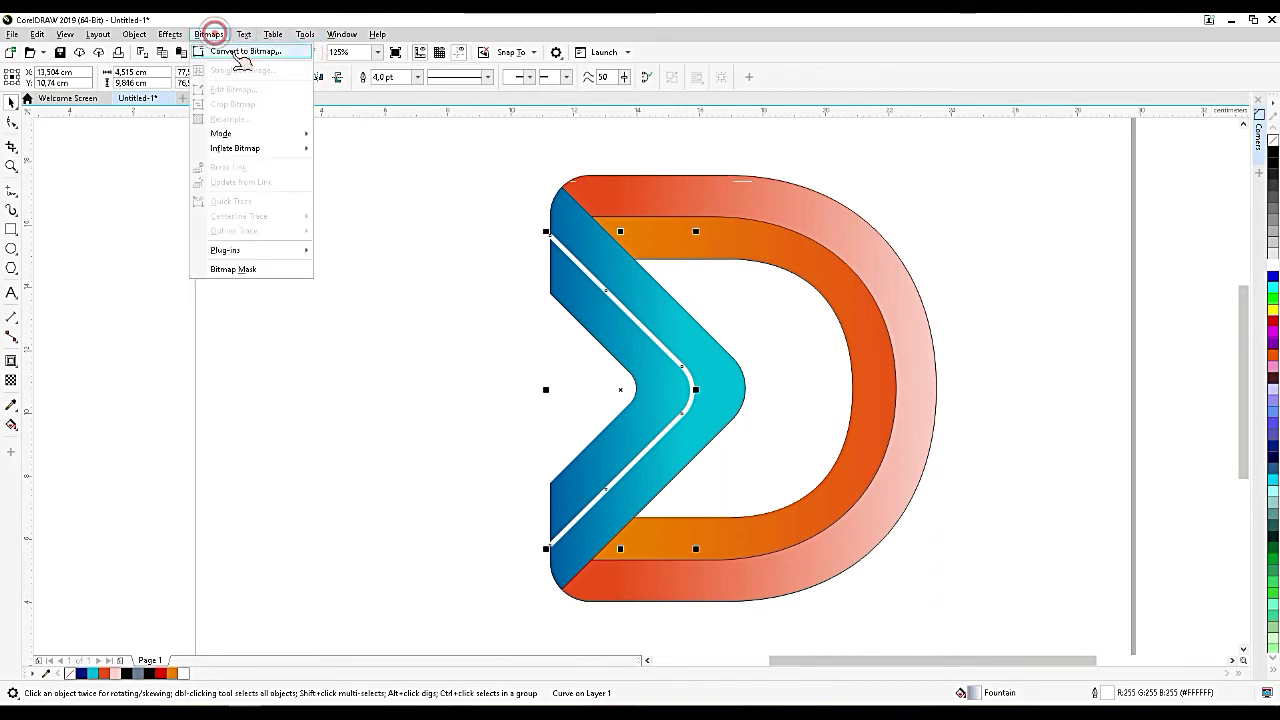
click(233, 53)
click(652, 438)
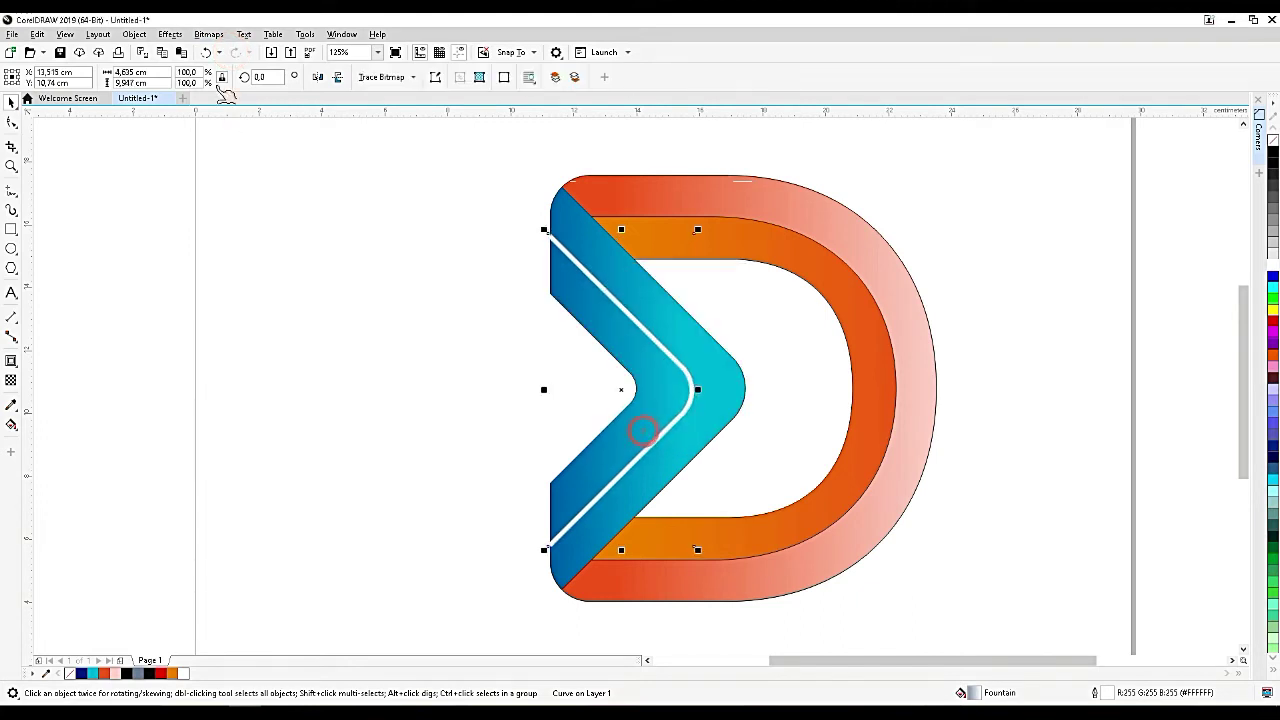
click(172, 35)
mouse_move(190, 116)
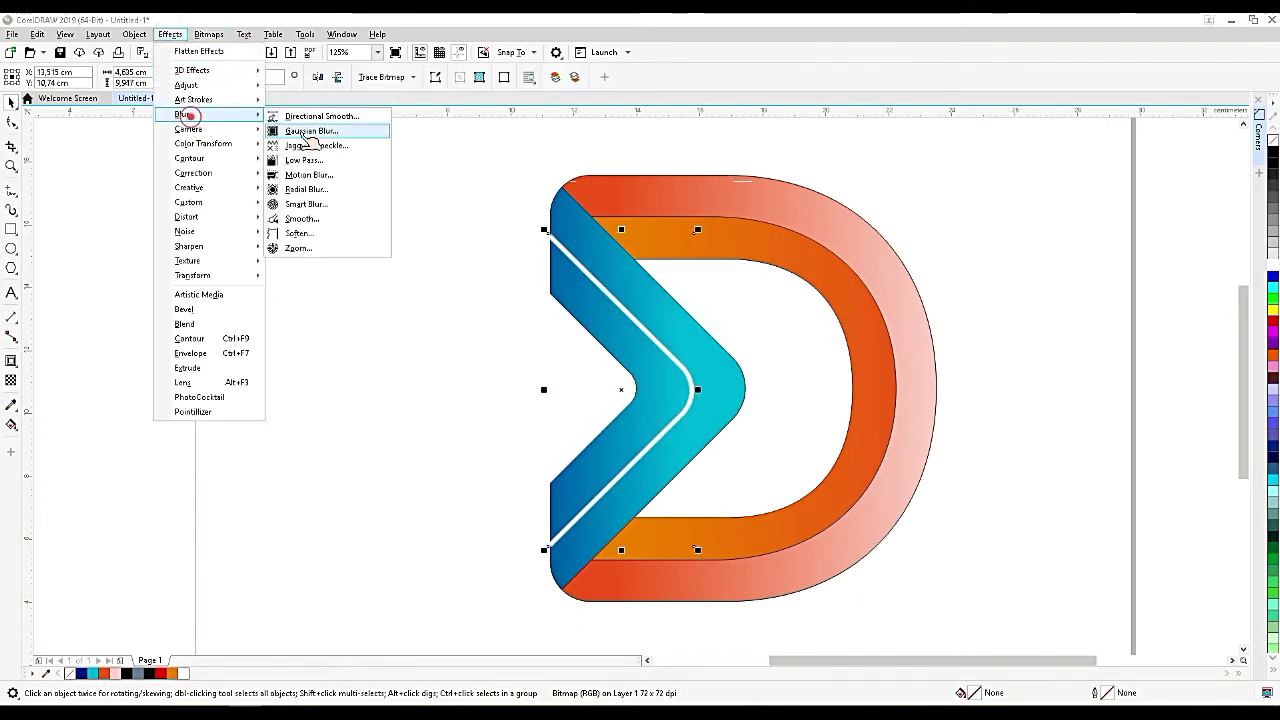
click(328, 132)
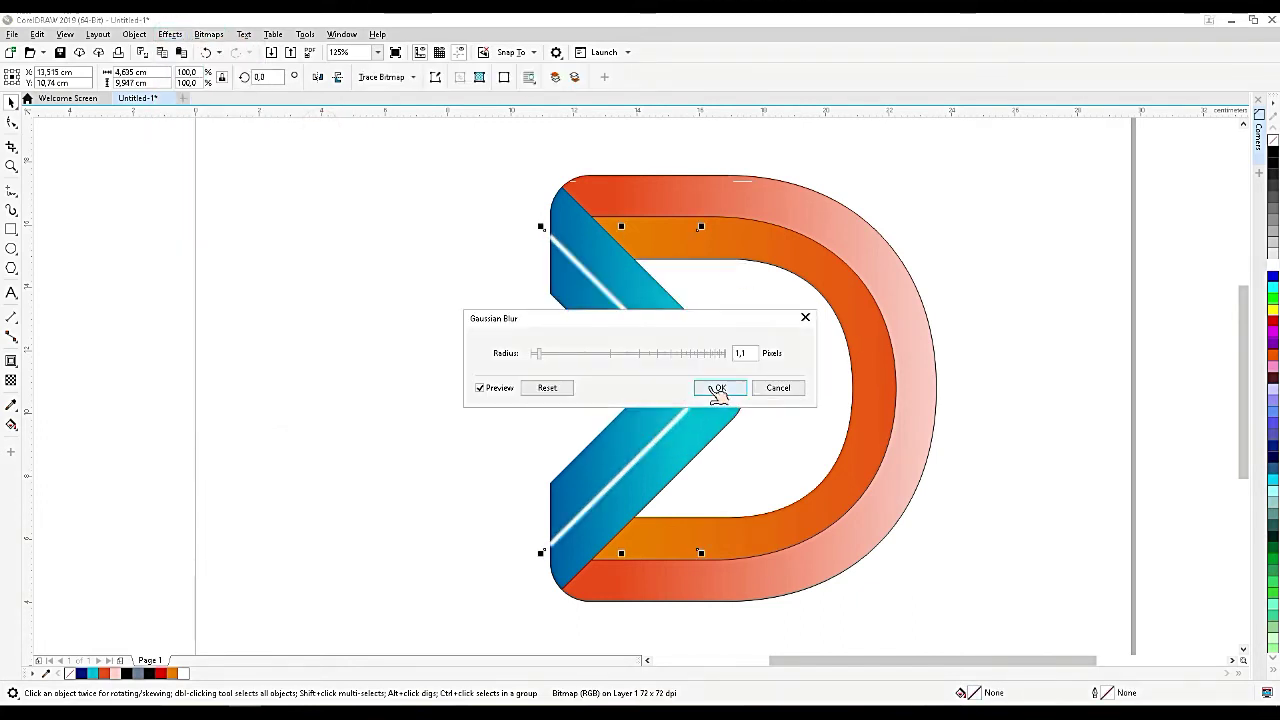
click(551, 354)
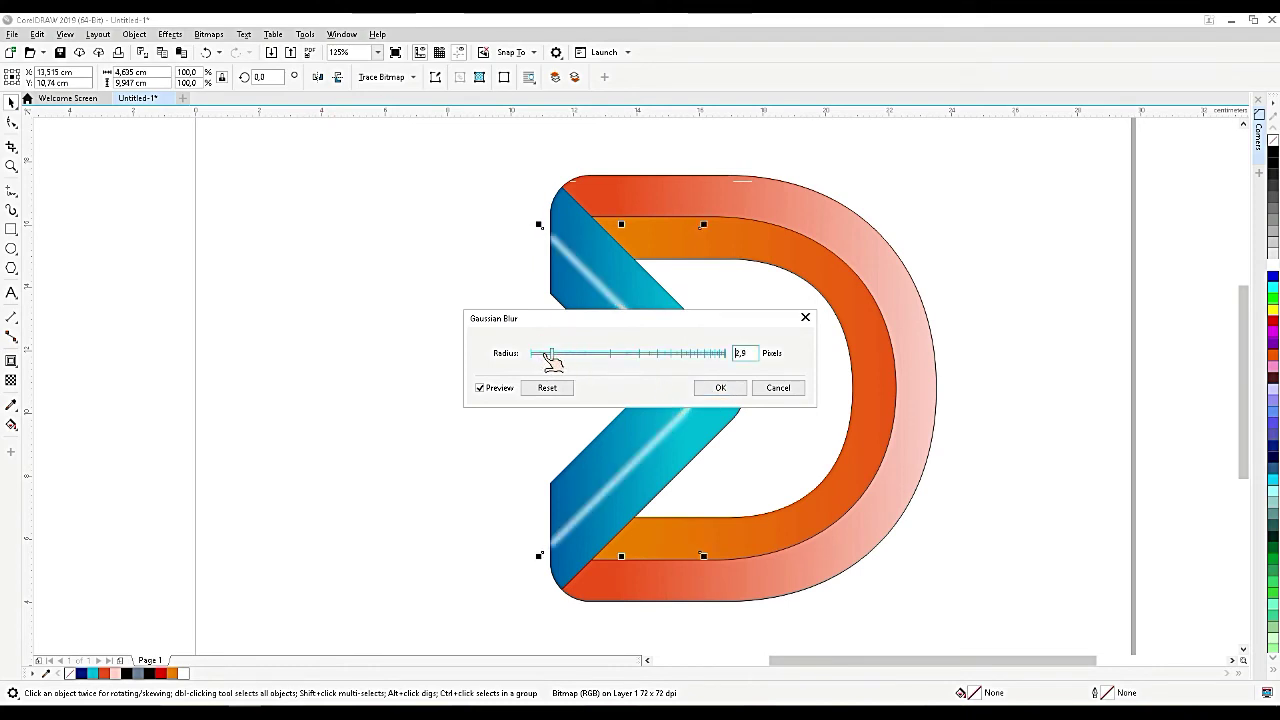
drag(551, 354, 546, 354)
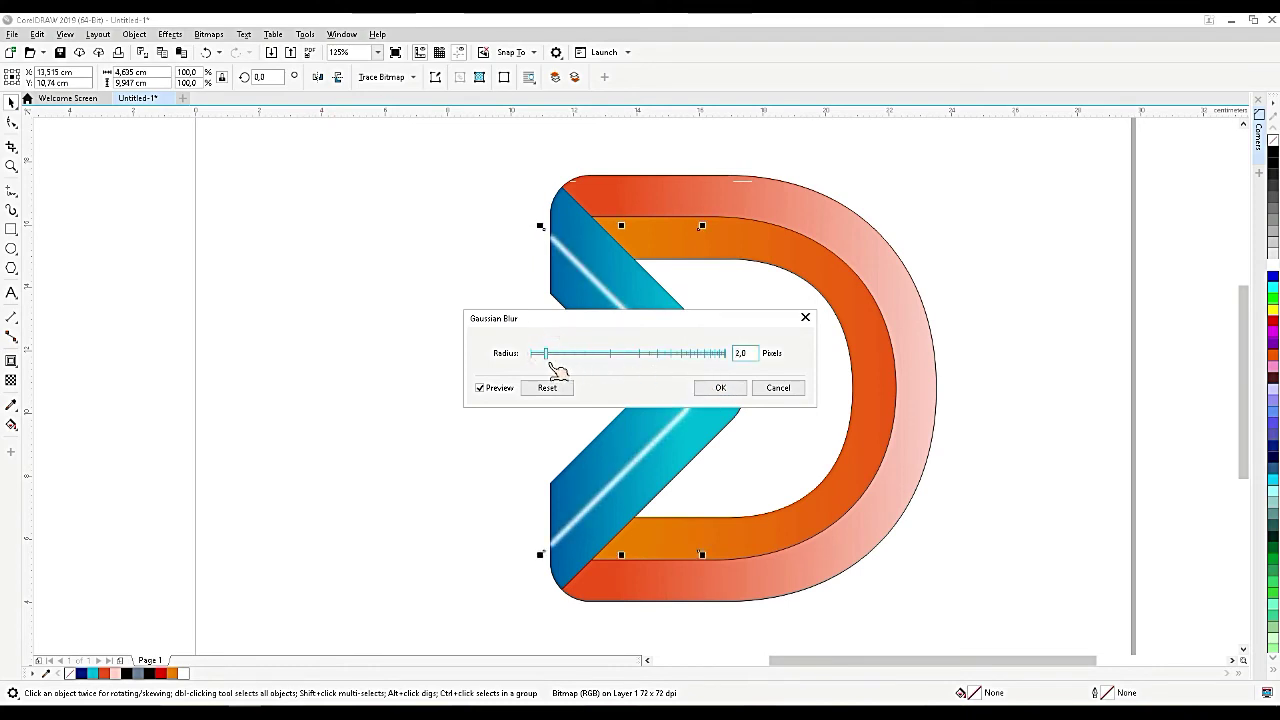
click(716, 387)
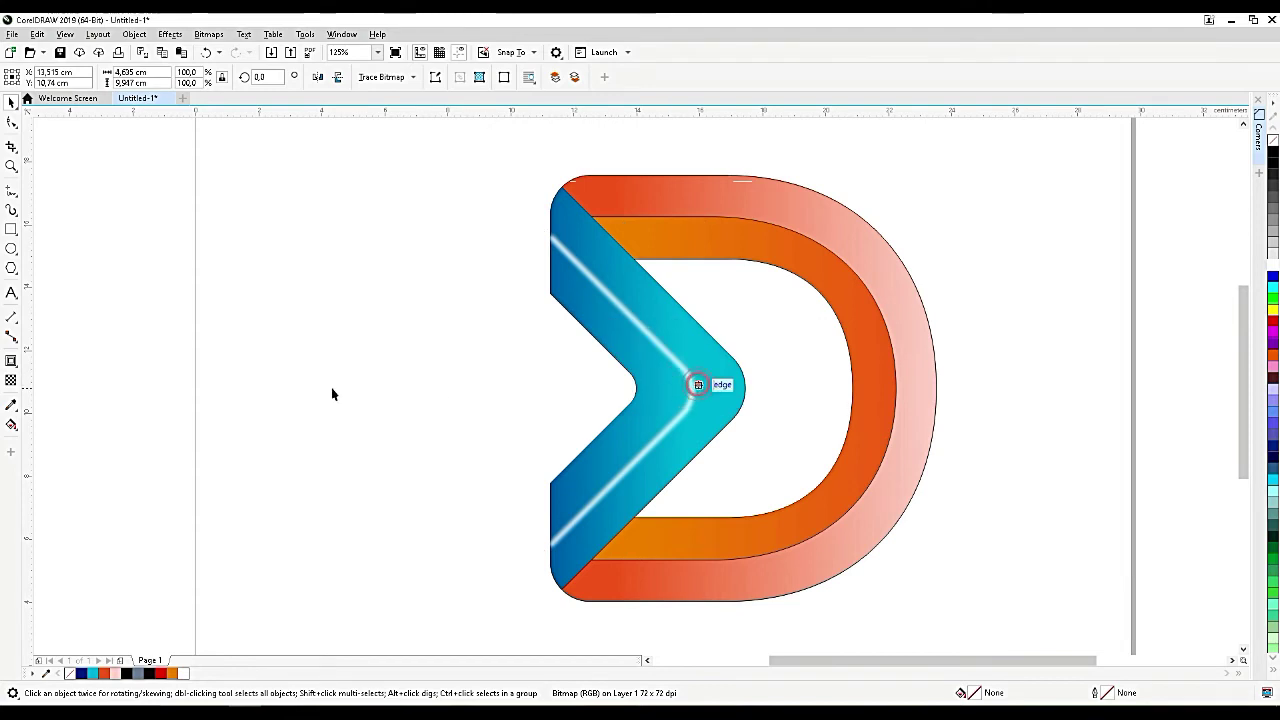
Apply a horizontal fountain transparency to the blurred V line, opaque at the arrow's tip and fading out towards its open end.
click(11, 380)
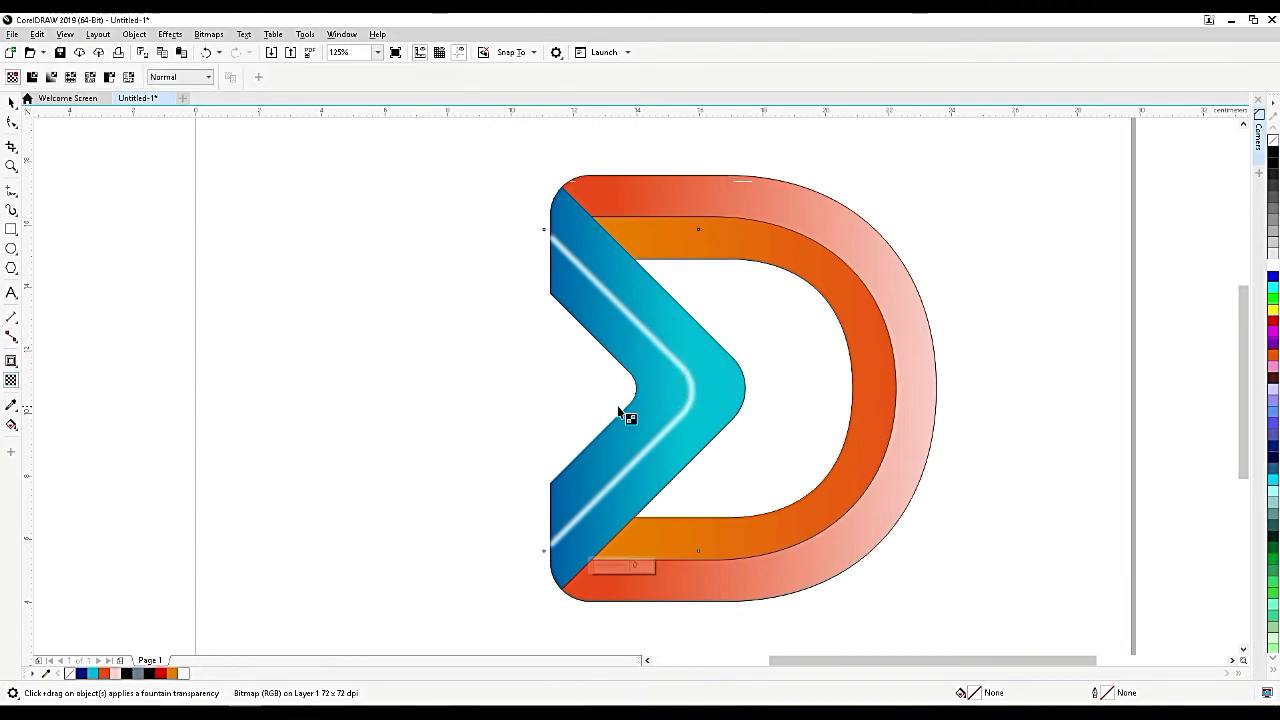
drag(697, 372, 488, 373)
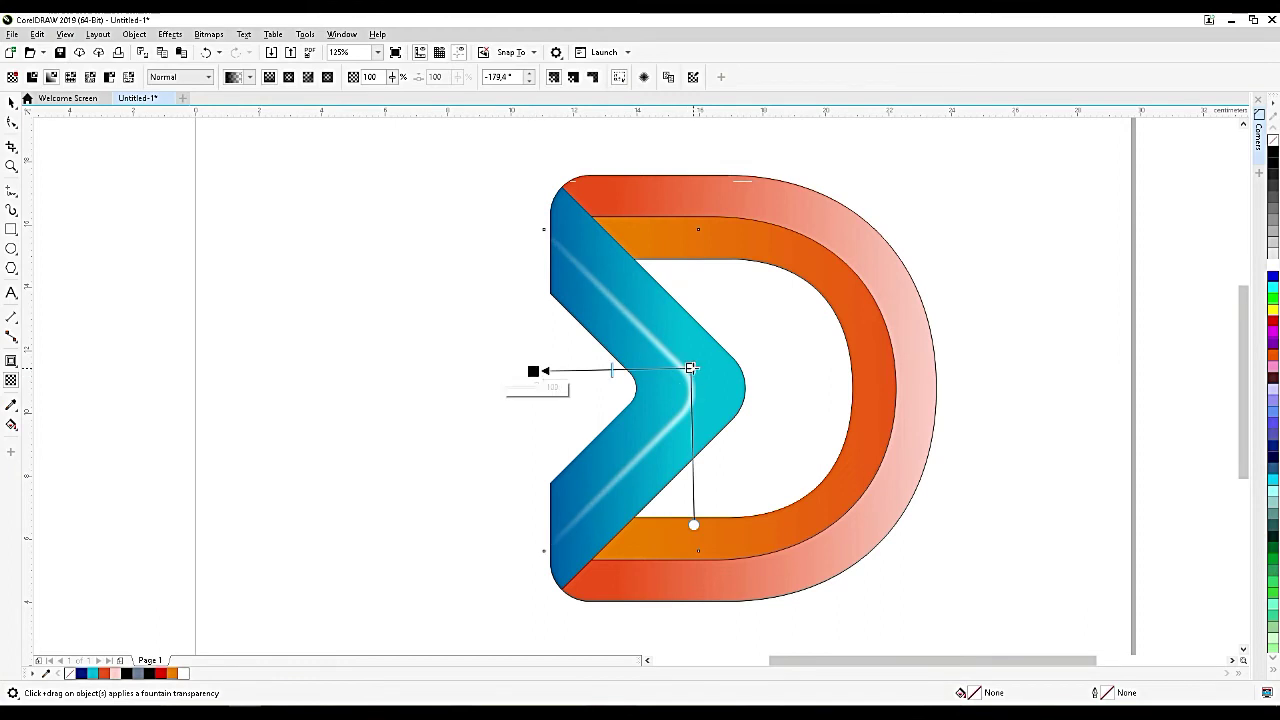
drag(691, 368, 704, 370)
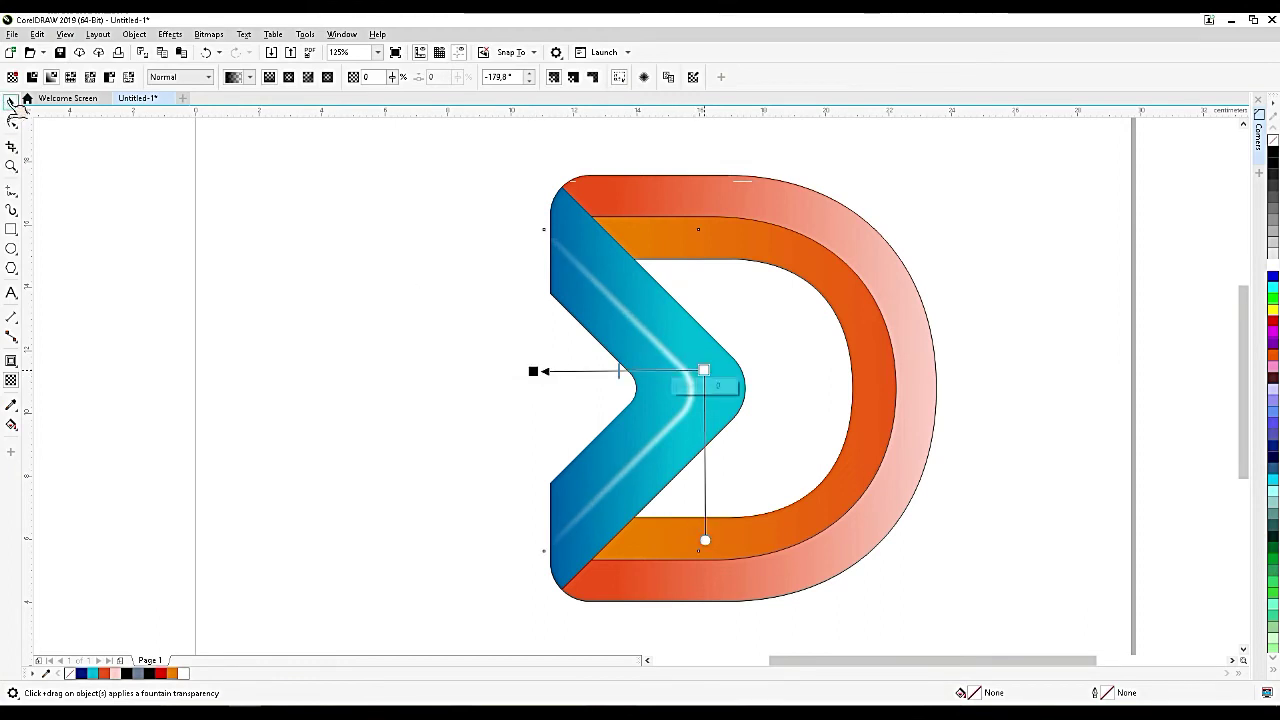
click(11, 101)
Send the body's outer band to the back, and send the orange body behind it.
click(796, 246)
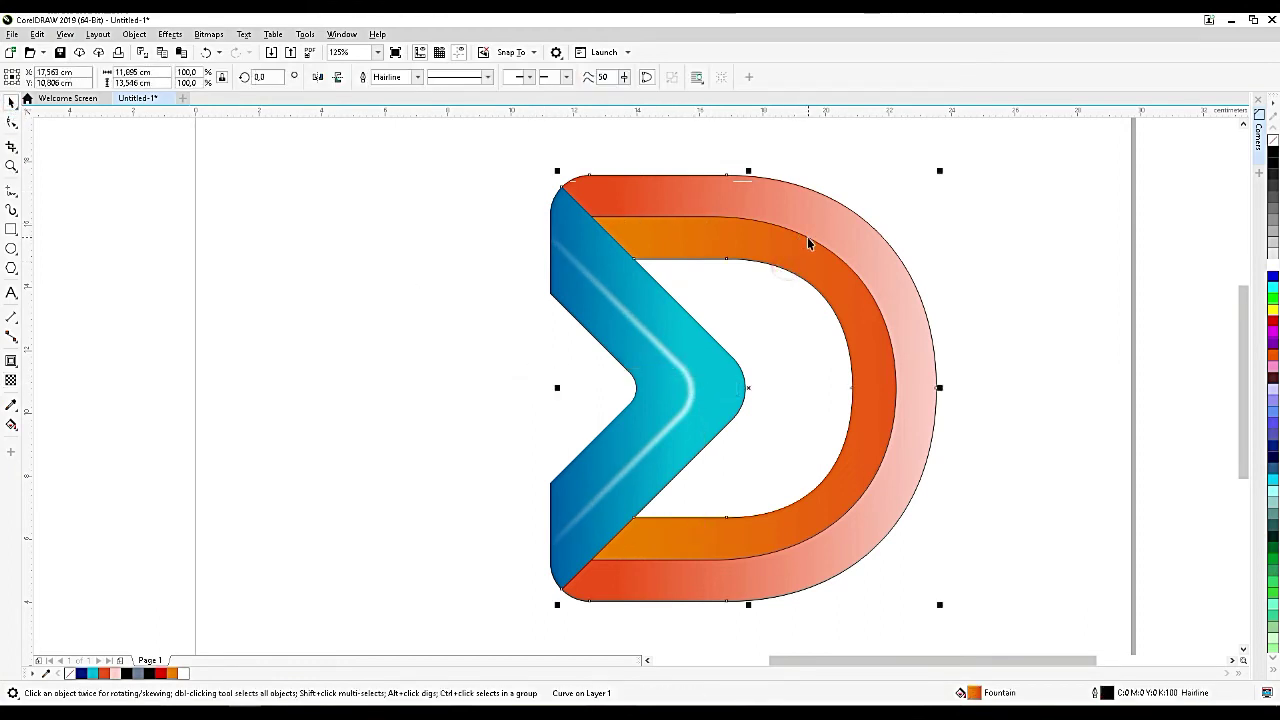
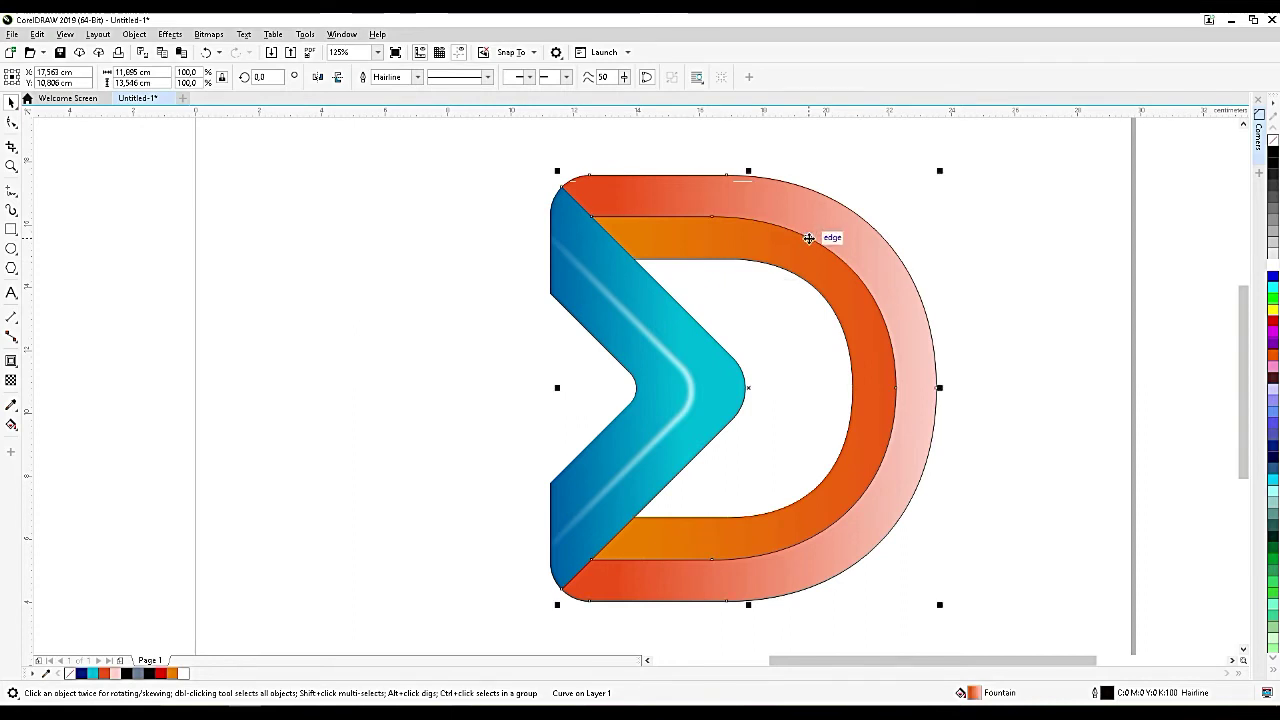
key(ctrl+End)
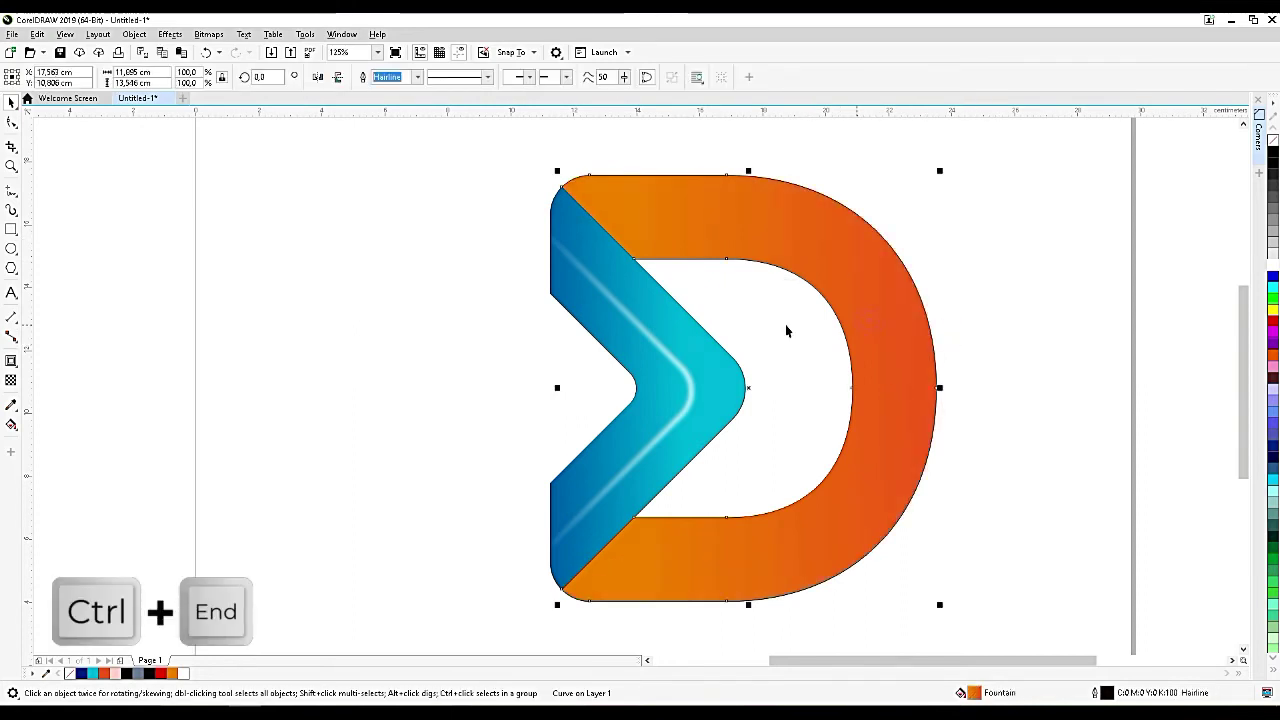
key(ctrl+End)
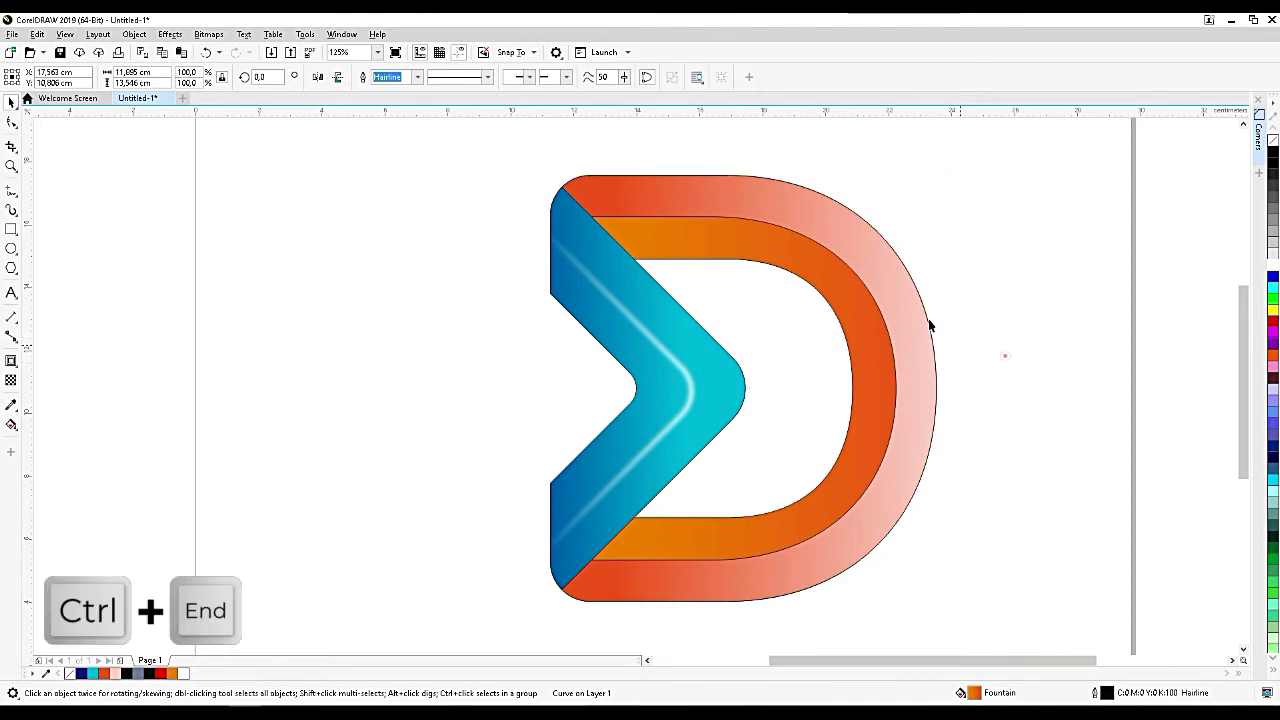
click(1005, 355)
Give the centre line of the curved body a white outline 4.0 pt wide.
click(853, 270)
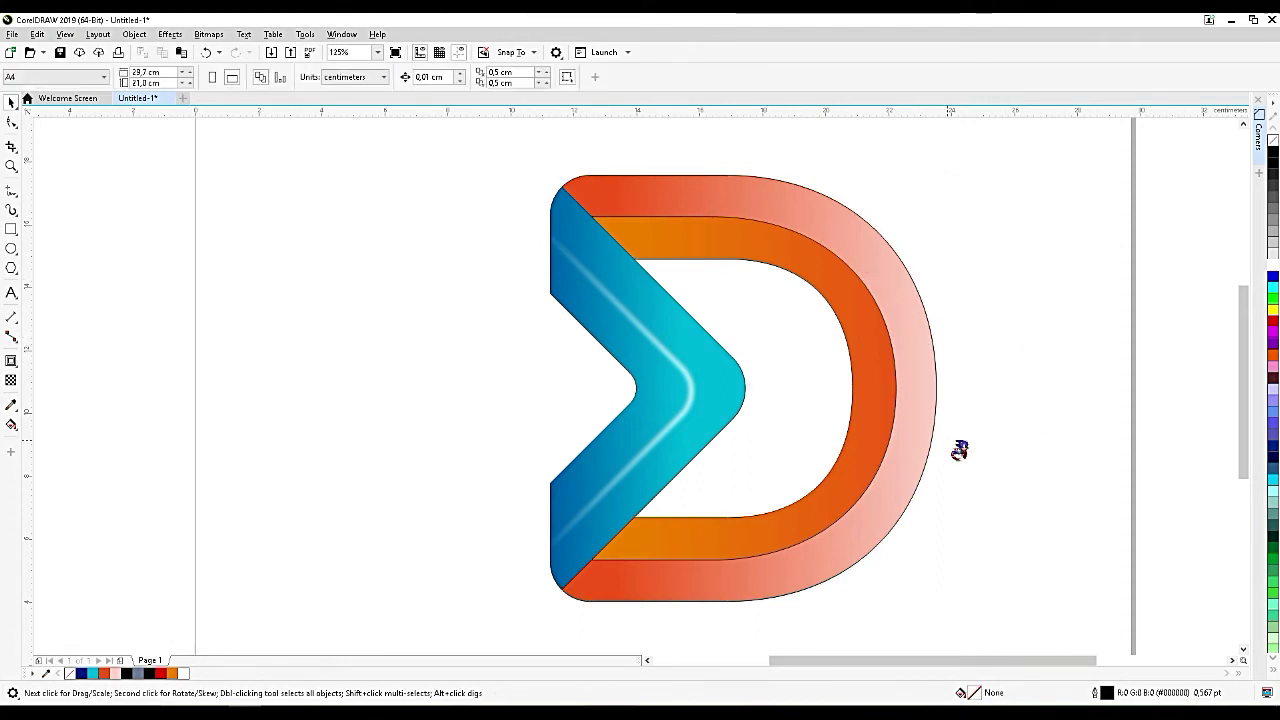
key(ctrl+v)
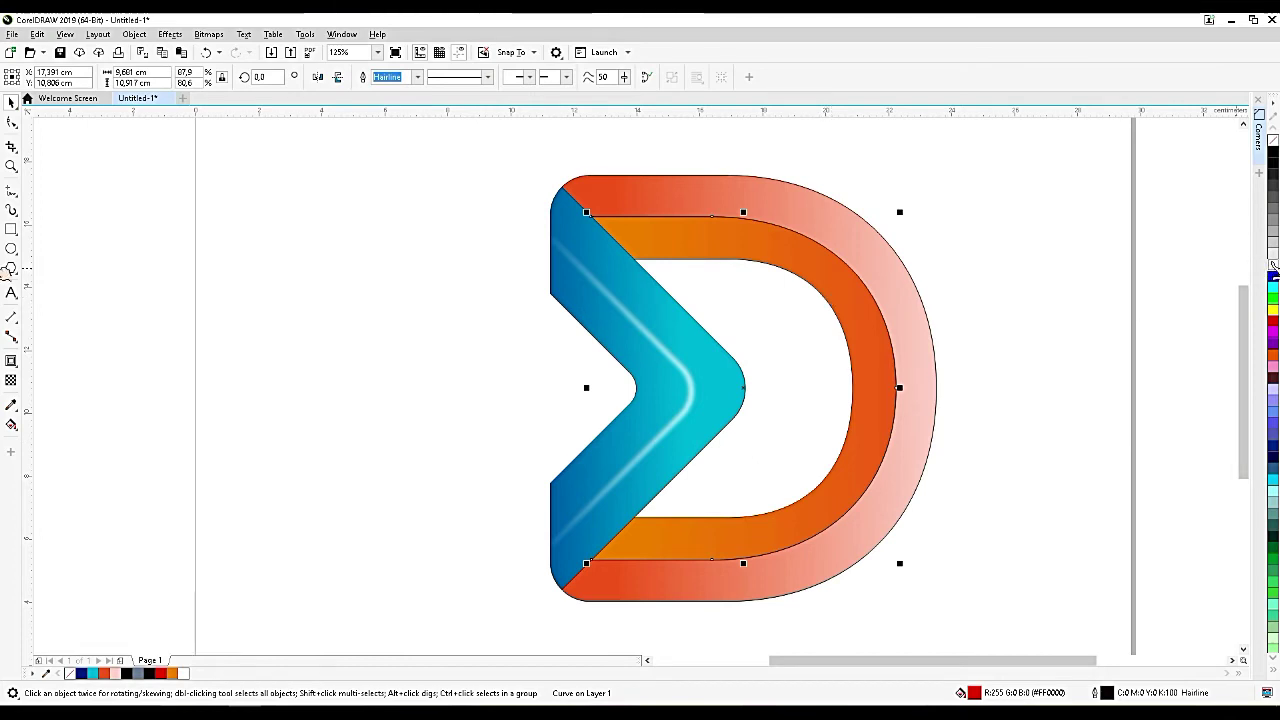
right_click(1268, 271)
click(417, 77)
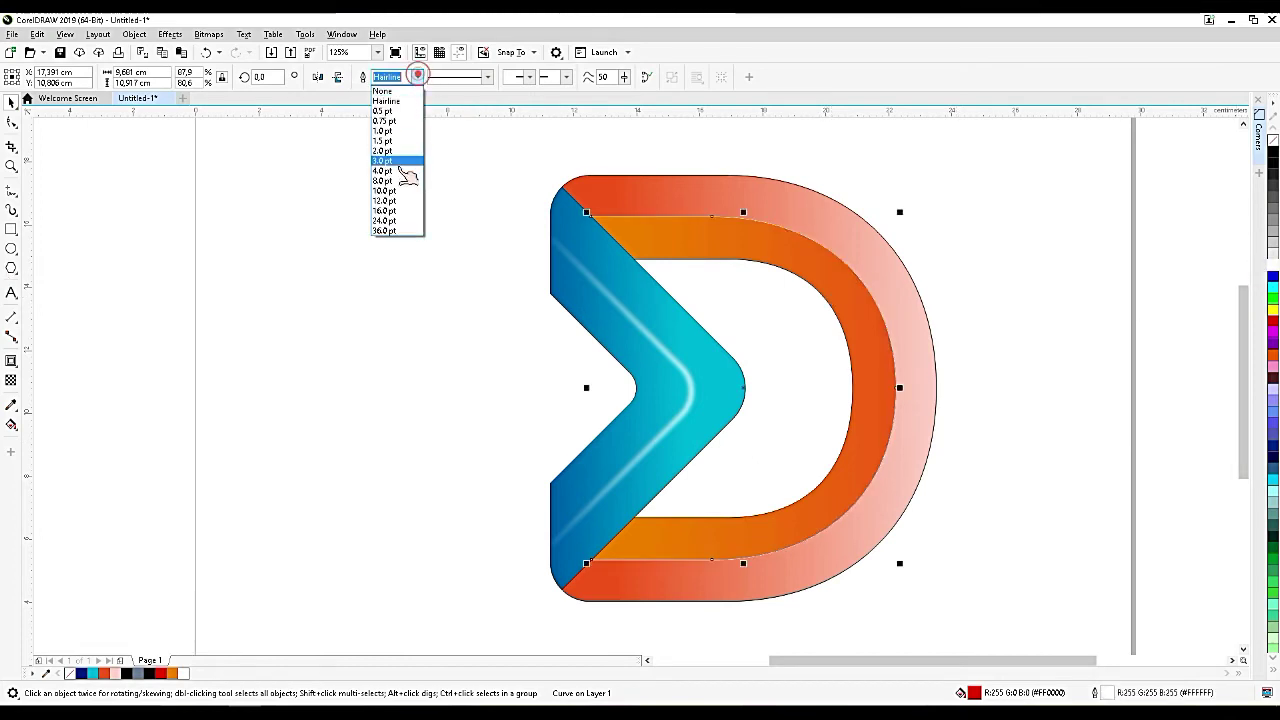
click(400, 170)
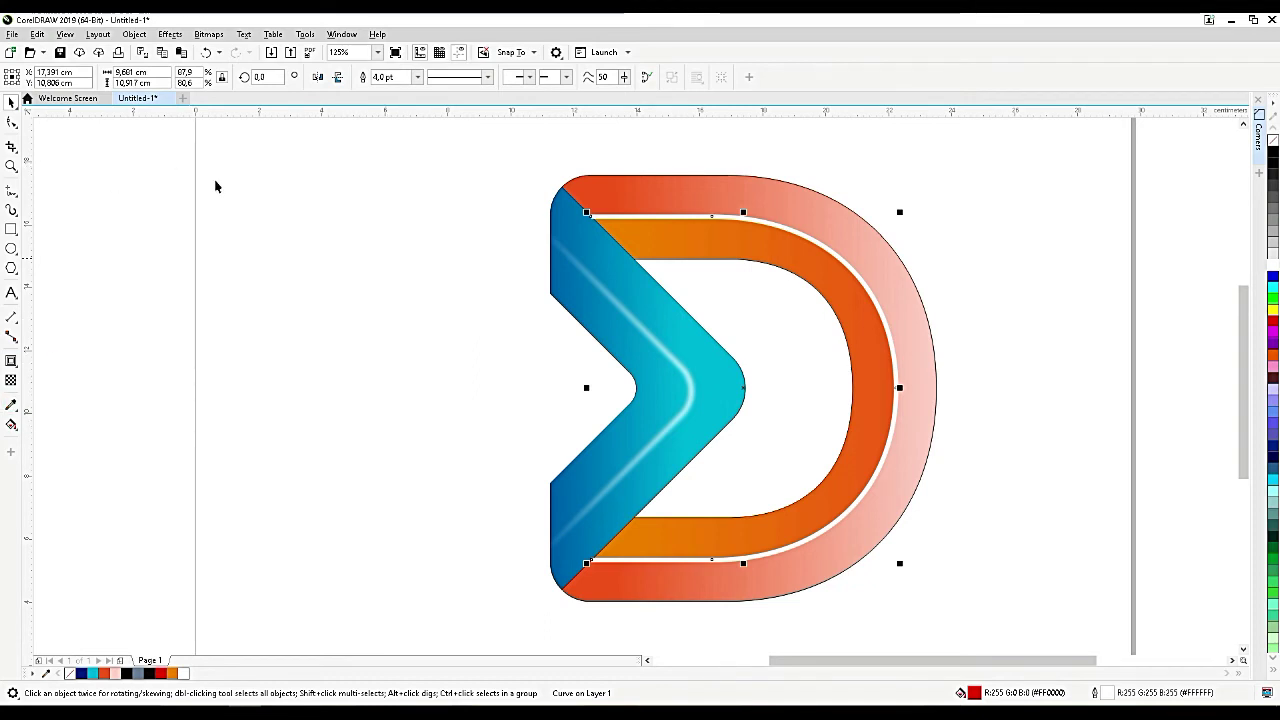
Convert the body's white centre line to a 72 dpi RGB bitmap and apply a Gaussian Blur with a radius of 2.2 pixels.
click(208, 34)
click(230, 49)
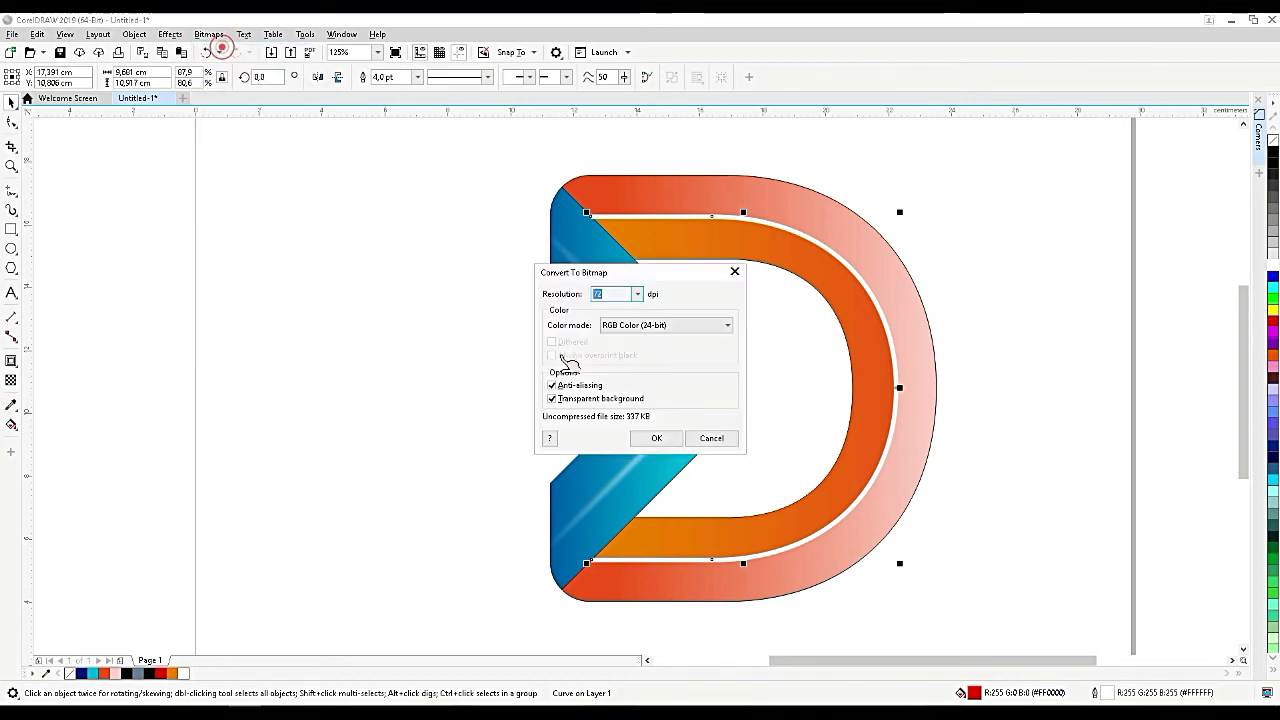
click(652, 438)
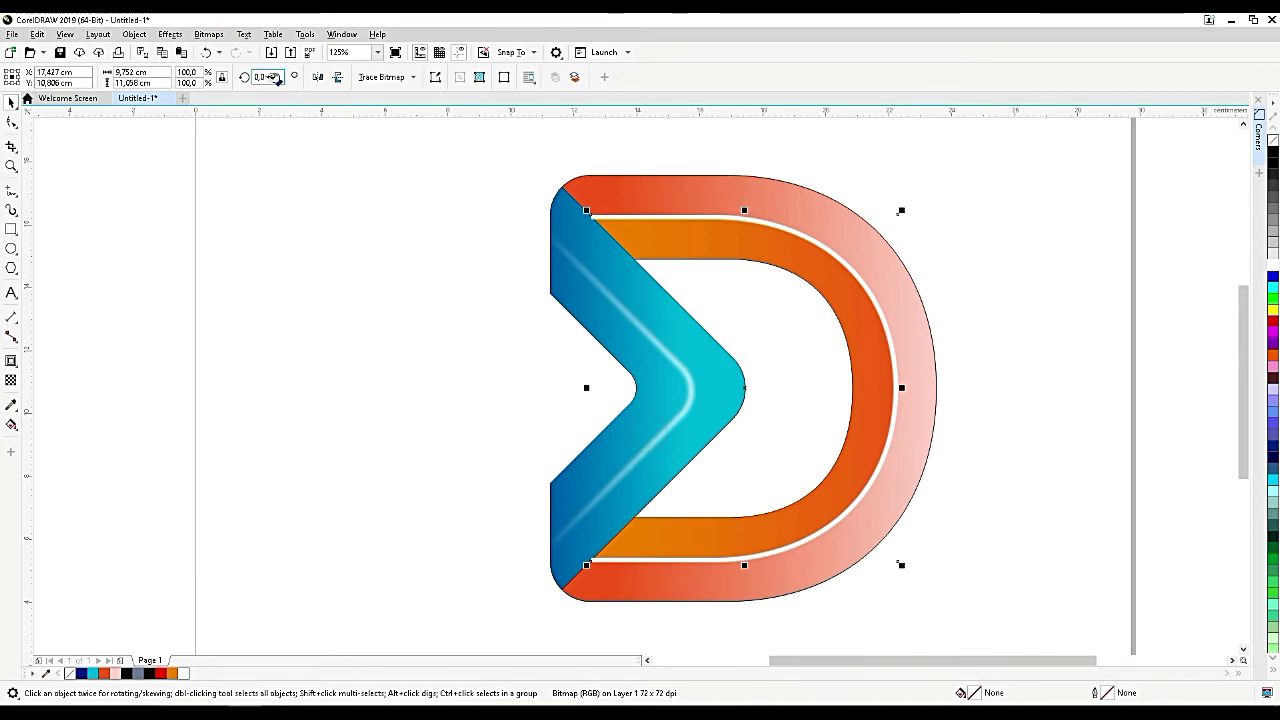
click(170, 34)
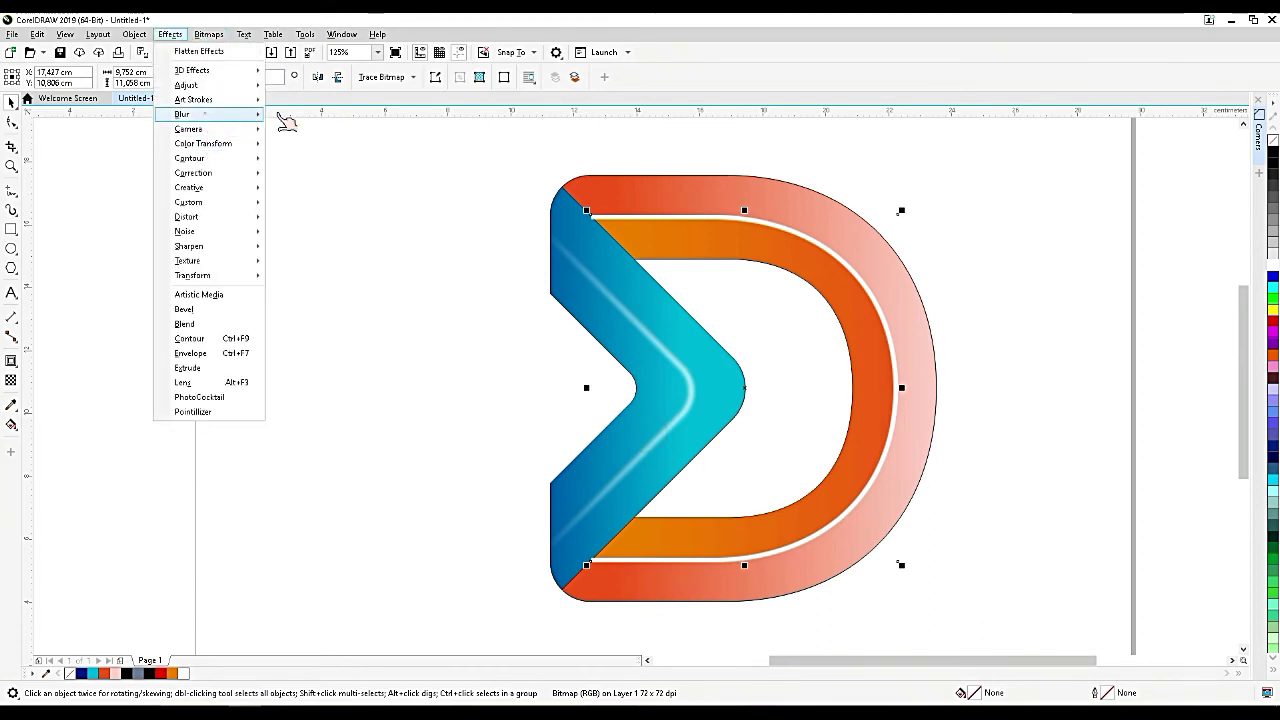
click(205, 113)
click(300, 131)
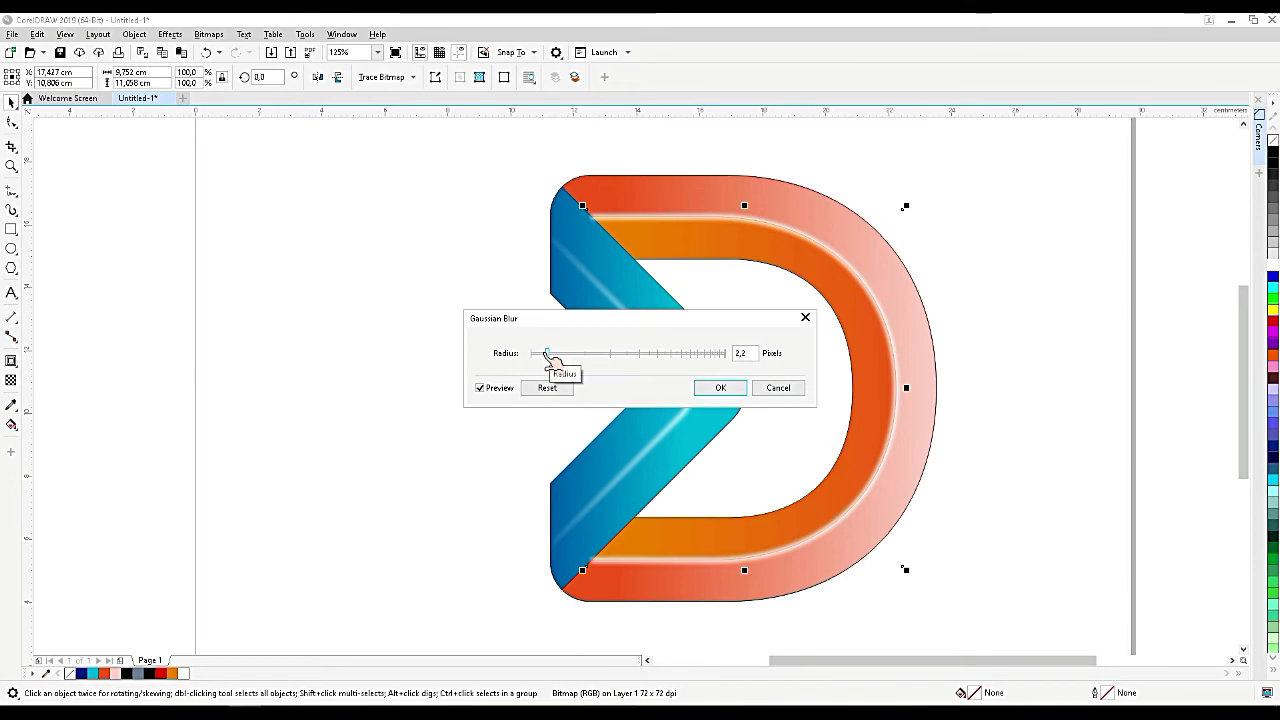
click(721, 387)
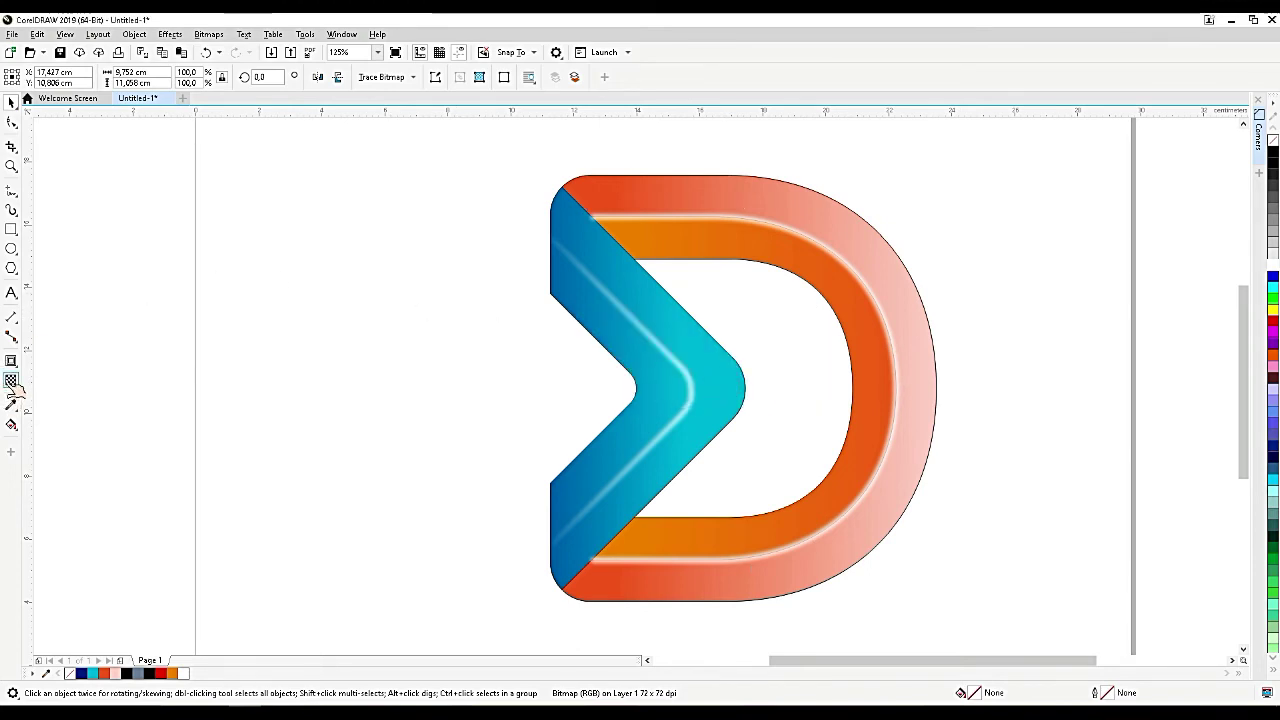
Apply a horizontal fountain transparency to the body's blurred centre line, opaque at the outer curve and fading out towards the arrow.
click(11, 381)
drag(900, 348, 520, 348)
click(9, 101)
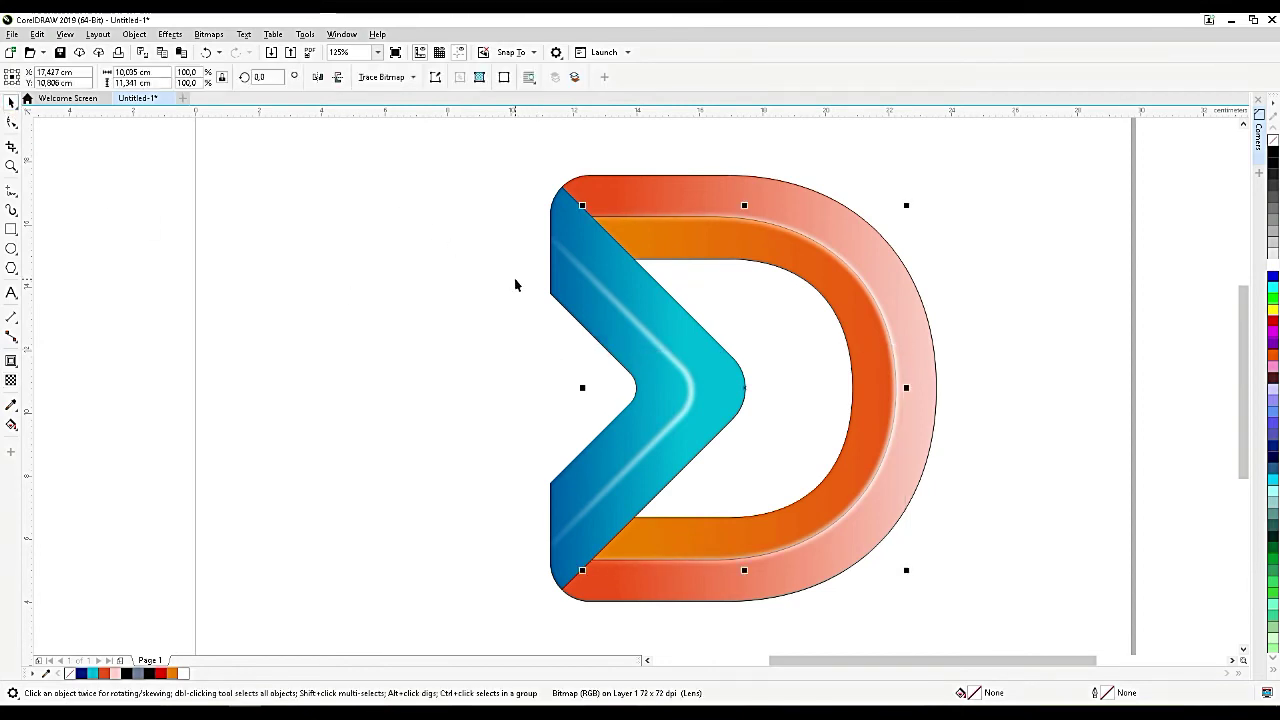
Select the whole logo and remove the outlines from all its shapes.
scroll(519, 270, down, 3)
drag(443, 177, 820, 510)
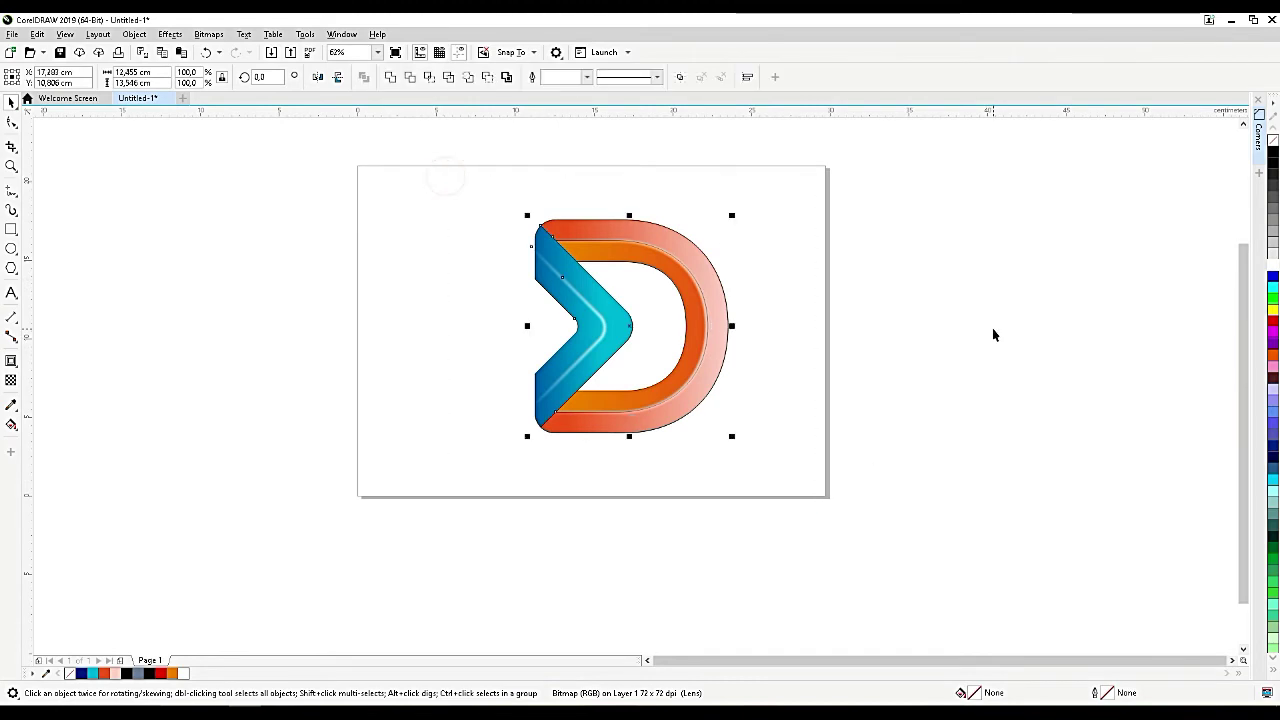
click(784, 323)
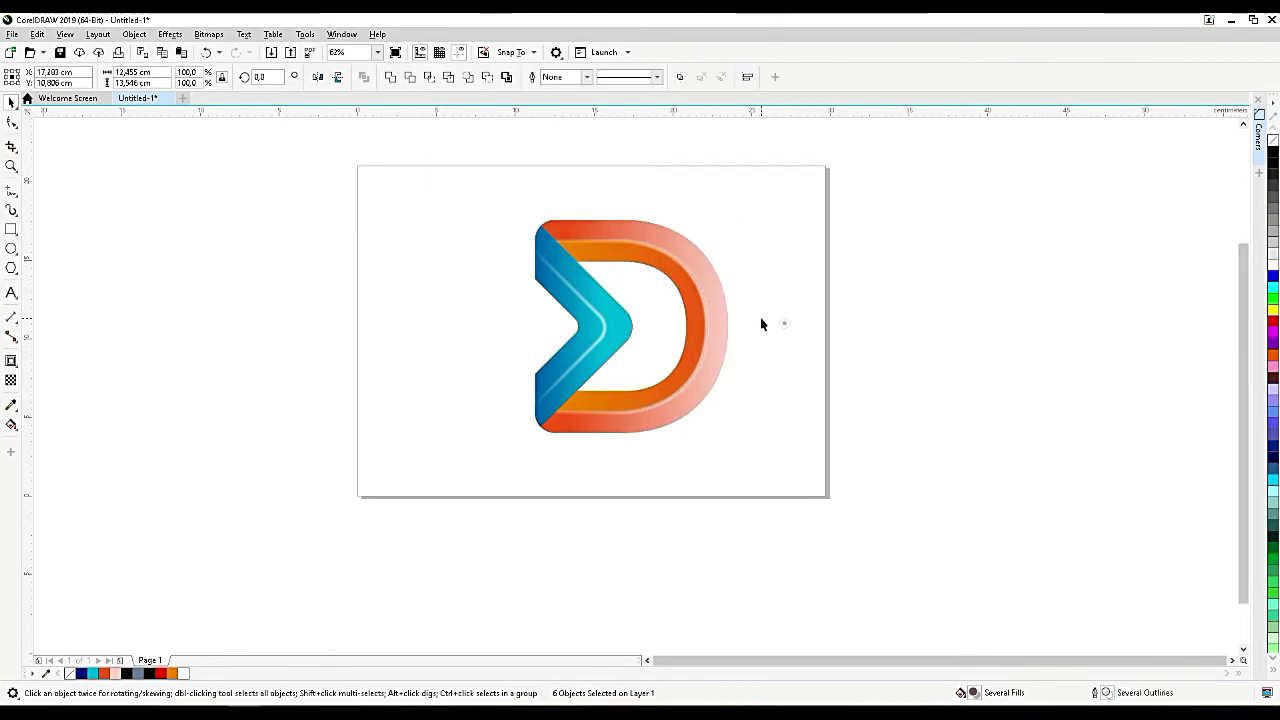
Draw a square of about 4.1 cm beside the arrow's open end and rotate it 45 degrees.
scroll(603, 328, up, 3)
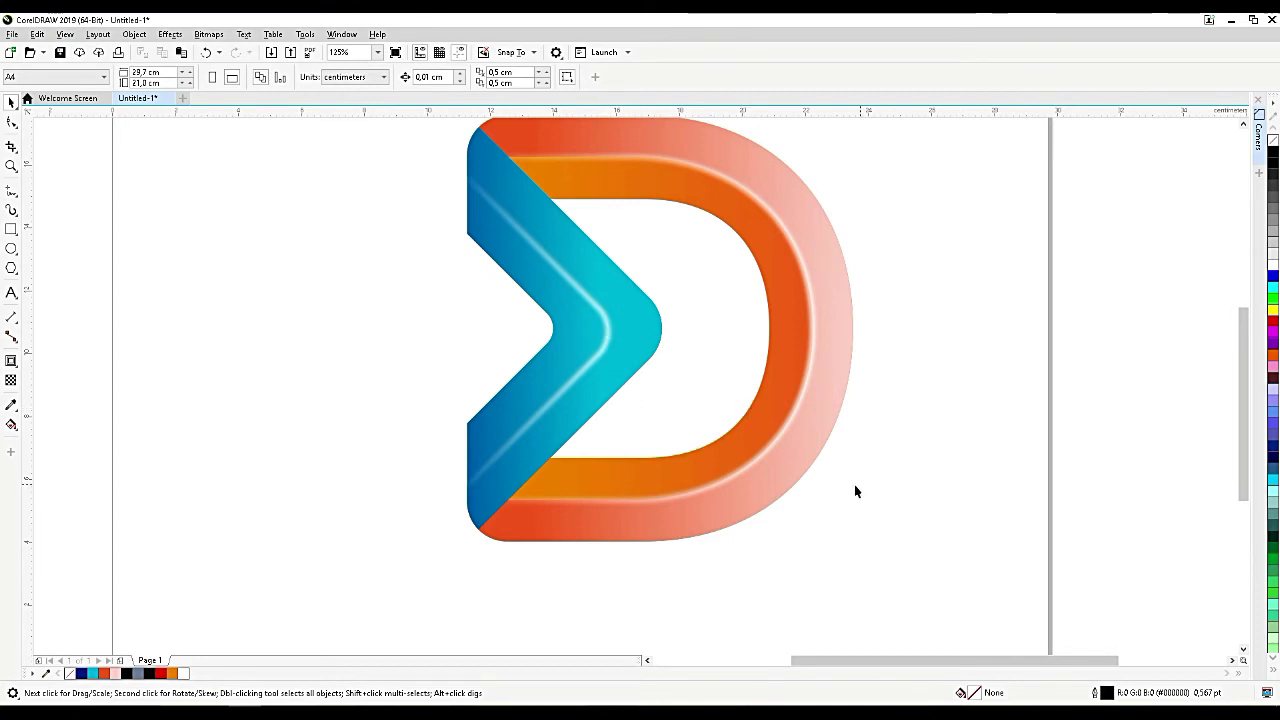
click(11, 229)
drag(343, 253, 476, 384)
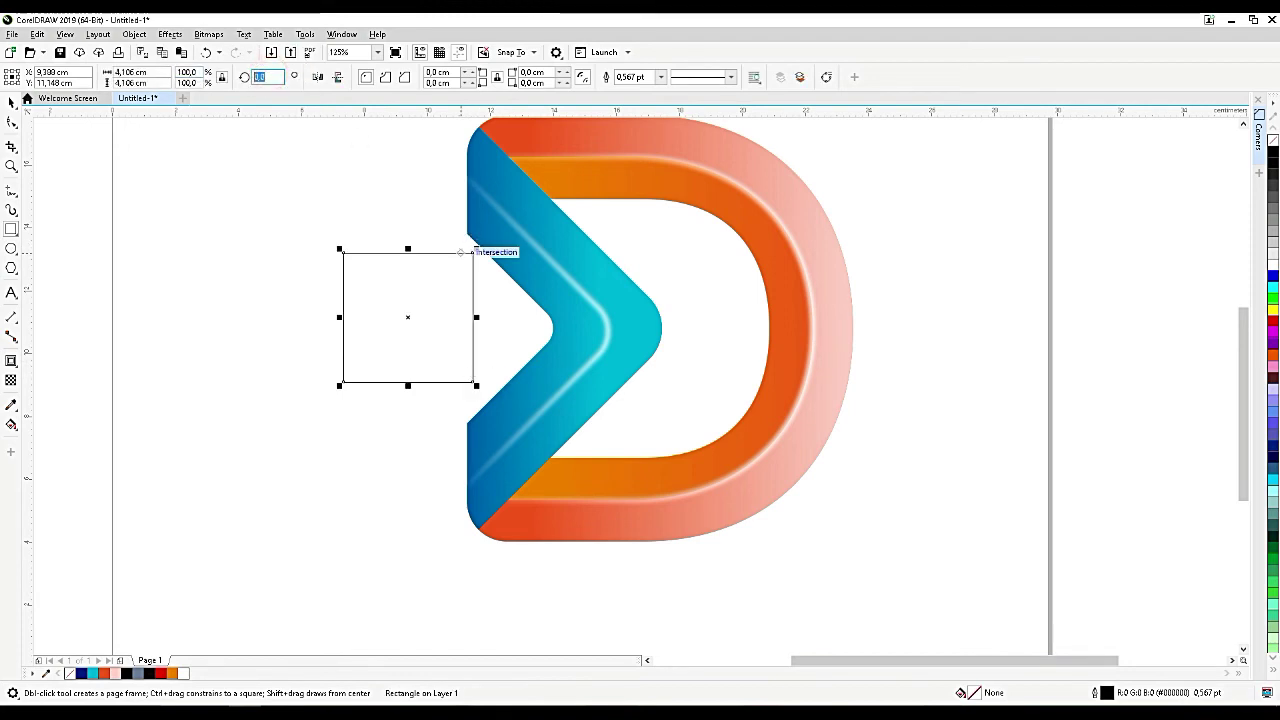
key(Return)
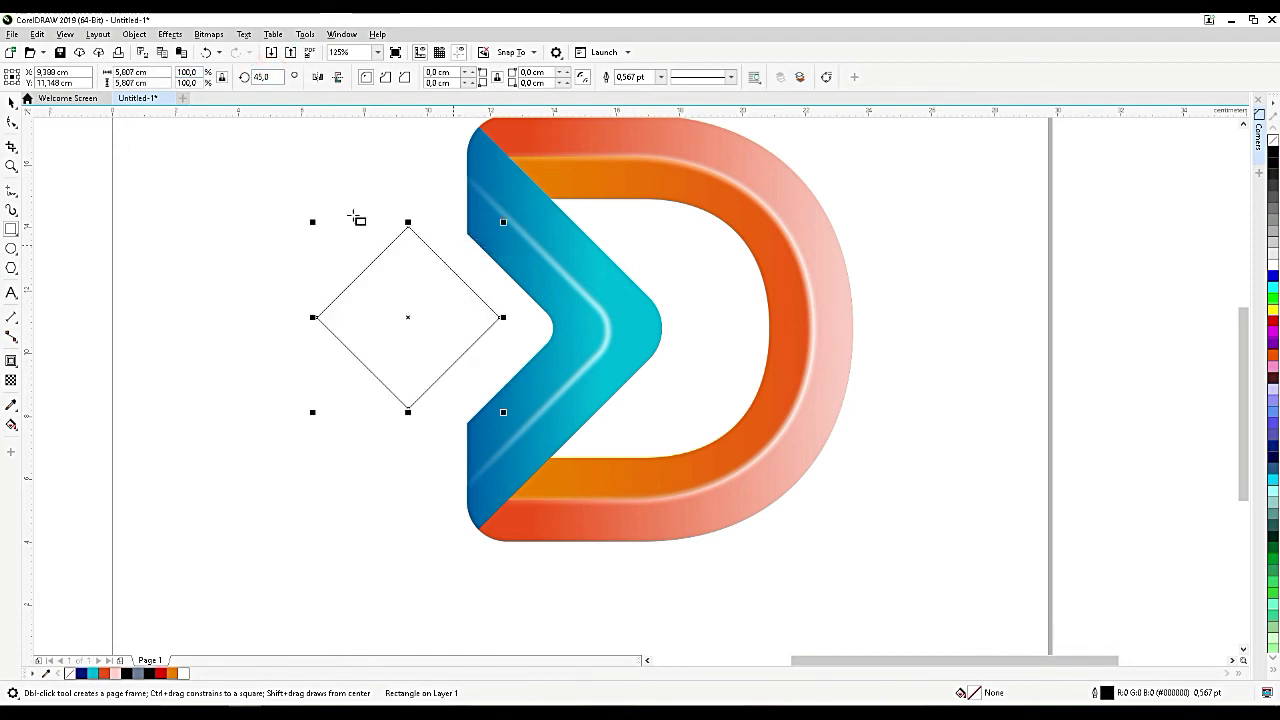
Align the diamond's centre with the logo's centre and move it horizontally back to the arrow's open side.
click(11, 101)
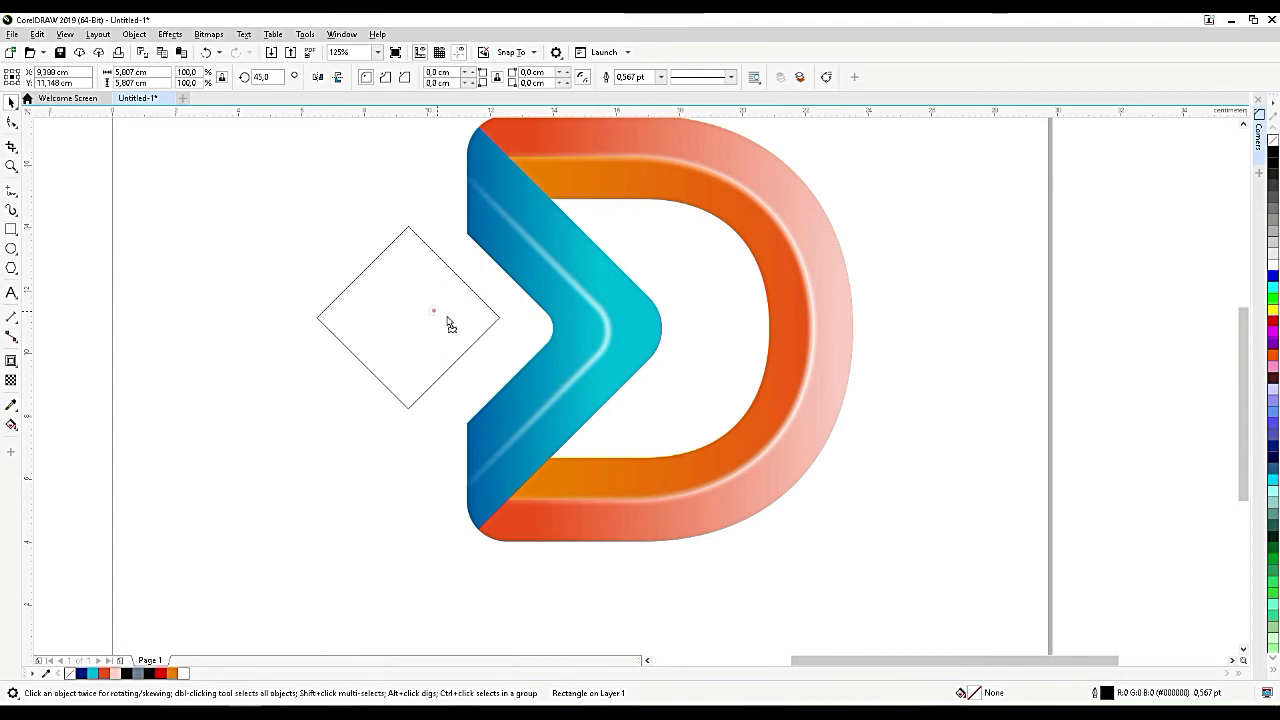
drag(449, 323, 463, 328)
shift+click(544, 368)
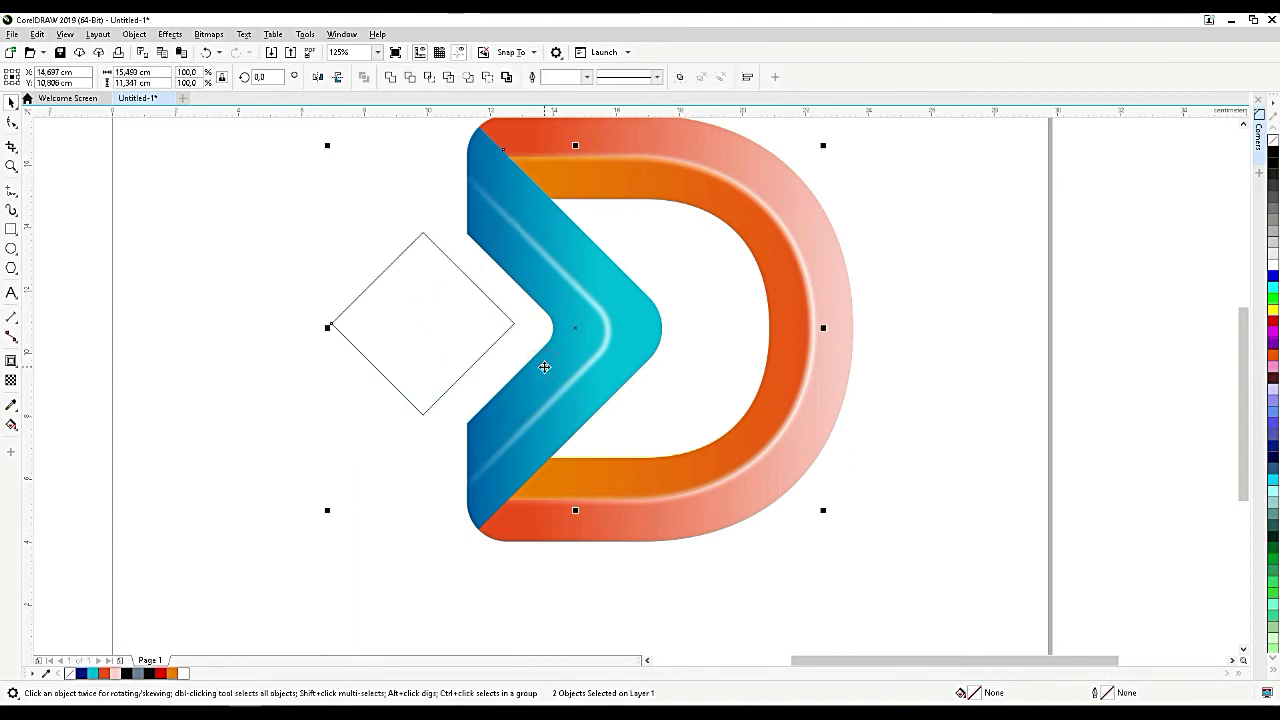
key(c)
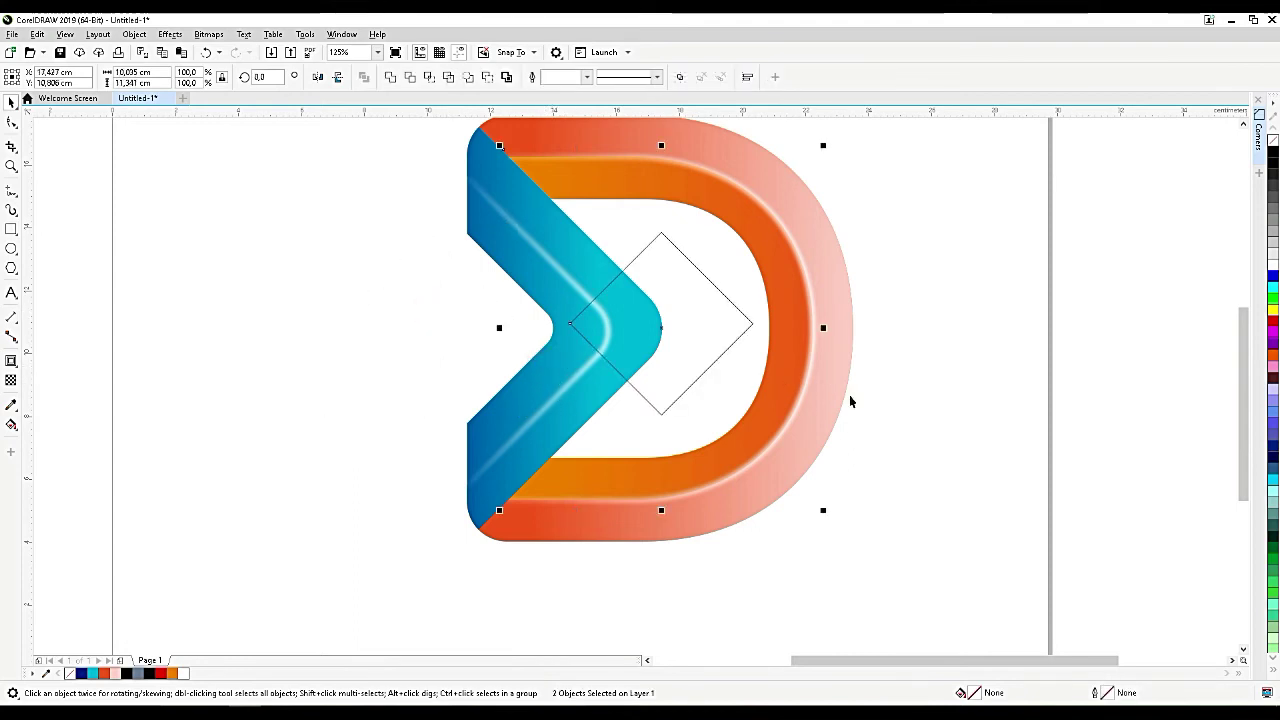
click(874, 400)
click(750, 330)
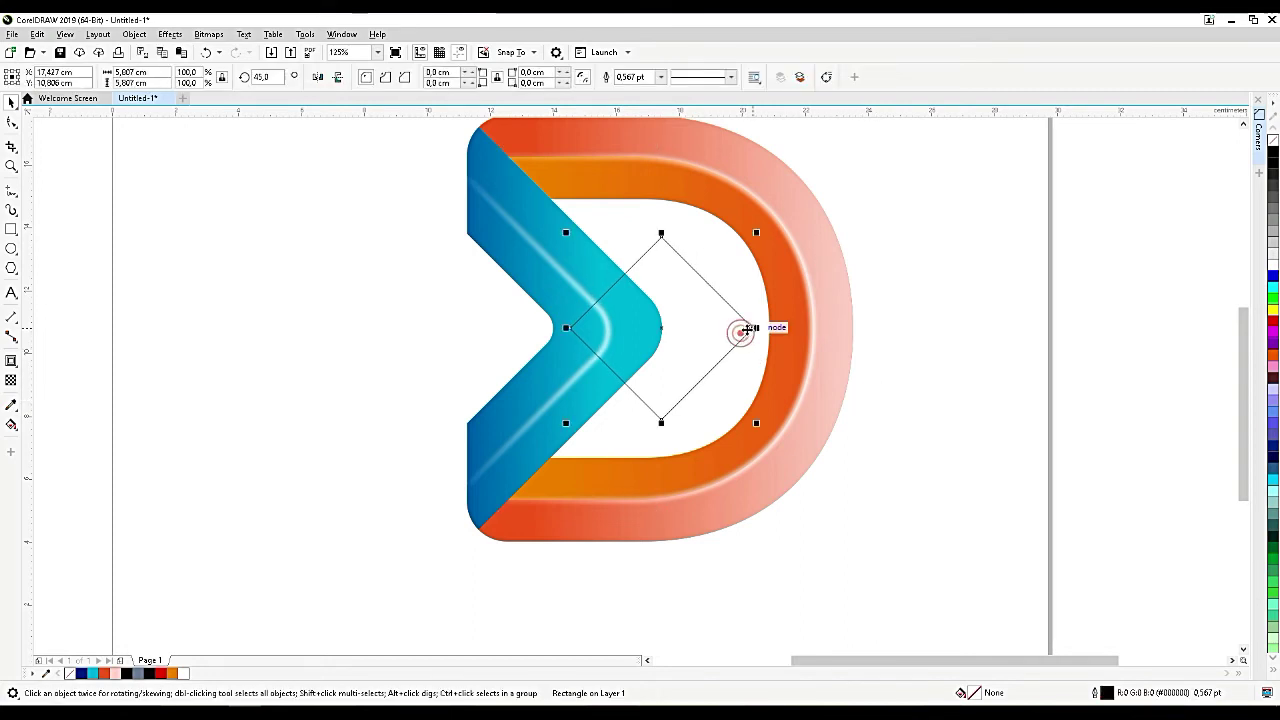
drag(740, 332, 518, 328)
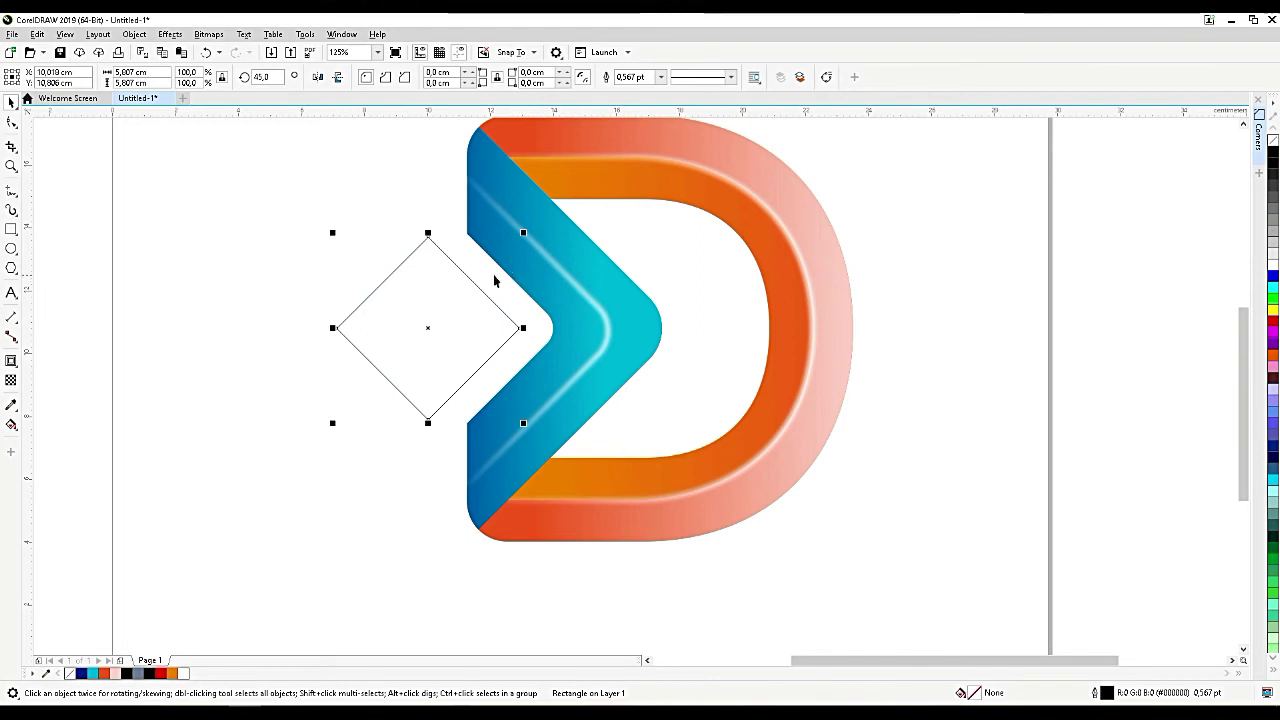
Scale the diamond about its centre to about 4.8 cm wide and move it closer into the arrow's opening.
scroll(291, 258, up, 2)
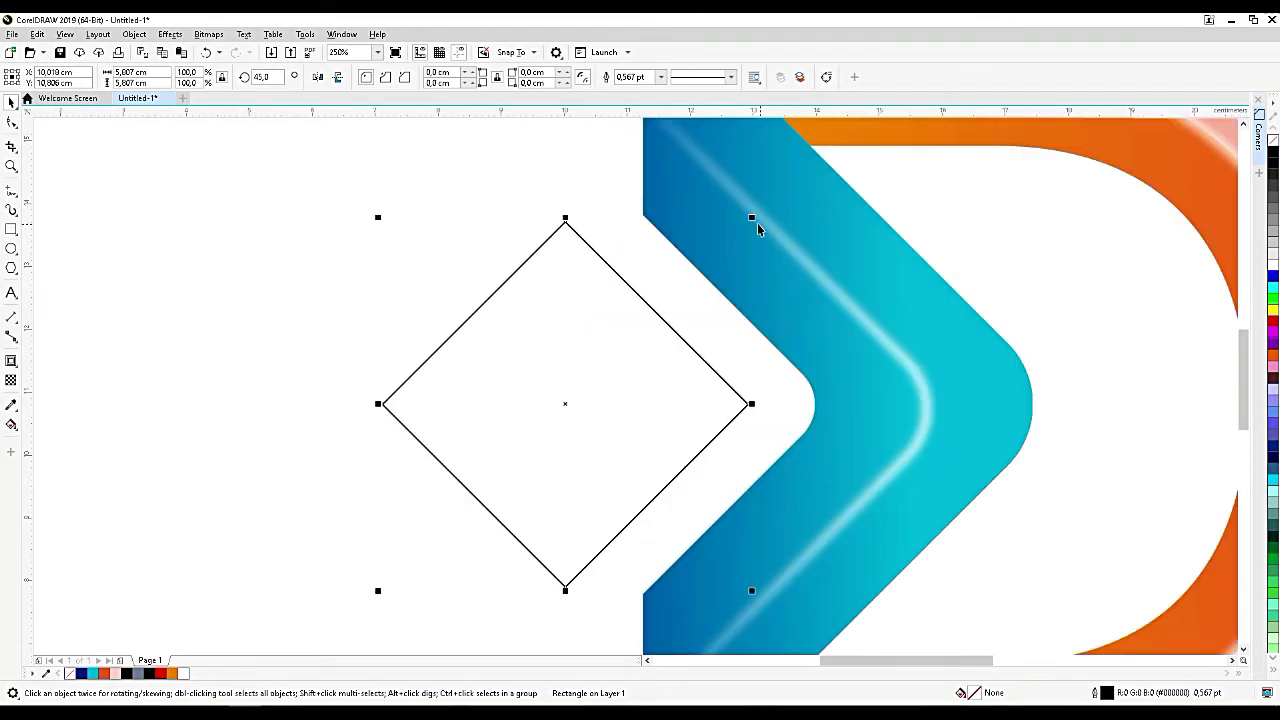
drag(751, 219, 709, 257)
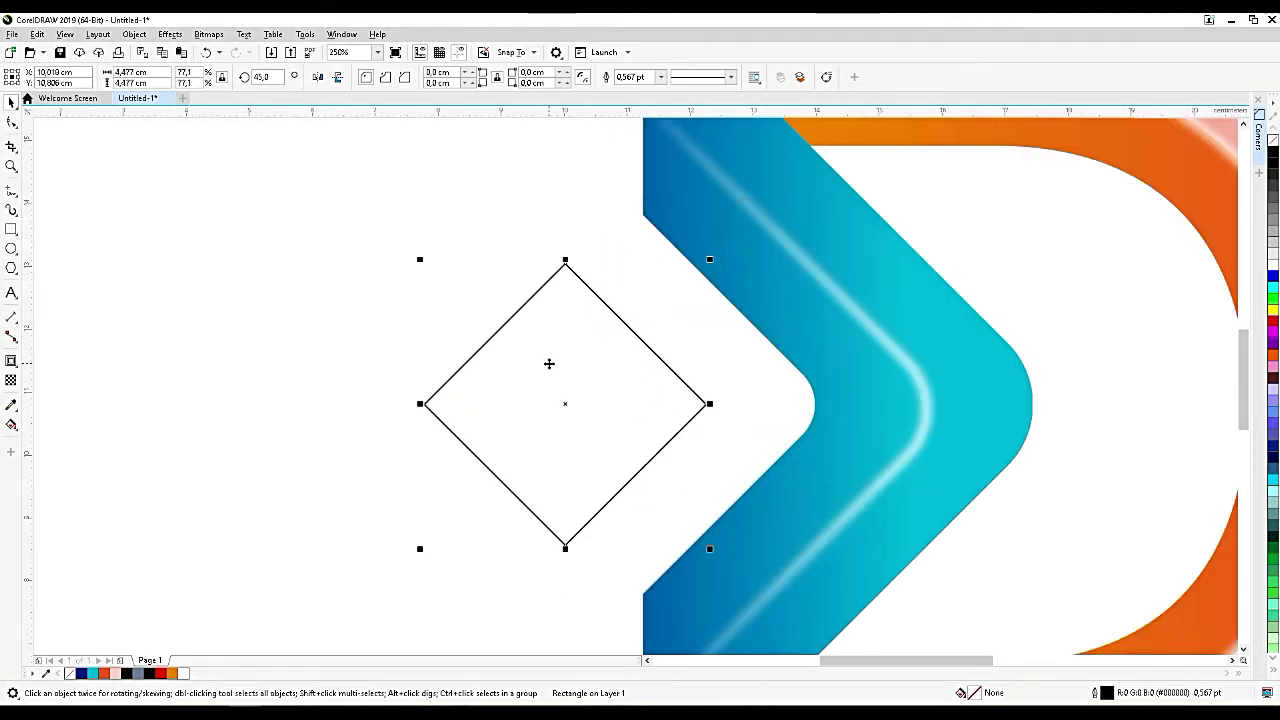
drag(549, 363, 606, 366)
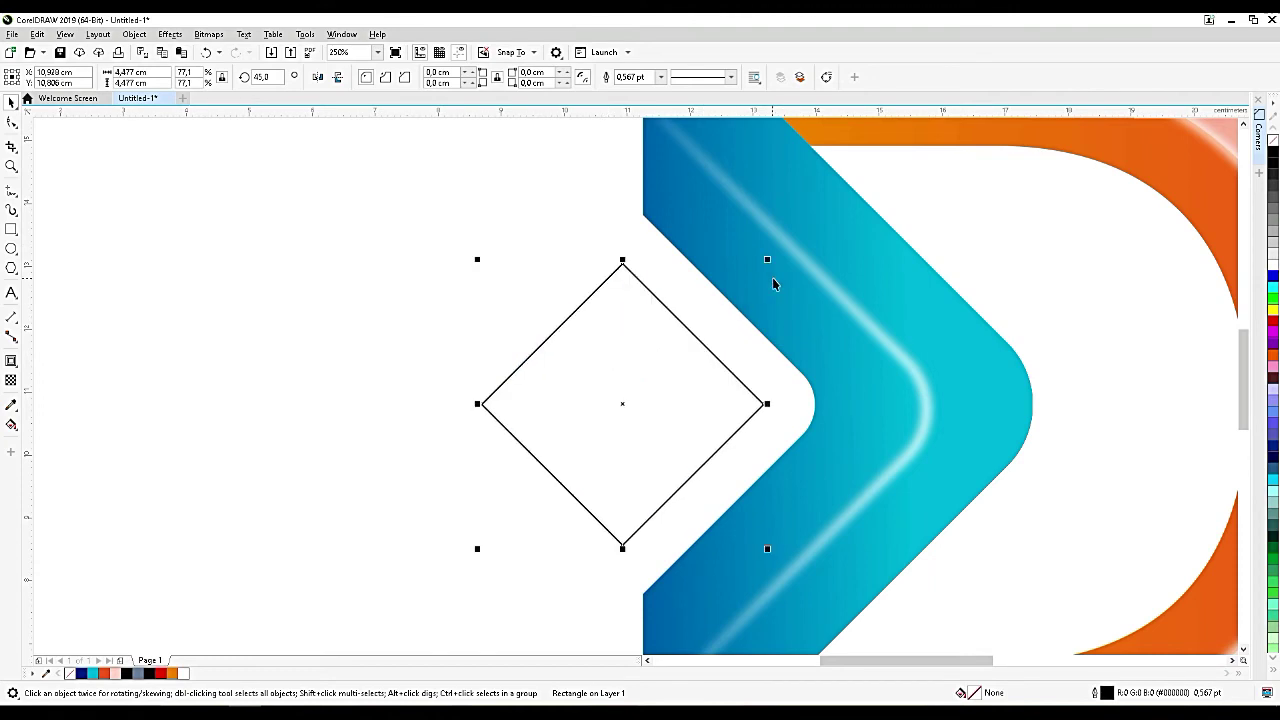
drag(769, 261, 777, 249)
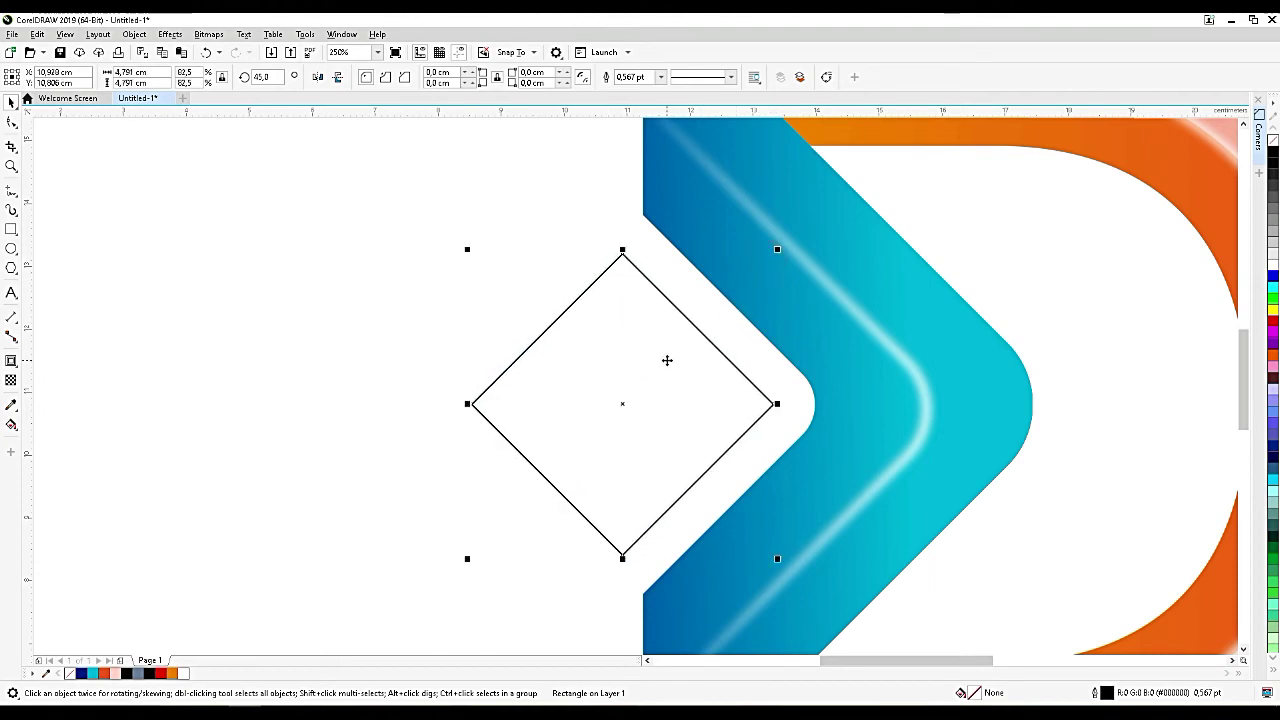
scroll(667, 360, down, 1)
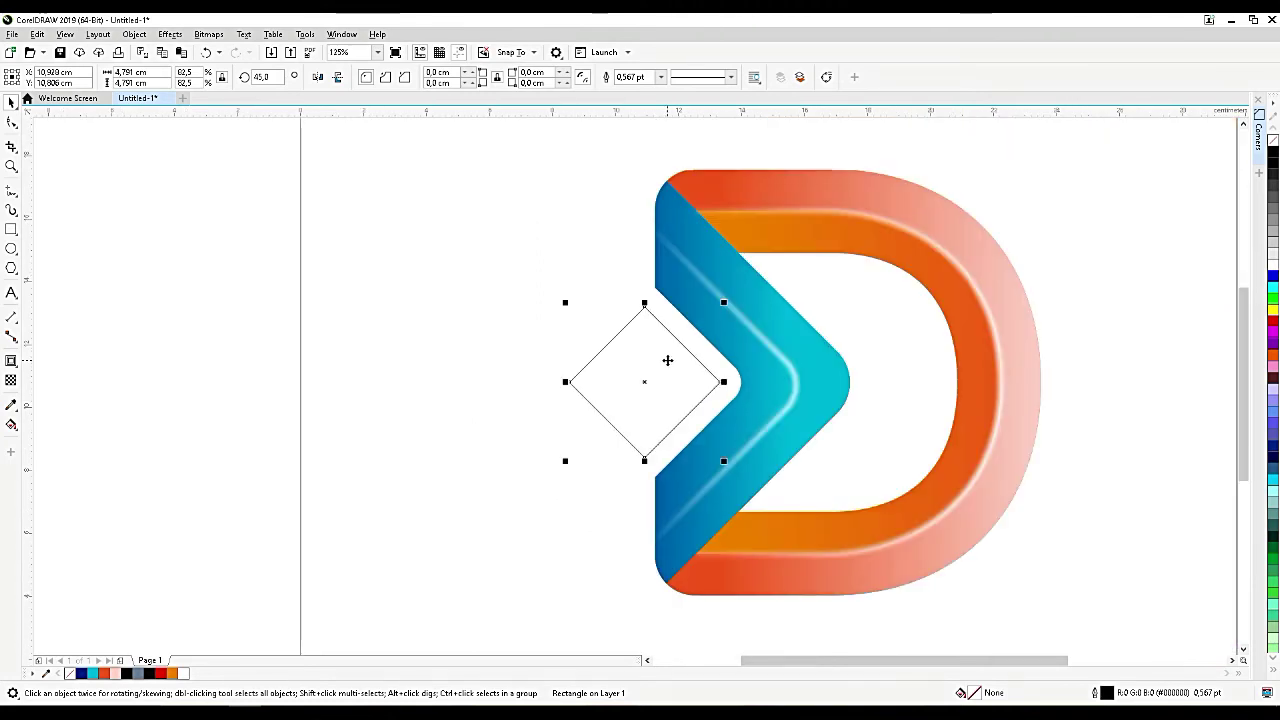
click(441, 489)
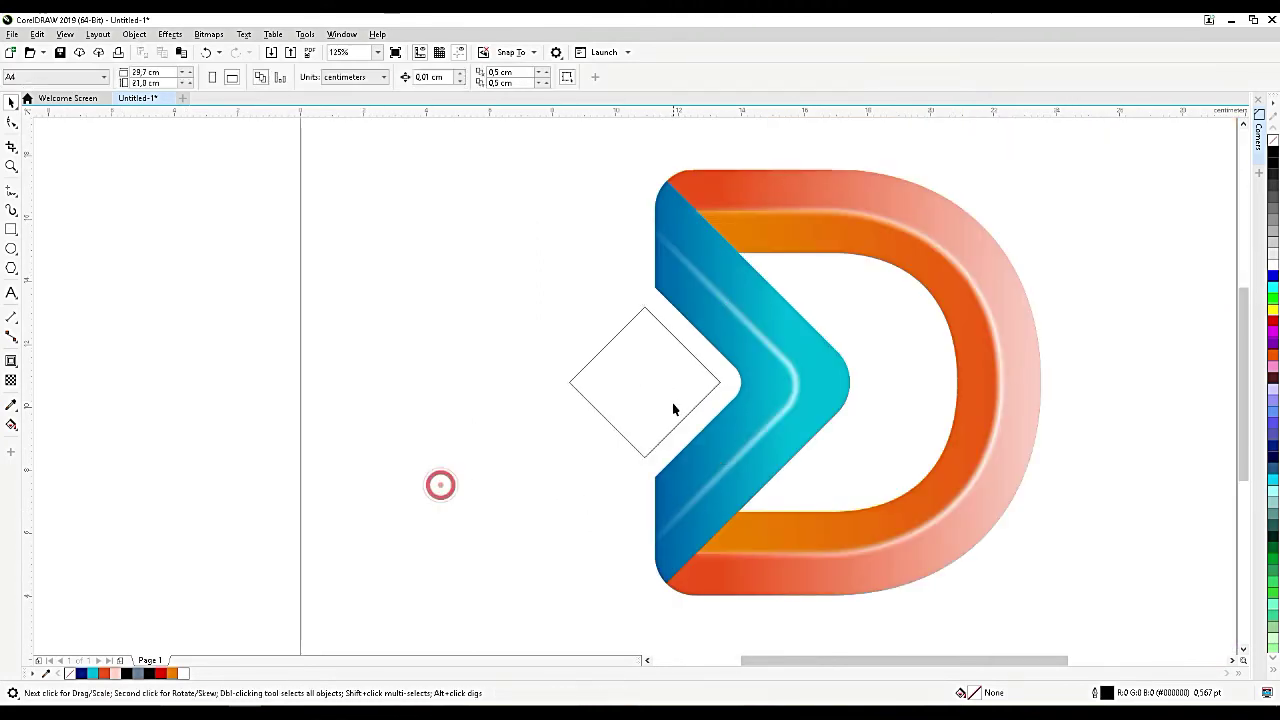
Convert the diamond to curves and fillet all four corners with a radius of 0.18 cm.
click(673, 403)
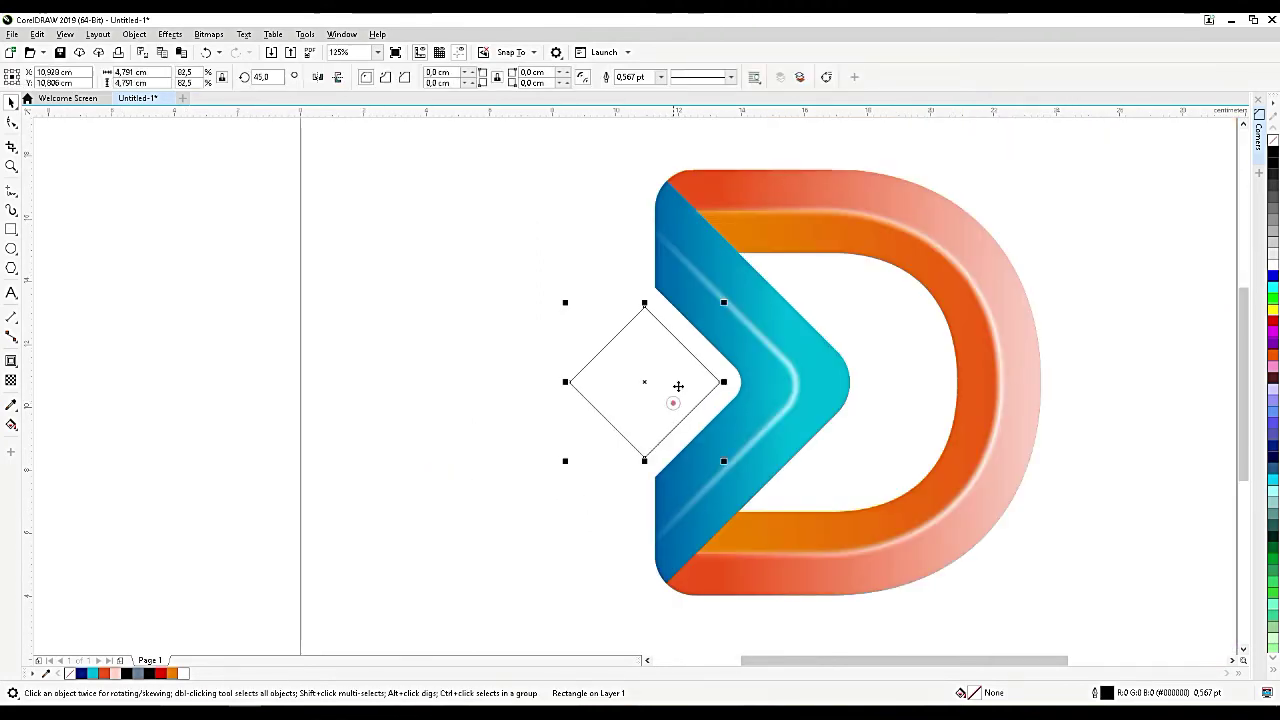
click(12, 121)
key(ctrl+q)
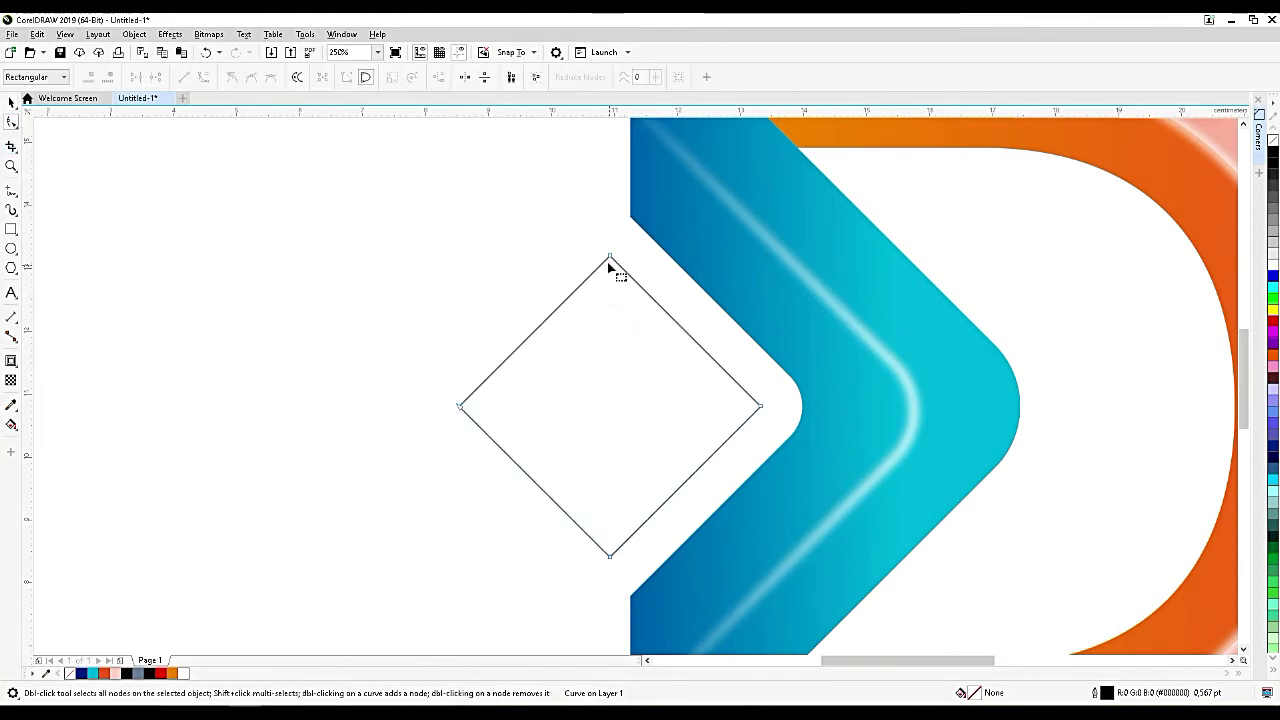
drag(337, 216, 777, 566)
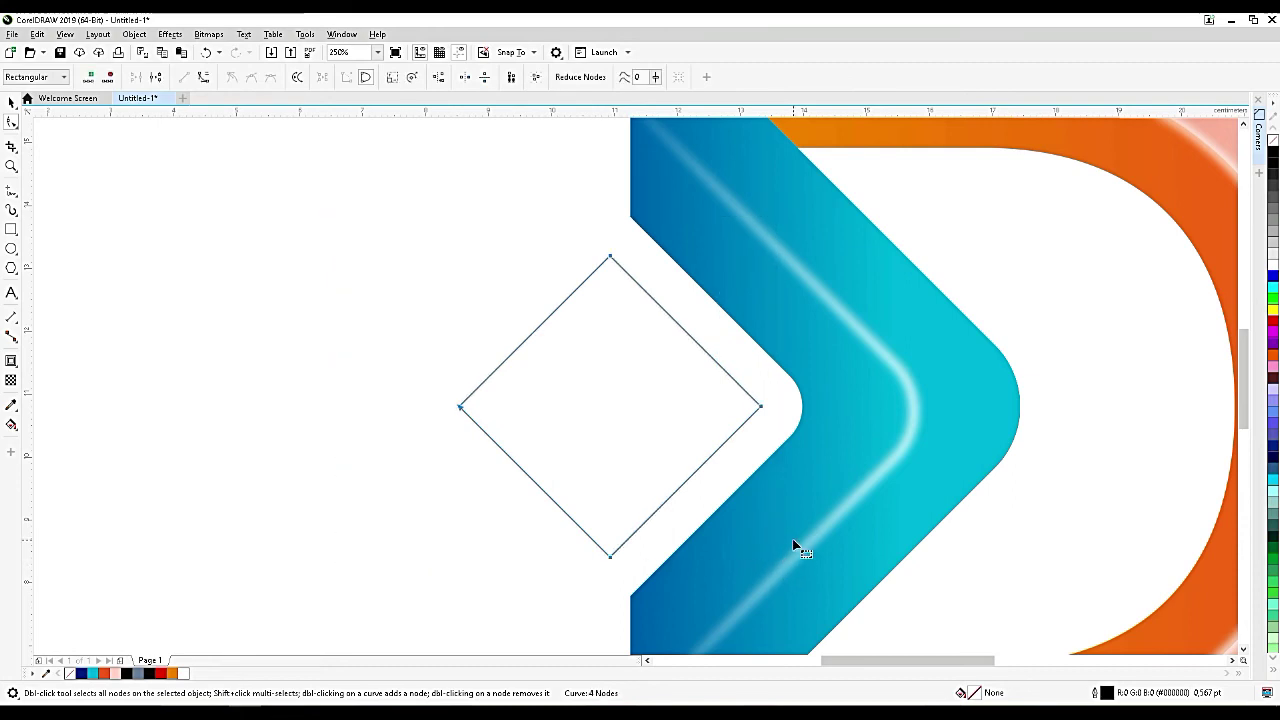
click(1259, 135)
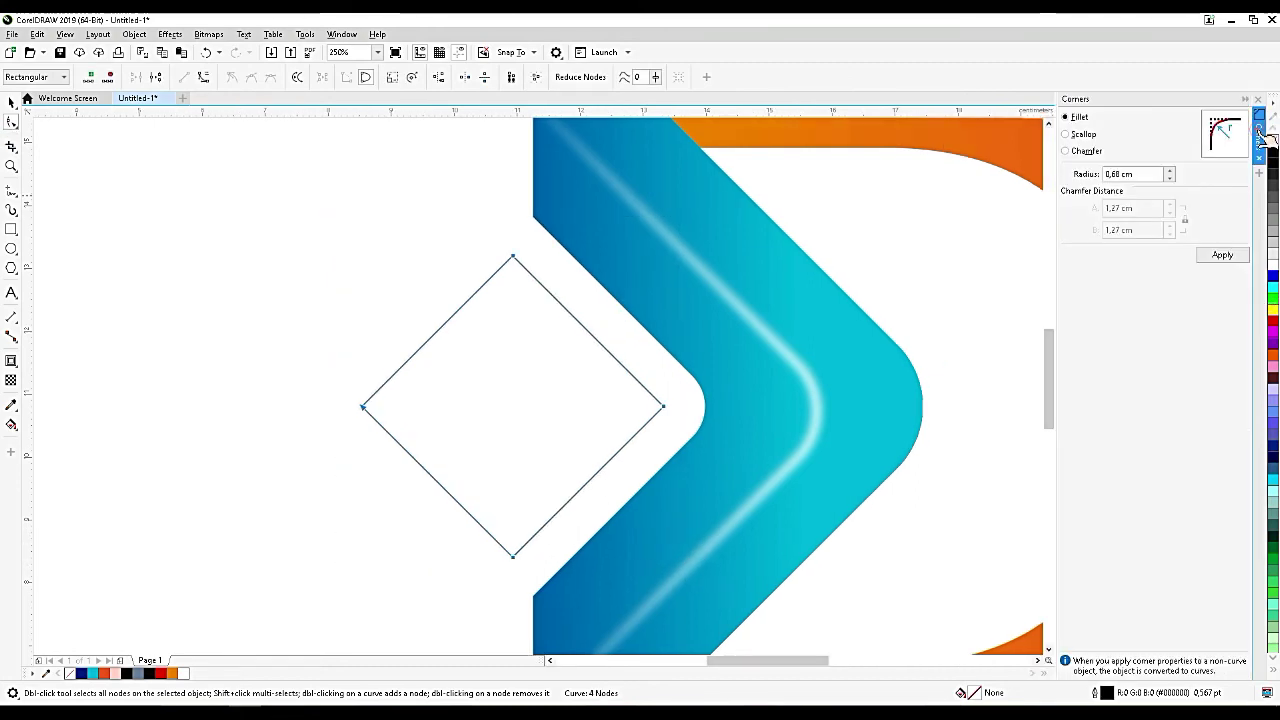
click(1169, 170)
click(1169, 170)
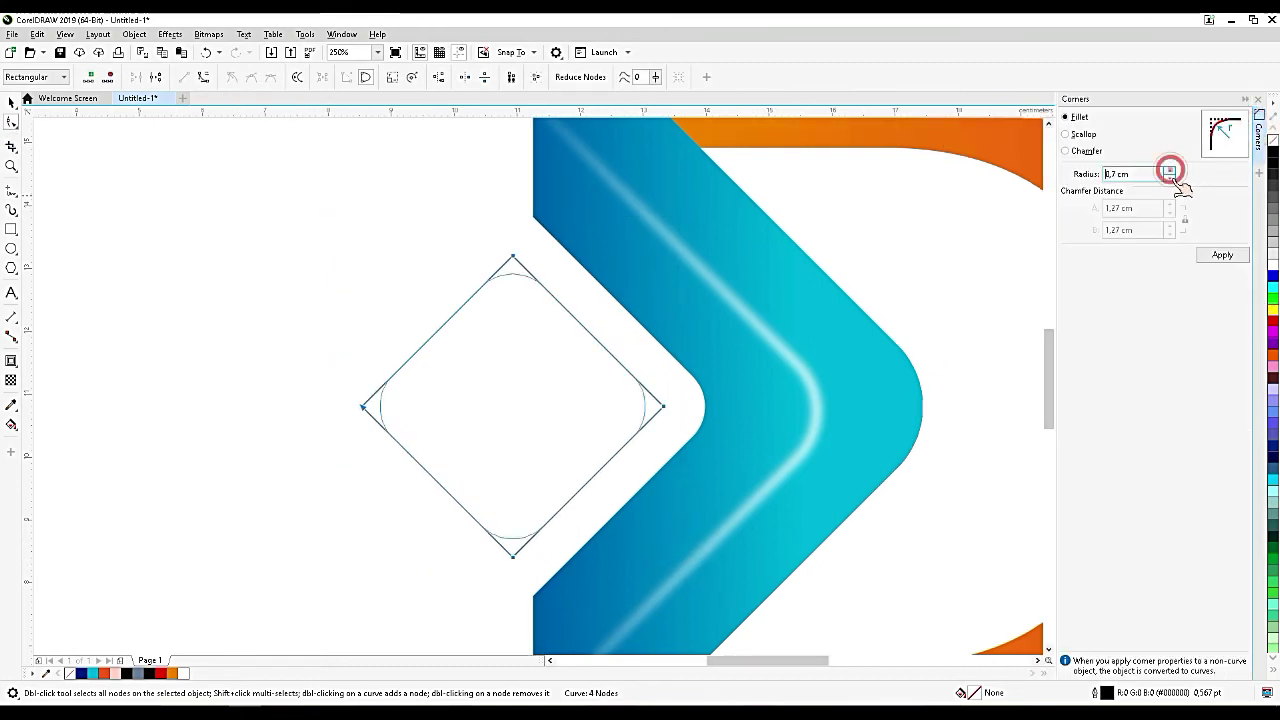
click(1170, 179)
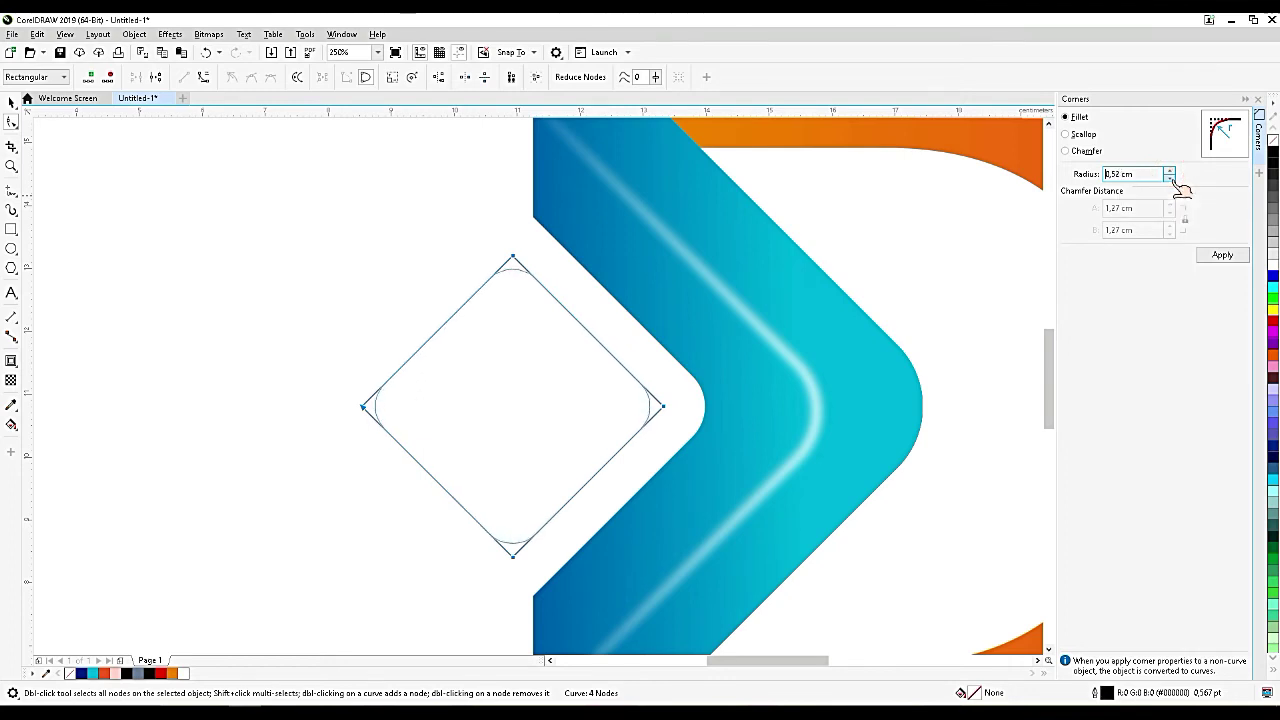
click(1170, 179)
click(1170, 179)
click(1170, 179)
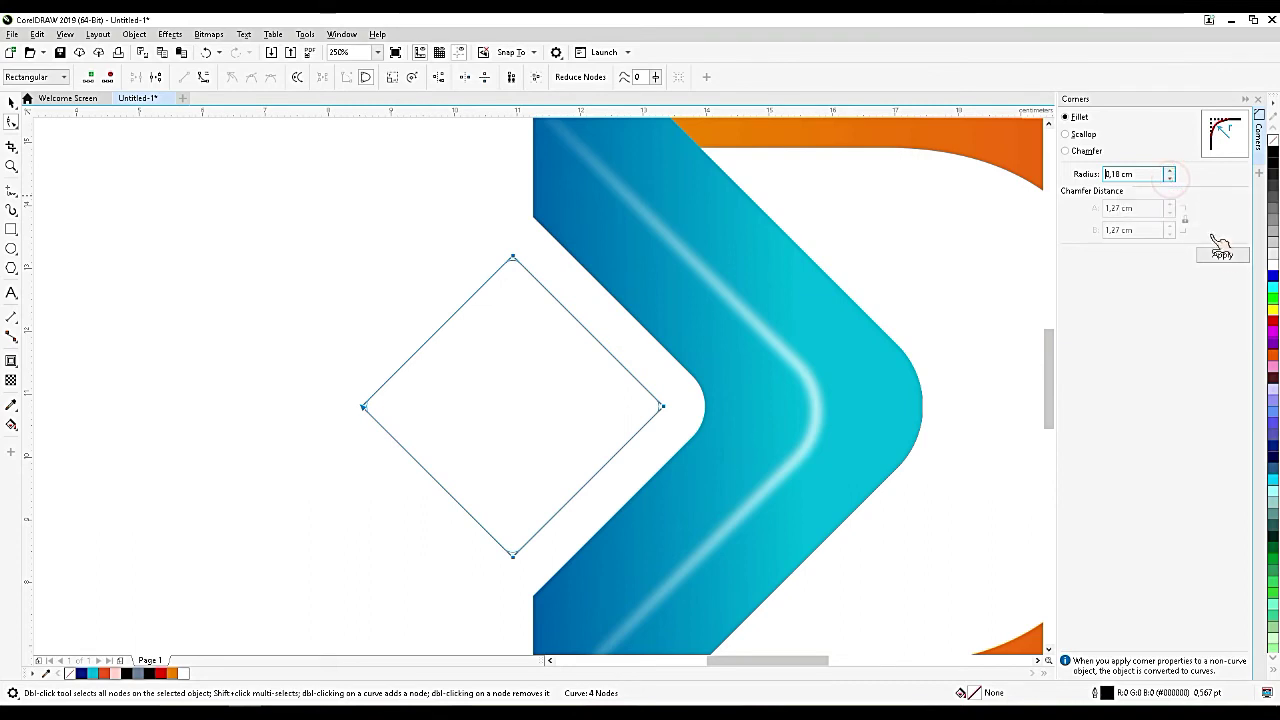
click(1222, 254)
click(12, 101)
click(581, 324)
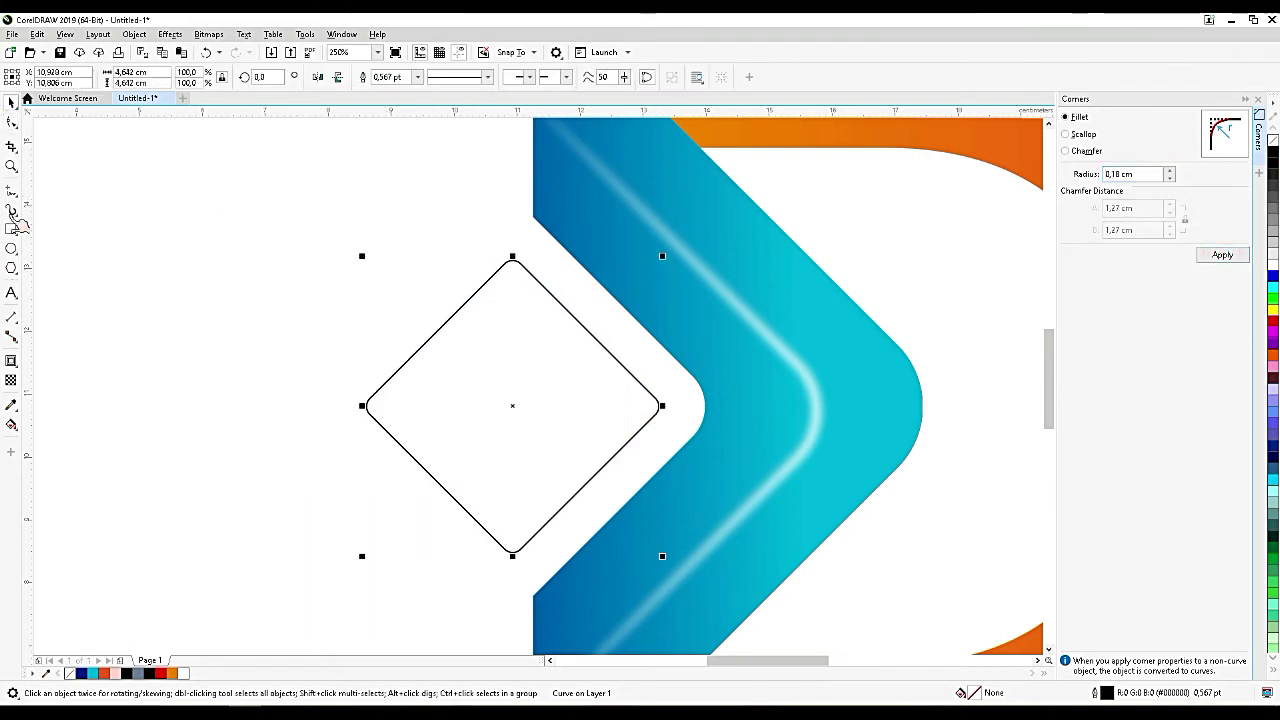
Draw a vertical Pen line about 6 cm long across the diamond and shift it about 0.5 cm towards the arrow.
click(13, 192)
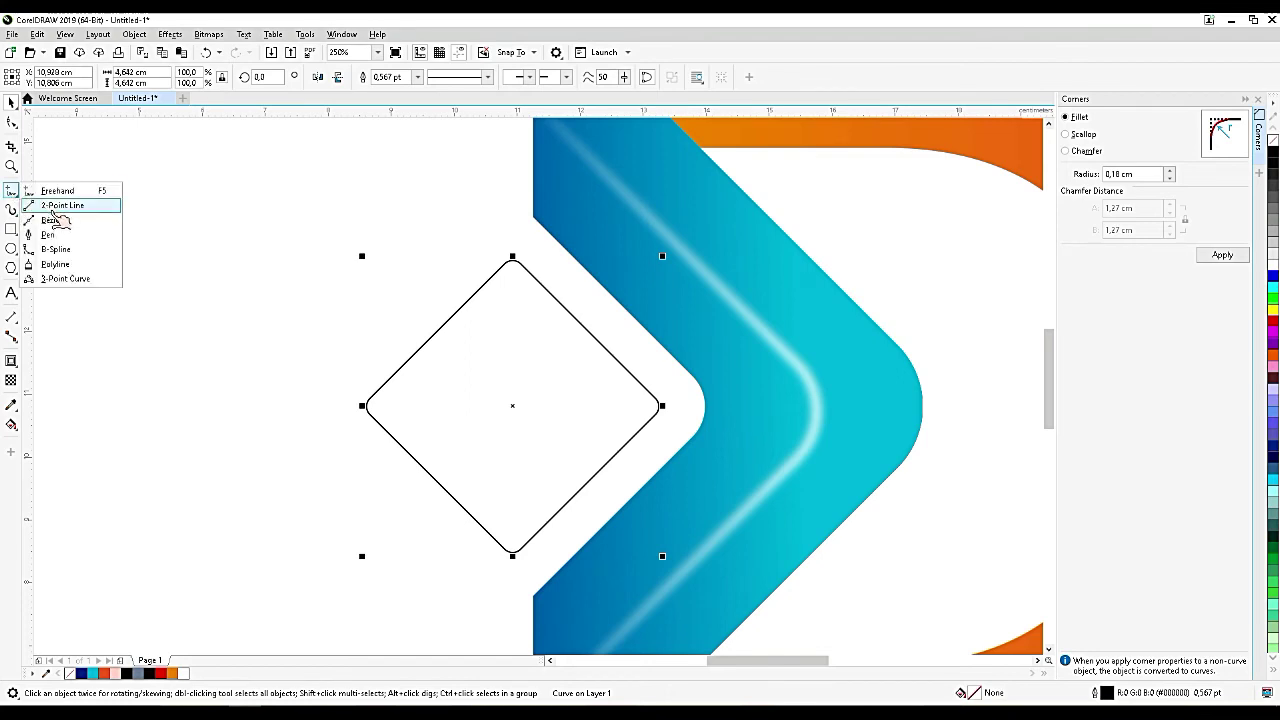
click(48, 235)
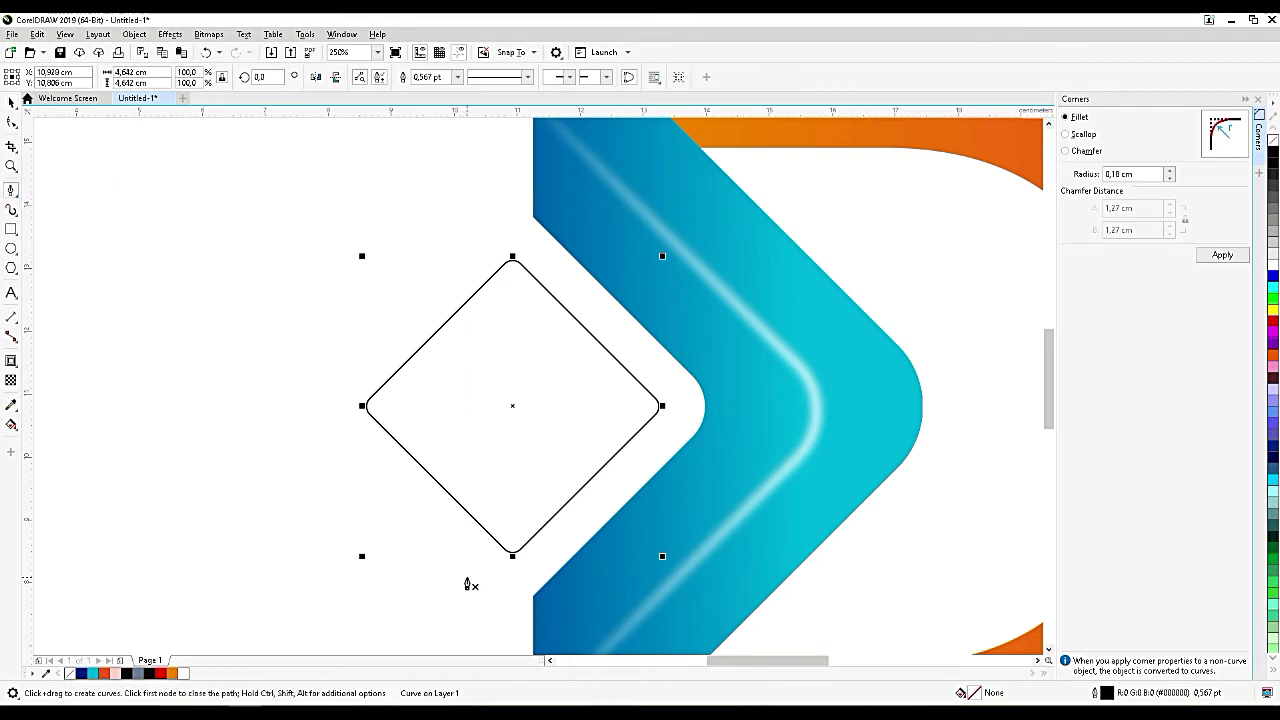
click(459, 574)
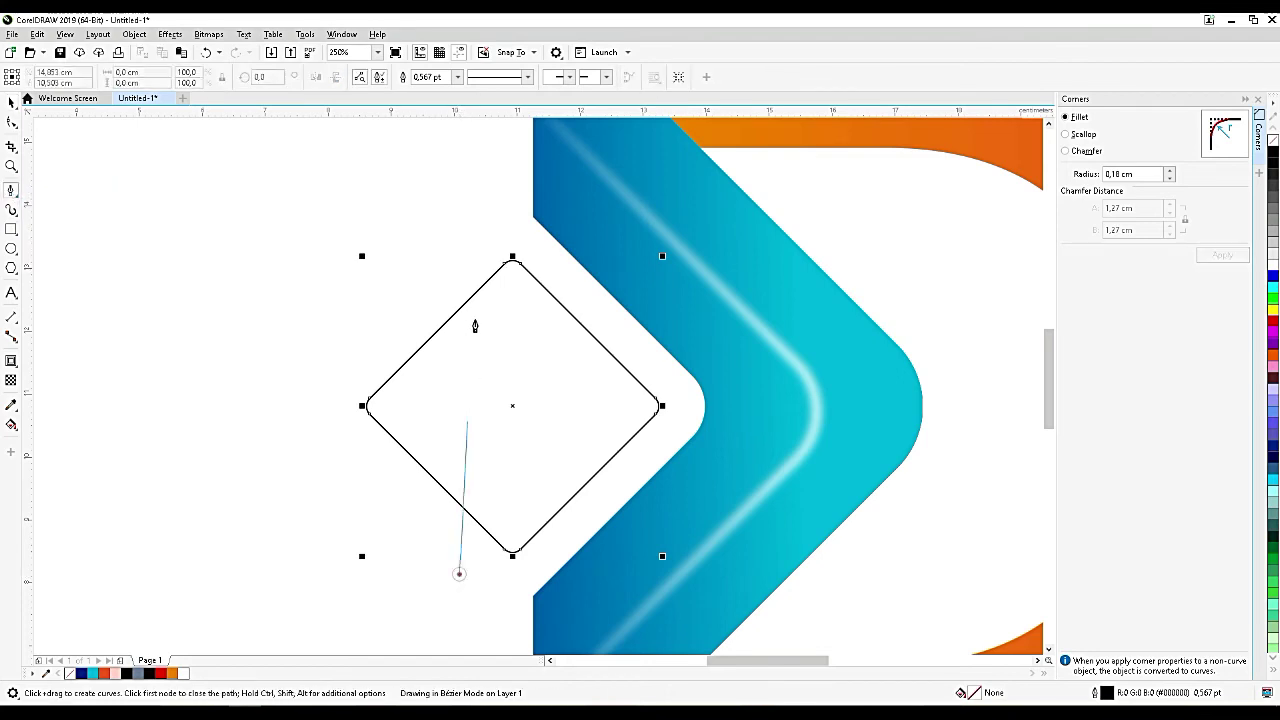
click(474, 196)
click(13, 102)
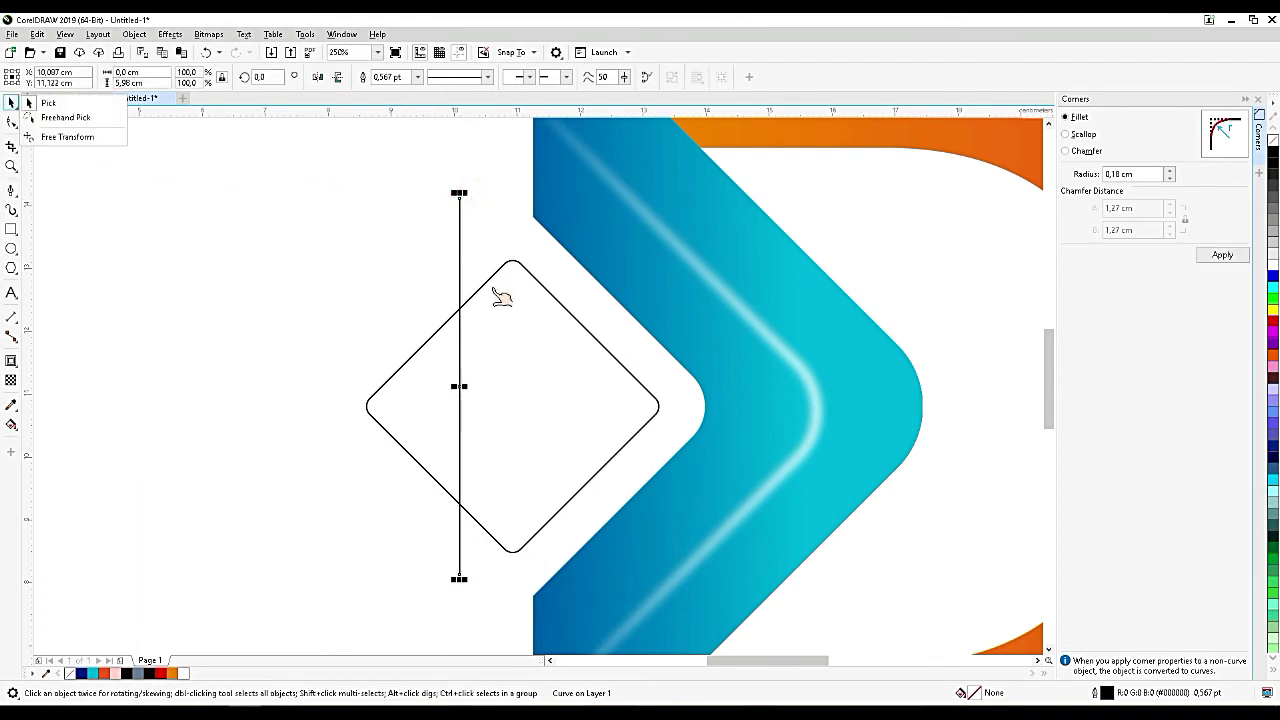
click(48, 103)
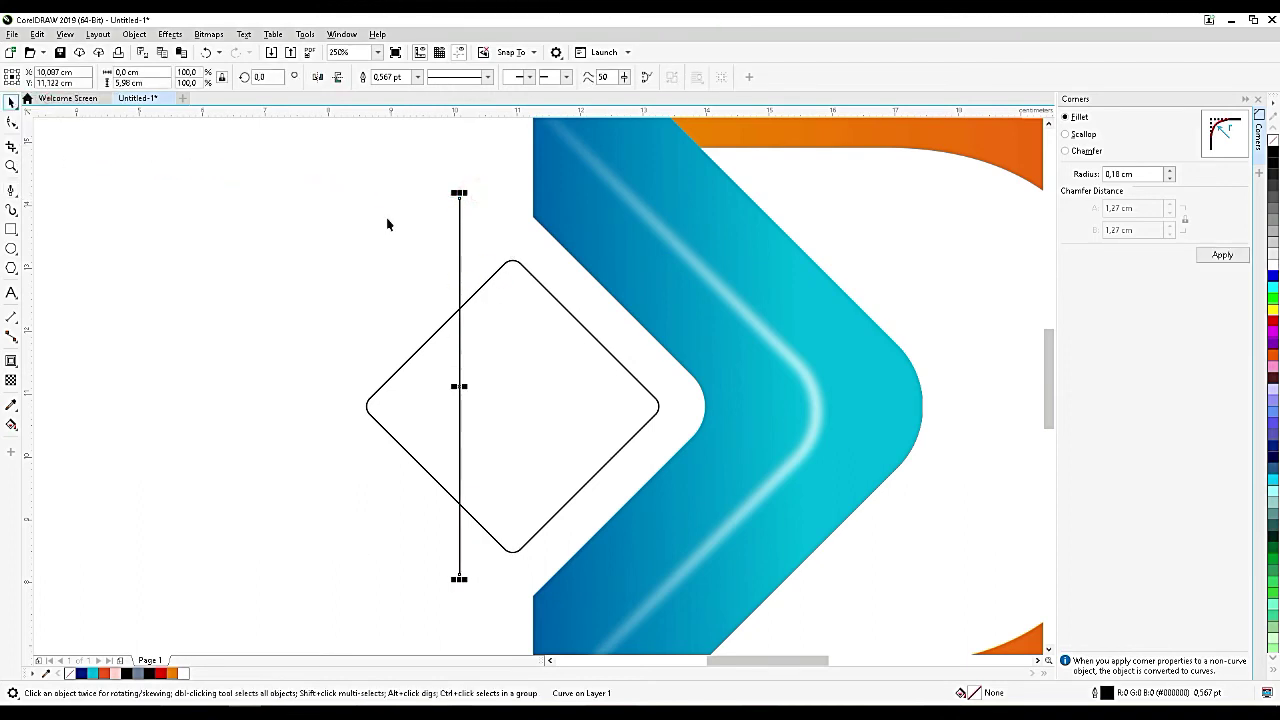
click(478, 281)
drag(460, 281, 485, 281)
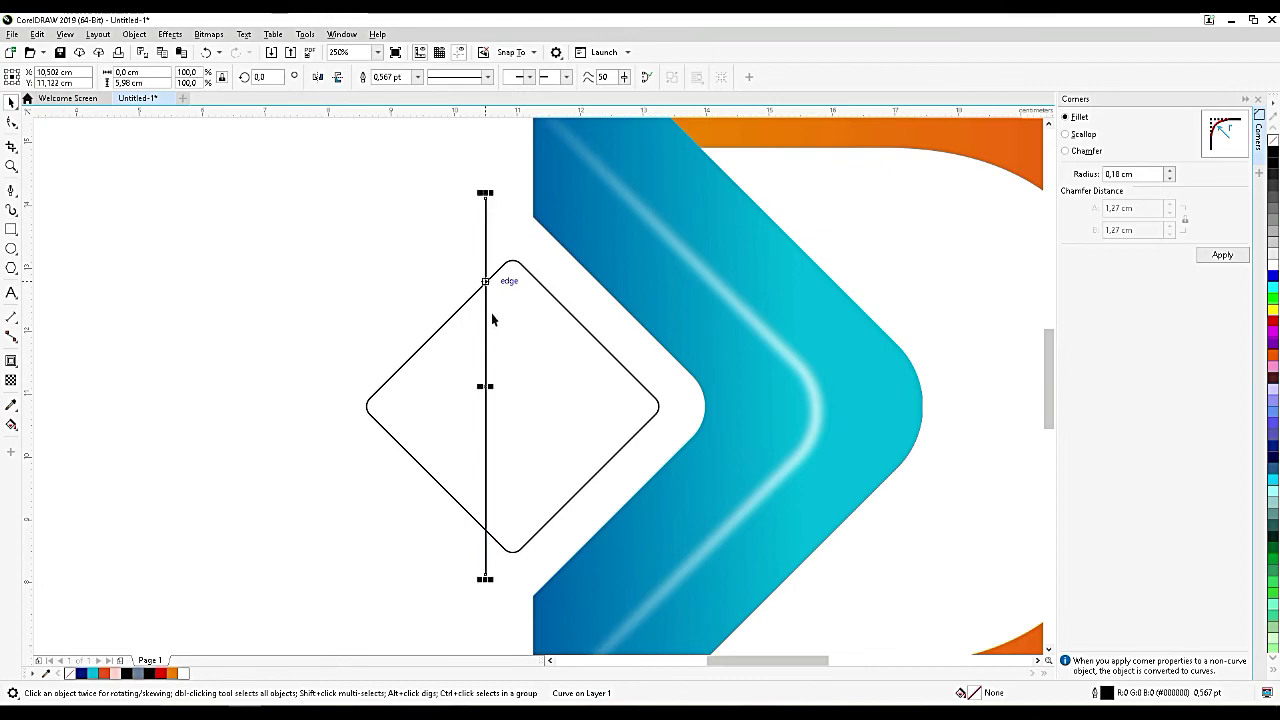
Bend the vertical line into an arc bulging away from the arrow, with its ends at the arrow's open inner corners.
key(F10)
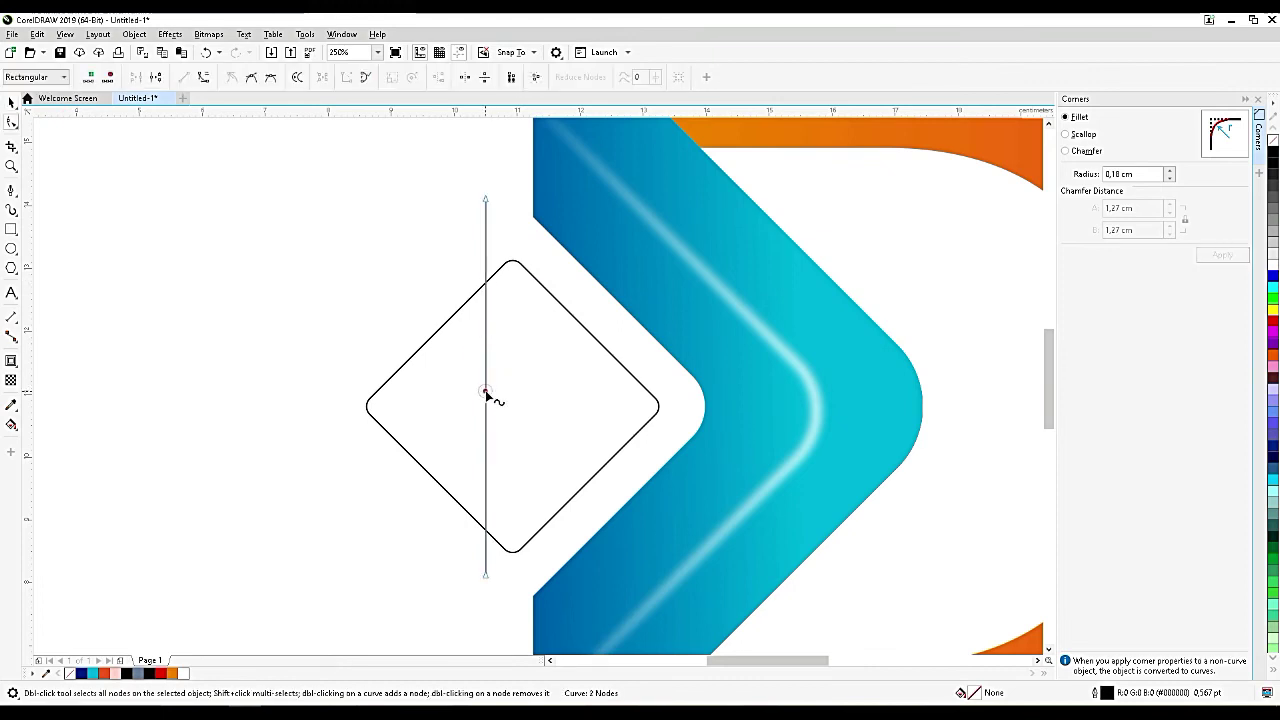
click(486, 389)
drag(486, 391, 462, 400)
key(space)
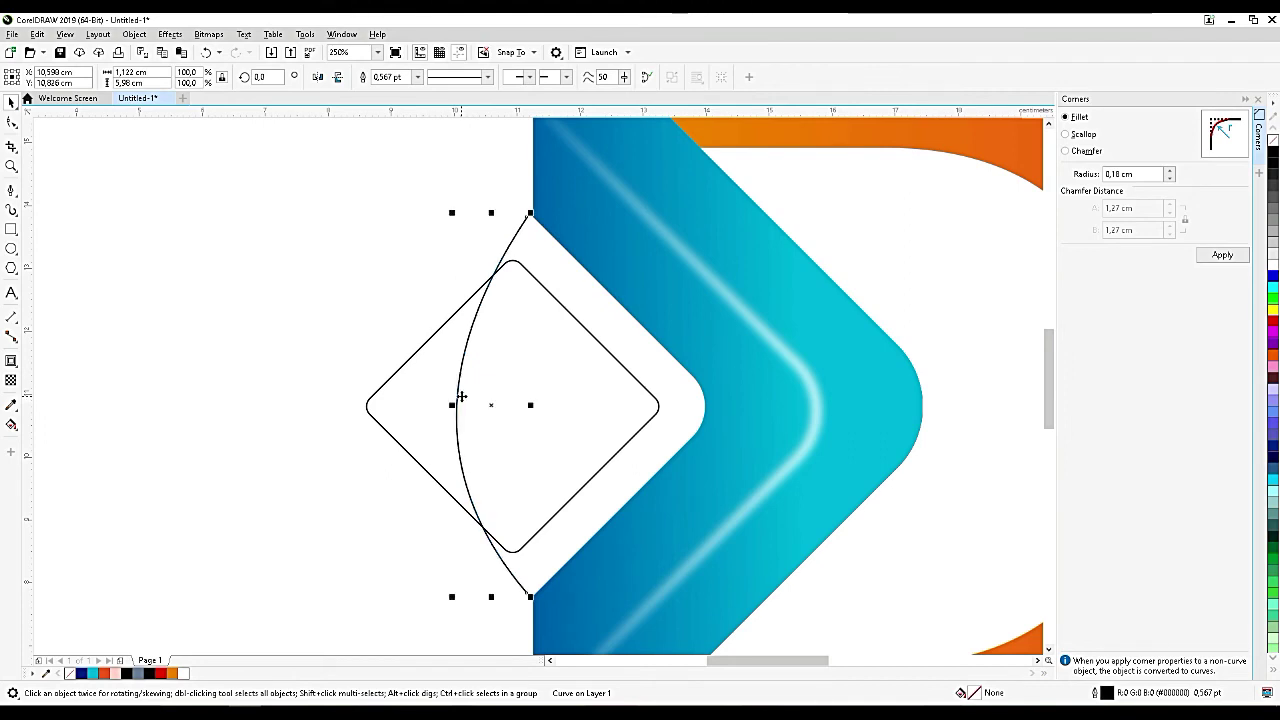
Create a slate-grey shape with Smart Fill from the diamond's region on the arc's outer side, away from the arrow.
click(12, 424)
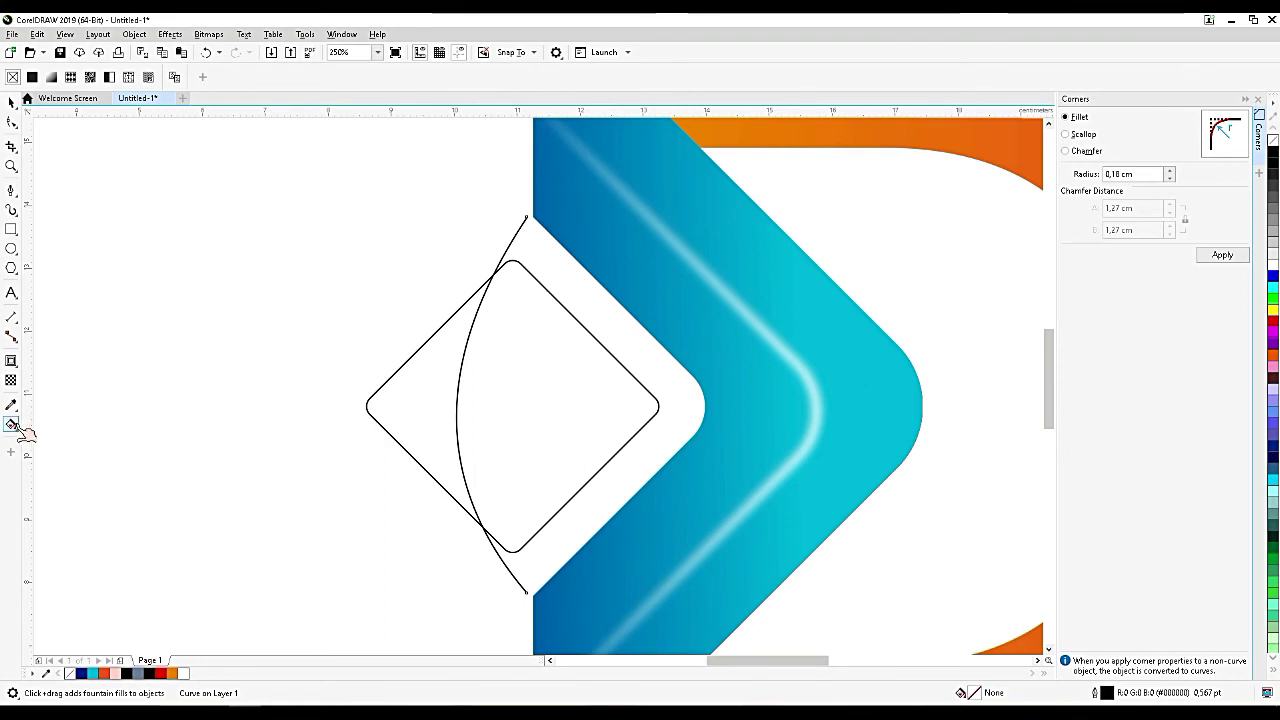
click(407, 393)
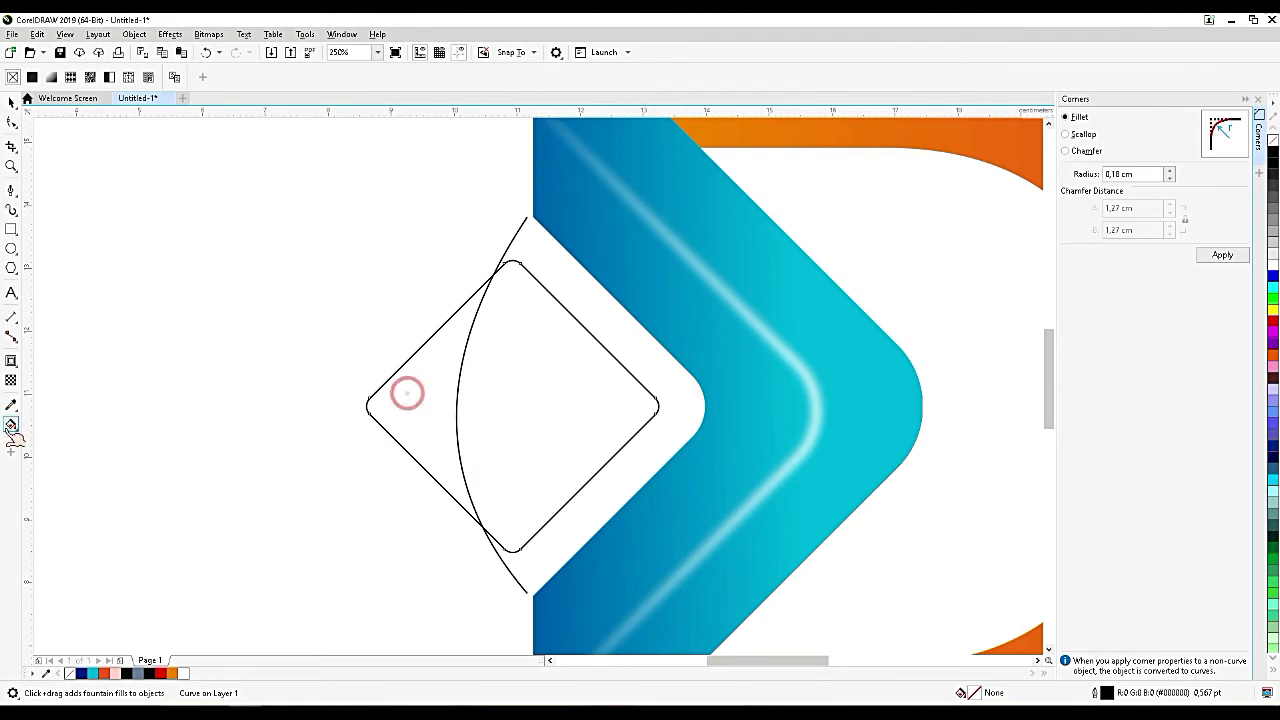
click(13, 428)
click(60, 438)
click(419, 379)
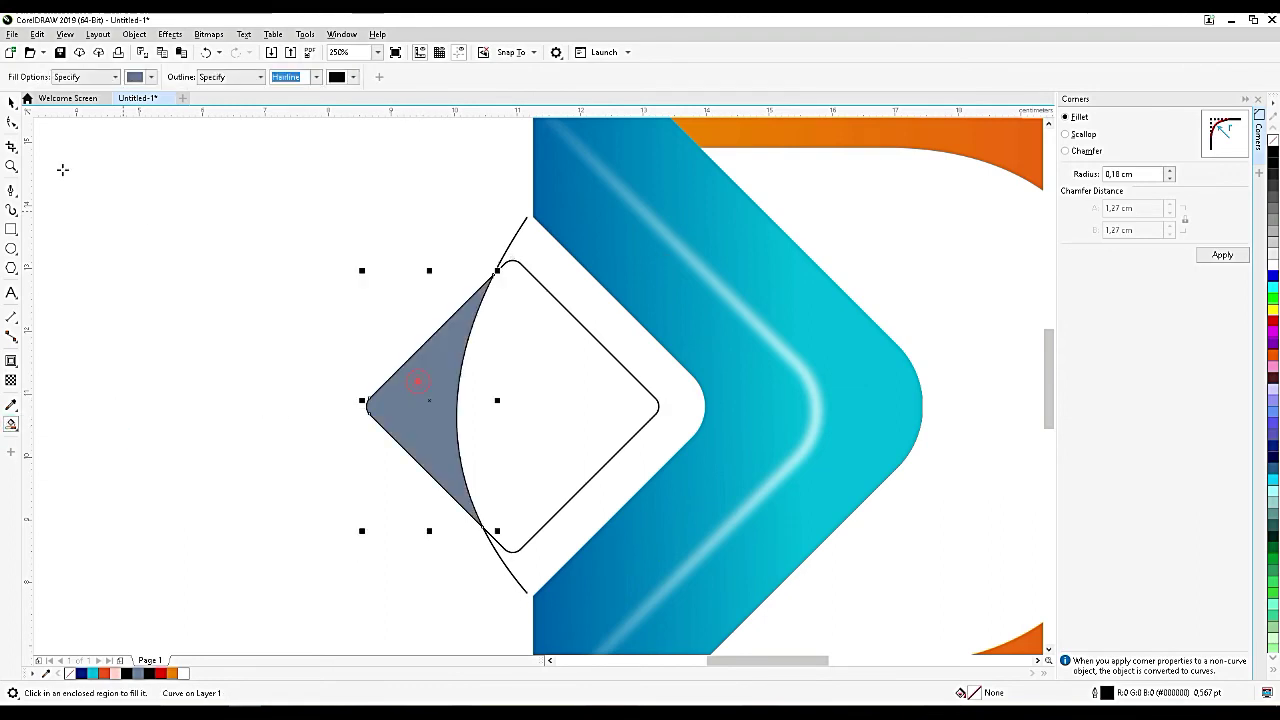
Delete the arc crossing the diamond.
click(13, 102)
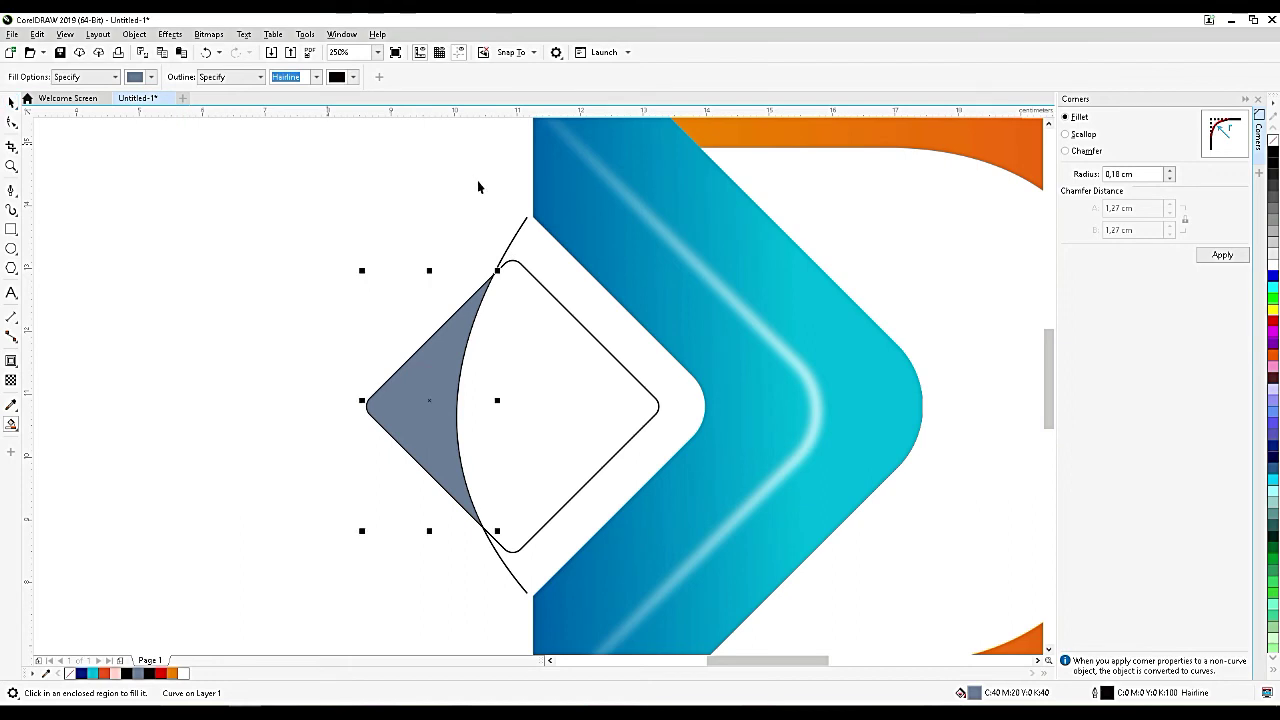
click(523, 222)
key(Delete)
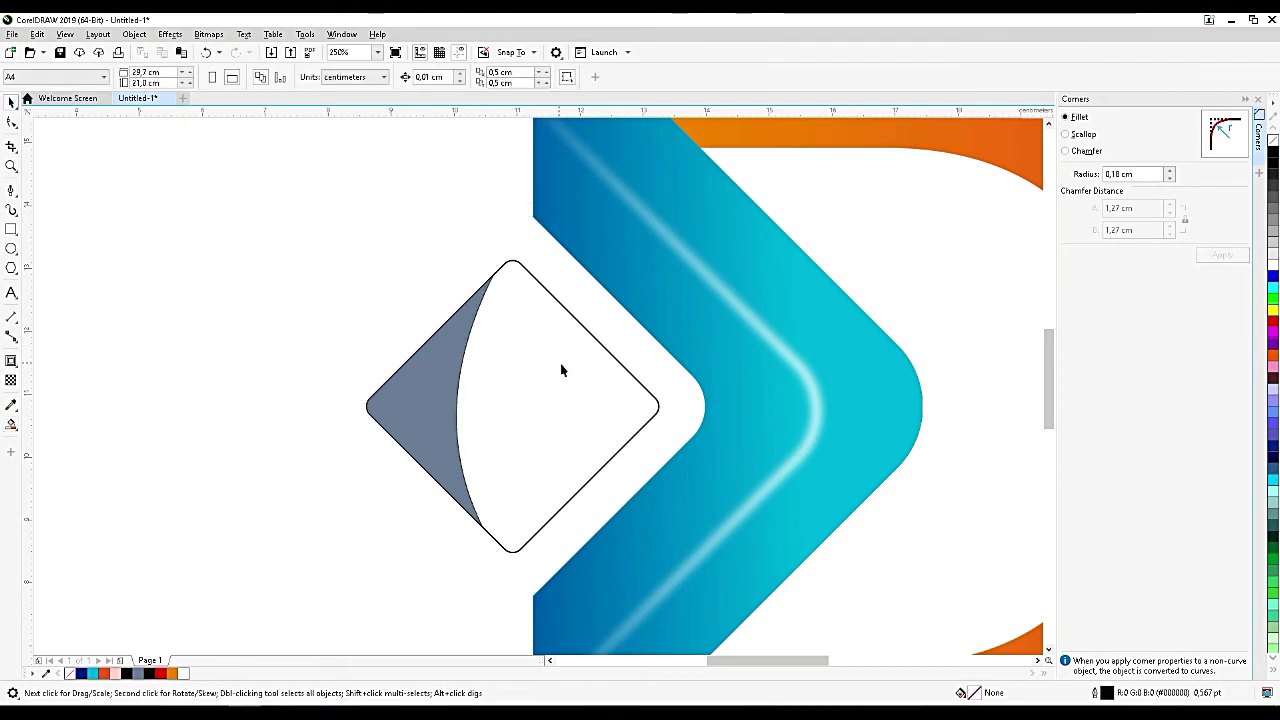
Apply a linear fountain fill to the diamond, running from black at the arrow-side corner to white at the outer corner.
click(561, 370)
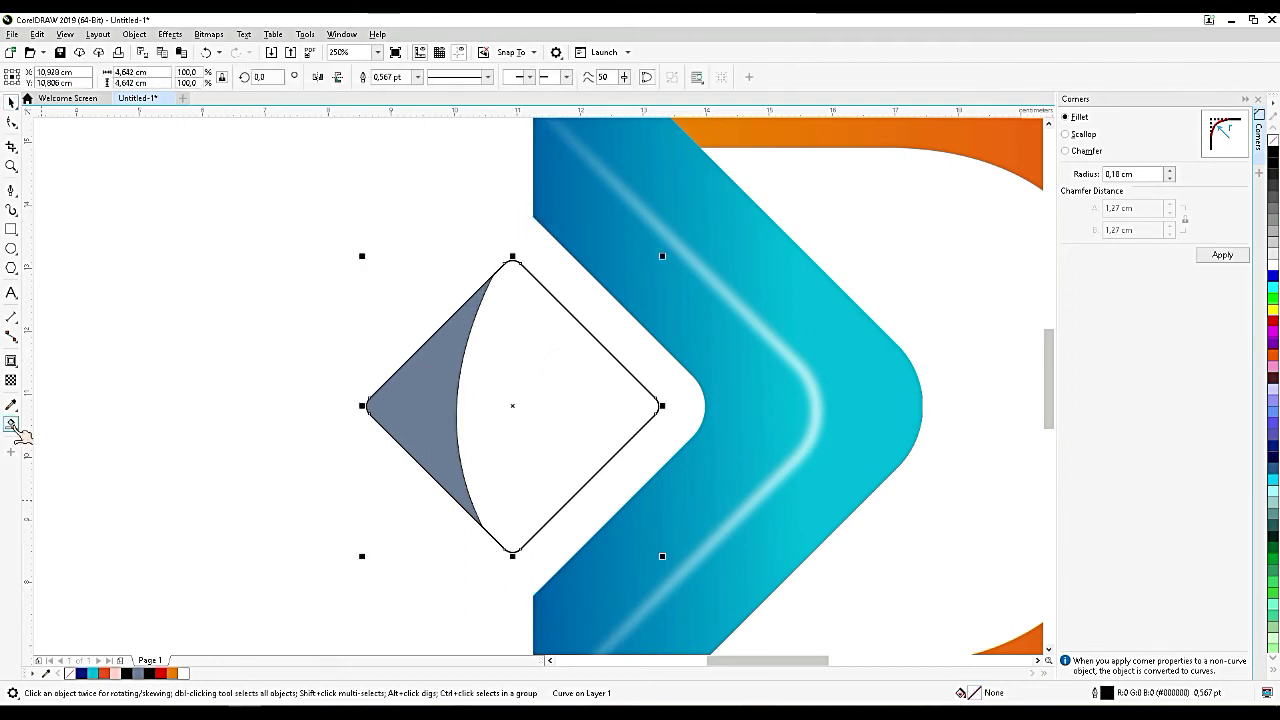
click(14, 427)
click(52, 424)
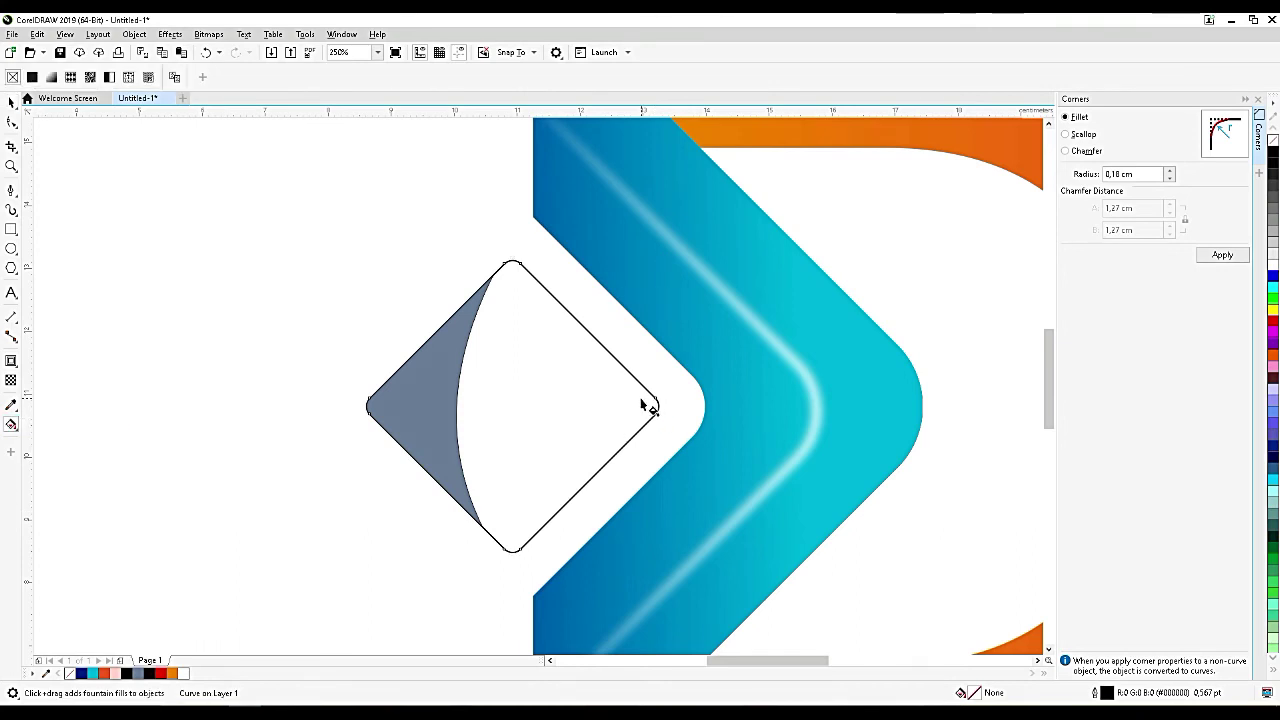
drag(641, 403, 369, 414)
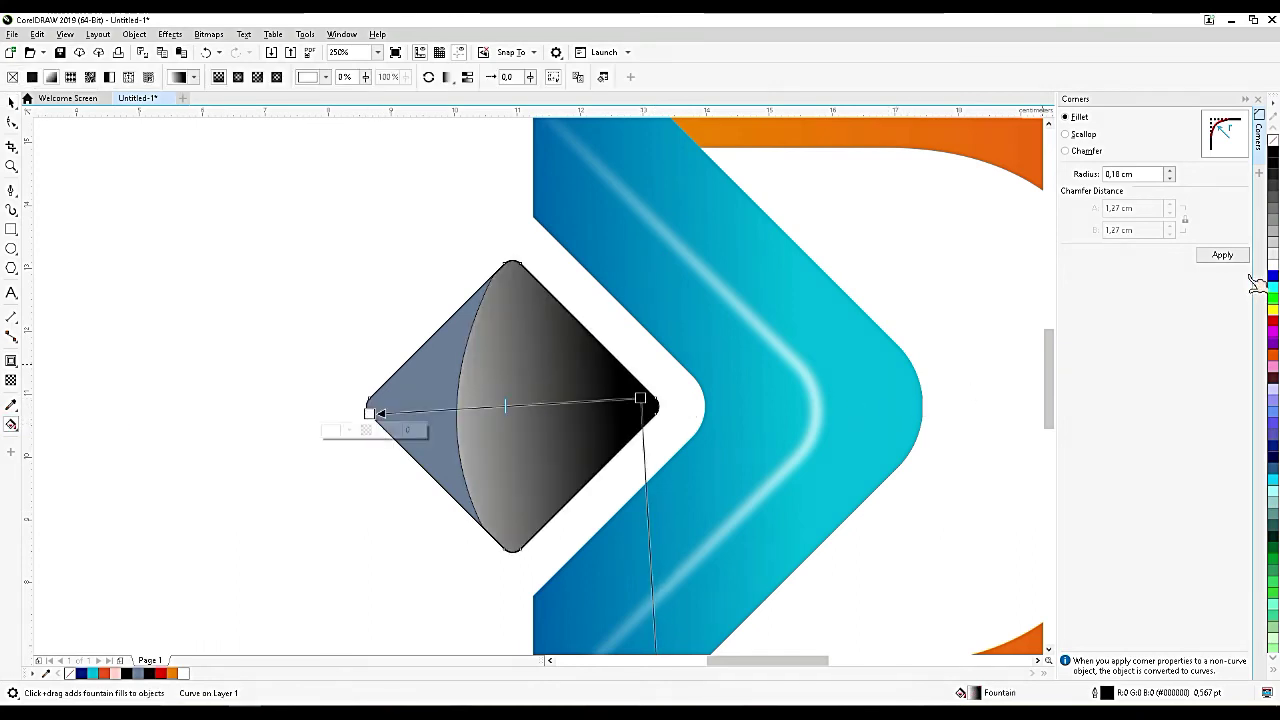
Change the white end of the diamond's fountain fill to red and move its black end beyond the corner facing the arrow.
drag(1268, 318, 369, 412)
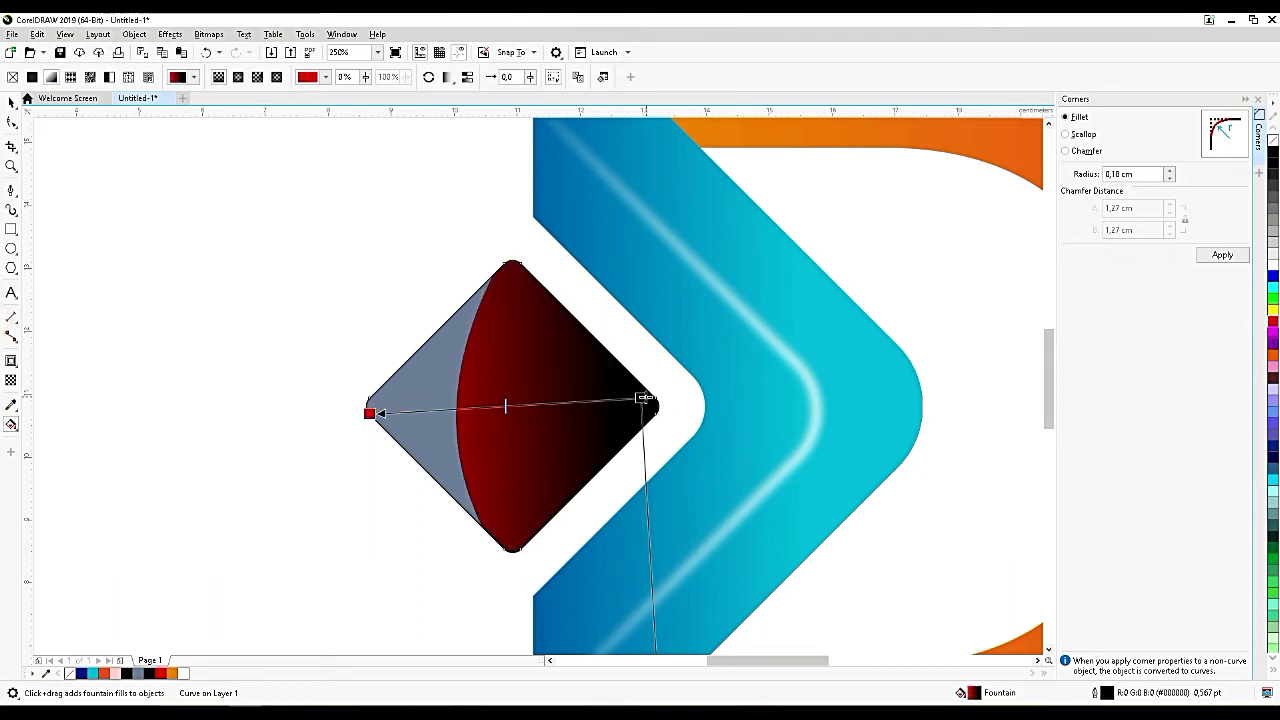
drag(645, 398, 718, 396)
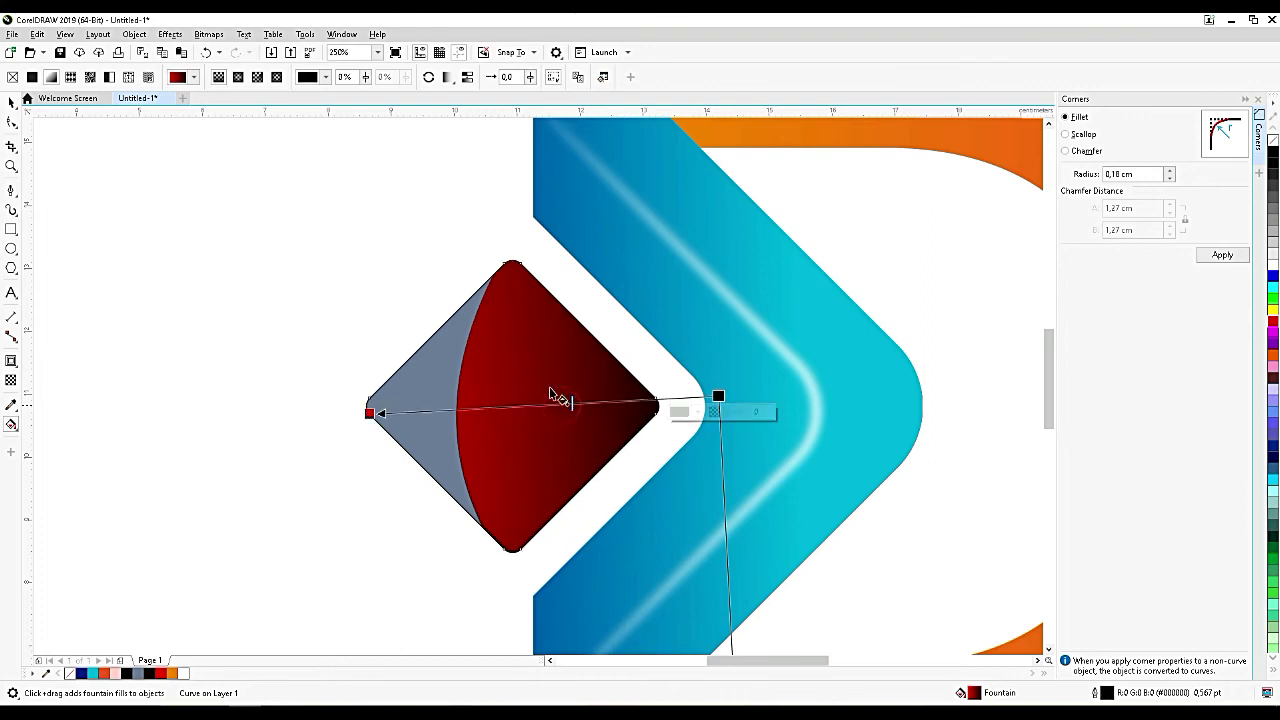
Replace the slate-grey segment's fill with a linear fountain fill running from orange below to red above.
click(441, 468)
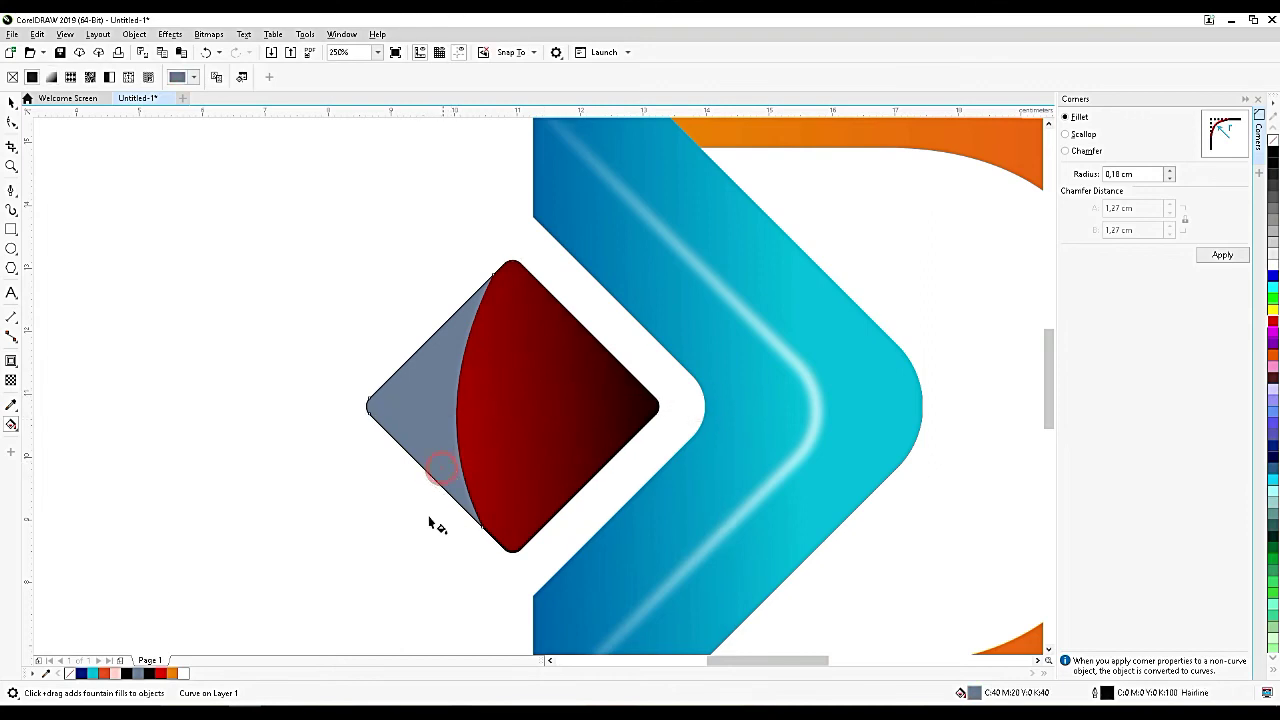
drag(353, 482, 475, 291)
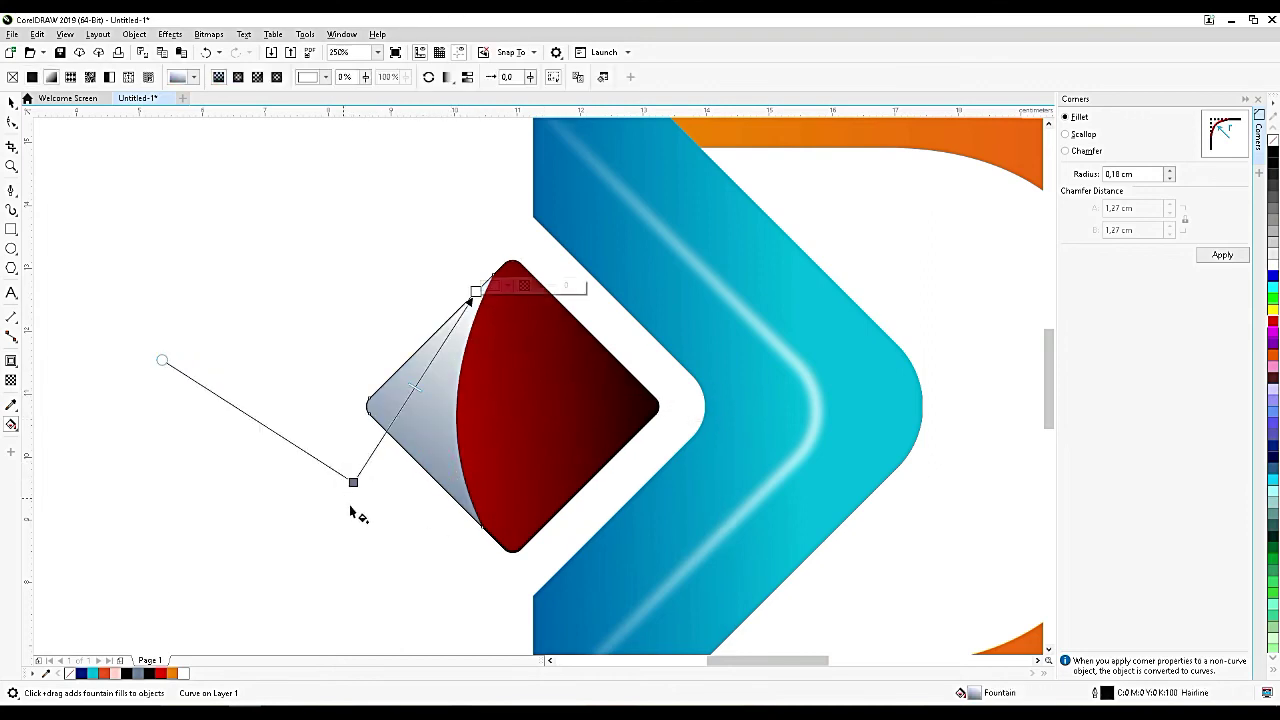
drag(1273, 165, 352, 483)
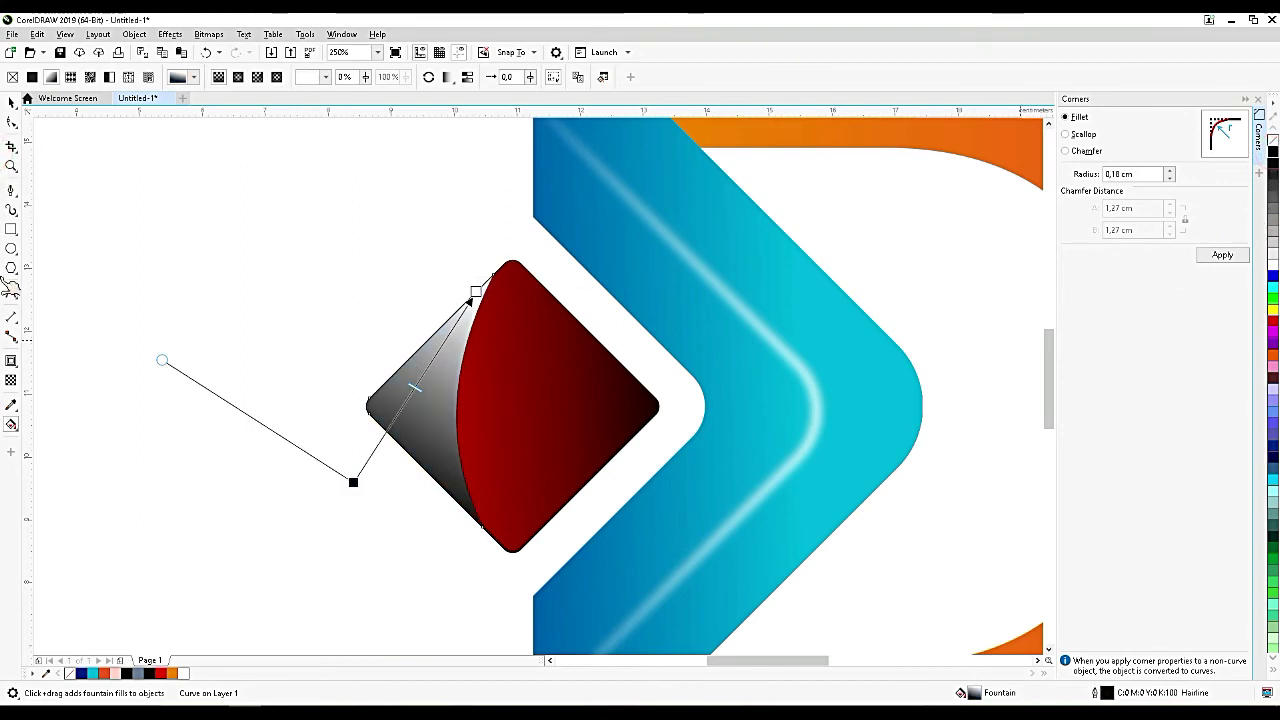
drag(1275, 322, 475, 291)
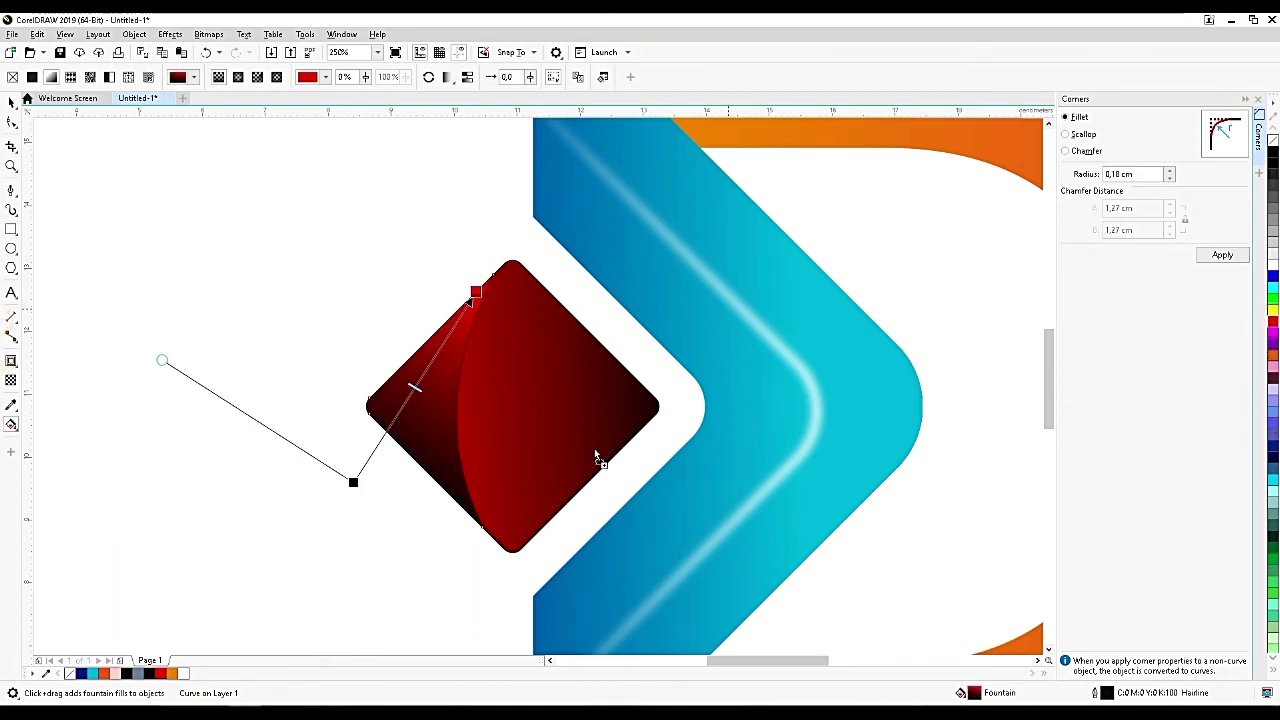
drag(1273, 355, 355, 482)
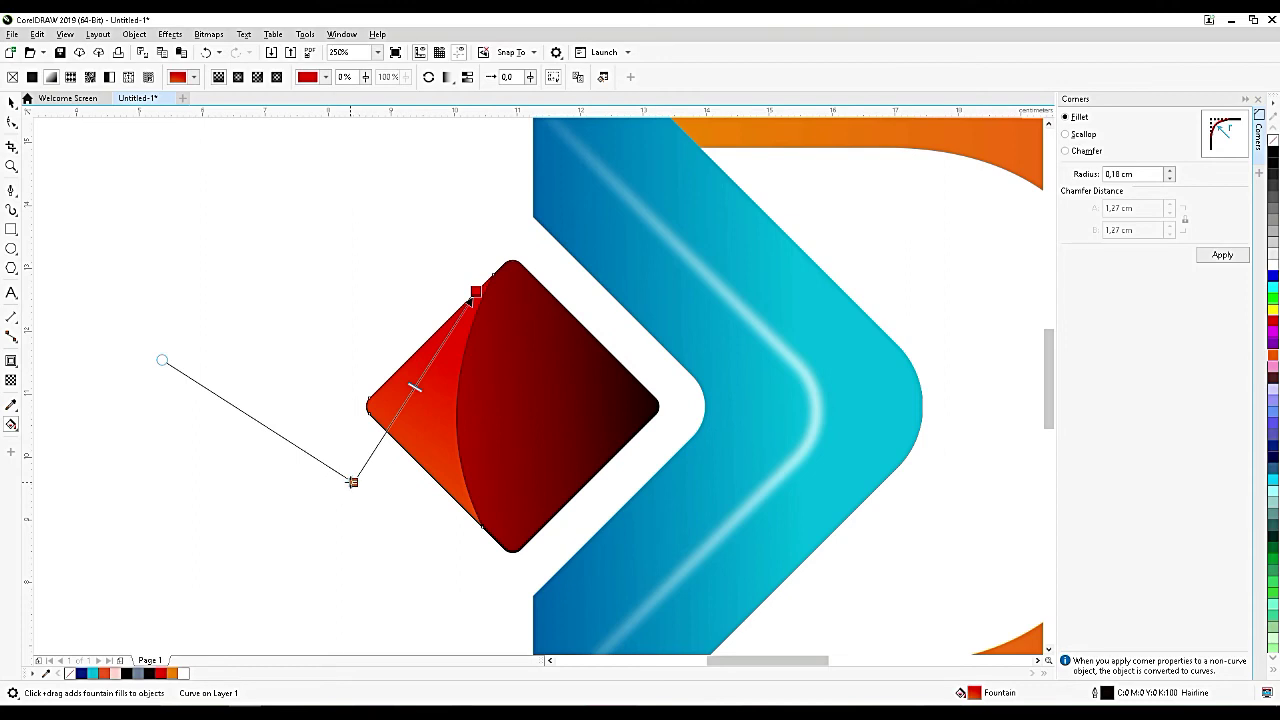
Reorient the segment's fountain fill nearly horizontally, with orange inside the diamond and red just beyond its outer corner.
drag(352, 482, 474, 426)
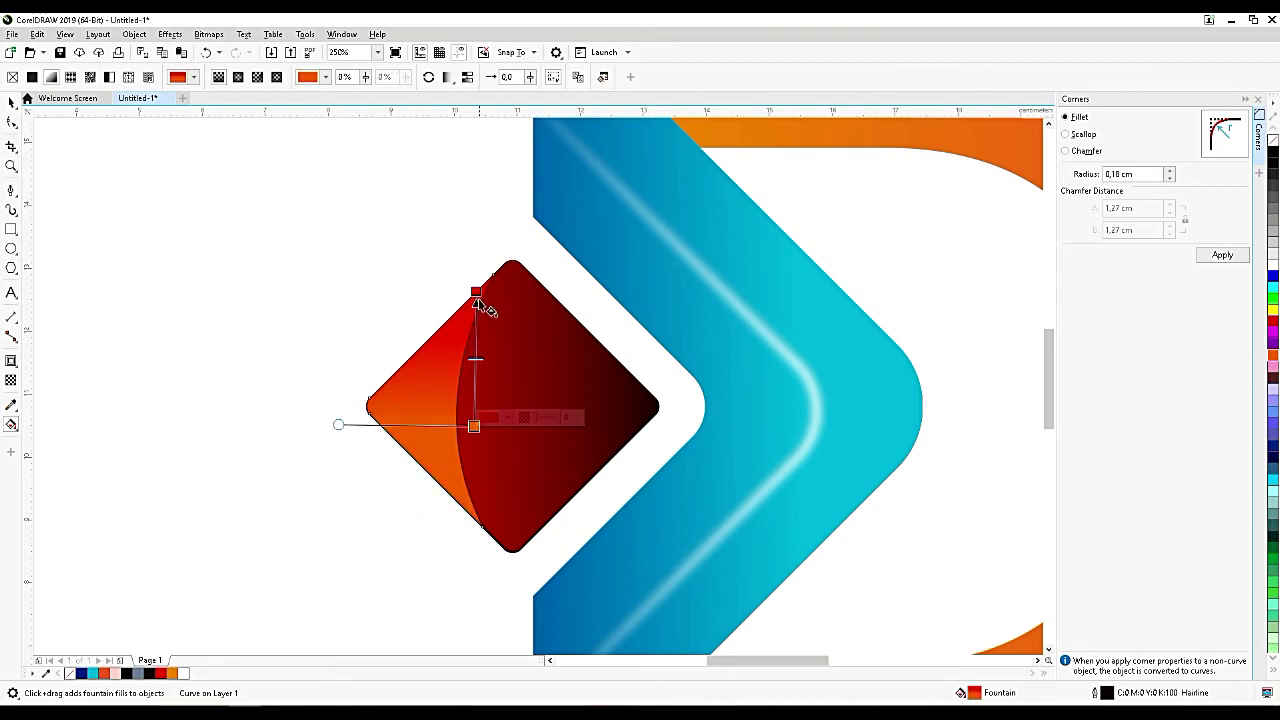
drag(476, 292, 281, 414)
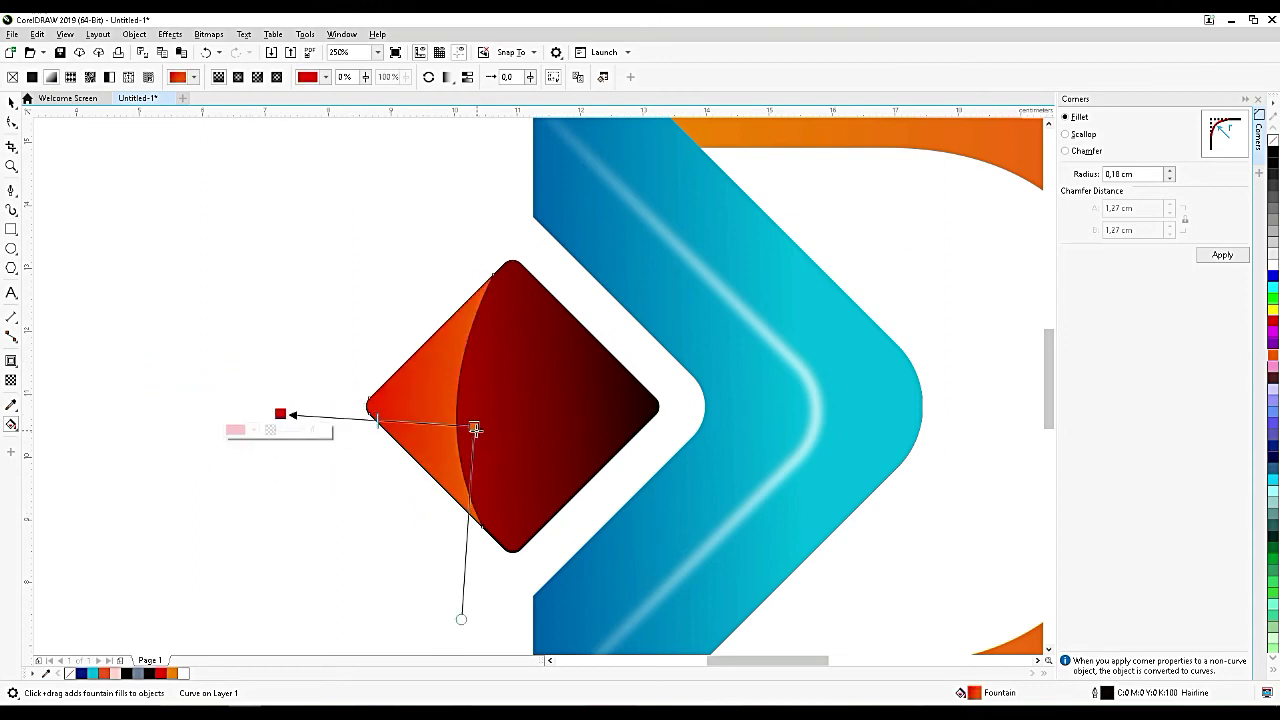
drag(474, 427, 494, 423)
drag(281, 414, 337, 411)
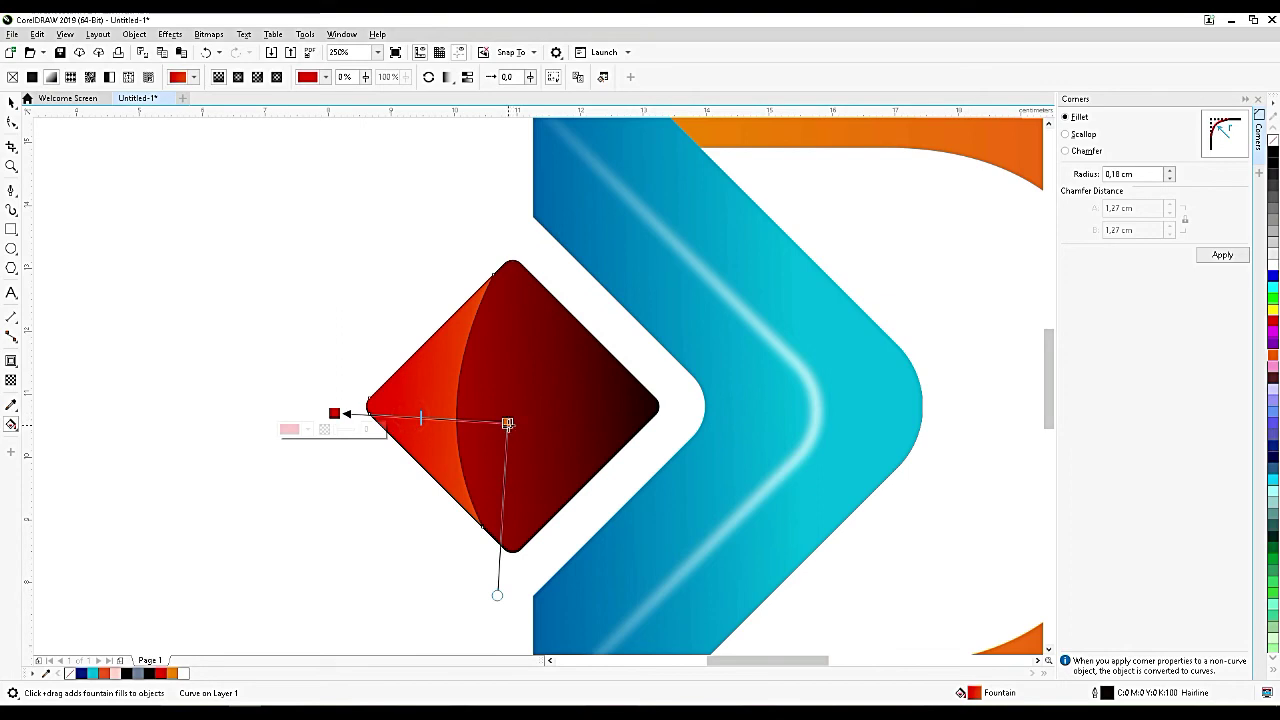
drag(507, 423, 503, 423)
key(space)
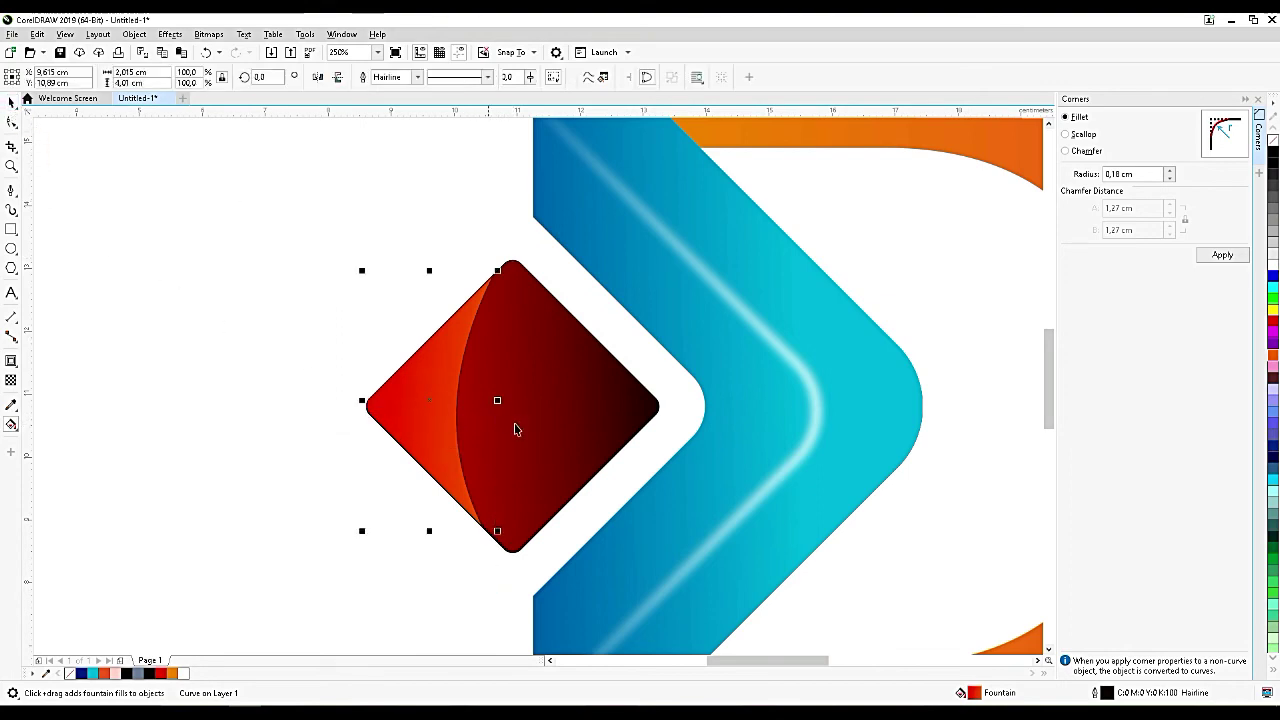
Remove the outlines from the two diamond parts and group them.
scroll(514, 416, down, 2)
click(371, 443)
drag(371, 303, 614, 537)
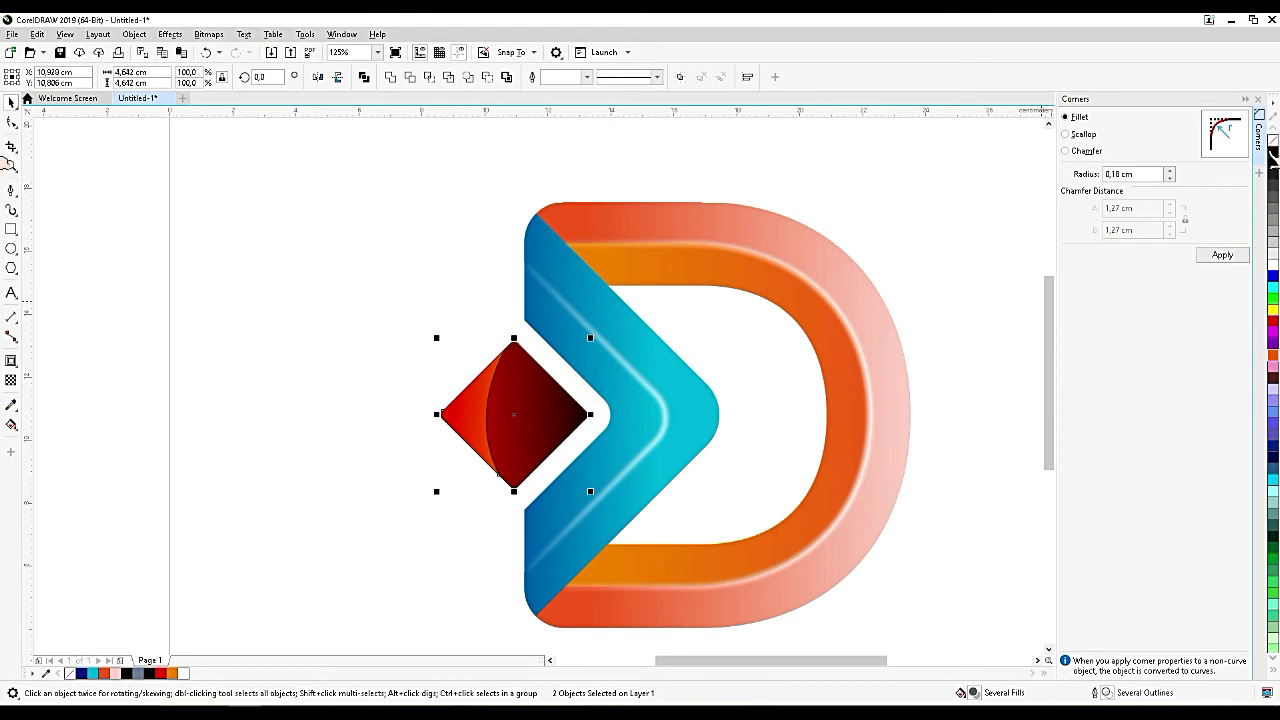
scroll(585, 378, down, 2)
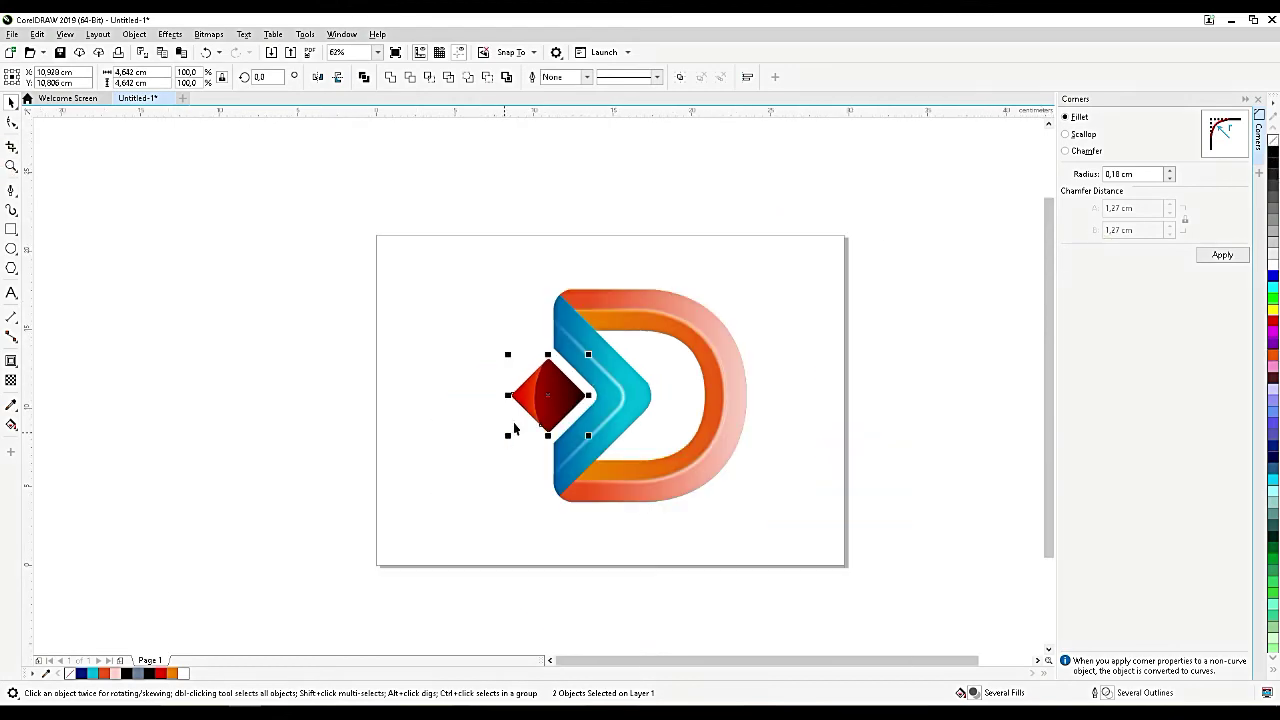
scroll(544, 405, up, 2)
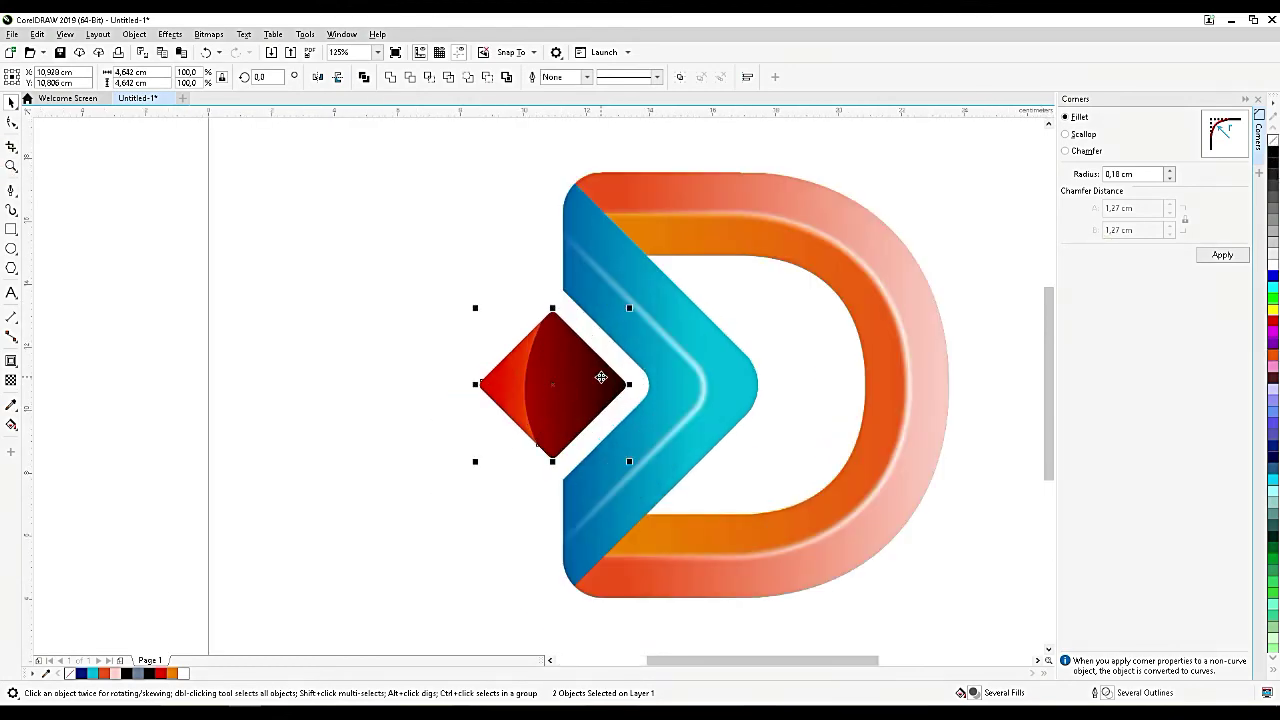
key(ctrl+g)
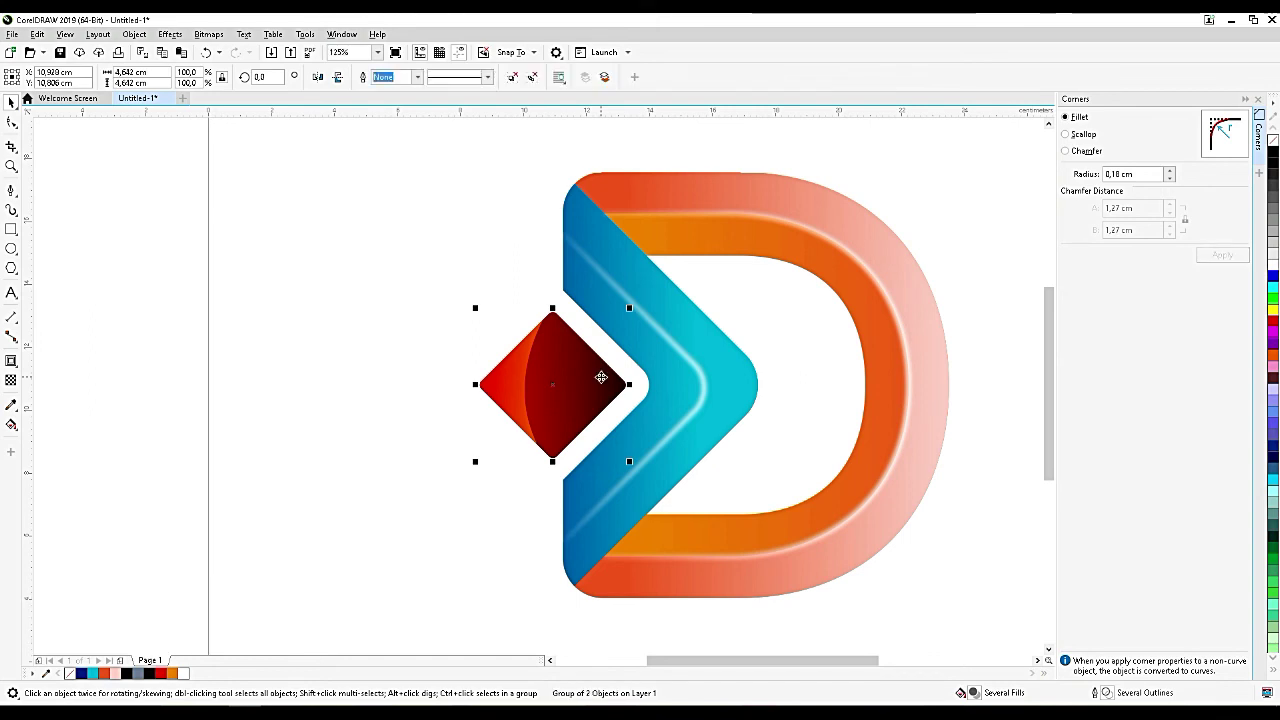
Place two progressively smaller duplicates of the diamond group above it, scaling the nearer one to about 2.57 cm wide.
key(ctrl+d)
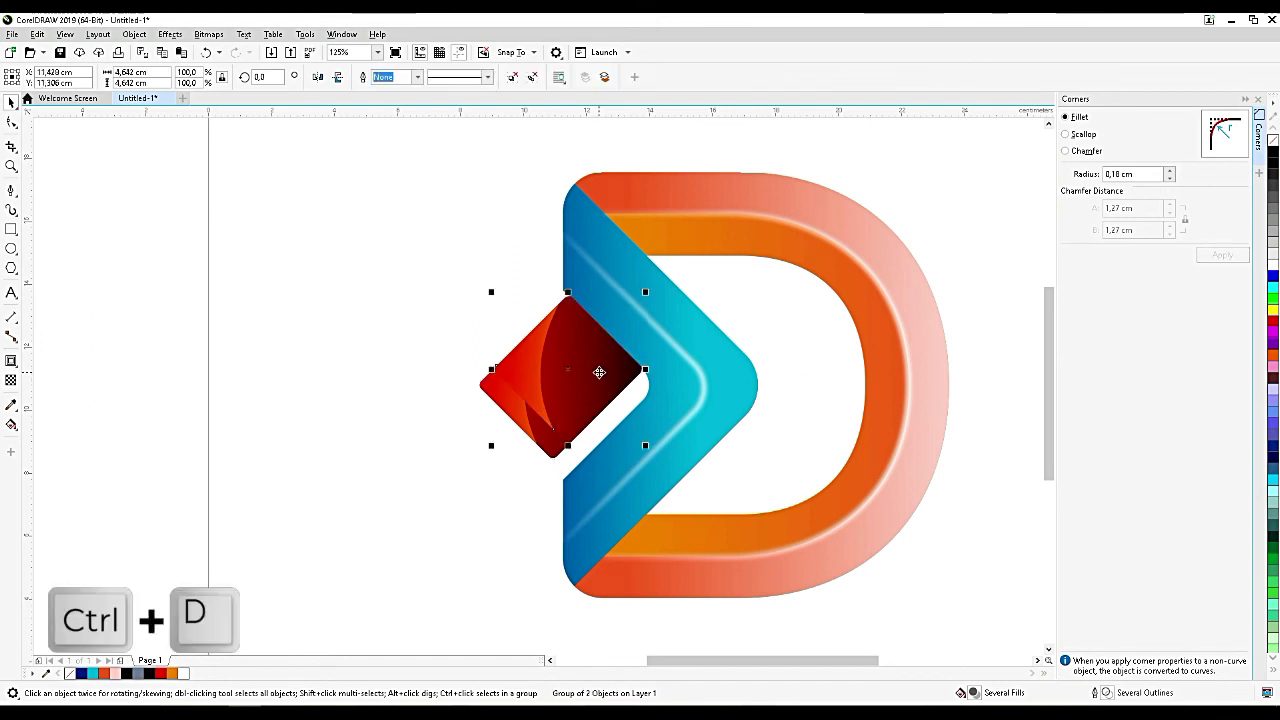
drag(601, 377, 504, 269)
drag(531, 199, 497, 226)
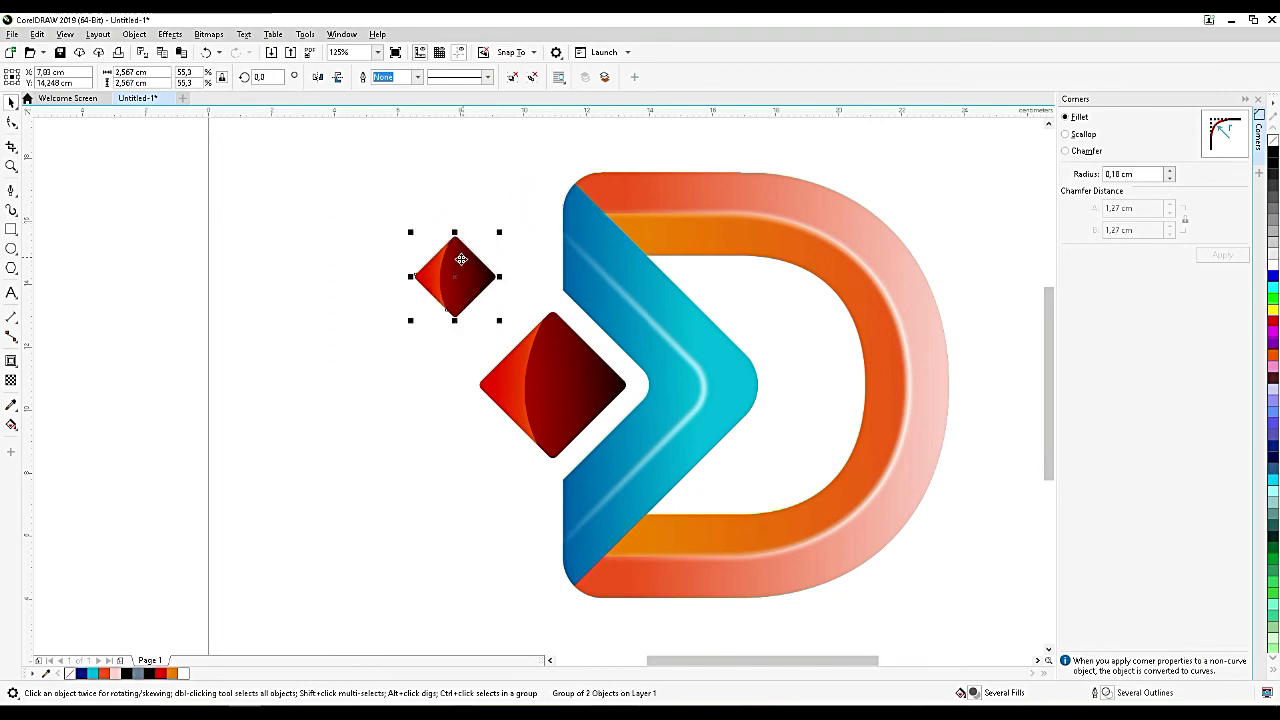
drag(461, 265, 490, 258)
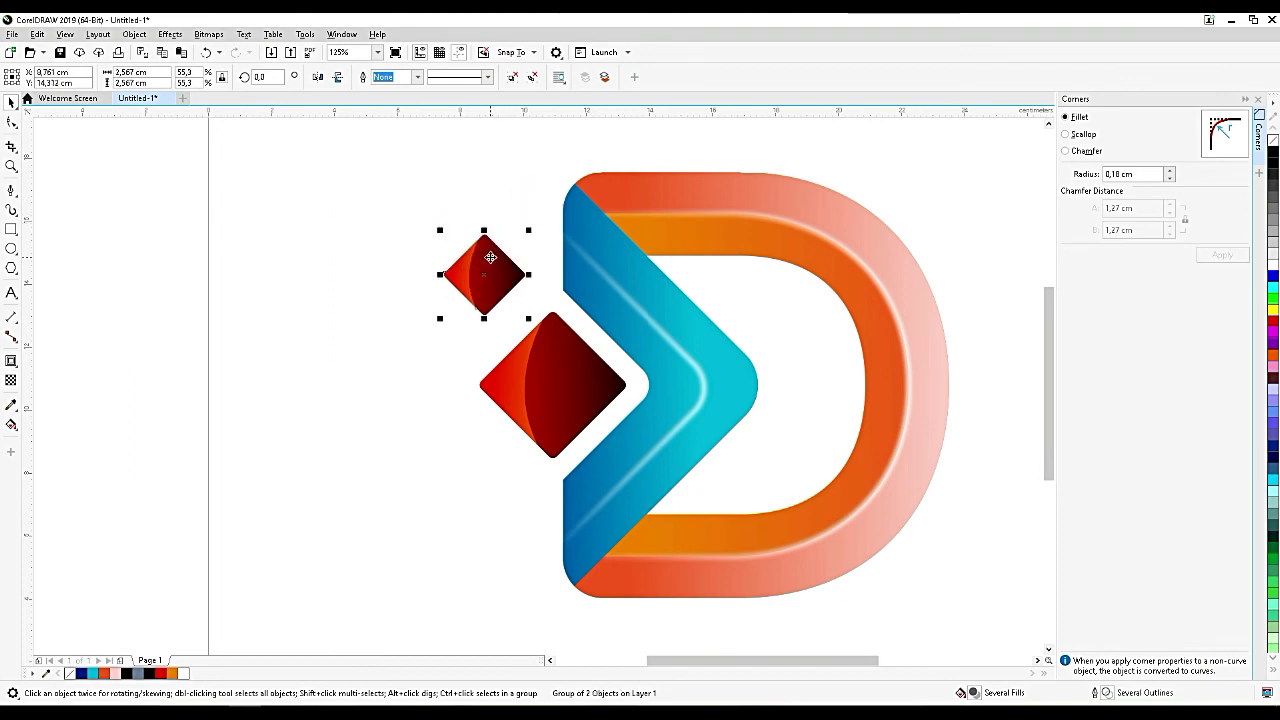
key(ctrl+d)
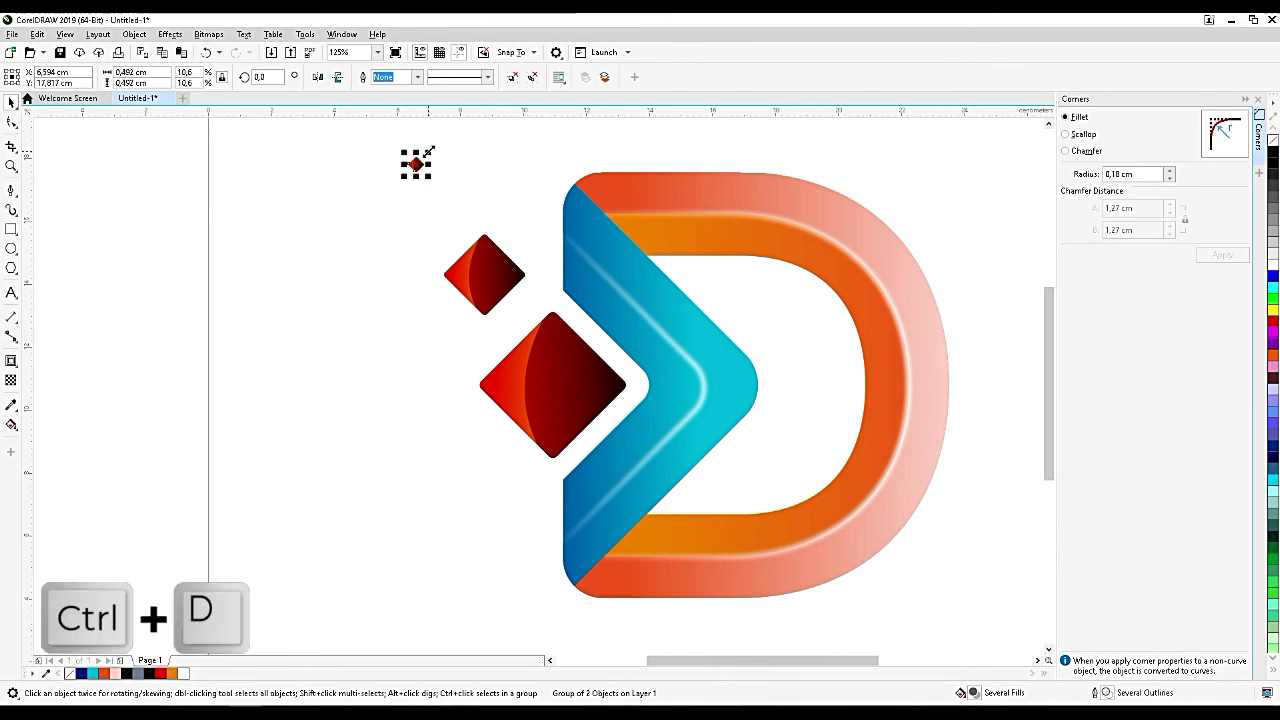
drag(428, 150, 514, 203)
Copy the two small diamonds, mirror the copy vertically, and place it below the large diamond.
shift+click(495, 287)
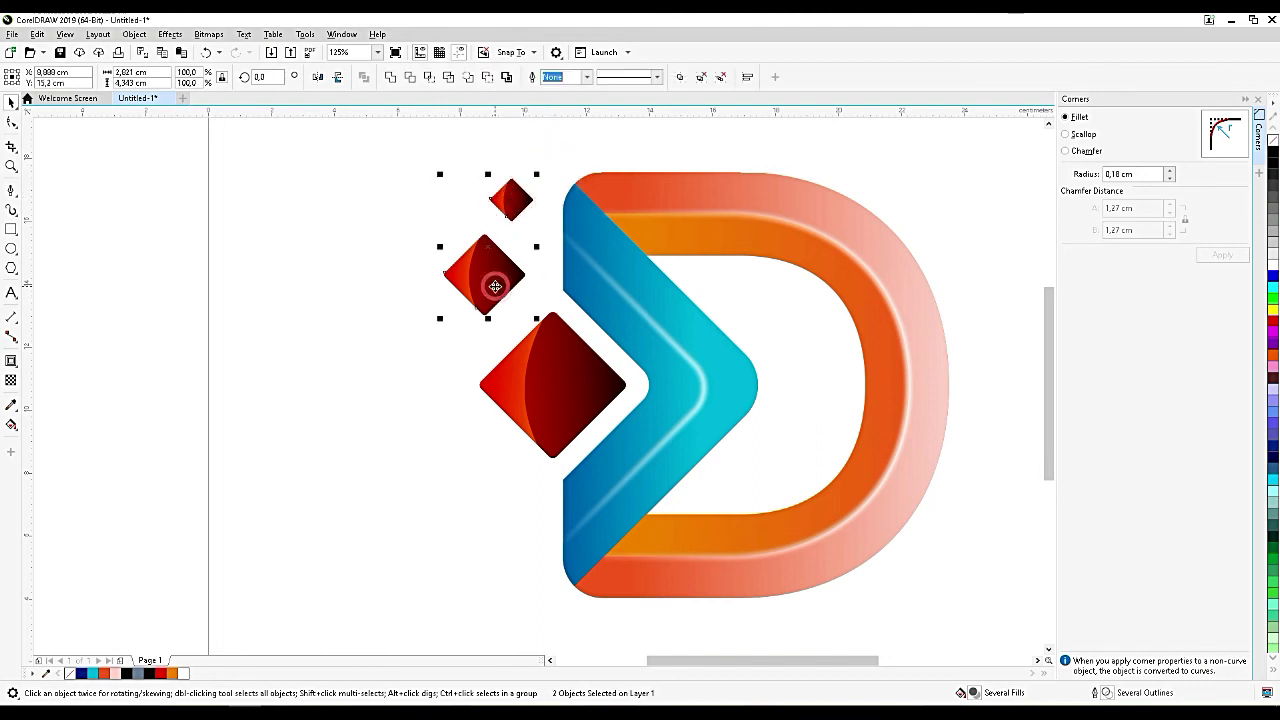
key(ctrl+c)
key(ctrl+v)
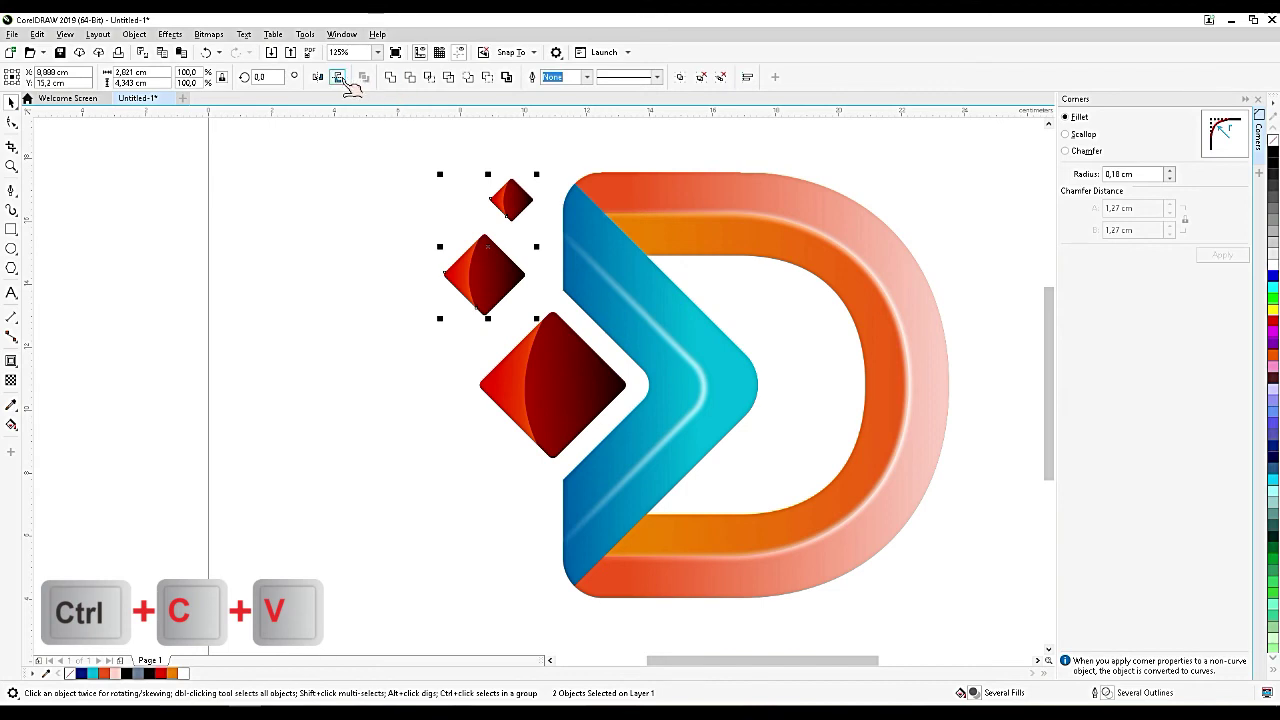
click(338, 77)
drag(502, 214, 498, 475)
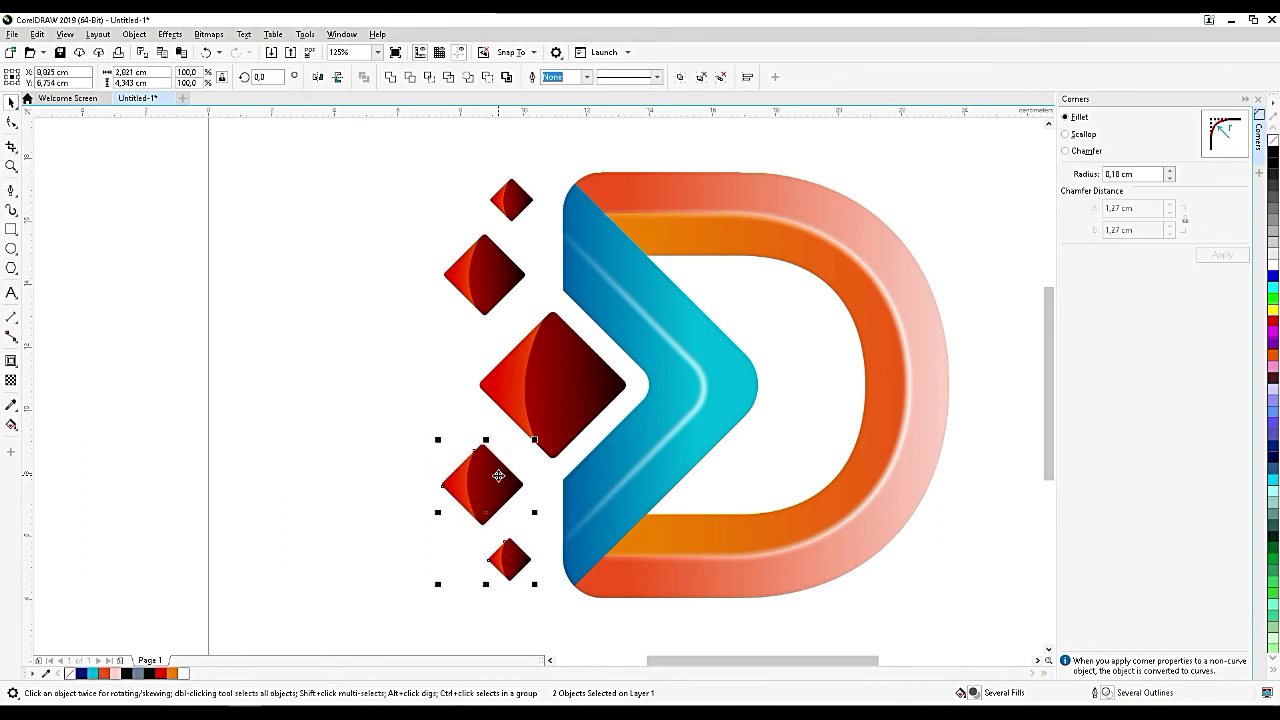
click(353, 406)
scroll(752, 357, down, 2)
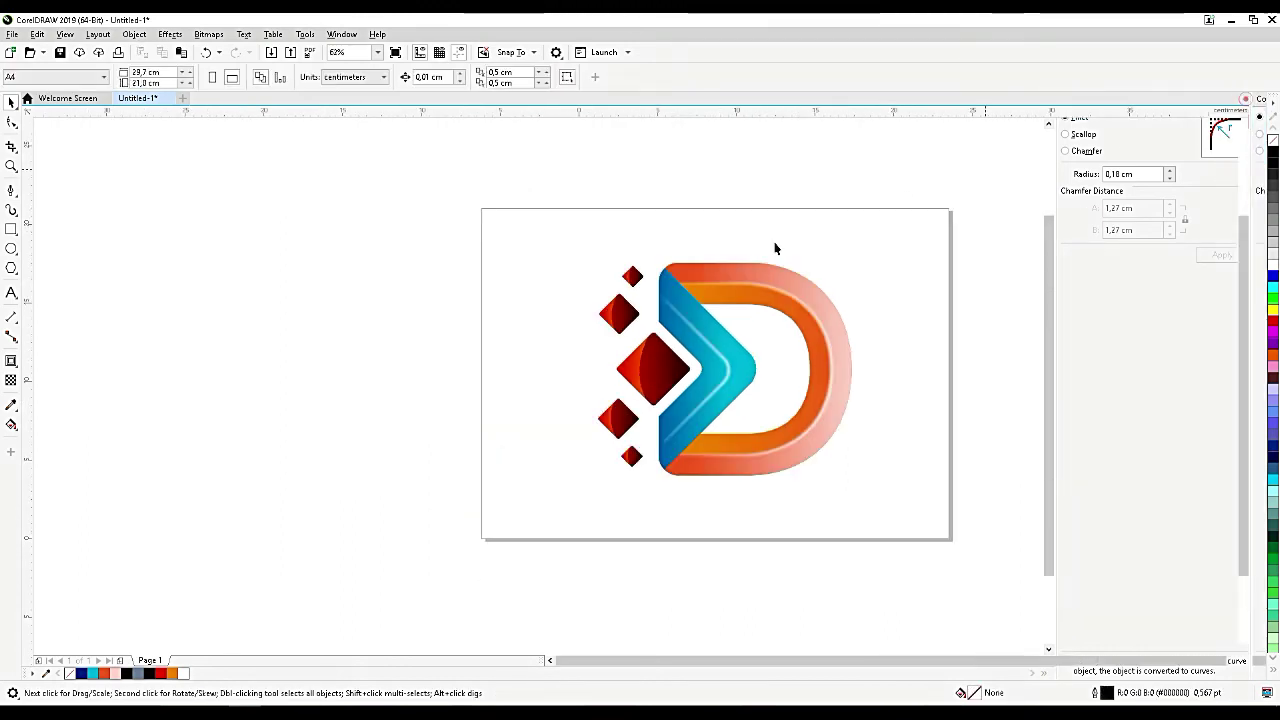
Collapse the Corners docker and group all the logo's objects.
click(1245, 98)
drag(899, 454, 1026, 509)
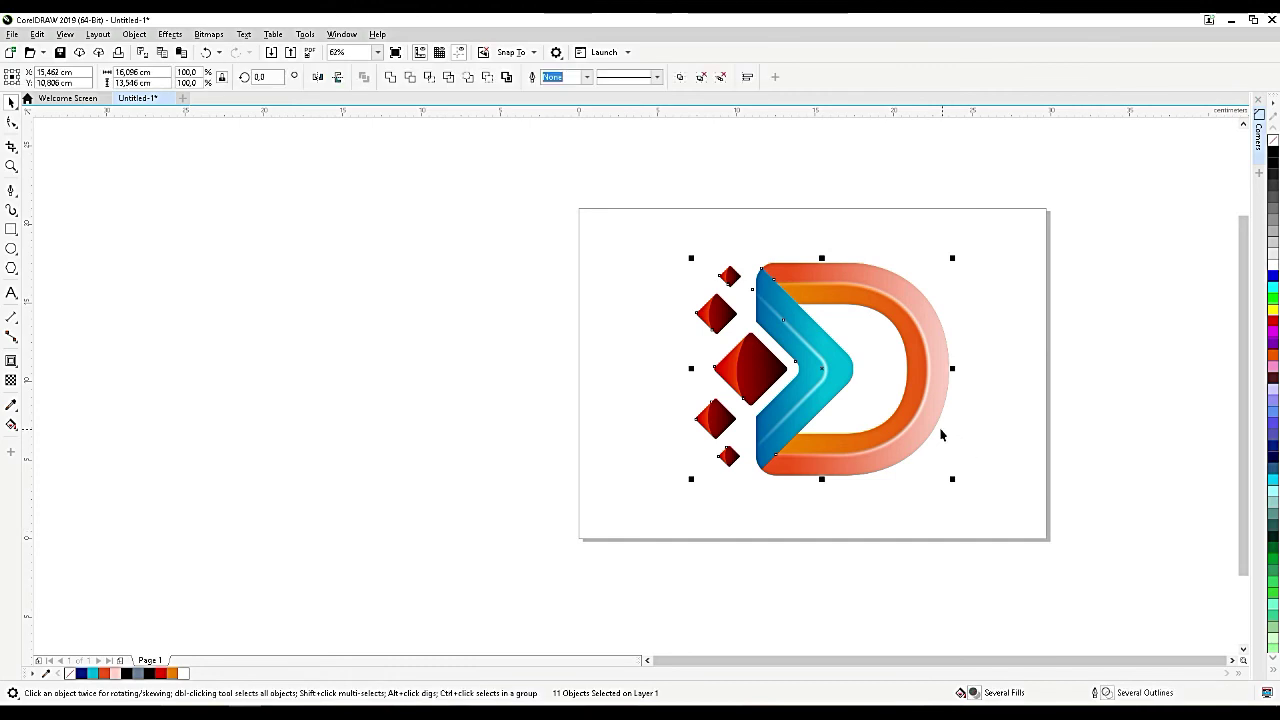
key(ctrl+g)
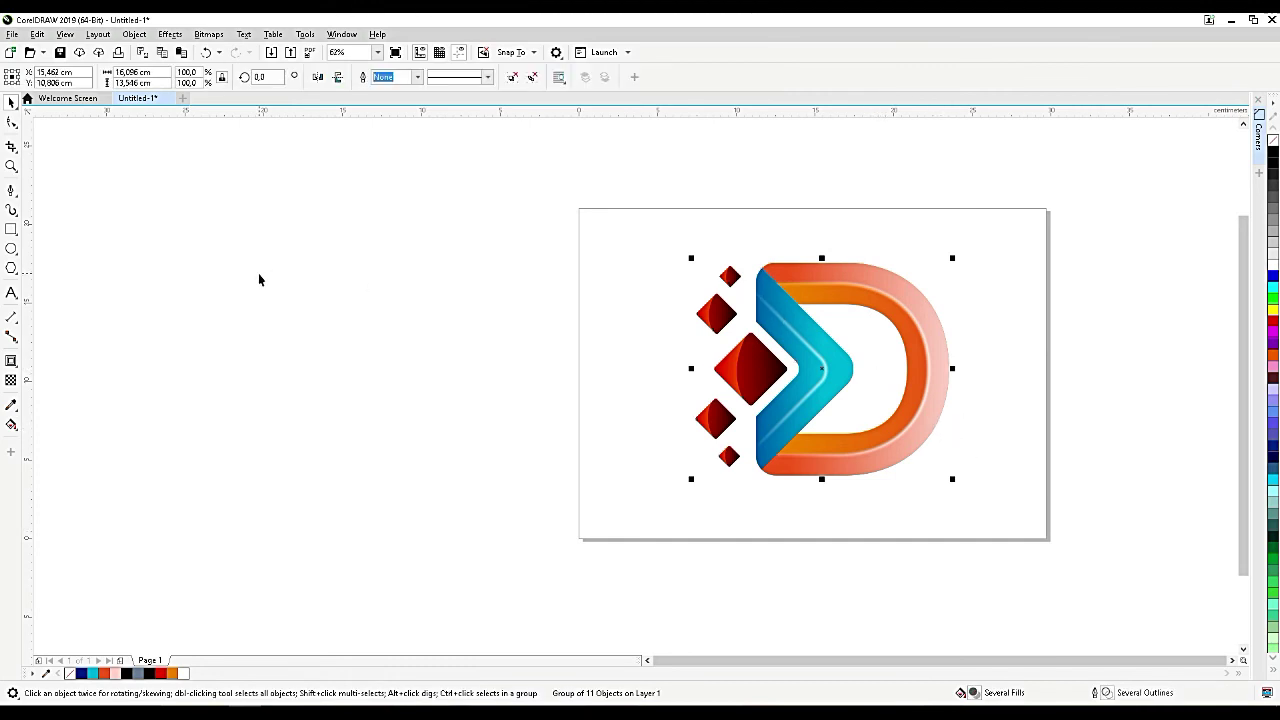
Create a page-sized rectangle behind the logo and fill it with black.
double_click(12, 230)
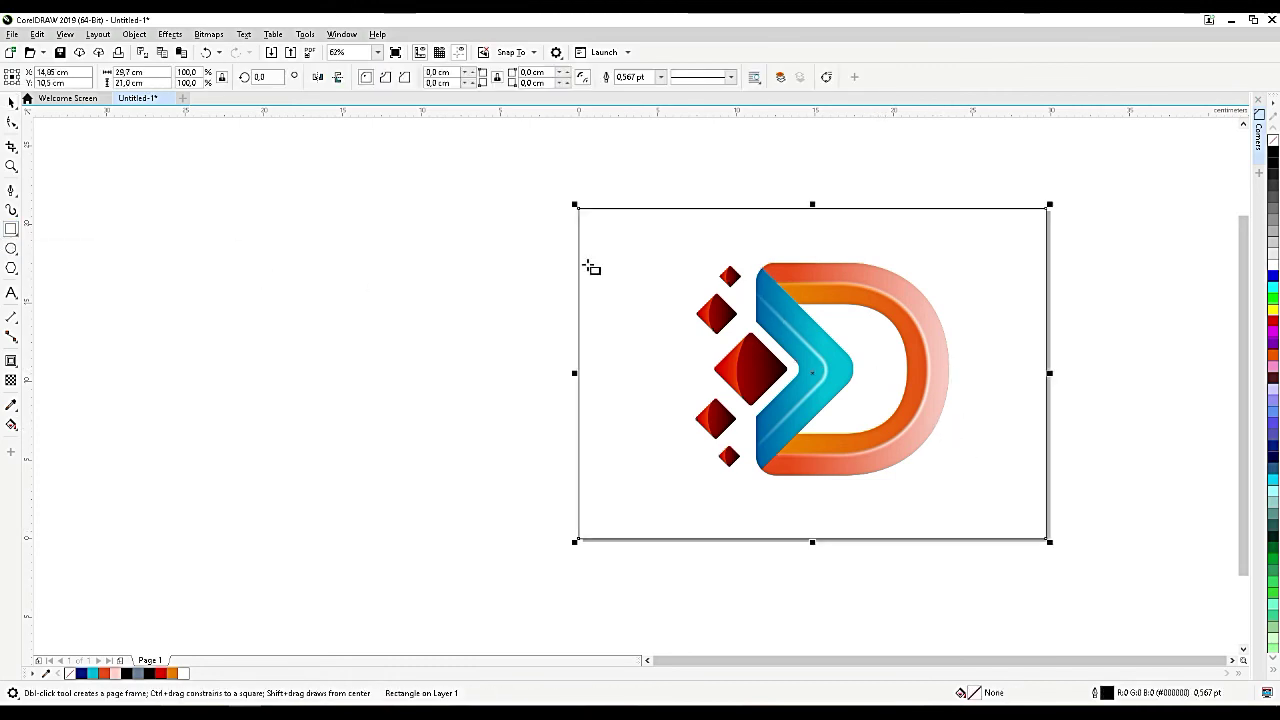
click(1273, 151)
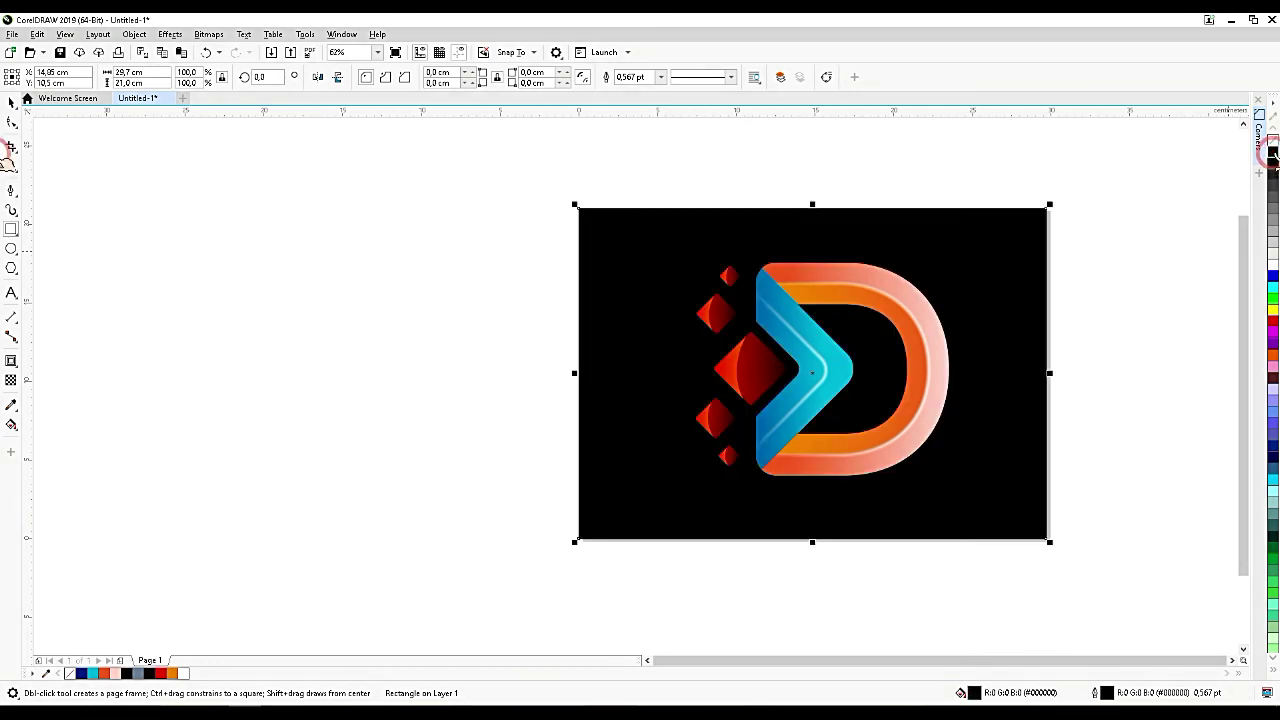
click(1274, 162)
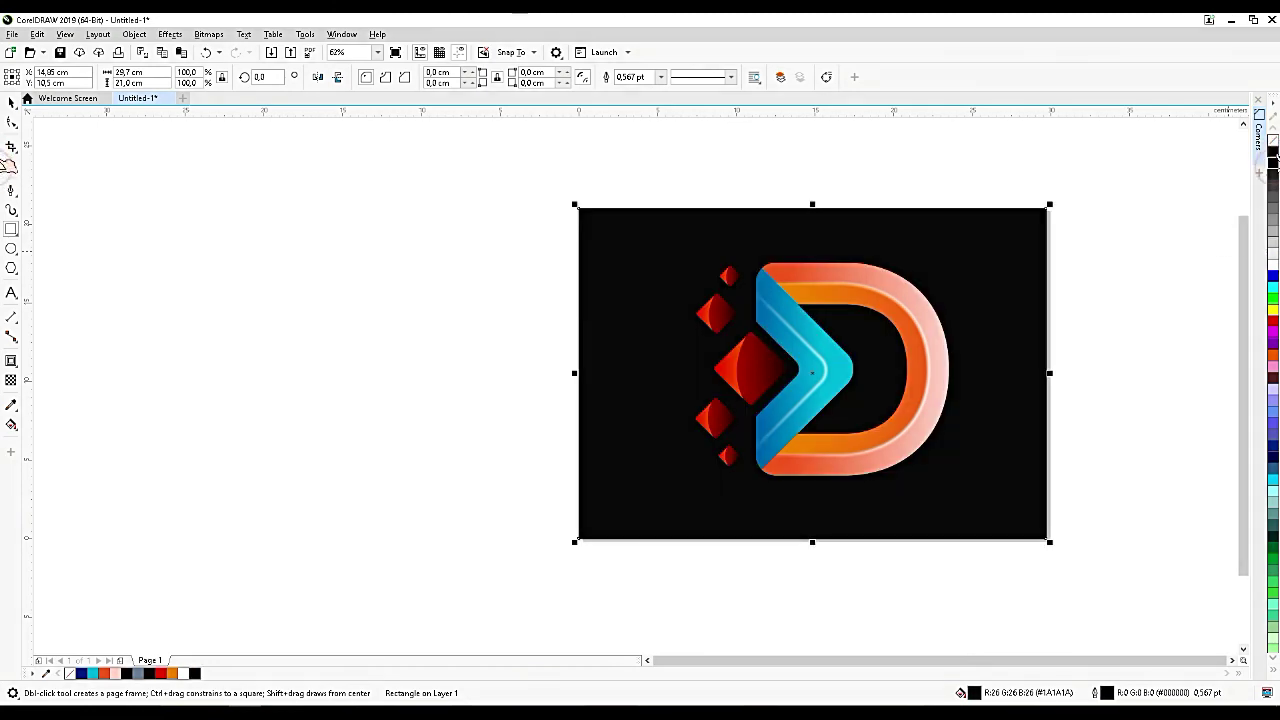
key(ctrl+z)
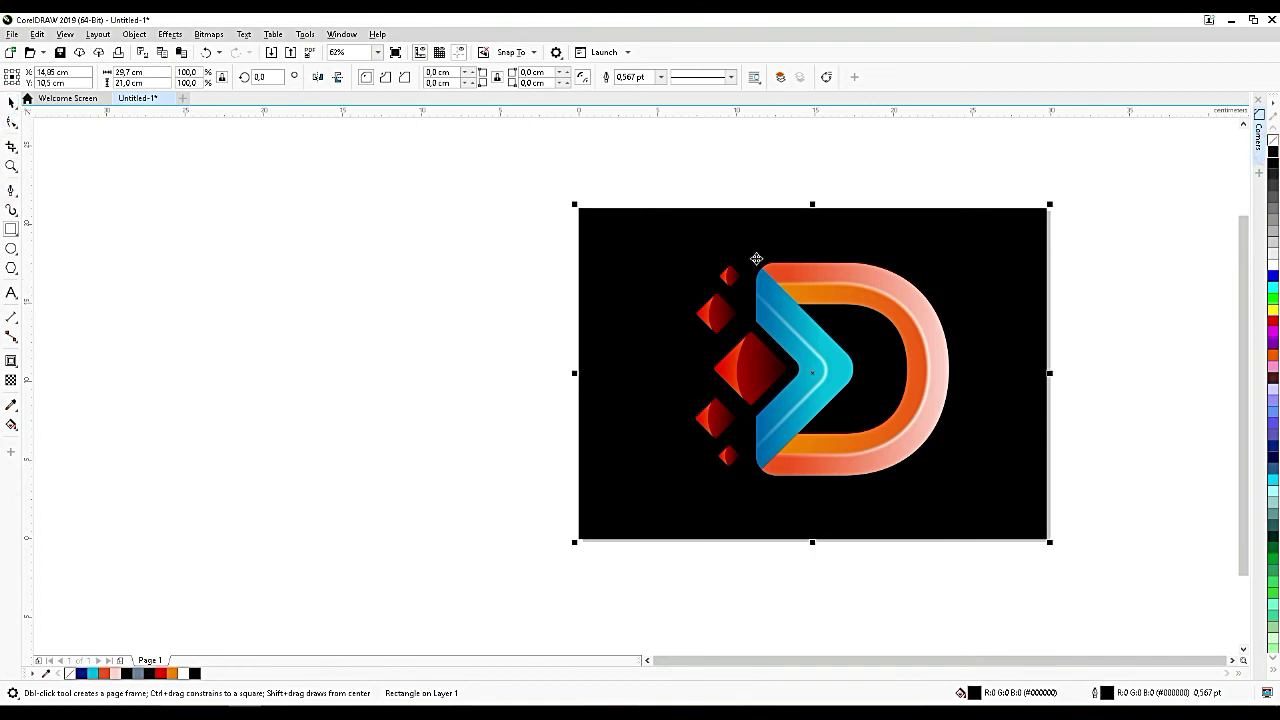
Scale the logo group to 83.7 percent and position it horizontally centred, slightly above the middle of the page.
key(space)
click(866, 296)
scroll(906, 366, up, 2)
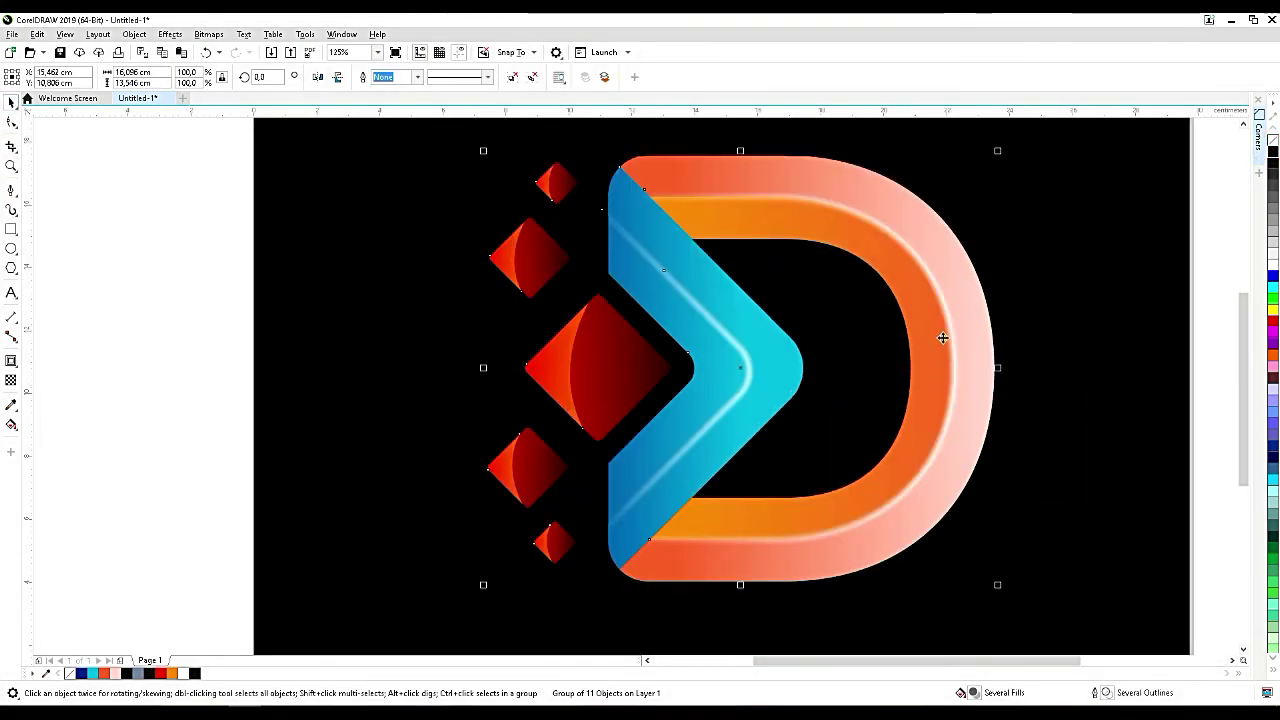
scroll(943, 319, down, 2)
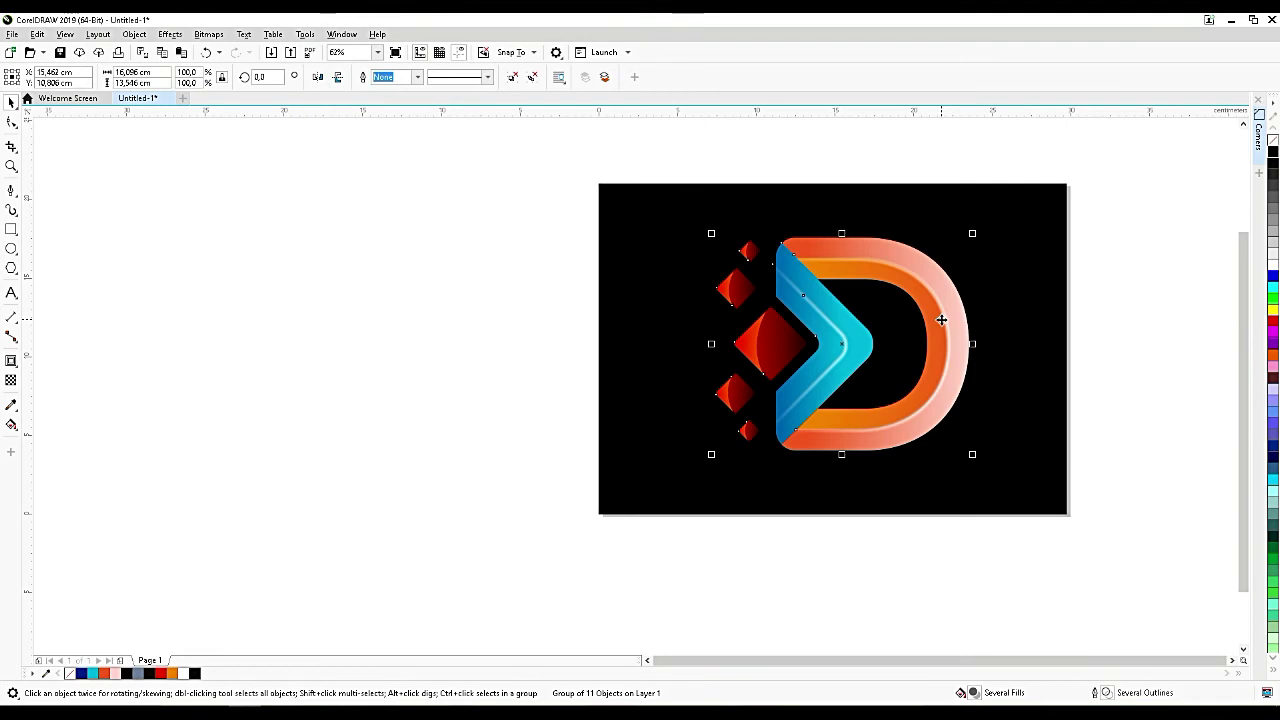
drag(954, 330, 940, 319)
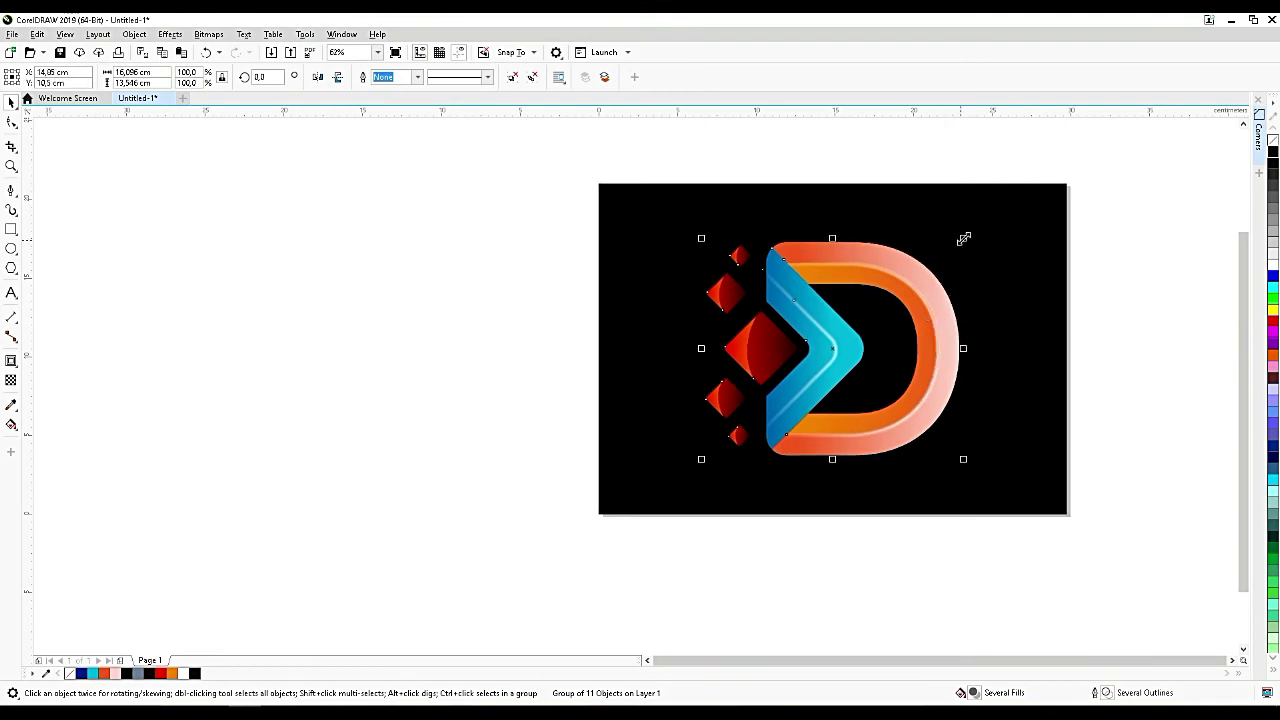
drag(963, 240, 943, 254)
drag(918, 298, 915, 285)
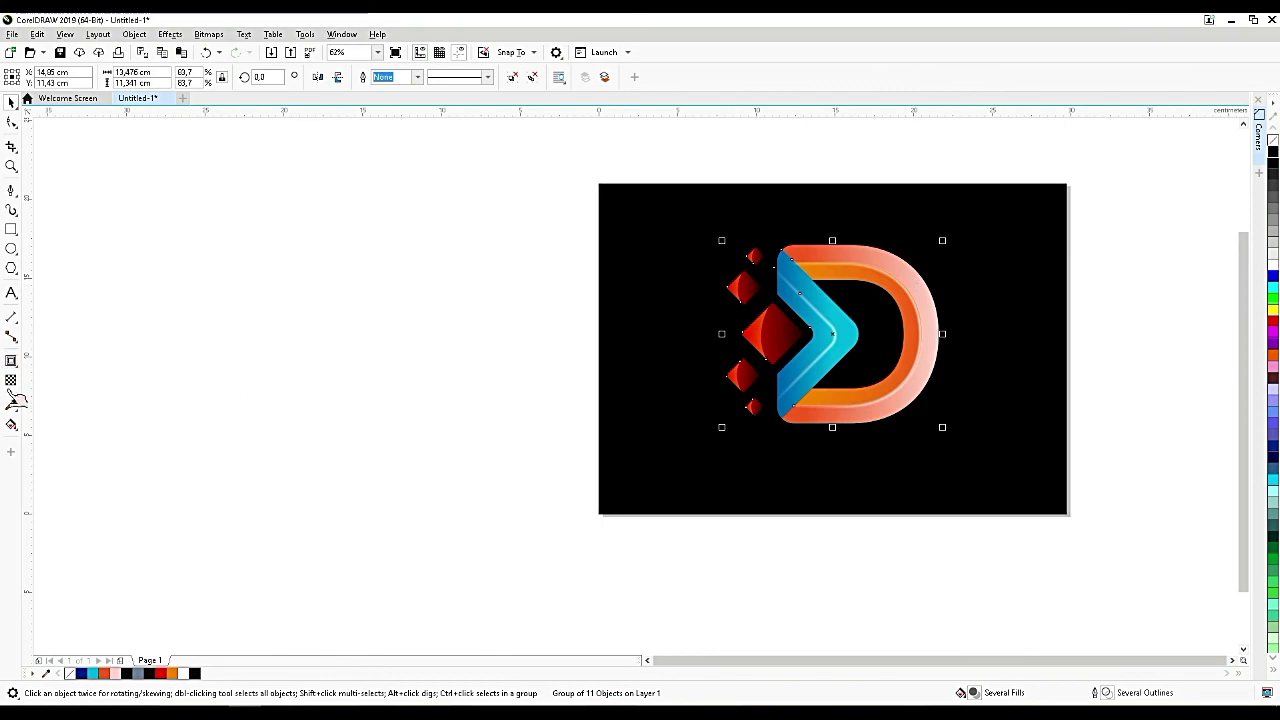
Add a black drop shadow to the logo group, cast diagonally downward toward the small lower diamonds.
click(17, 365)
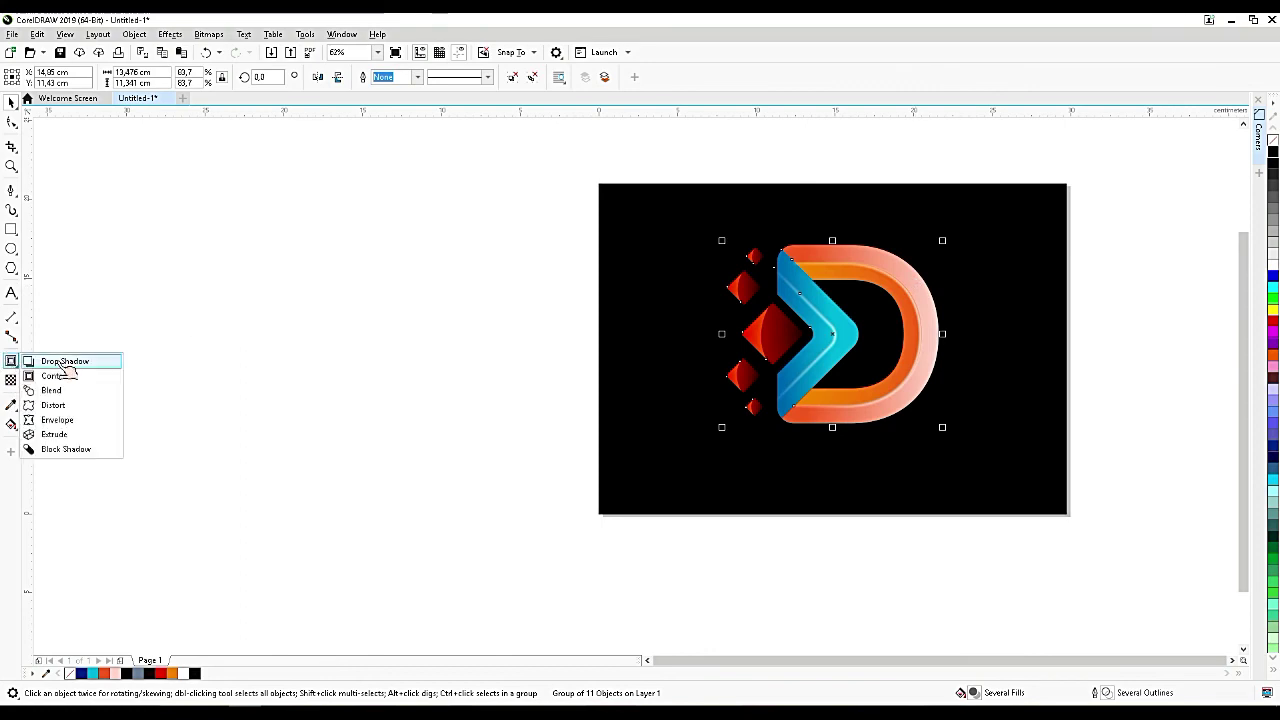
click(60, 361)
drag(873, 305, 727, 429)
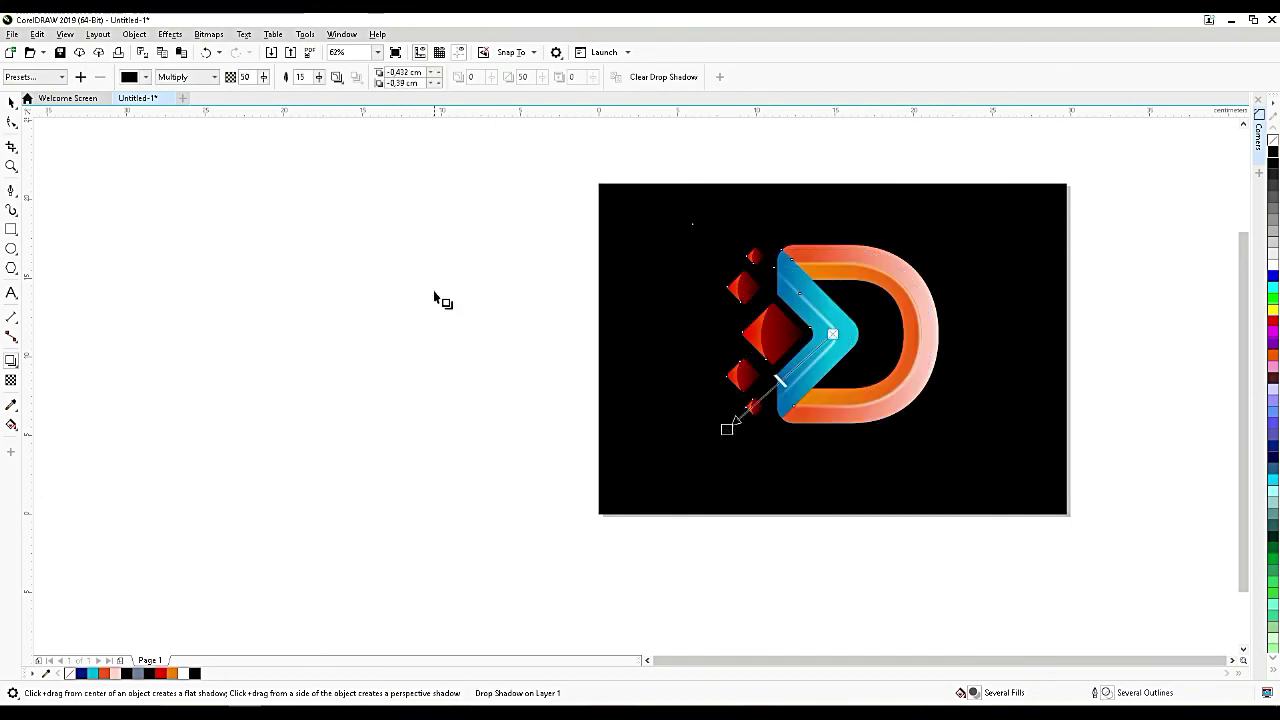
Change the logo's drop shadow to a near-white colour (C4 M6 Y5 K0) with Normal merge mode.
click(145, 77)
click(140, 155)
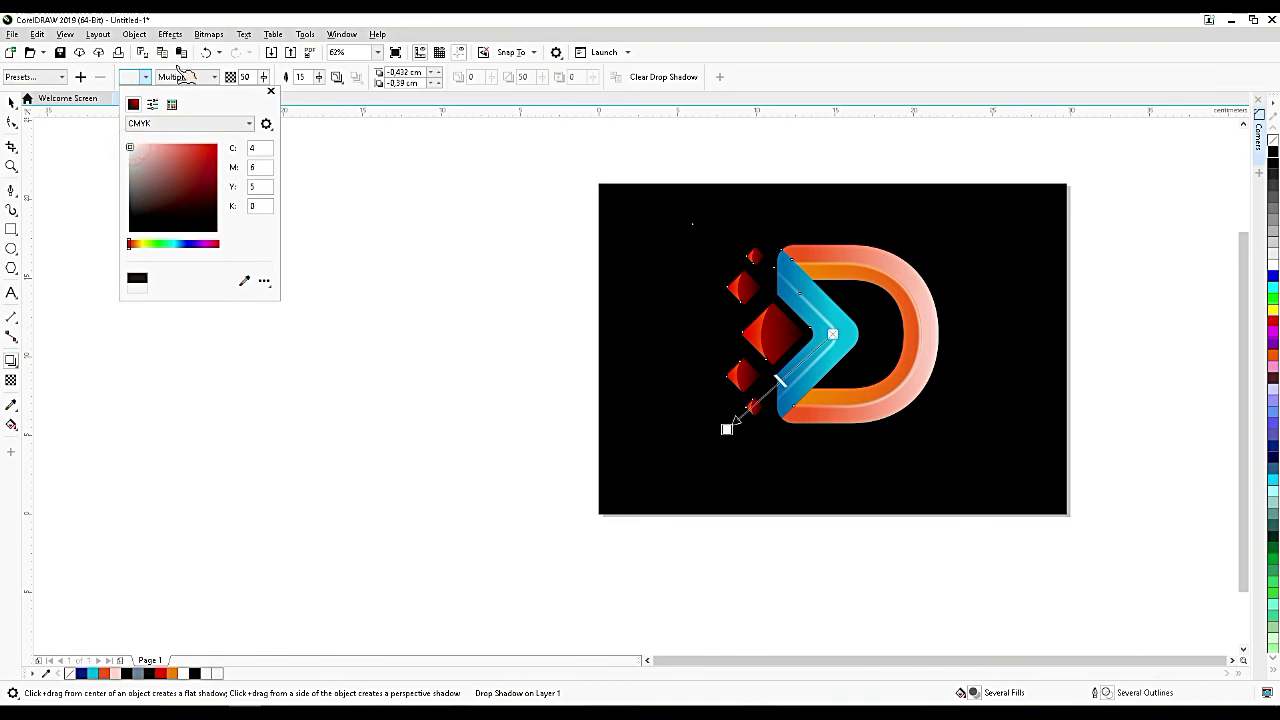
click(186, 78)
click(172, 91)
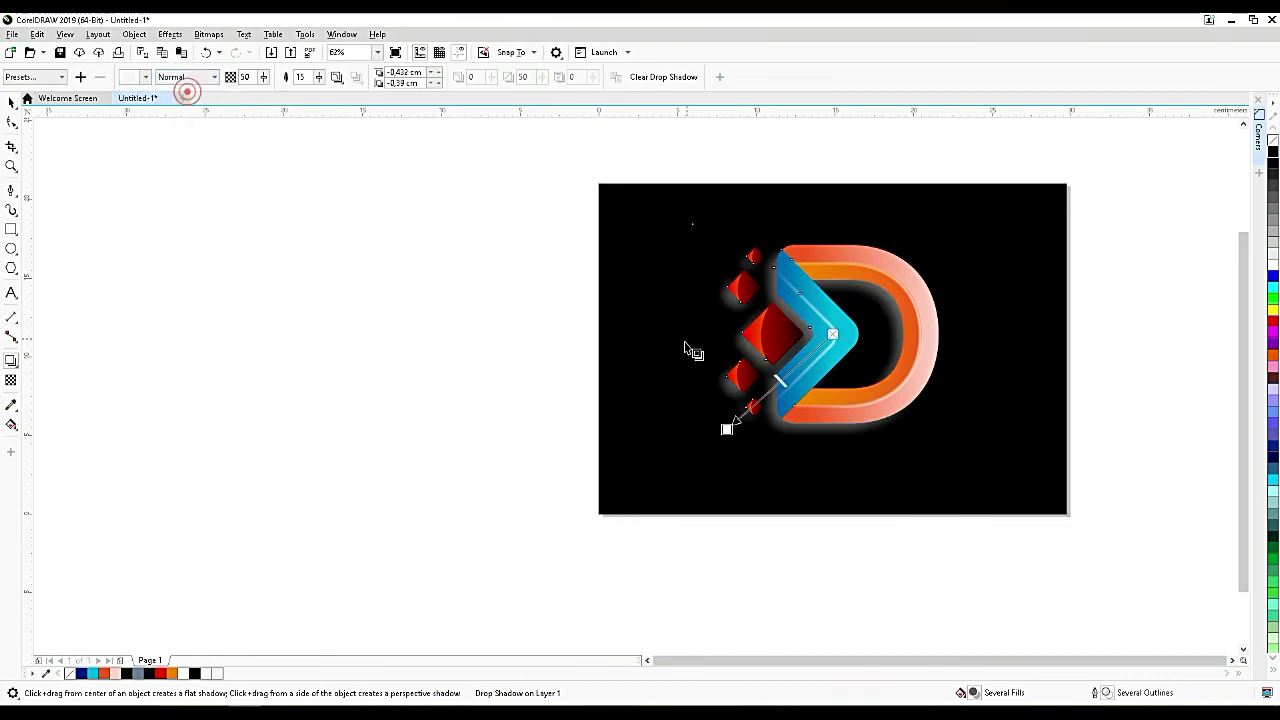
scroll(822, 378, up, 2)
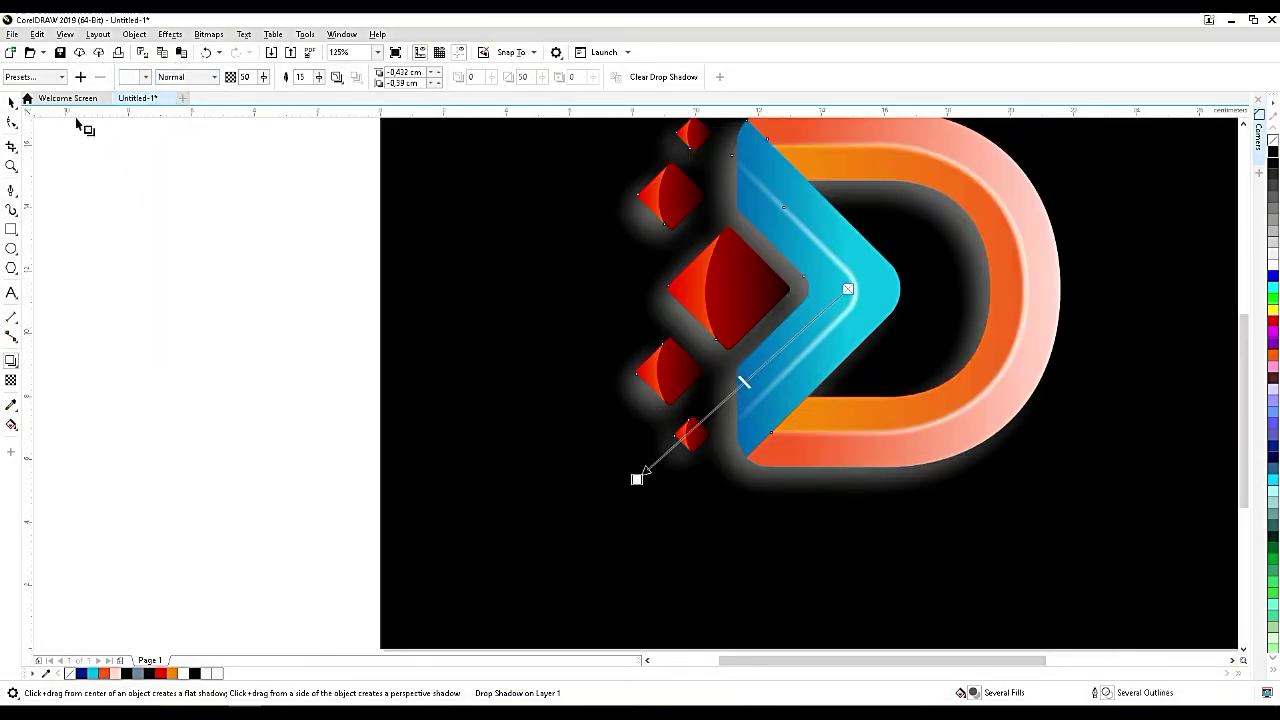
Apply the Flat Bottom Left shadow preset and set it to Normal merge mode with near-white colour C4 M5 Y4 K0.
click(55, 78)
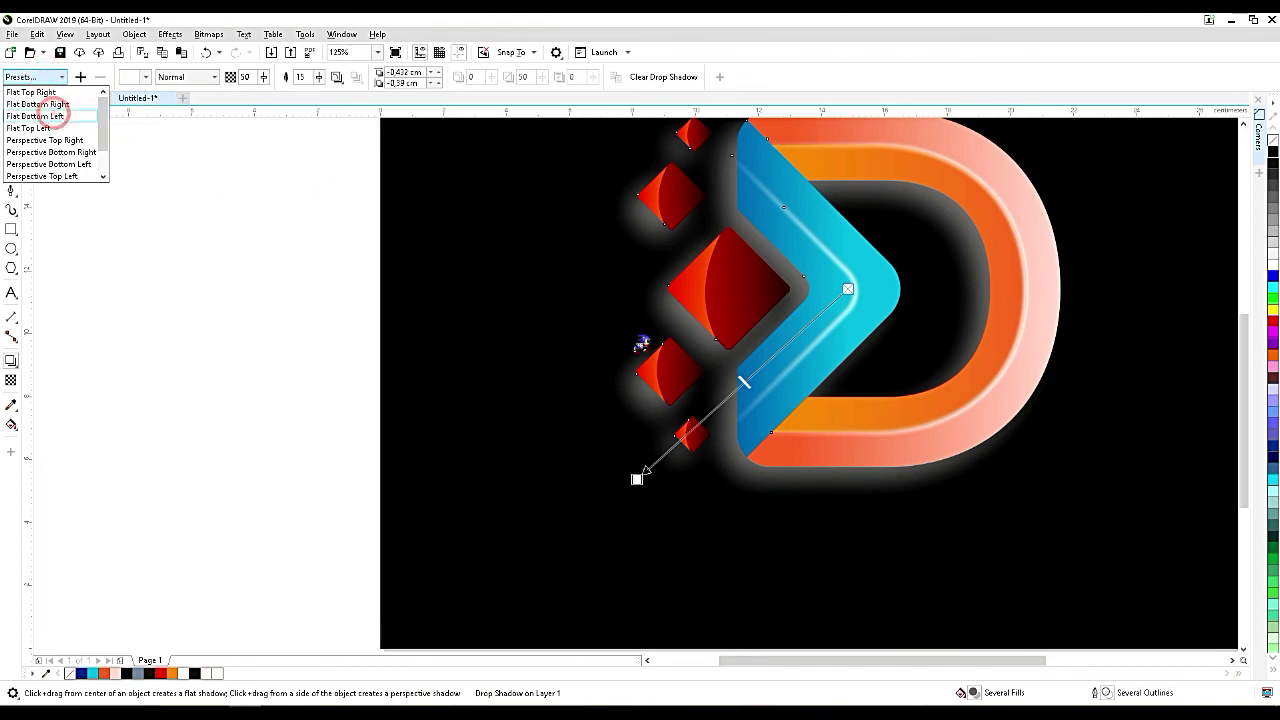
click(680, 472)
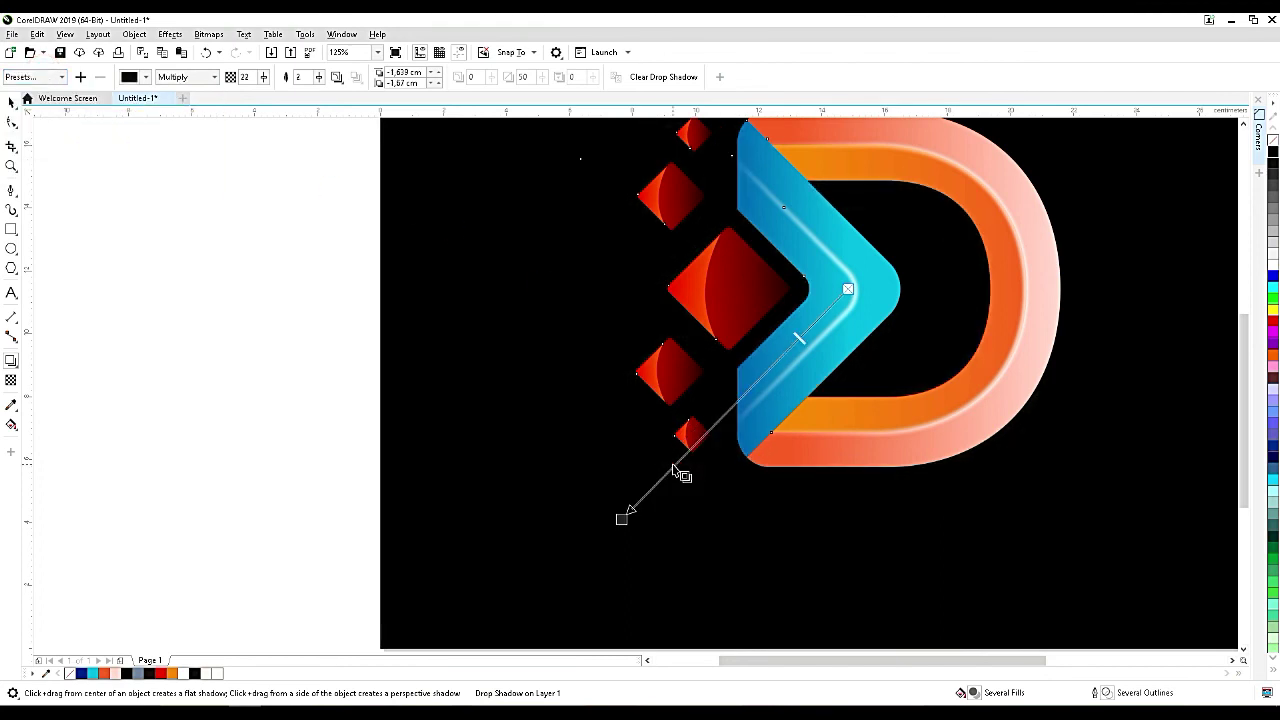
click(180, 76)
click(172, 91)
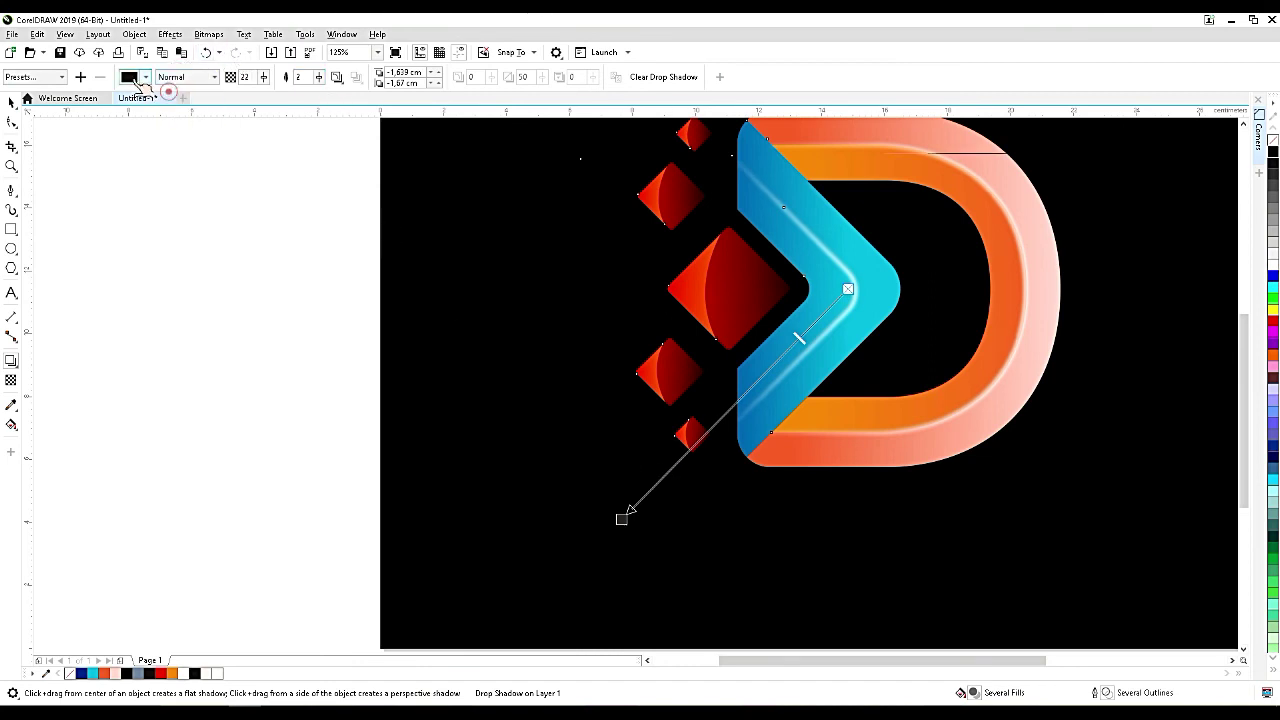
click(131, 77)
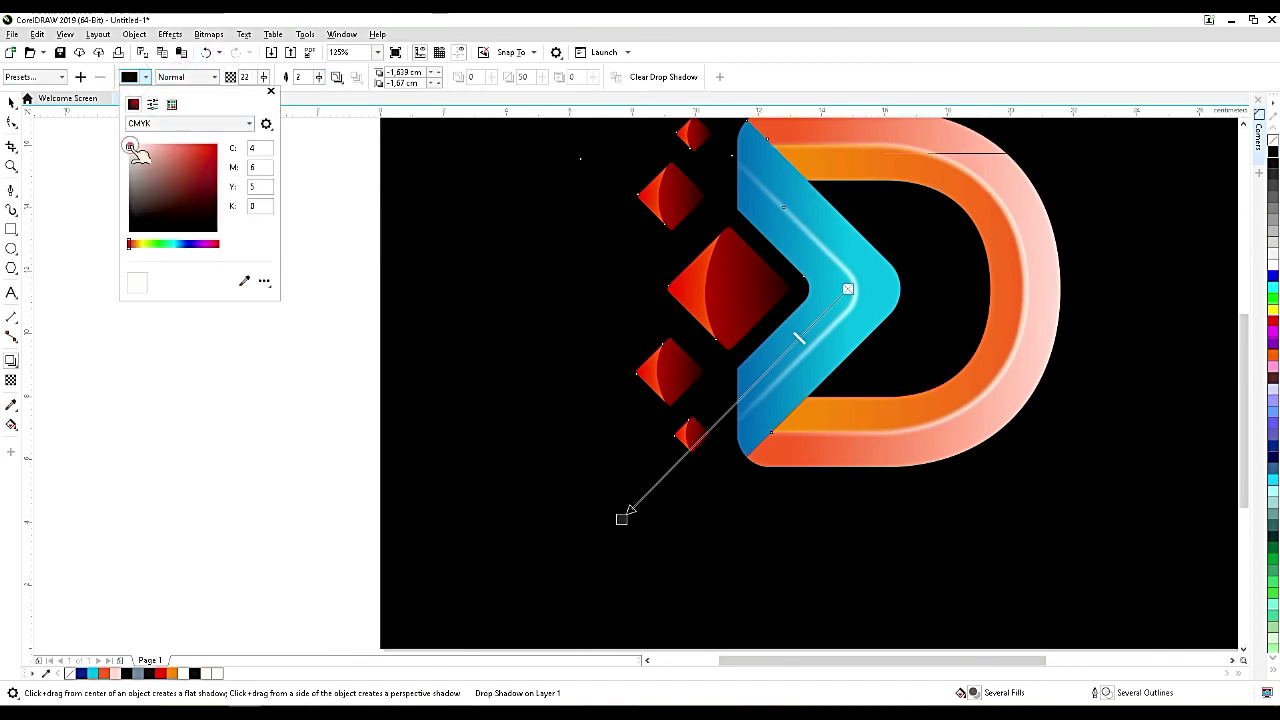
click(130, 148)
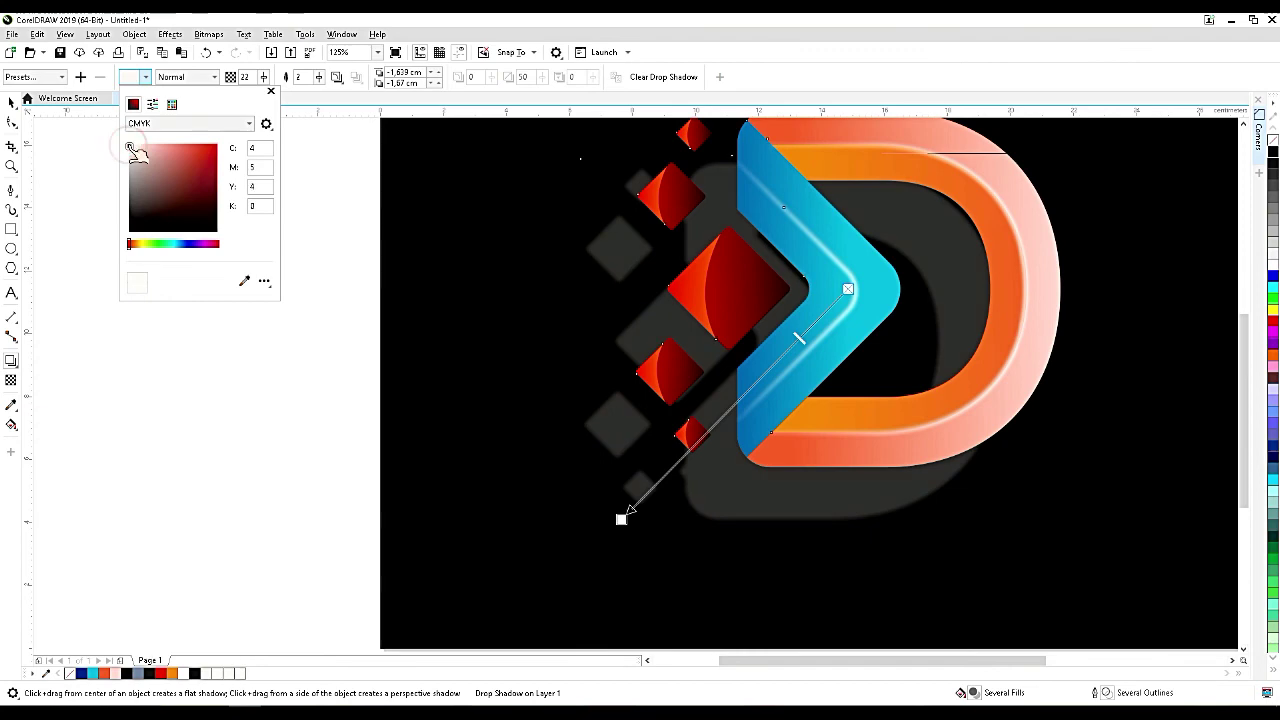
Pull the drop shadow close to the logo, to an offset of about -0.231 cm horizontally and -0.305 cm vertically, and deselect it.
click(620, 517)
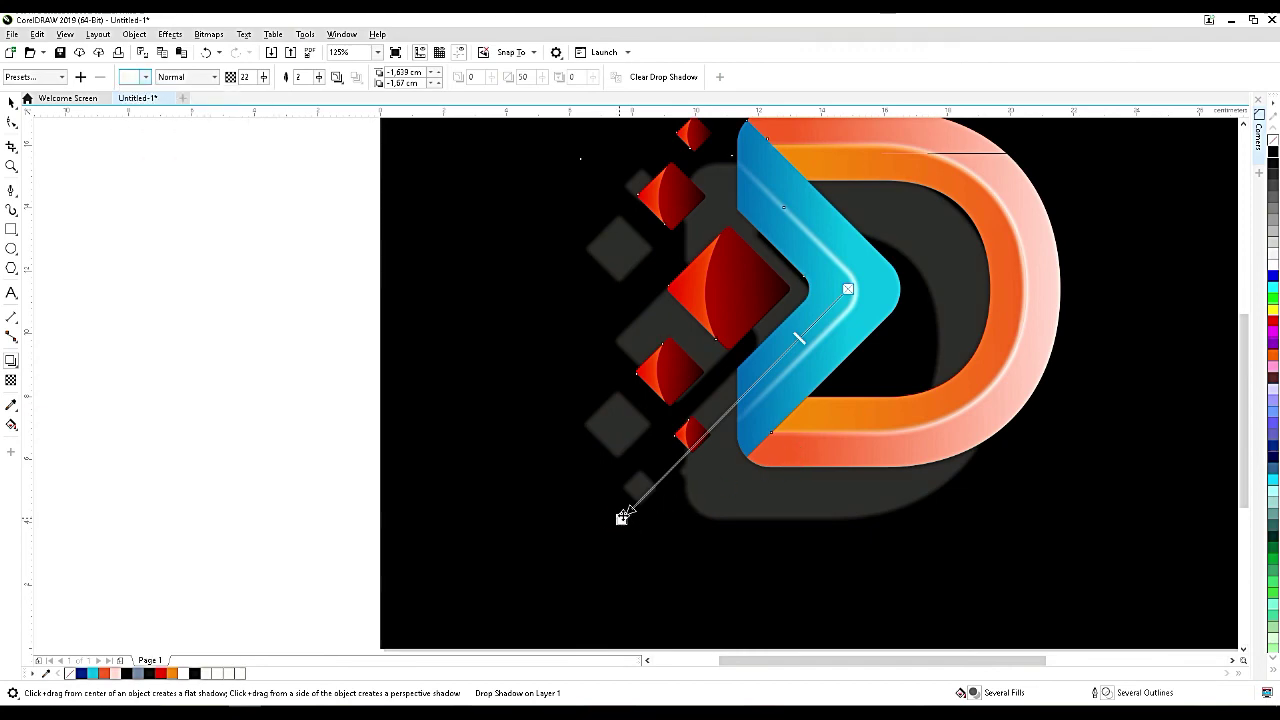
drag(620, 517, 673, 479)
drag(673, 478, 705, 476)
click(12, 102)
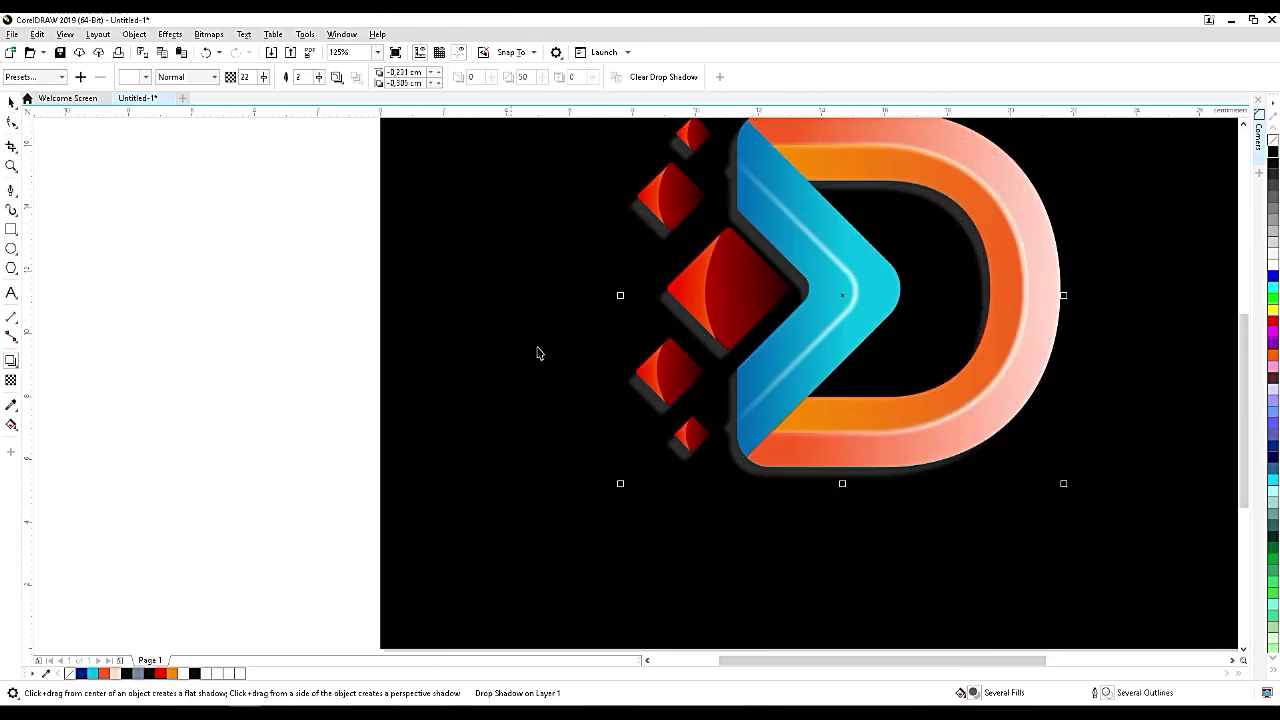
scroll(536, 352, down, 3)
click(986, 353)
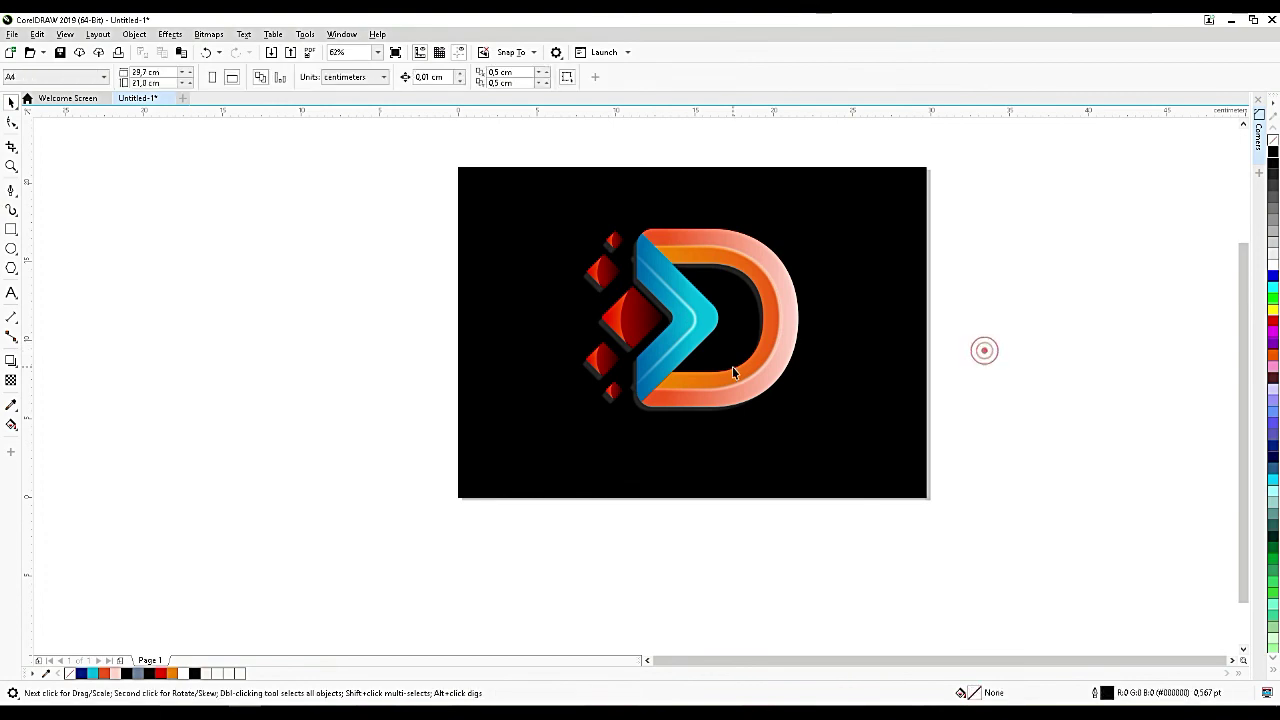
Add the artistic text LOGO NAME on the black area below the logo and fill it with white.
scroll(732, 366, up, 3)
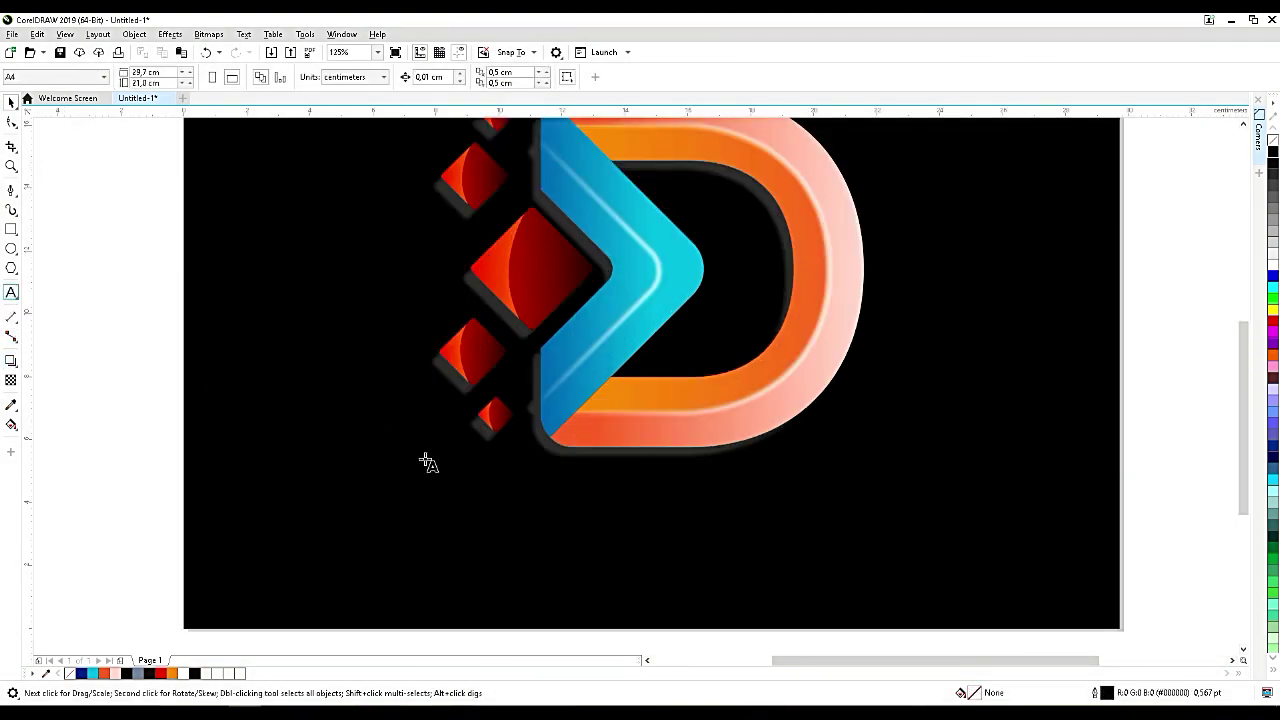
click(446, 510)
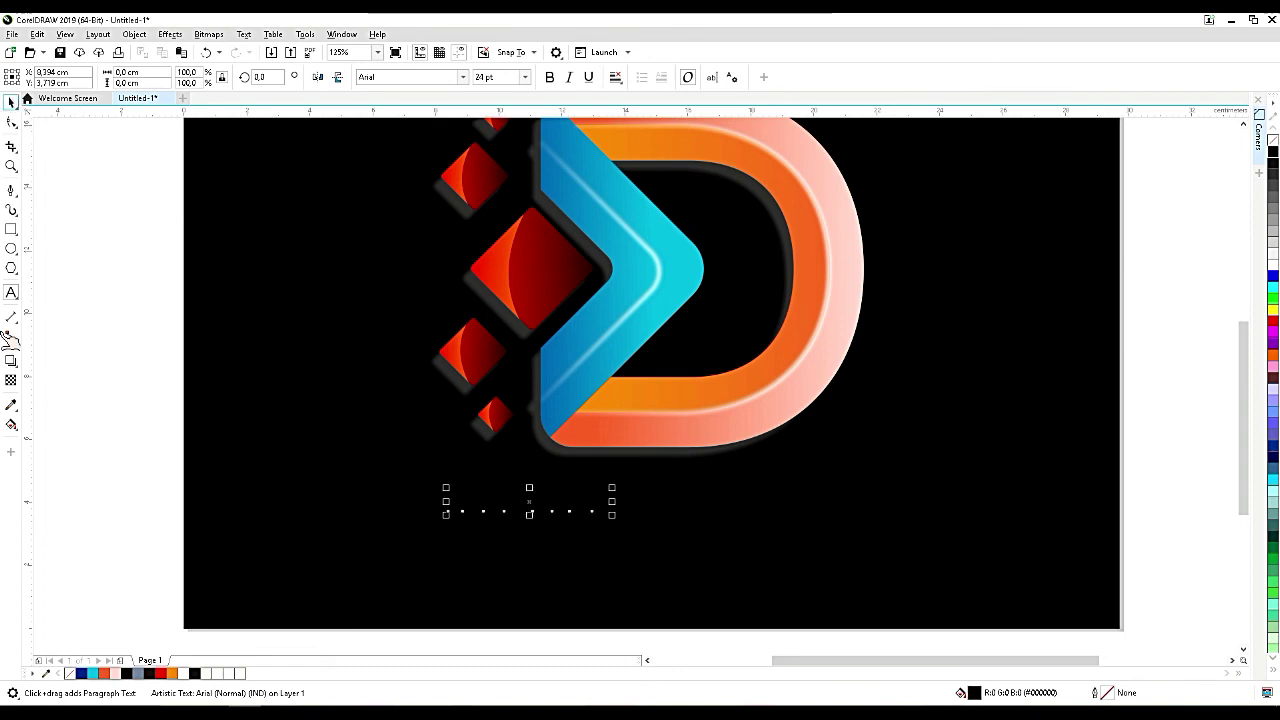
key(ctrl+space)
click(1273, 264)
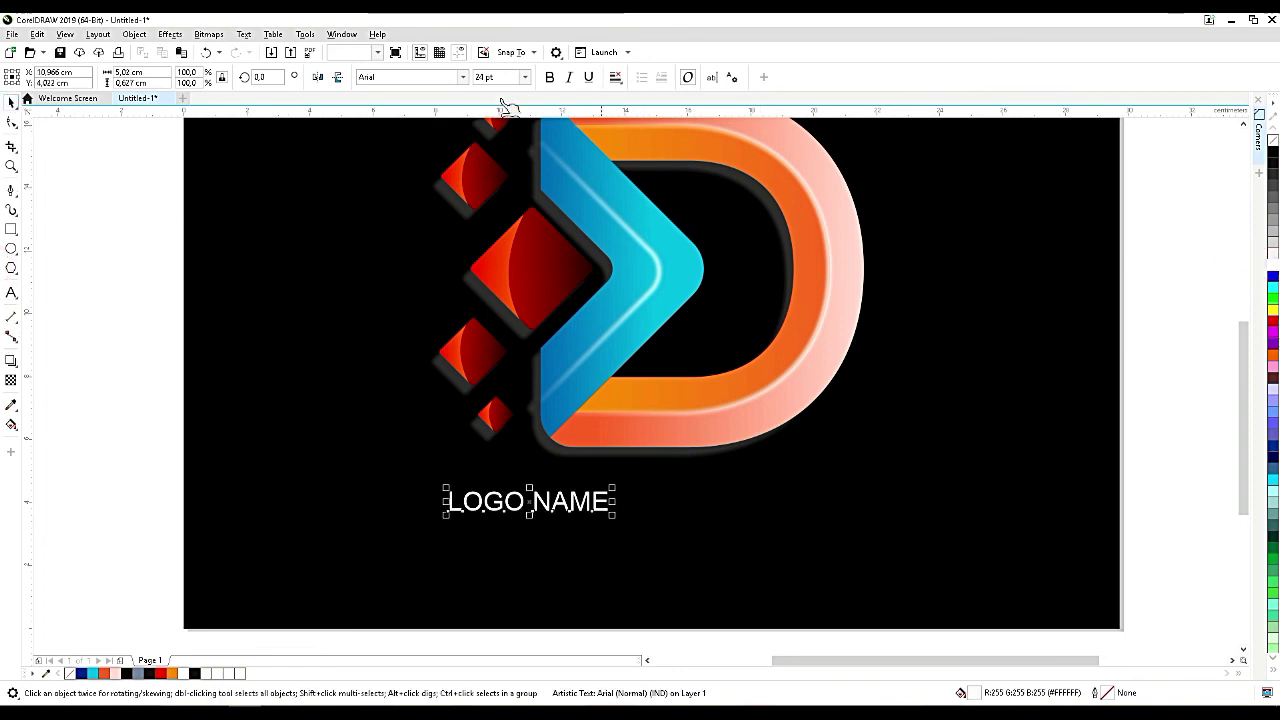
Set the LOGO NAME text in Montserrat ExtraBold, scale it to about 154 percent and place it just beneath the D.
click(463, 77)
click(429, 116)
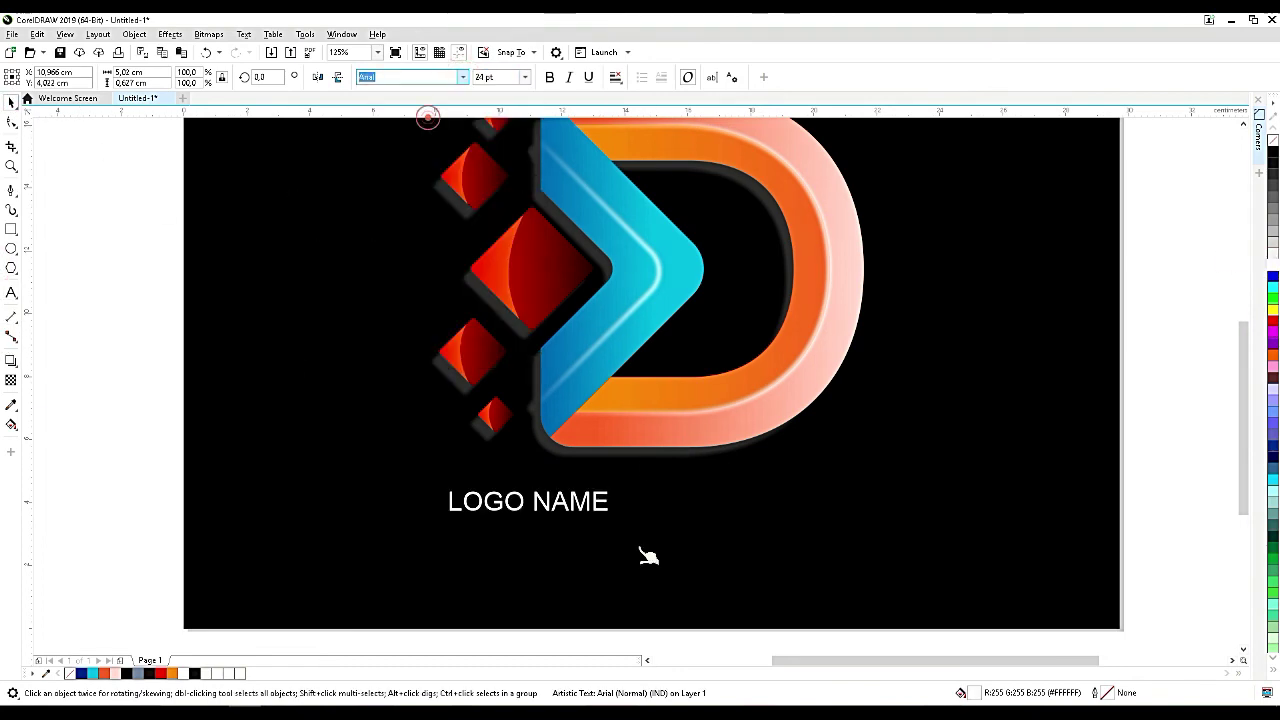
drag(628, 484, 674, 480)
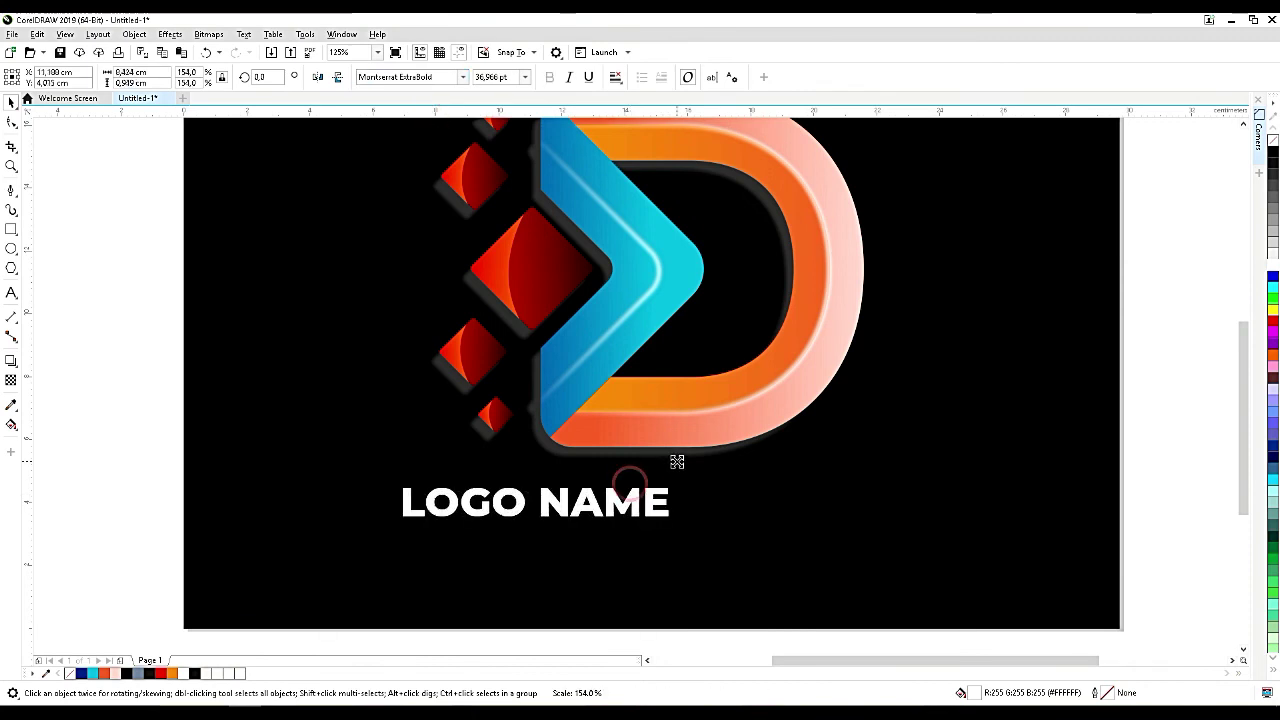
drag(584, 511, 730, 497)
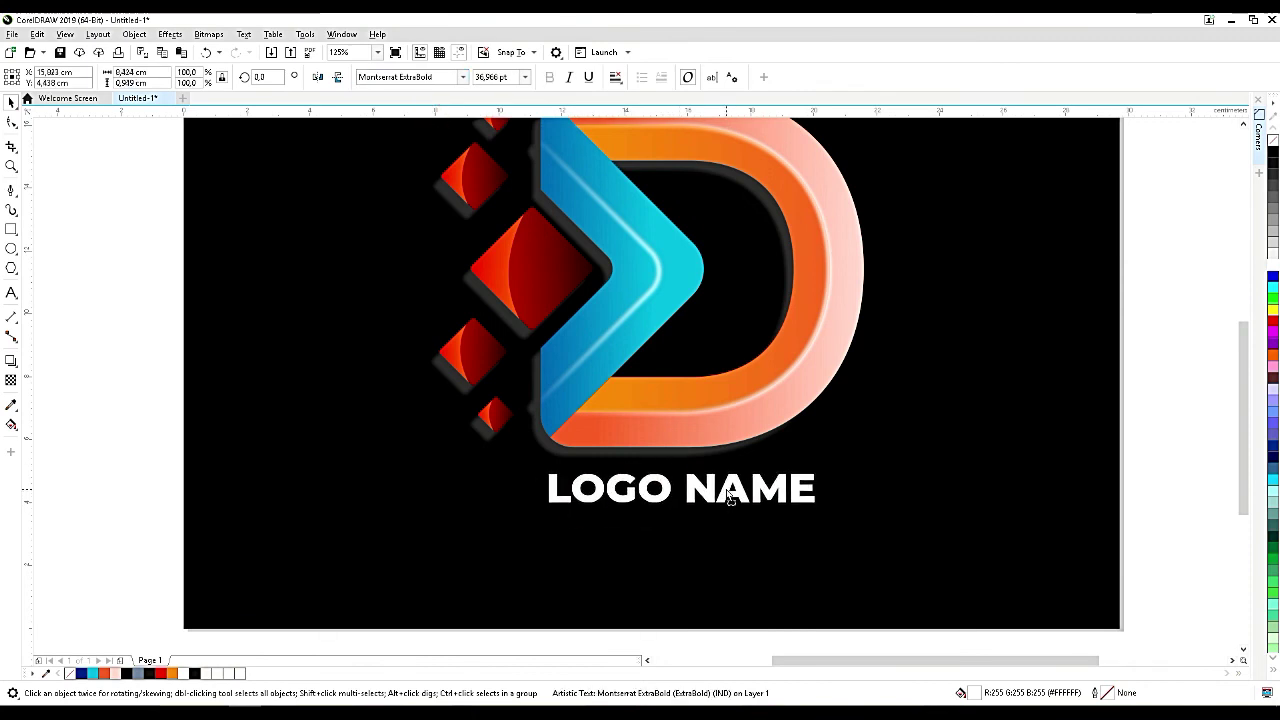
Give the LOGO NAME text a horizontal fountain fill from red through orange in the middle to blue, and deselect it.
click(14, 426)
click(57, 423)
drag(550, 488, 806, 490)
drag(1273, 283, 815, 490)
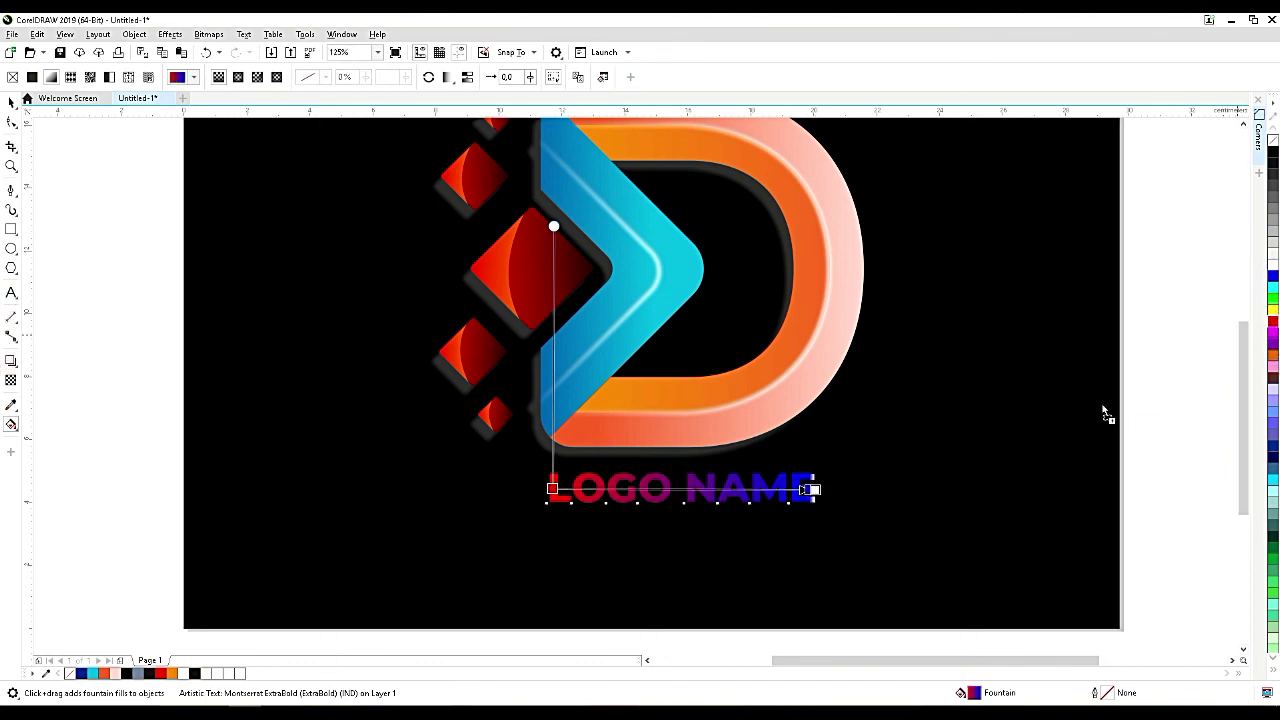
drag(1273, 354, 687, 492)
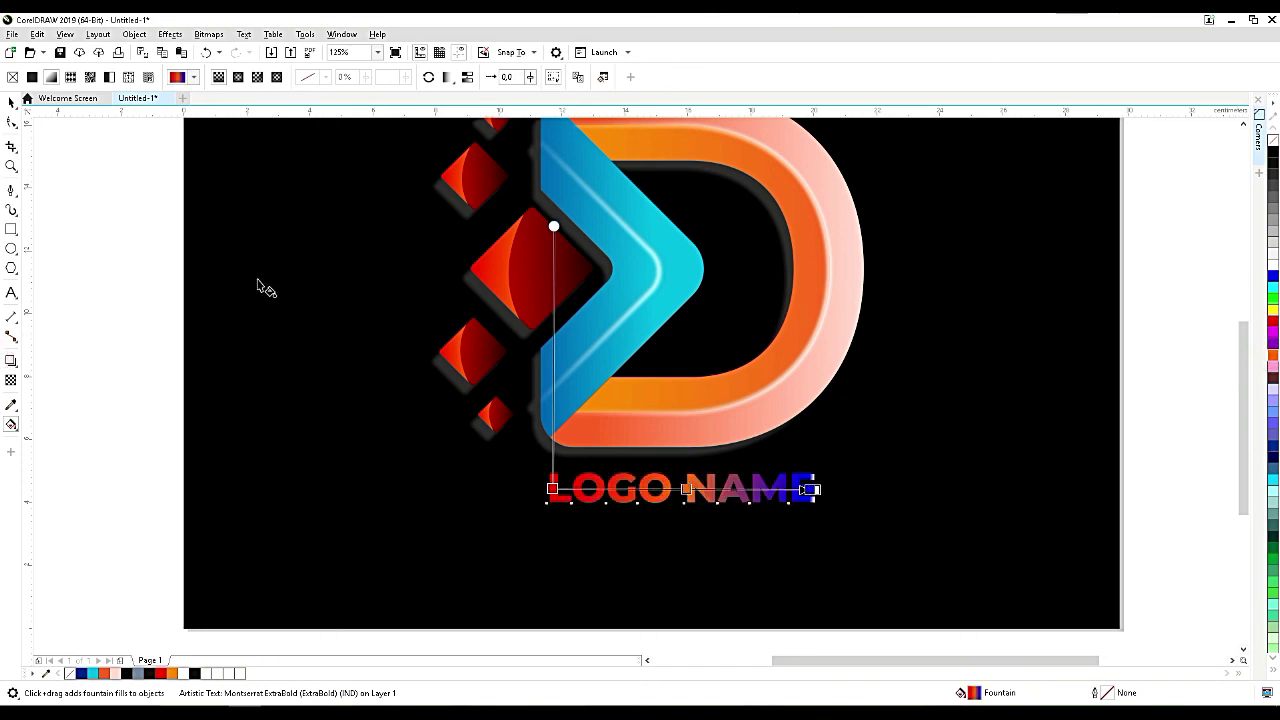
click(11, 101)
click(126, 294)
Set the zoom level to 100% to view the finished logo page.
scroll(631, 408, down, 2)
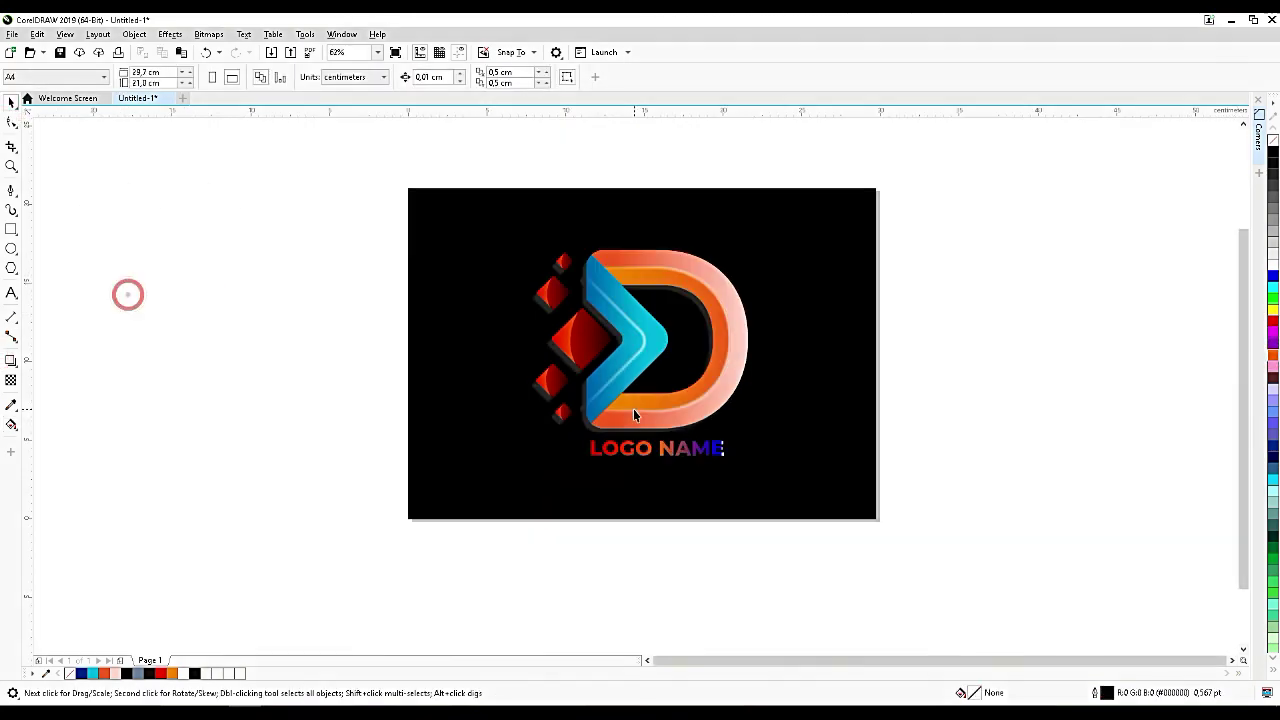
click(377, 51)
click(343, 145)
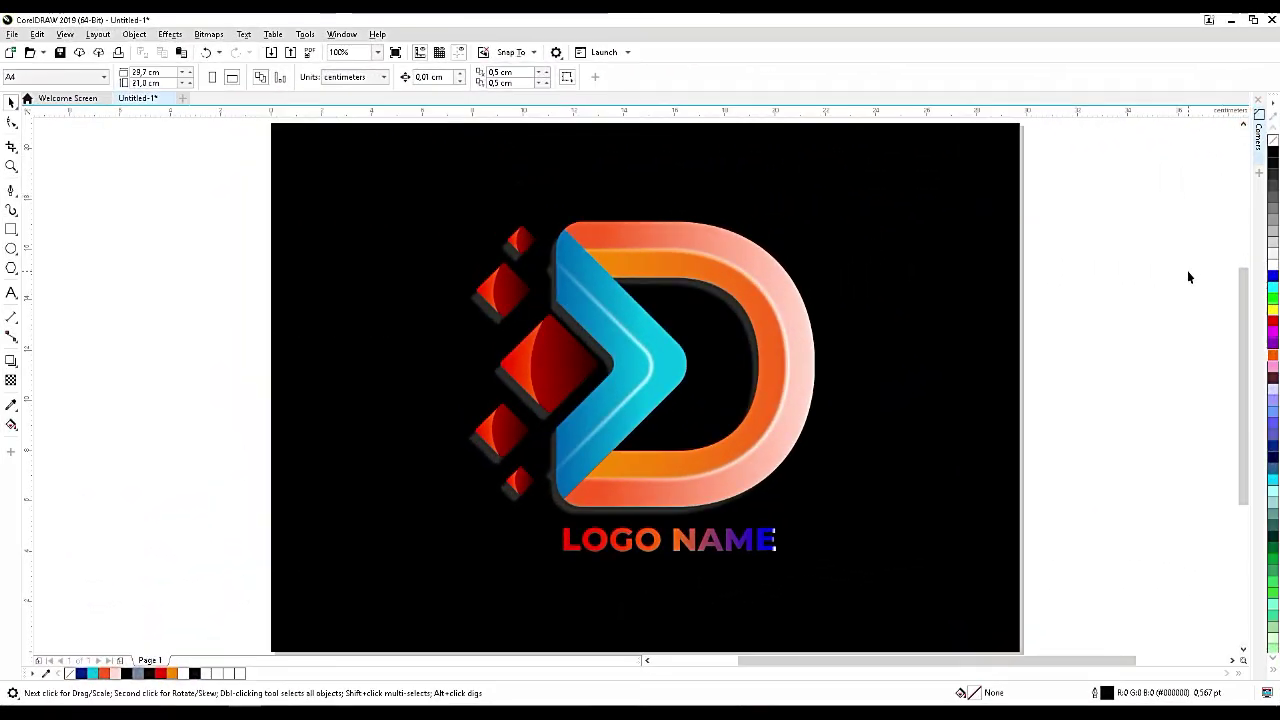
click(1188, 273)
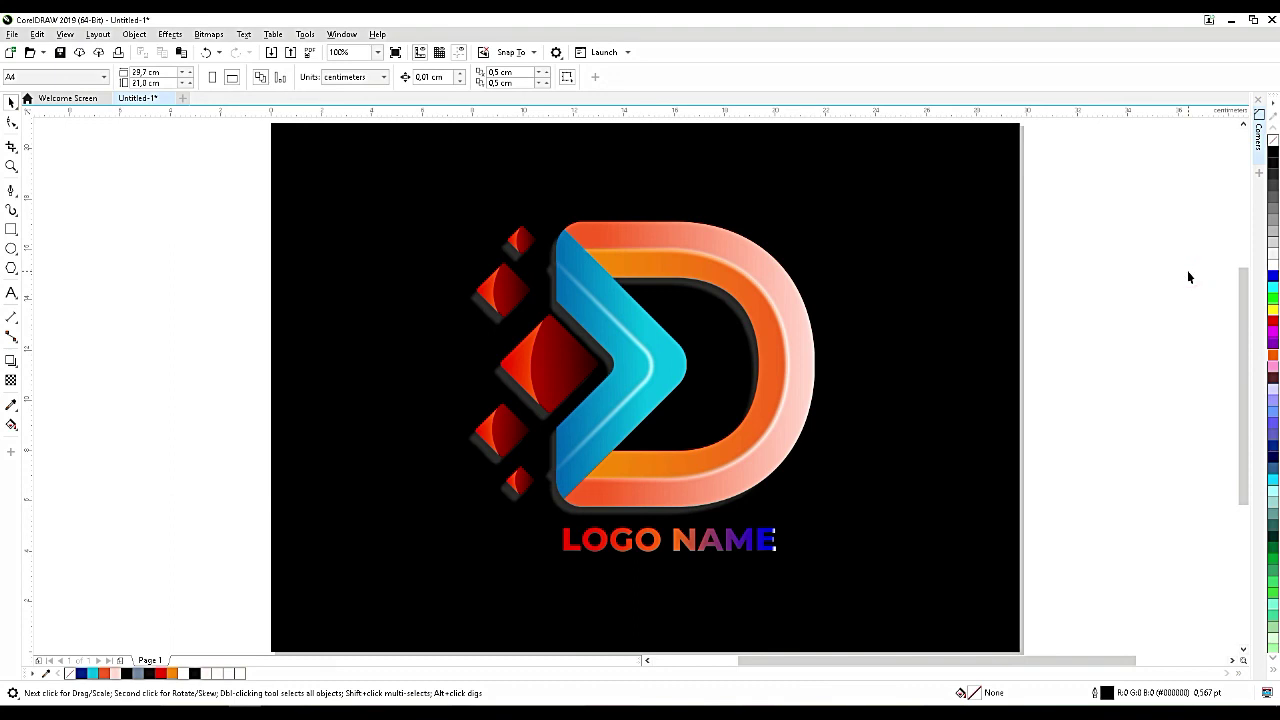